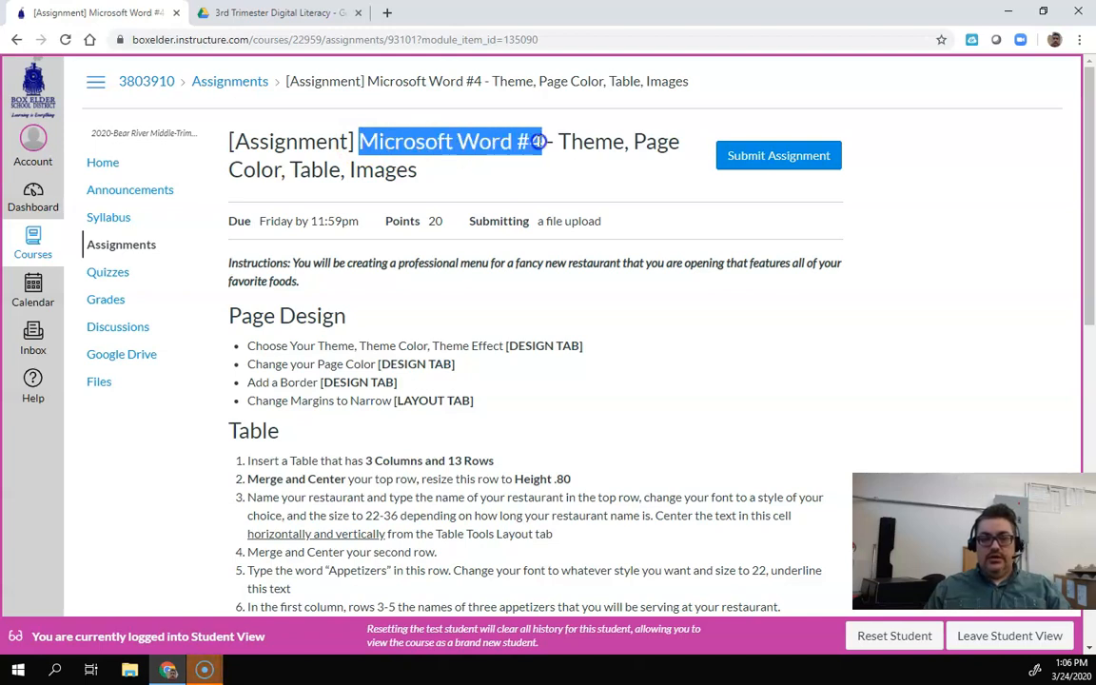
# - Read the Microsoft Word #4 assignment's menu instructions, including the Page Design and Table requirements
pyautogui.click(535, 142)
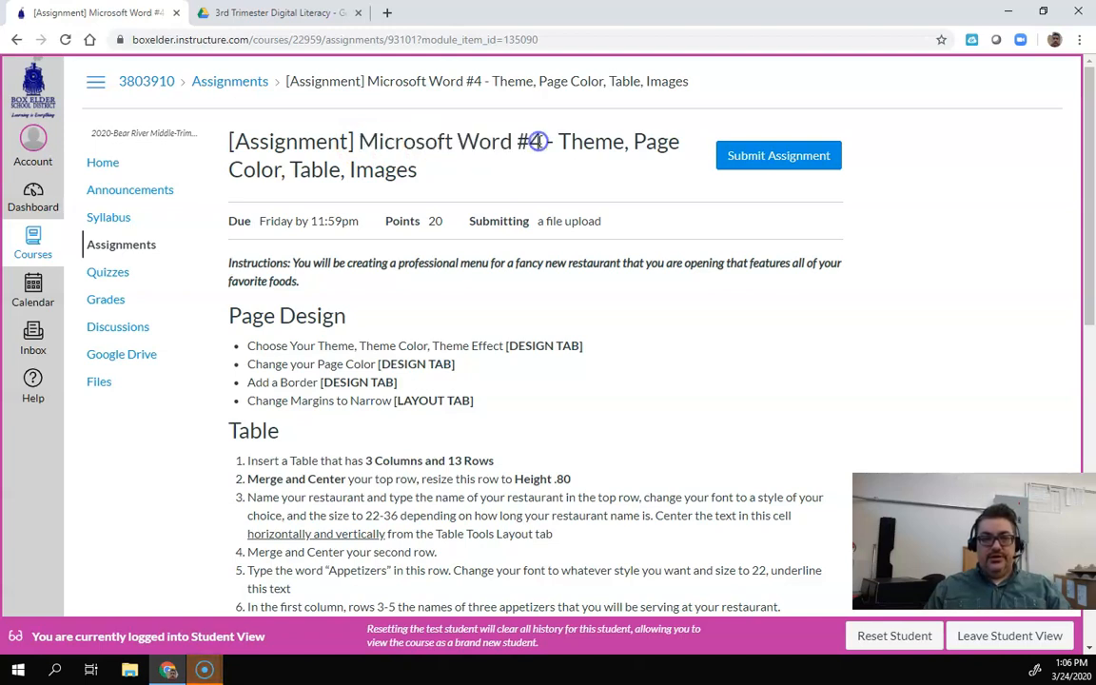
pyautogui.doubleClick(296, 264)
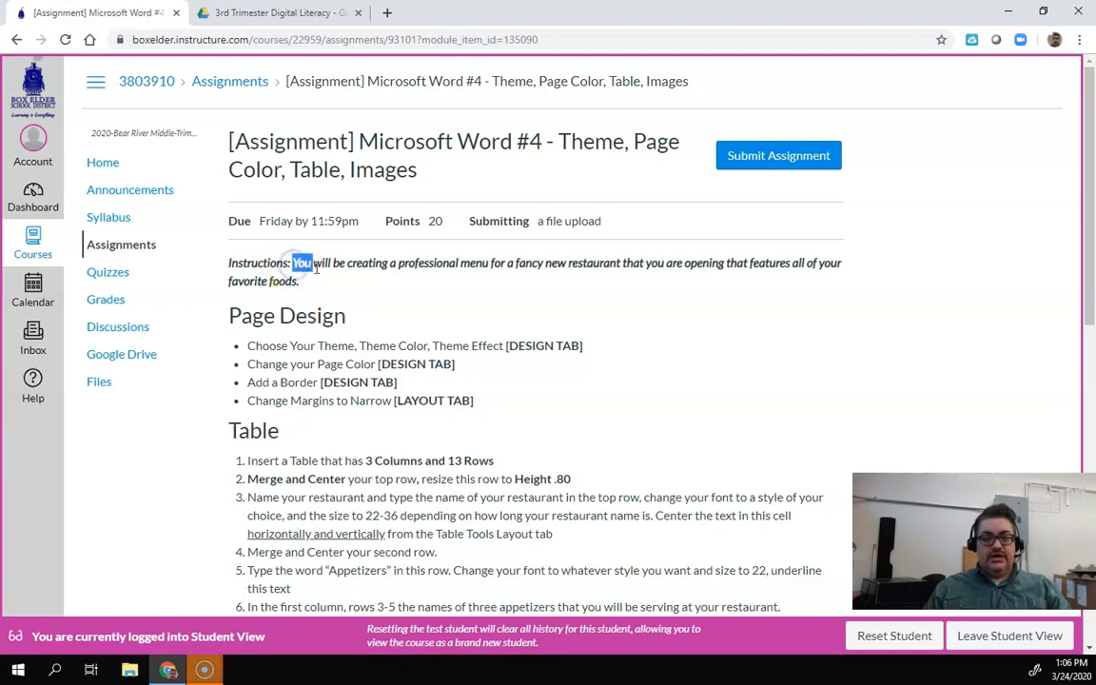
pyautogui.moveTo(292, 264); pyautogui.dragTo(604, 268)
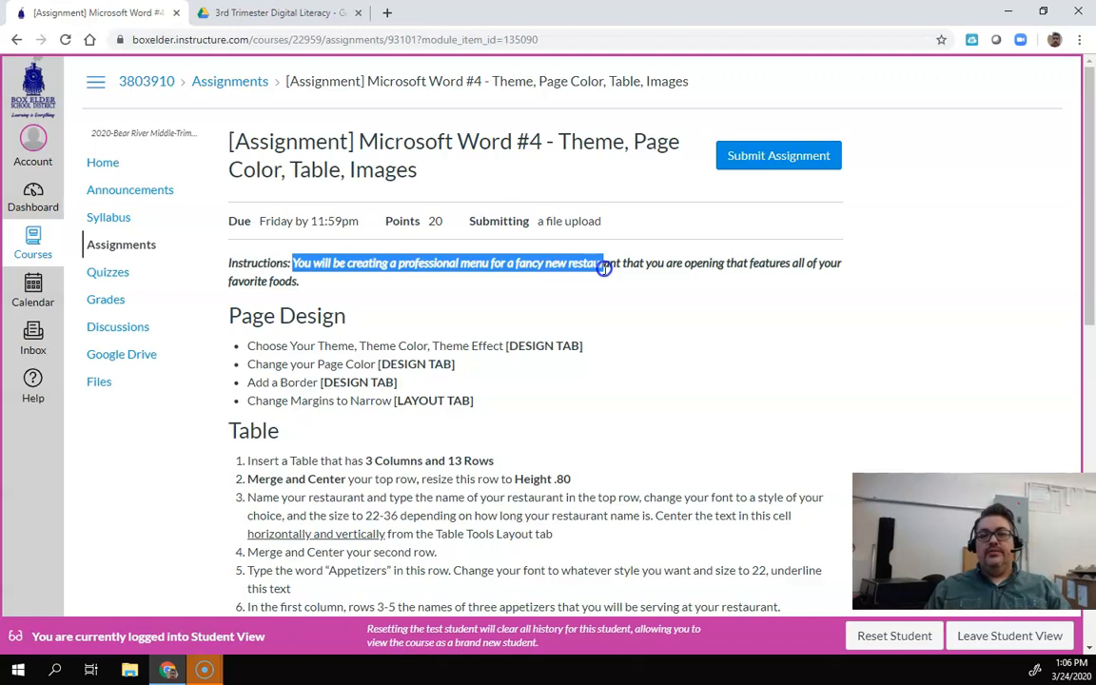
pyautogui.moveTo(673, 265); pyautogui.dragTo(765, 277)
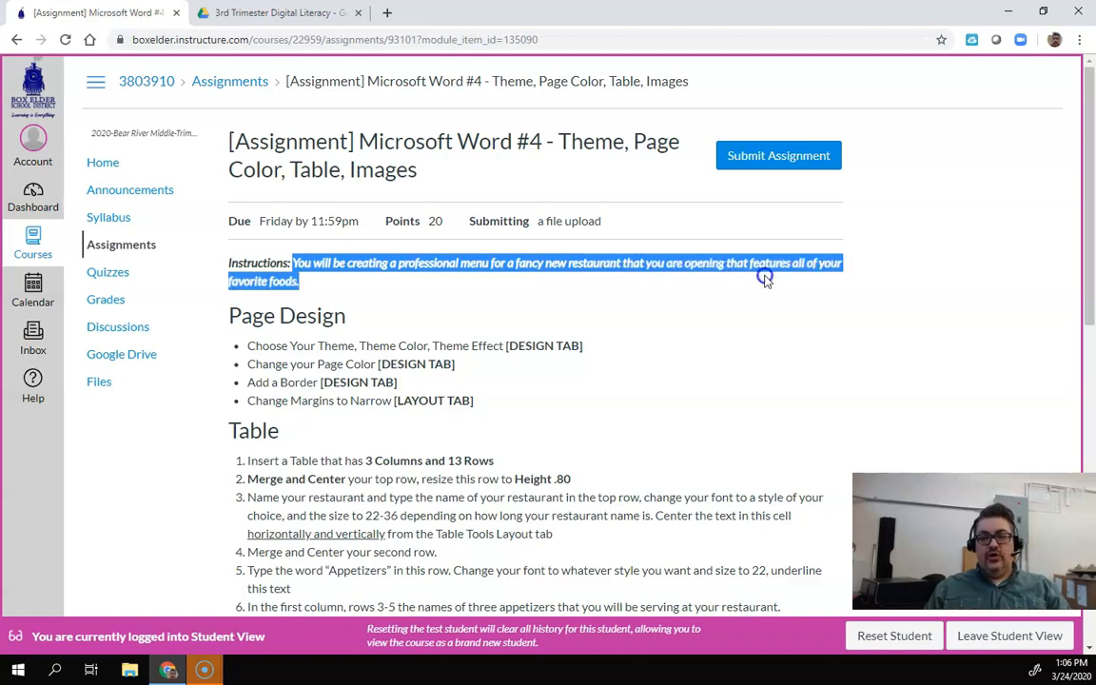
pyautogui.click(797, 283)
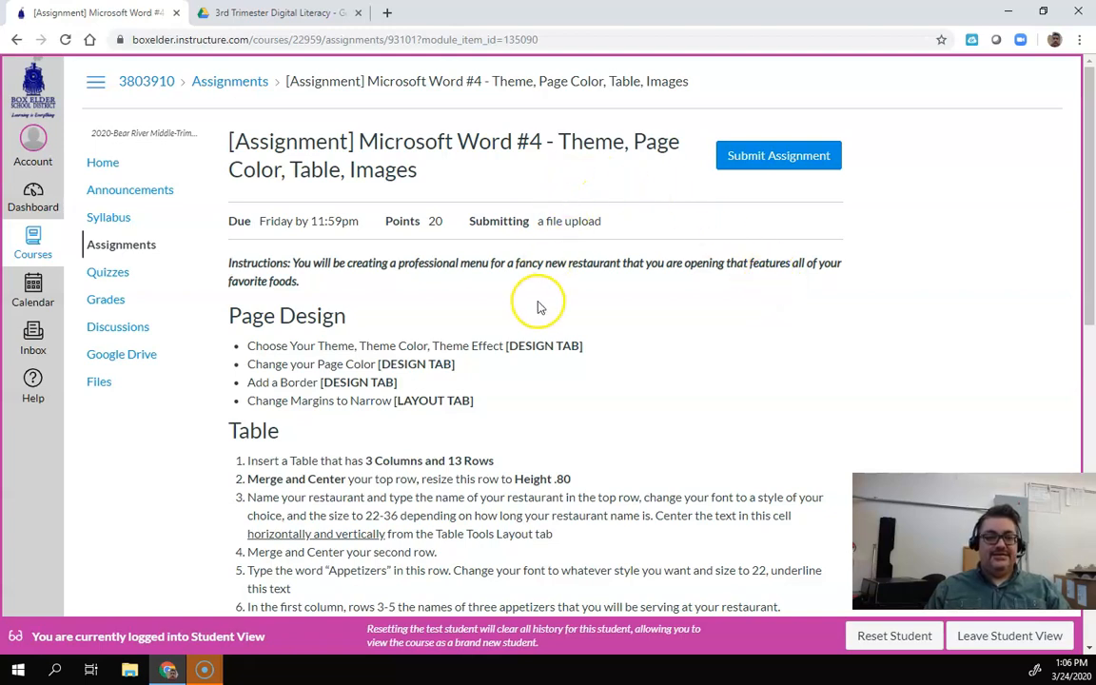
pyautogui.scroll(-1, 537, 305)
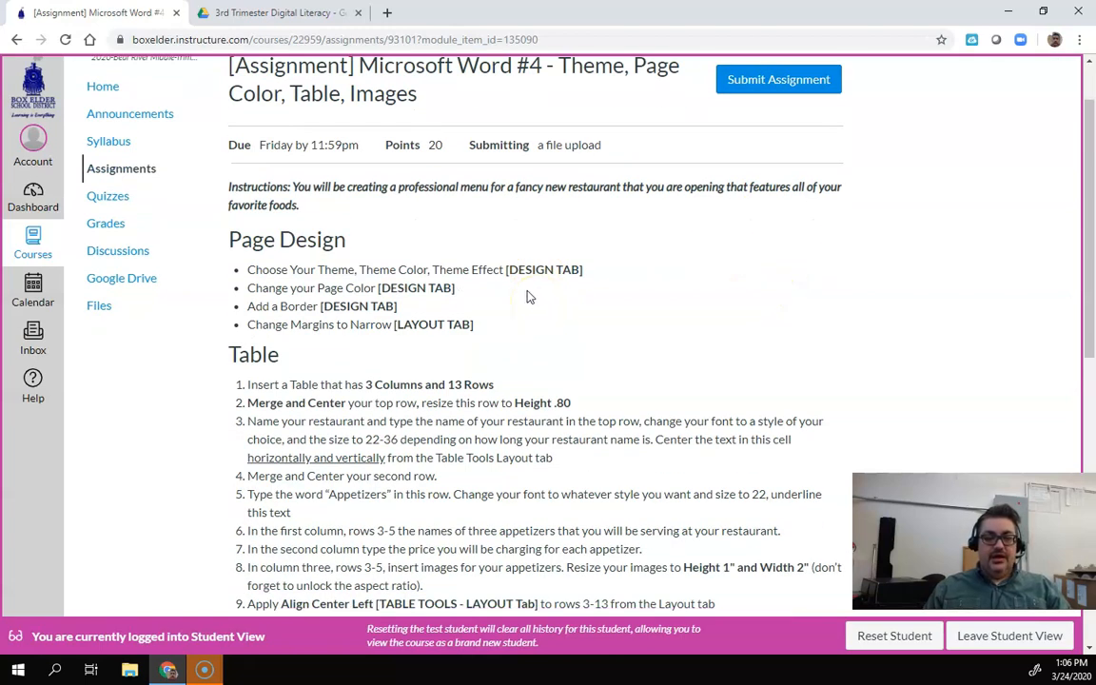
pyautogui.scroll(-2, 526, 294)
pyautogui.moveTo(225, 86); pyautogui.dragTo(575, 581)
pyautogui.click(571, 419)
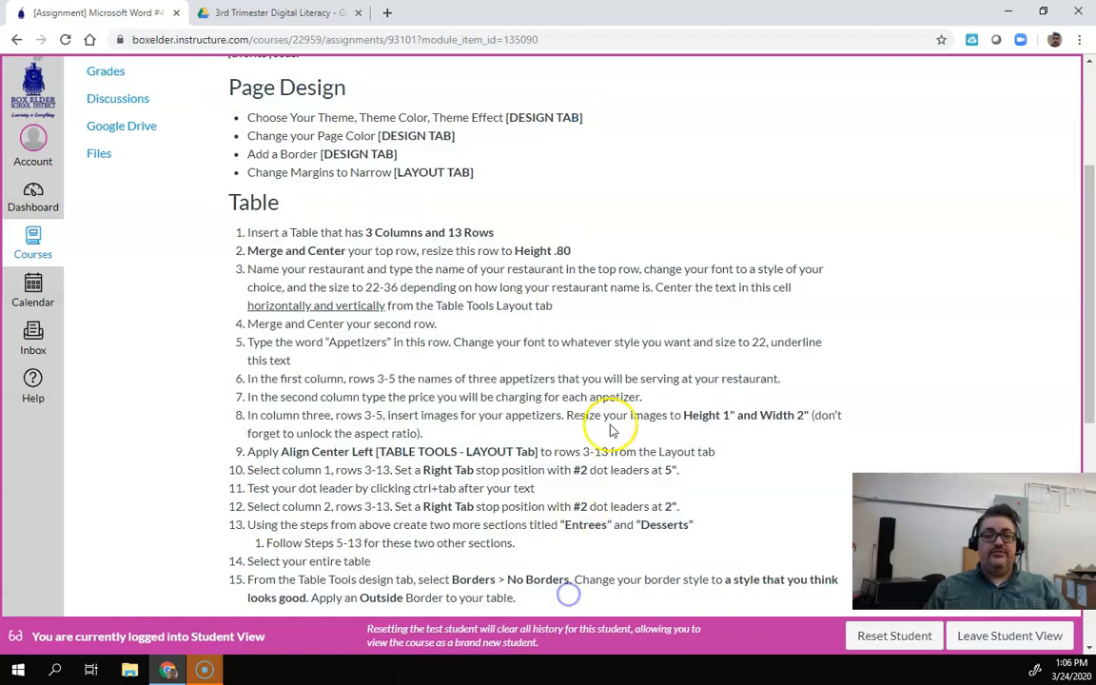
pyautogui.scroll(2, 614, 418)
pyautogui.scroll(1, 614, 418)
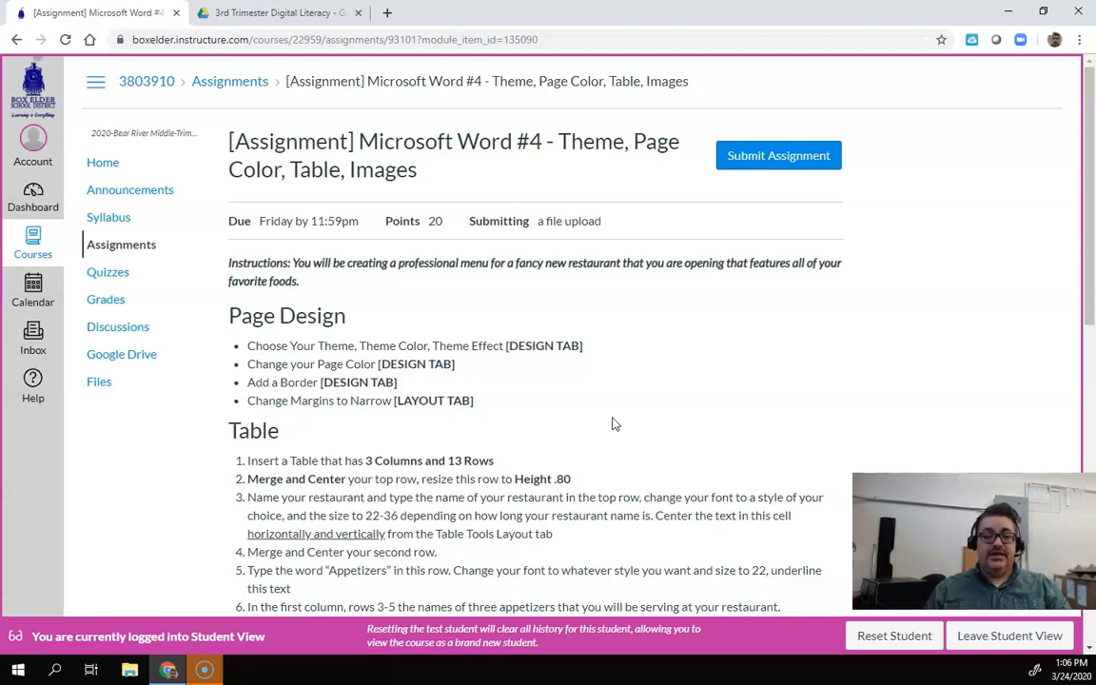
pyautogui.scroll(-2, 580, 403)
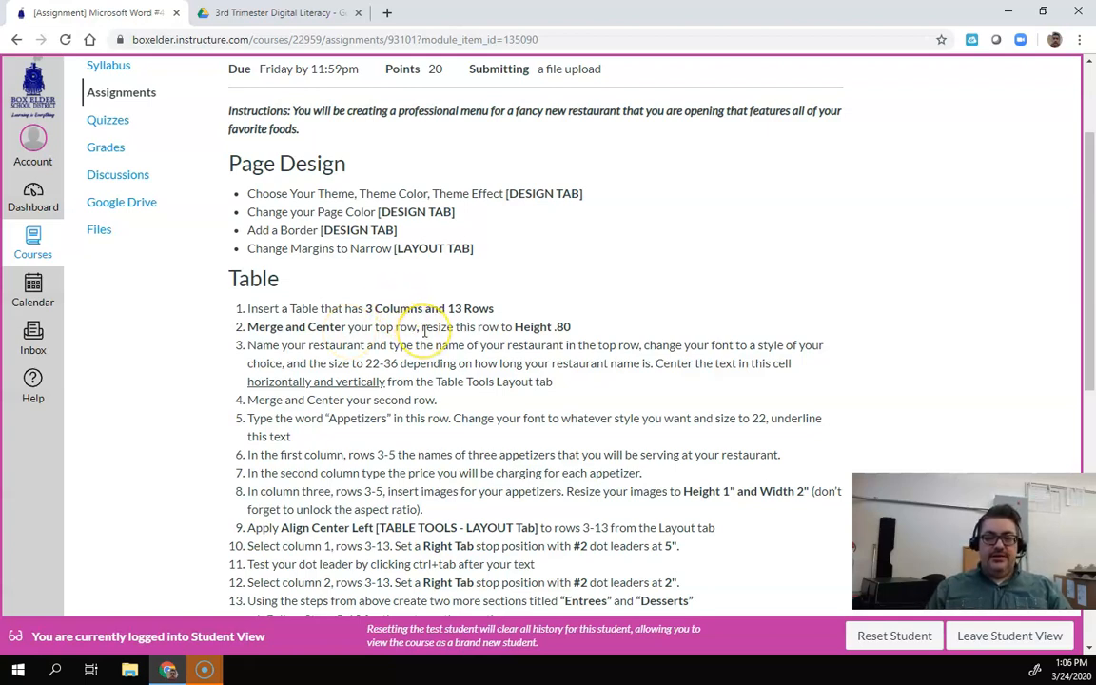
# - Preview the finished Word 4 example menu, Stella's Cafe, in the 3rd Trimester Digital Literacy Drive folder and close it
pyautogui.click(281, 14)
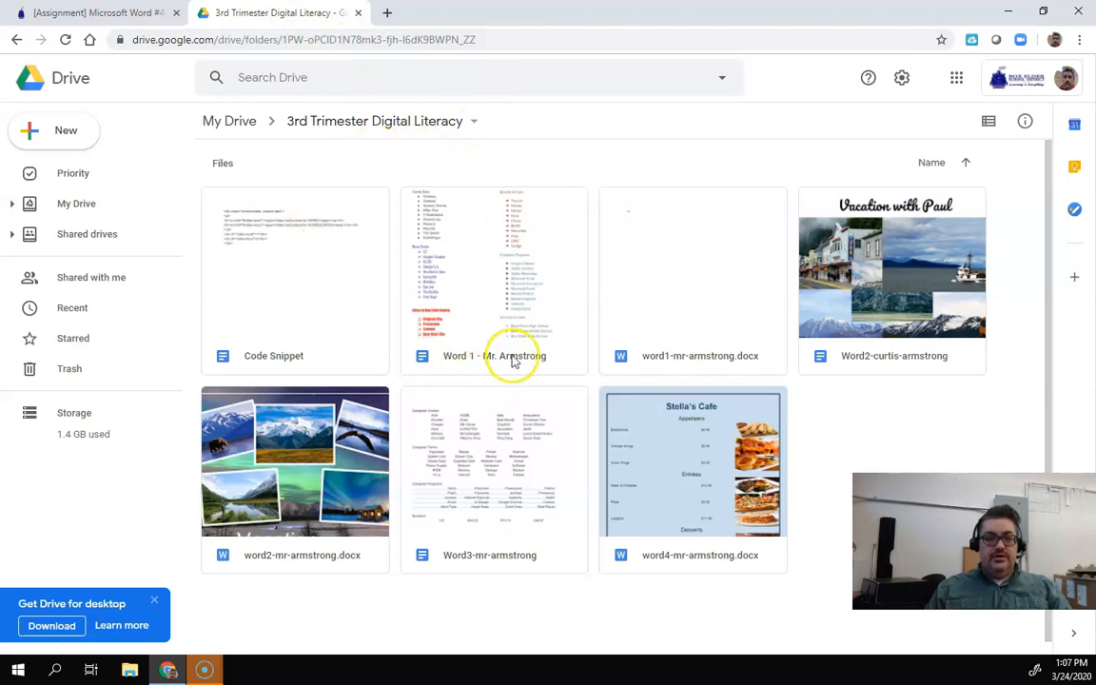
pyautogui.doubleClick(676, 484)
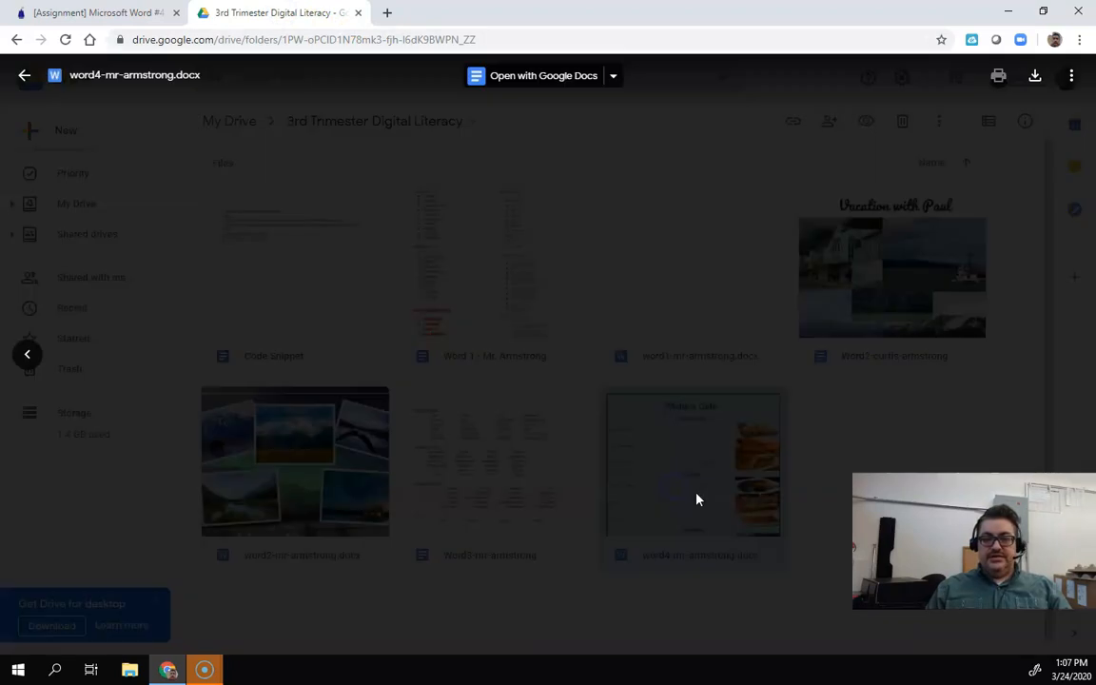
pyautogui.scroll(-3, 669, 317)
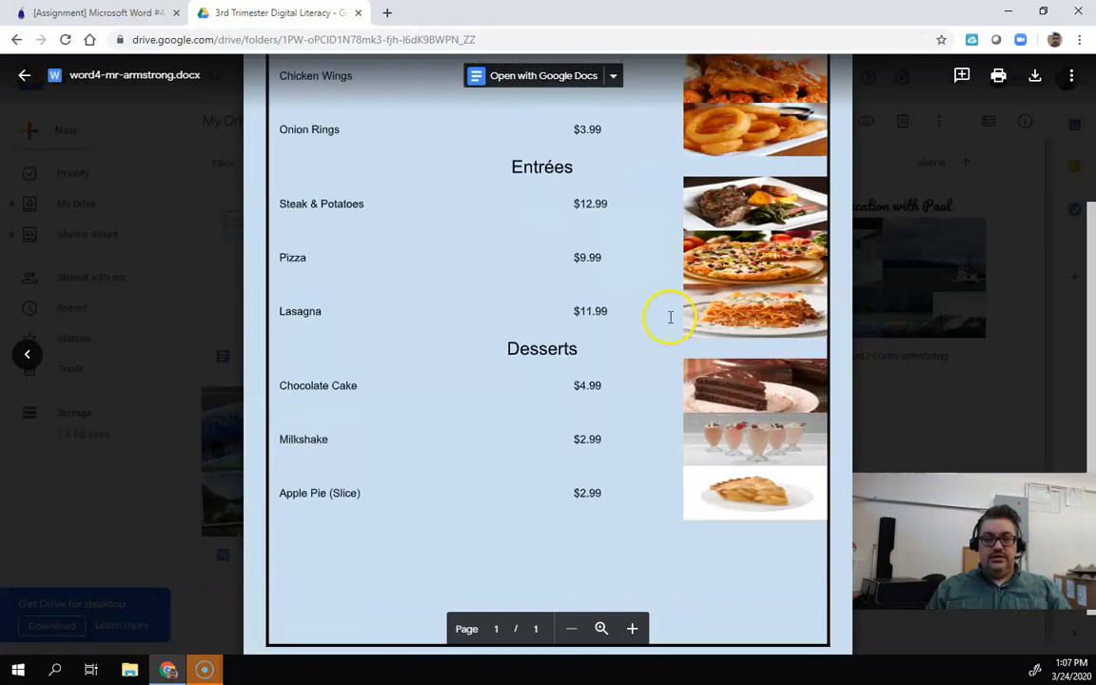
pyautogui.scroll(3, 670, 314)
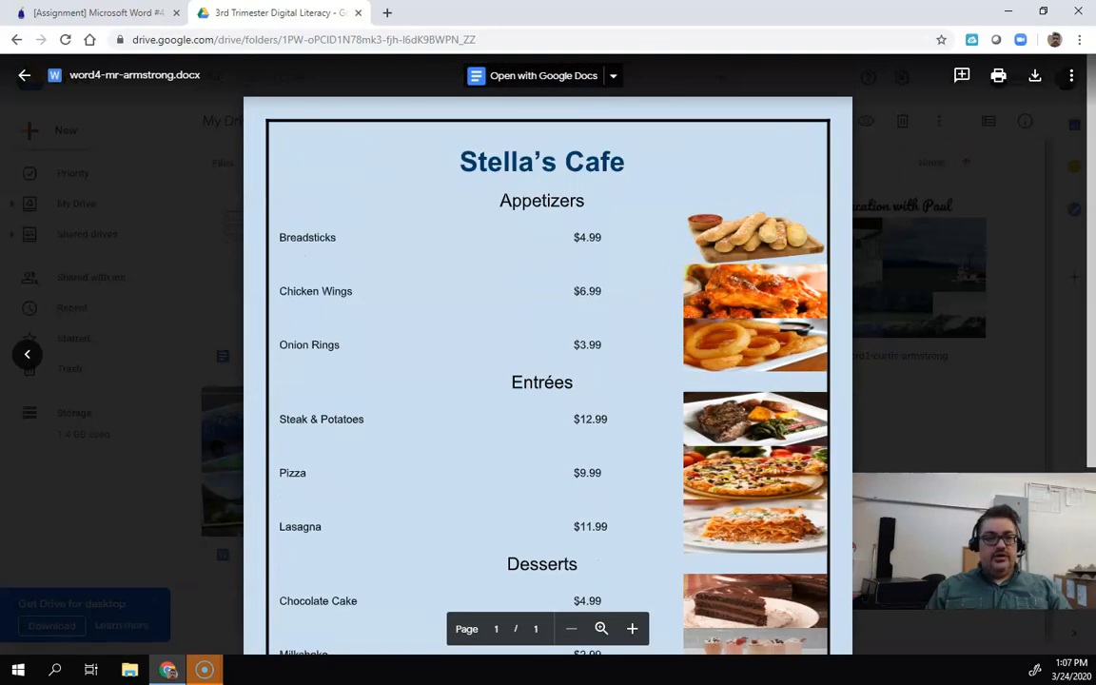
pyautogui.click(29, 76)
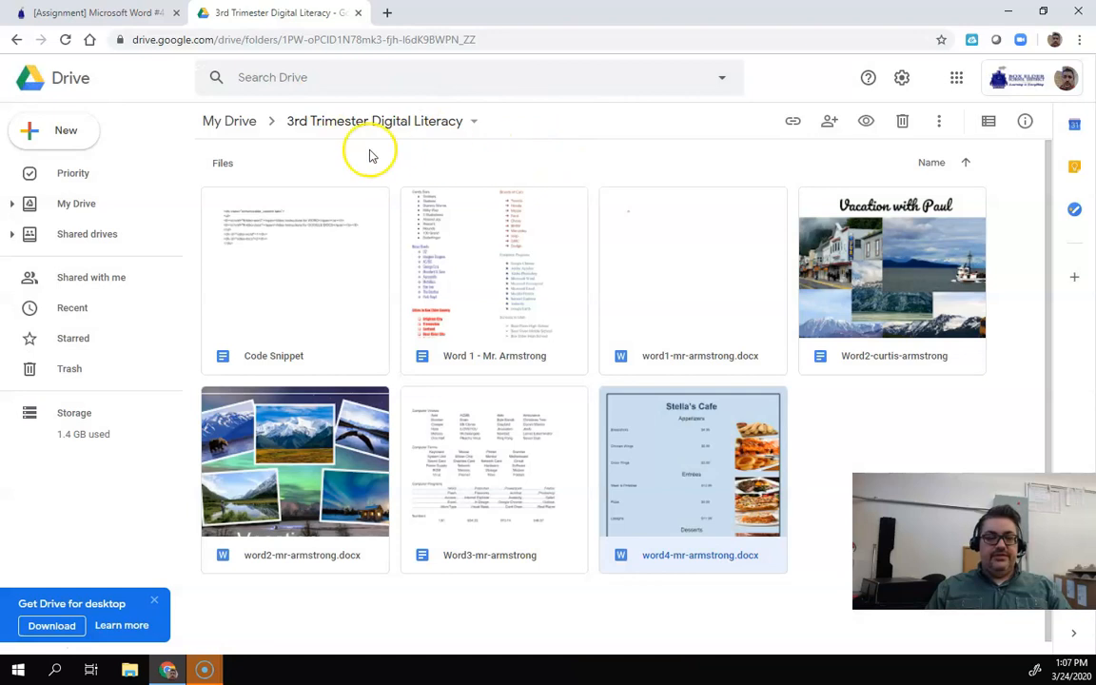
# - Open the Word 5 - Tables document from the PARK VALLEY folder, decline offline access, and review its menu layout
pyautogui.click(232, 118)
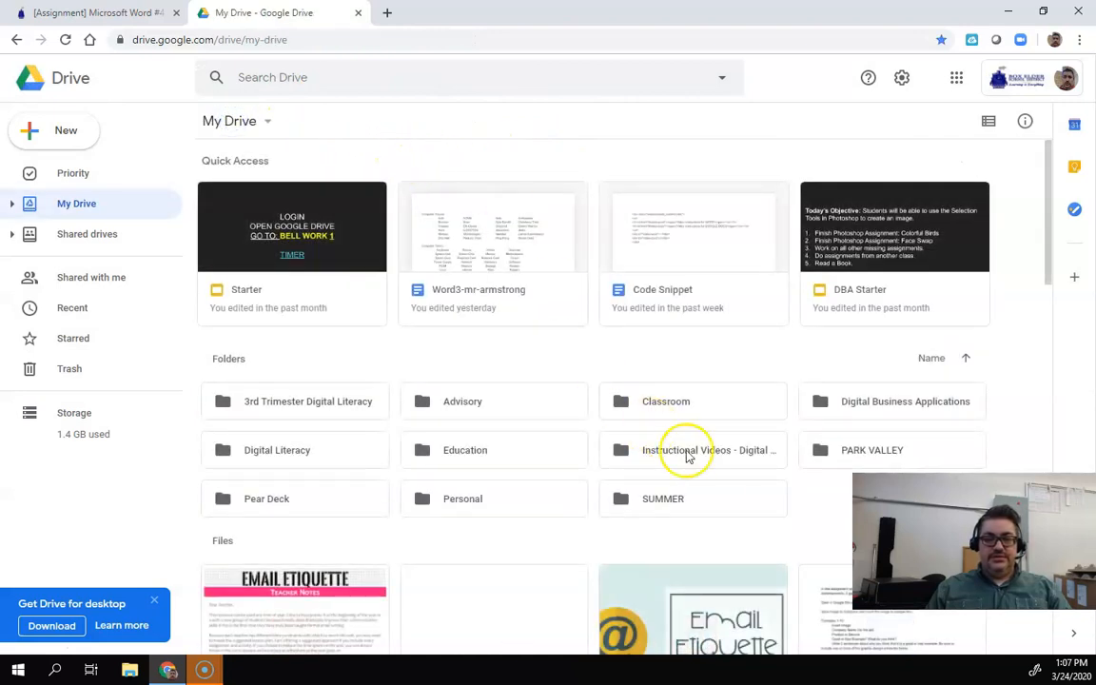
pyautogui.doubleClick(849, 448)
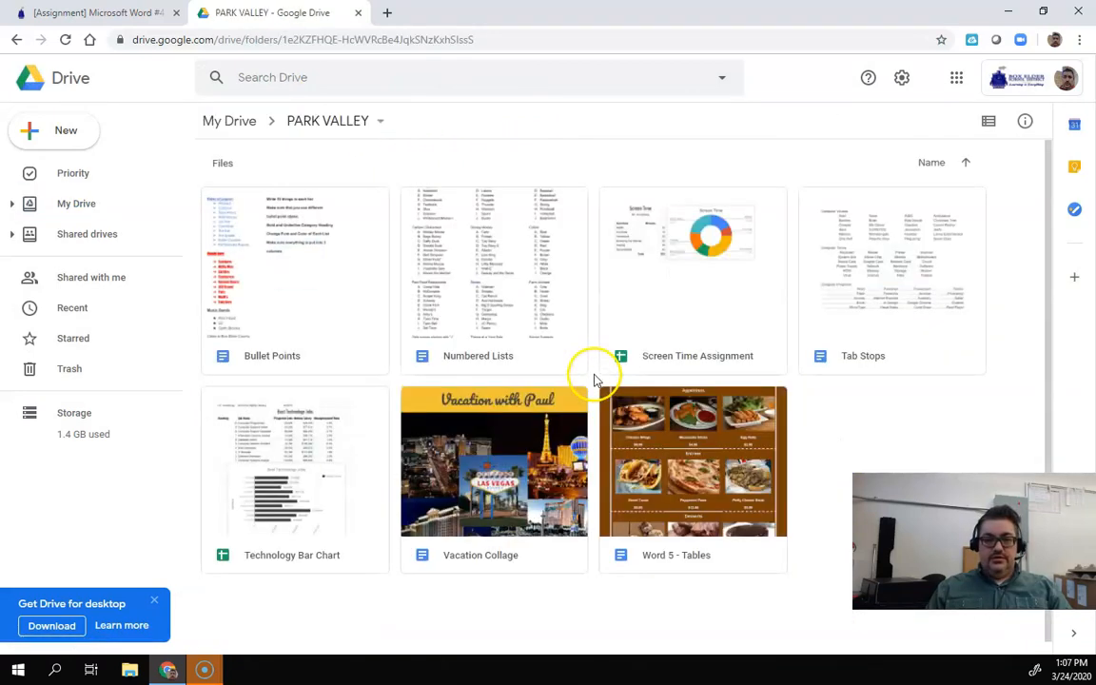
pyautogui.doubleClick(600, 409)
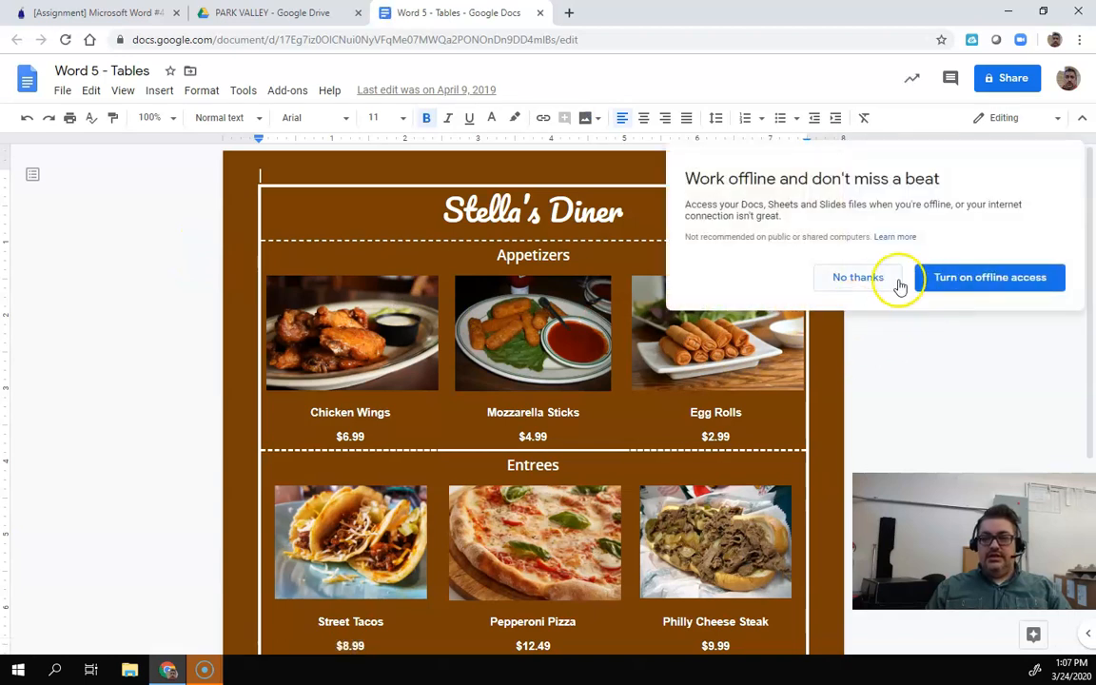
pyautogui.click(877, 279)
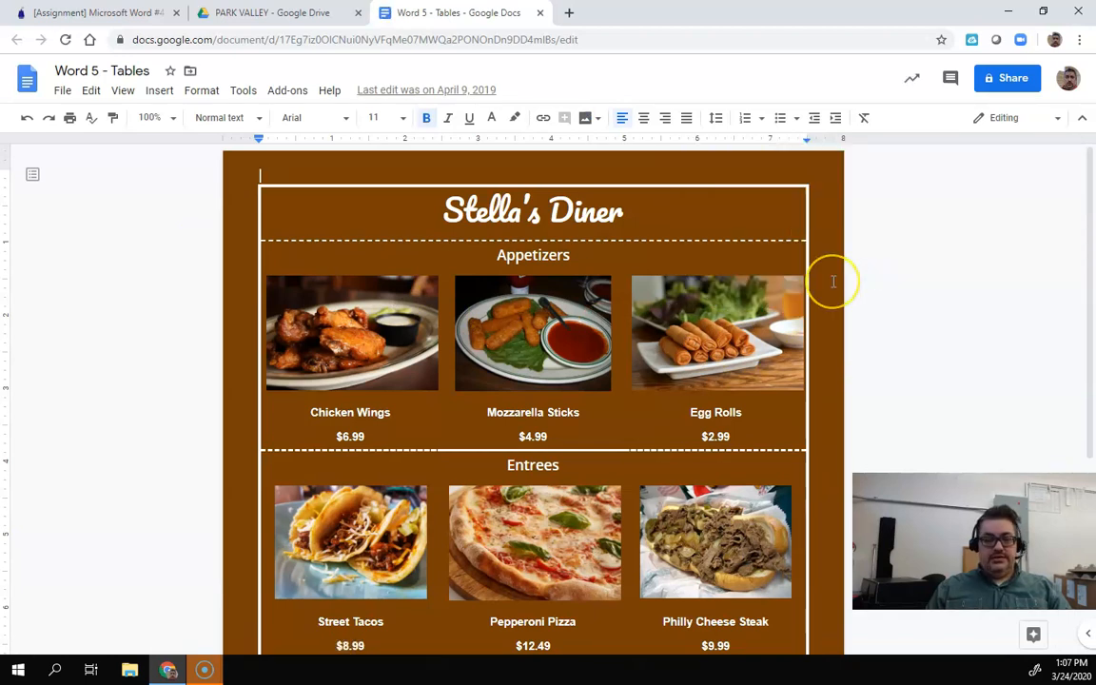
pyautogui.scroll(-5, 833, 281)
pyautogui.scroll(5, 832, 280)
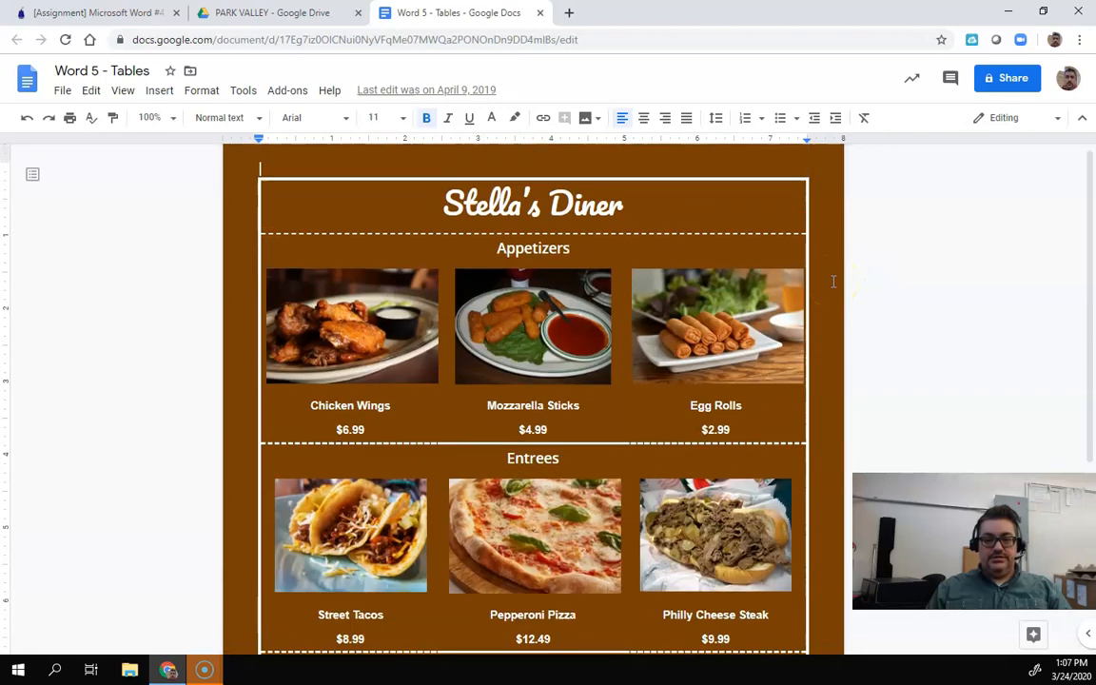
pyautogui.click(240, 195)
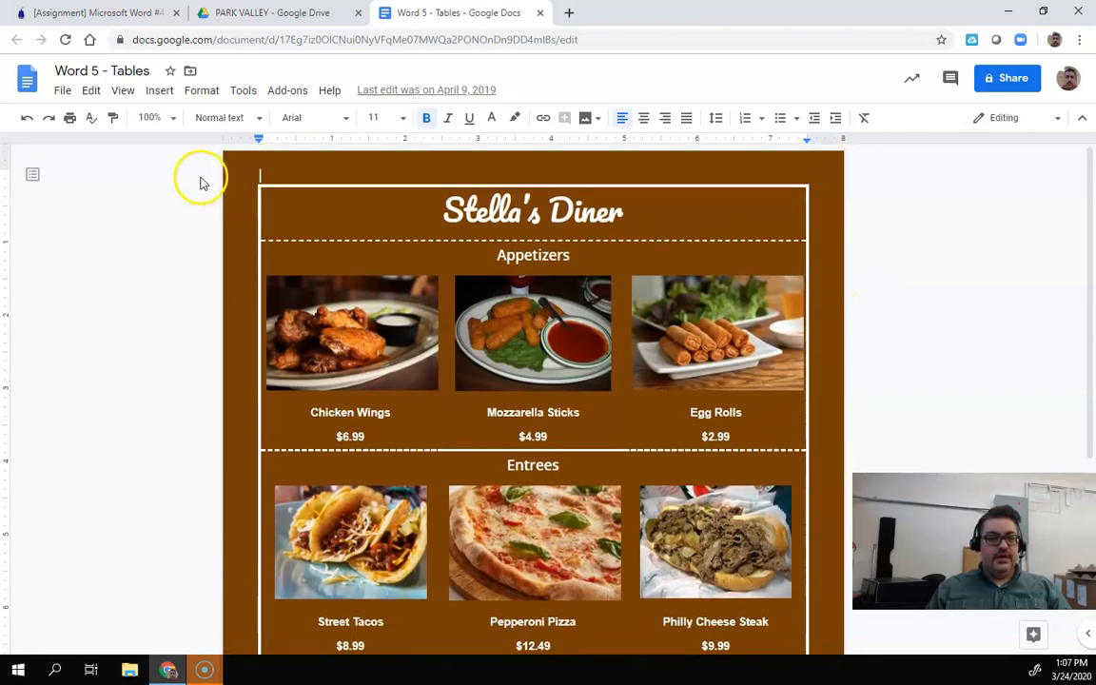
# - Return to the 3rd Trimester Digital Literacy folder in Drive and create a blank Google Docs document there
pyautogui.click(276, 15)
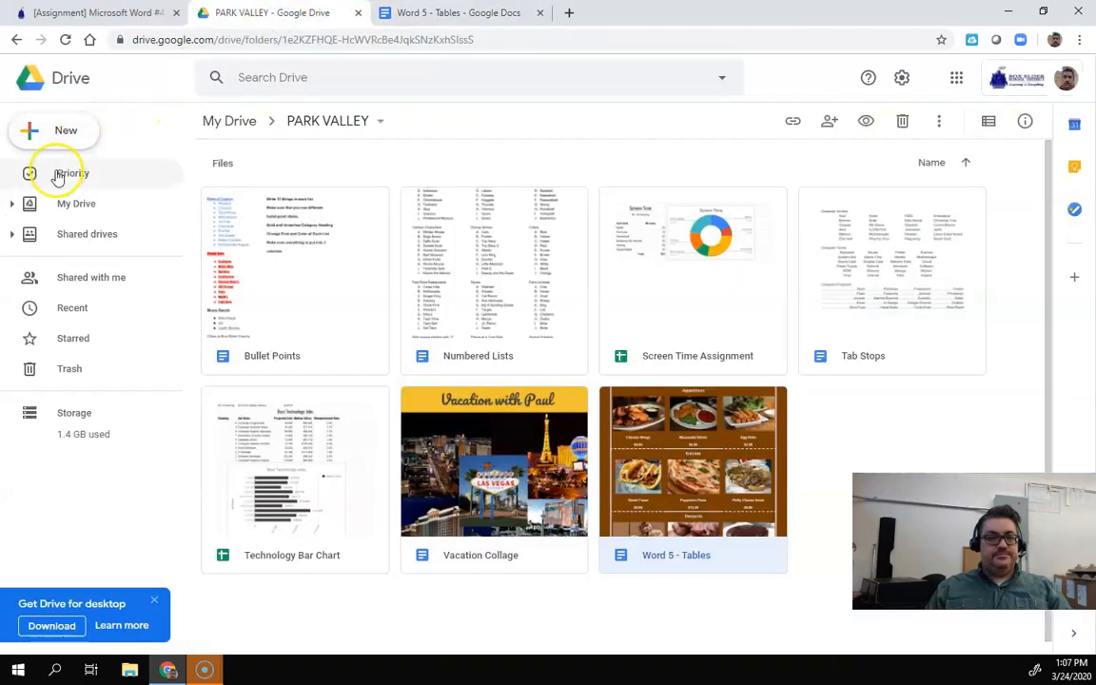
pyautogui.click(16, 39)
pyautogui.doubleClick(333, 416)
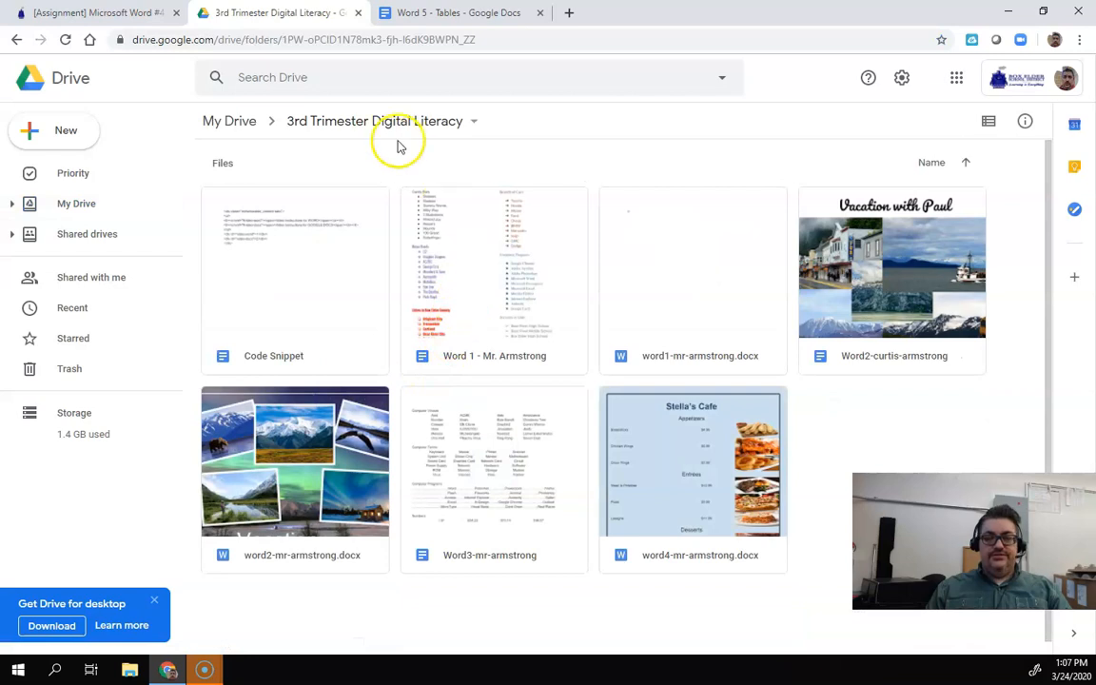
pyautogui.click(49, 136)
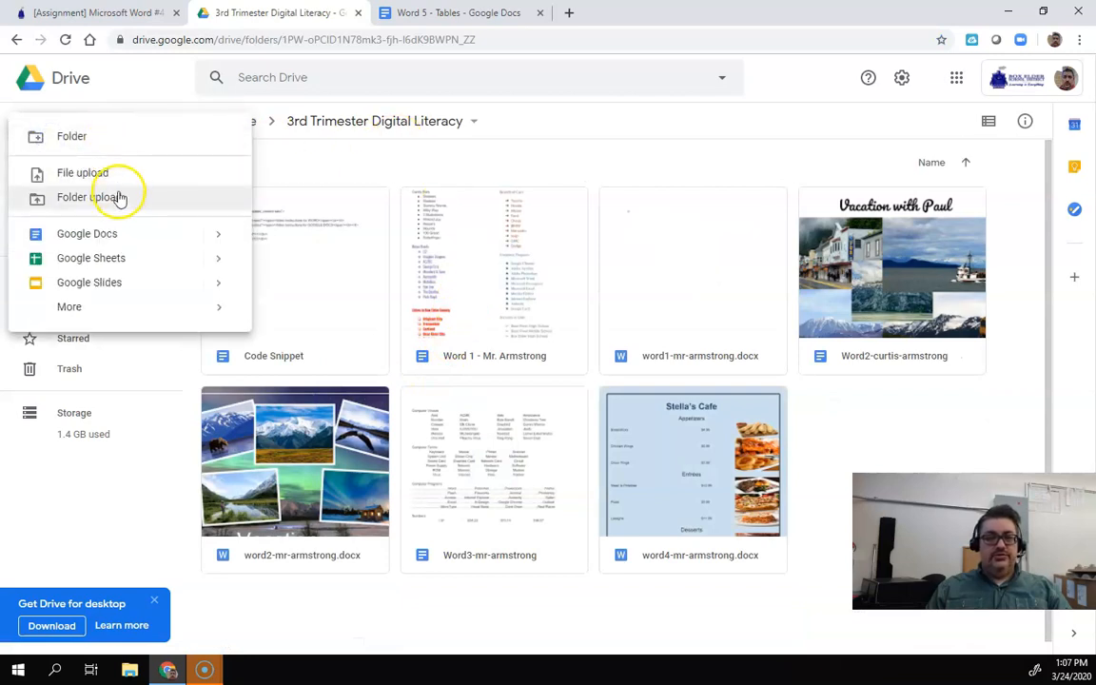
pyautogui.click(116, 233)
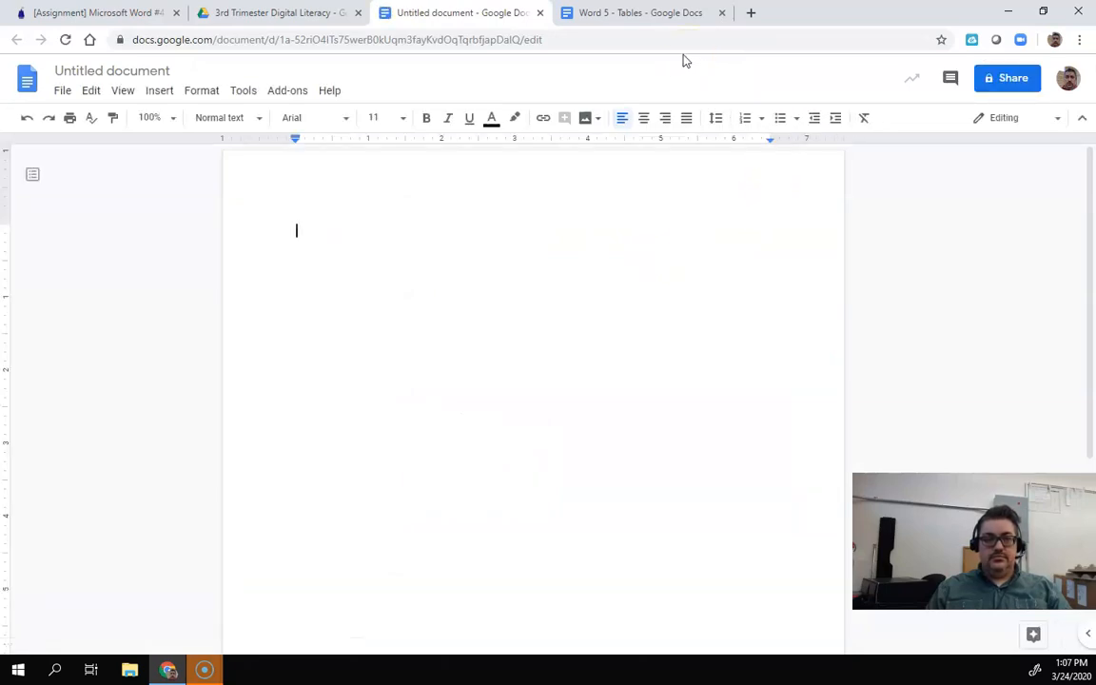
# - Narrow the blank document's left, right, top and bottom margins to 0.5 inch using the rulers
pyautogui.moveTo(270, 139); pyautogui.dragTo(234, 150)
pyautogui.moveTo(790, 138); pyautogui.dragTo(828, 140)
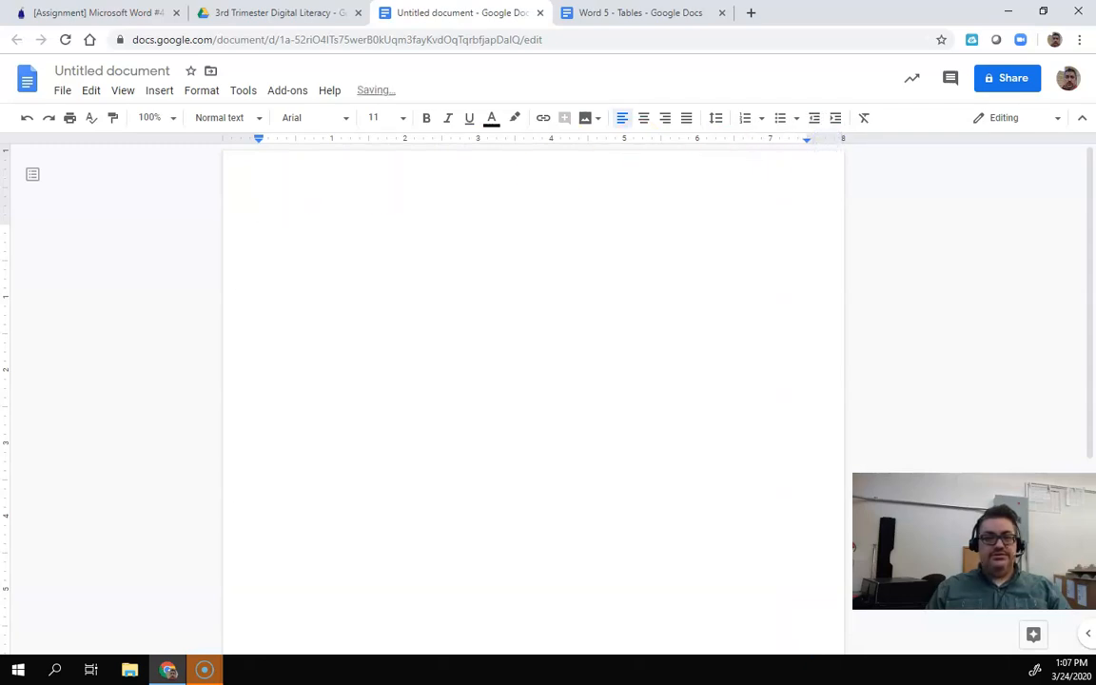
pyautogui.moveTo(8, 214); pyautogui.dragTo(5, 178)
pyautogui.scroll(-3, 78, 237)
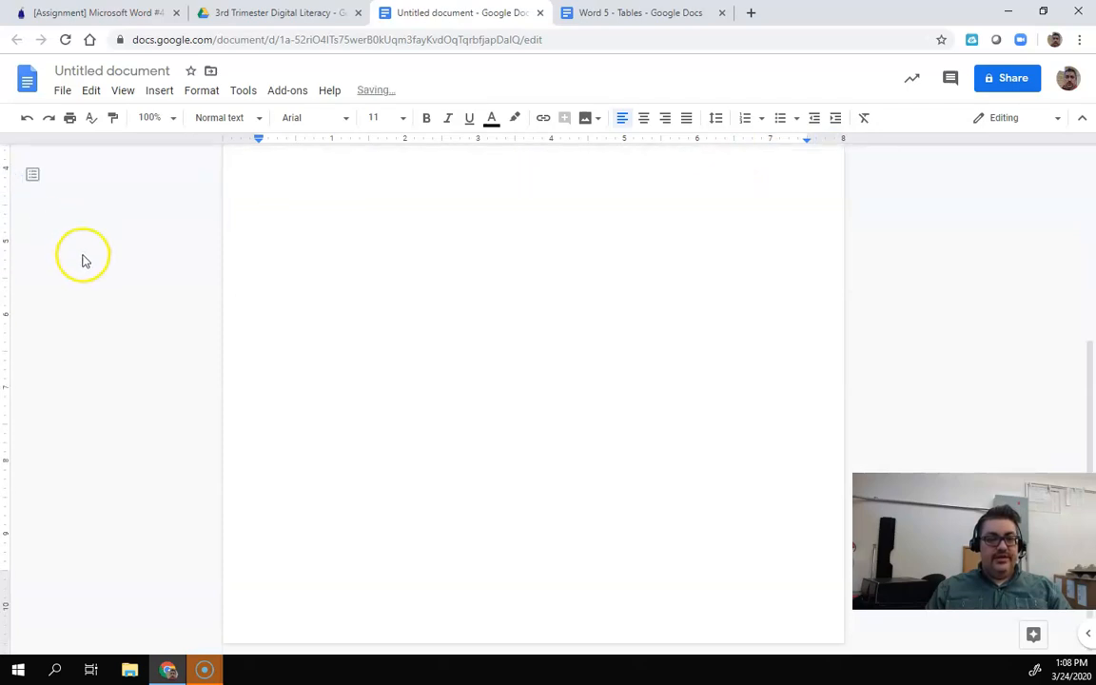
pyautogui.moveTo(5, 580); pyautogui.dragTo(4, 617)
pyautogui.scroll(5, 368, 452)
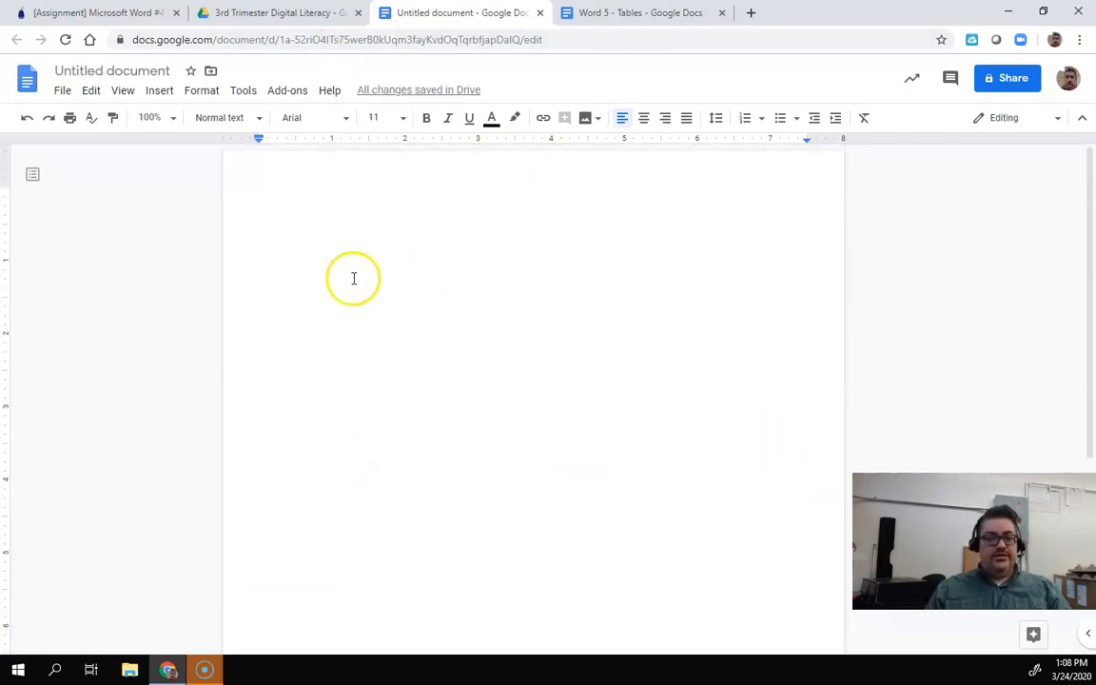
# - Rename the untitled document to "Word 4" followed by the teacher's title and surname
pyautogui.click(131, 70)
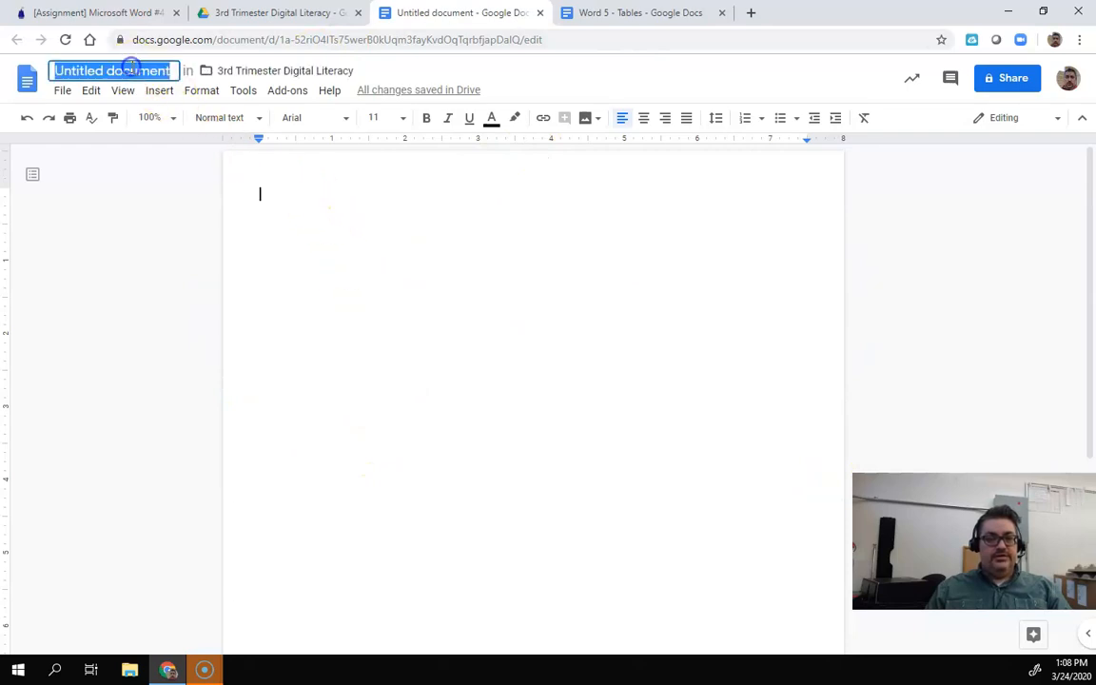
pyautogui.write('W')
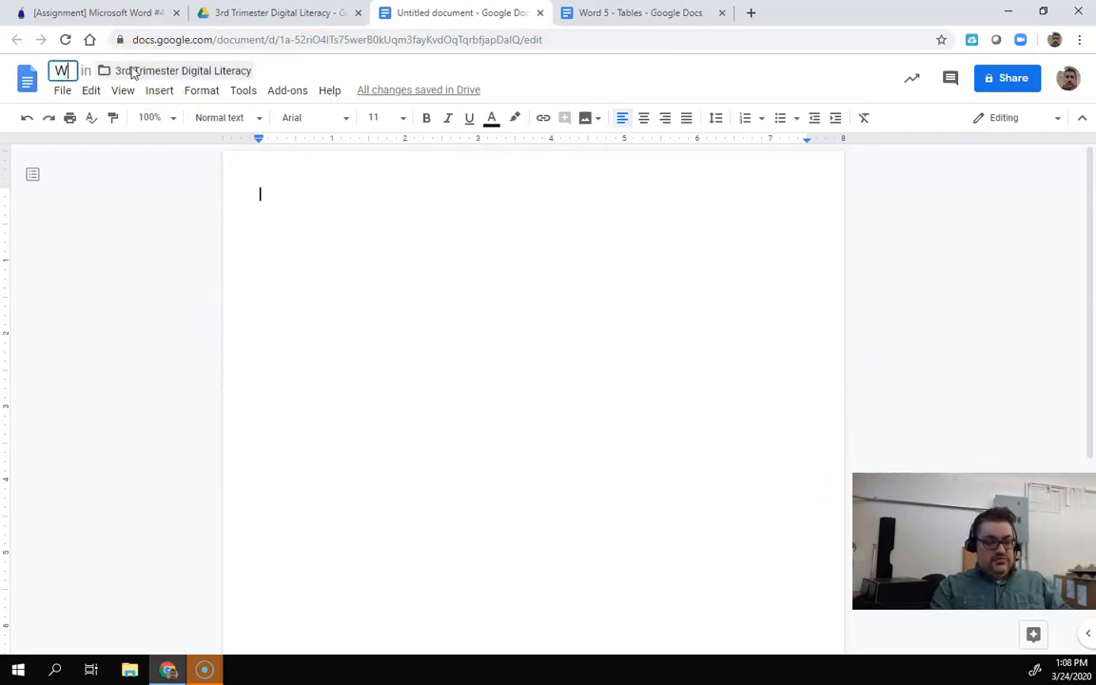
pyautogui.write('ord 4')
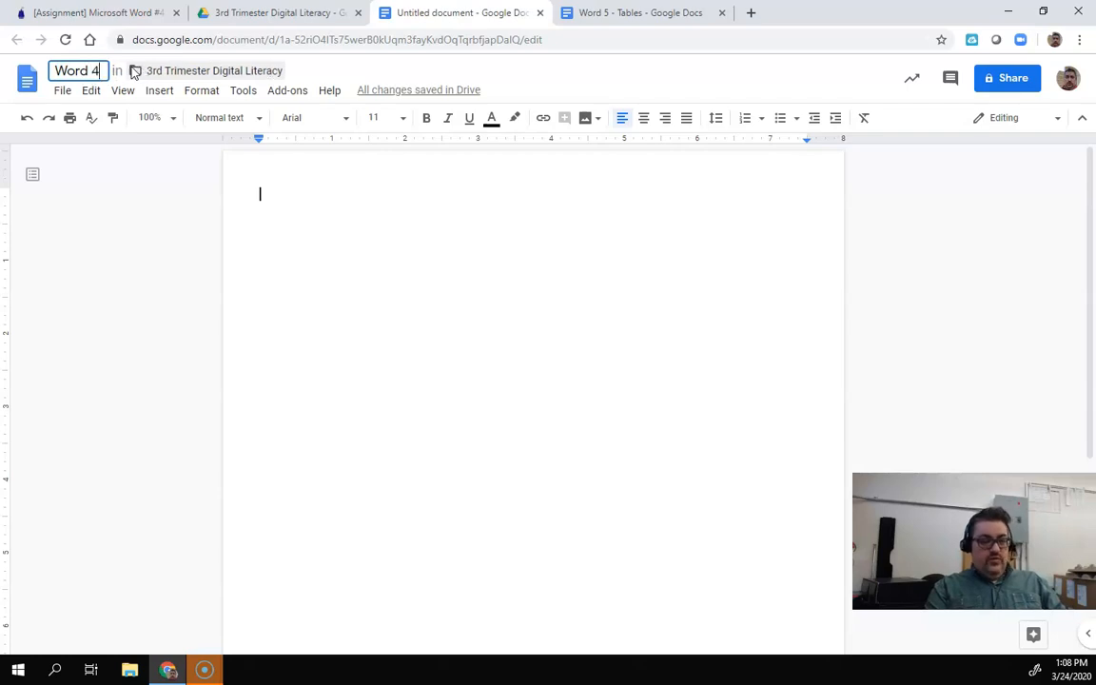
pyautogui.write(' Mr.')
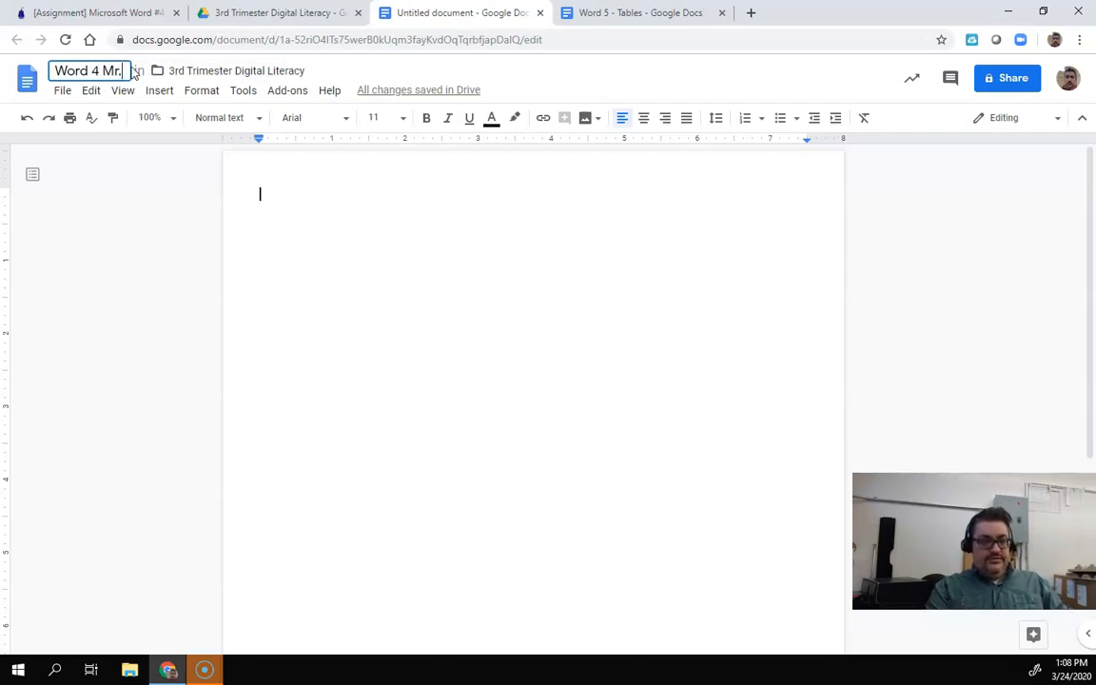
pyautogui.write(' Armstrong')
pyautogui.click(287, 180)
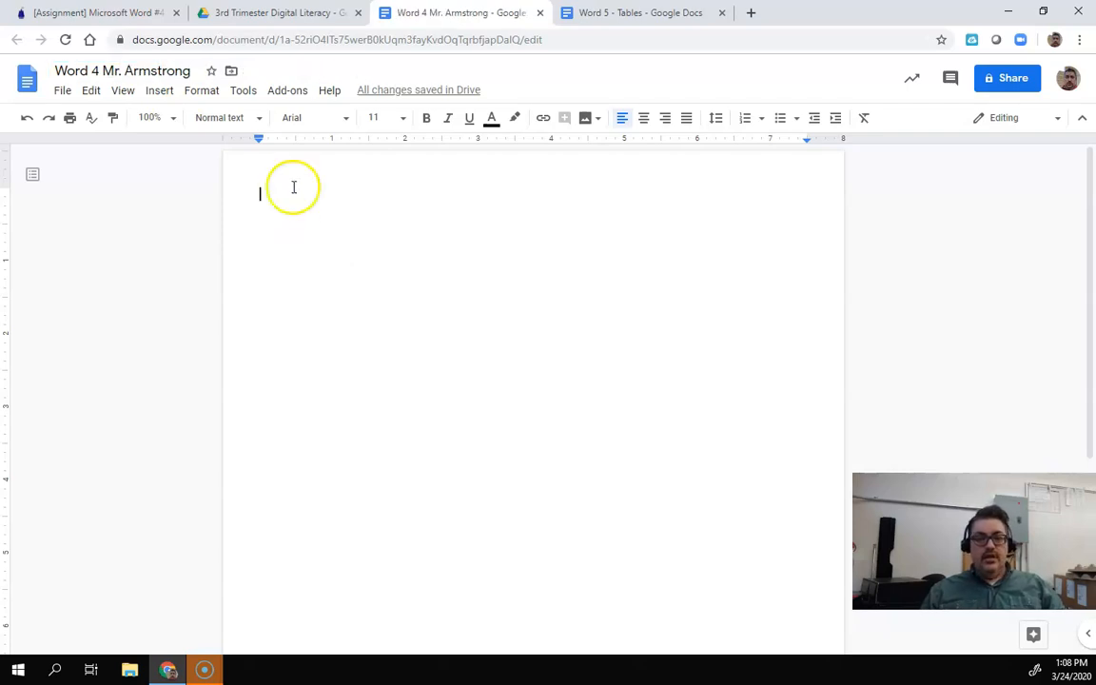
# - Set the document's page color to light gray in the page setup, keeping portrait orientation and letter paper size
pyautogui.click(63, 92)
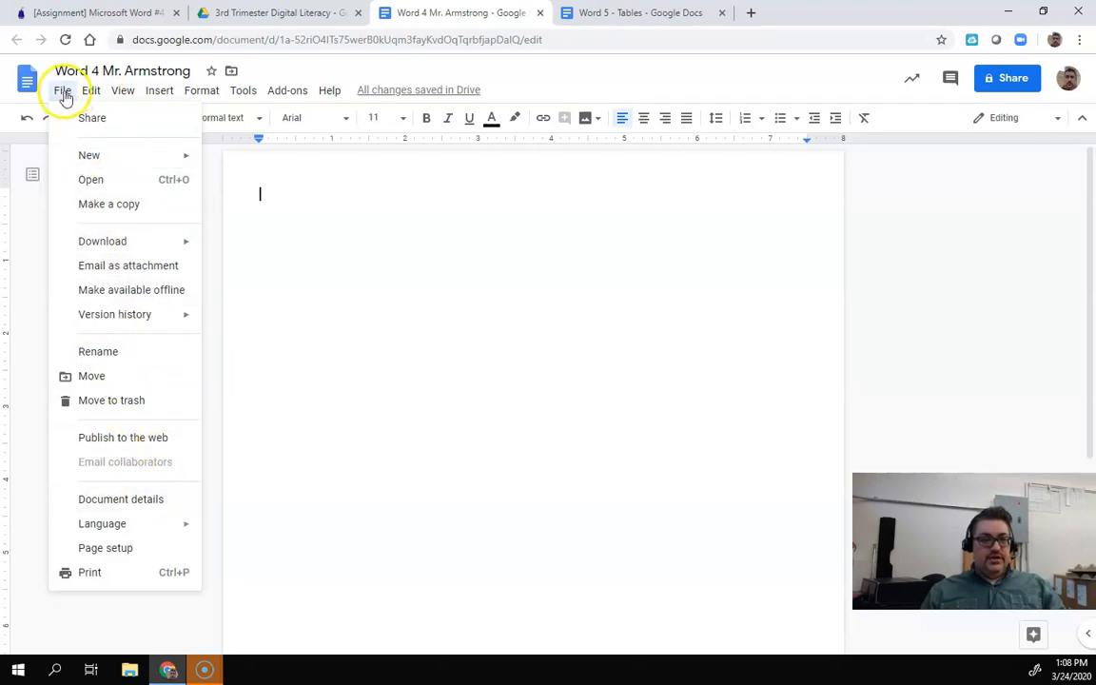
pyautogui.click(118, 549)
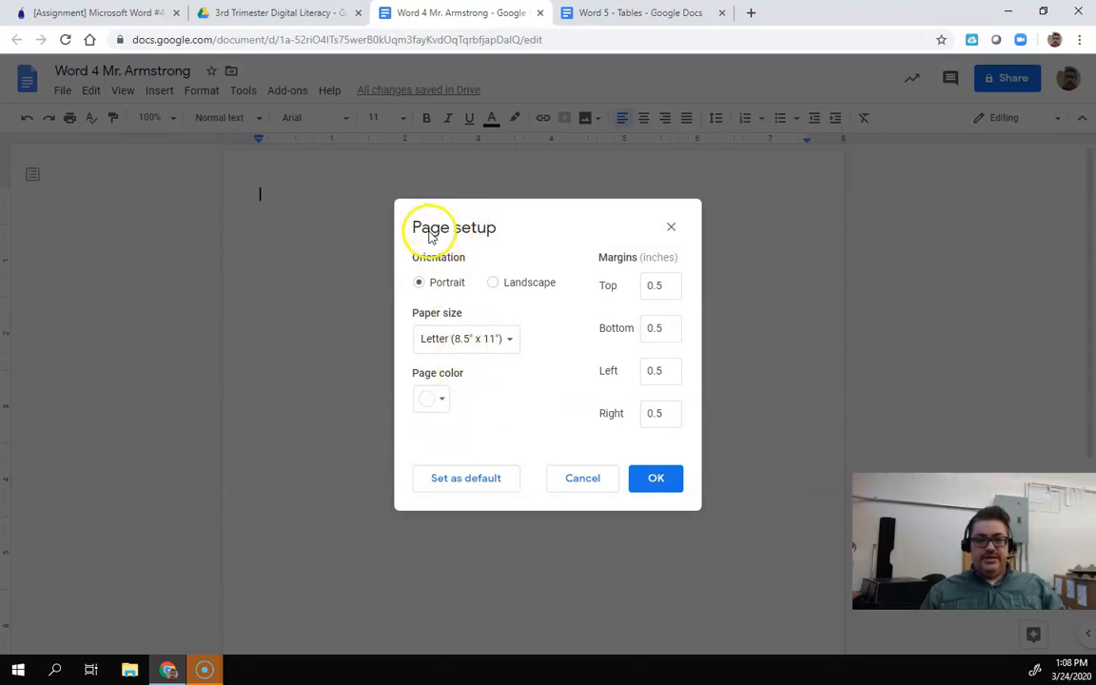
pyautogui.click(434, 402)
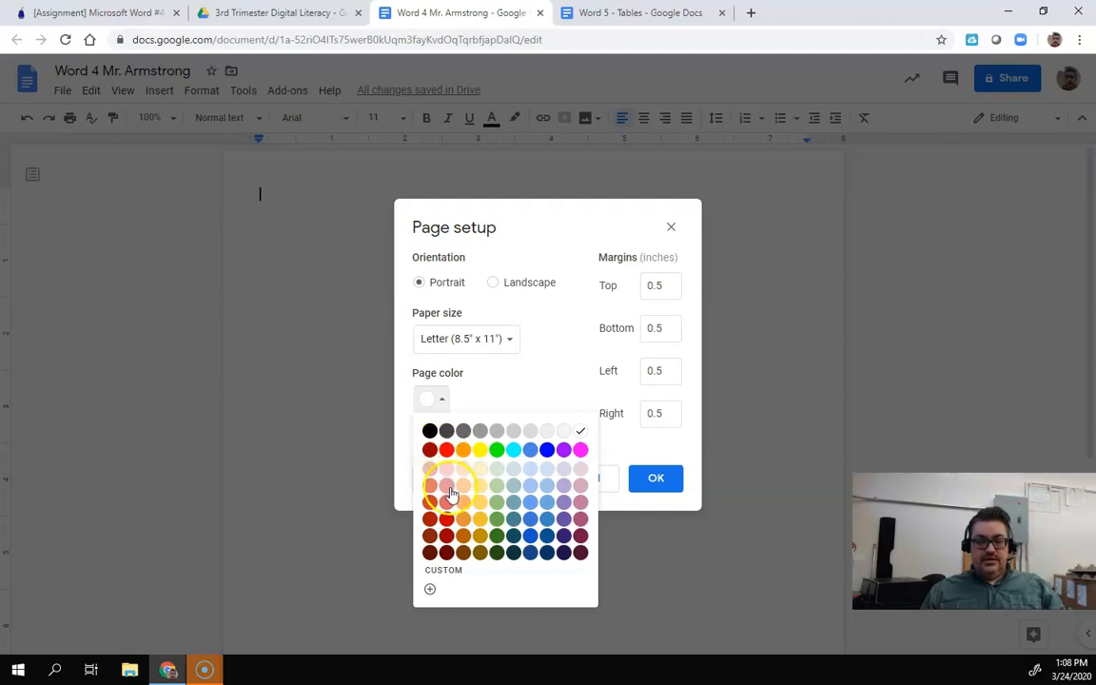
pyautogui.click(530, 432)
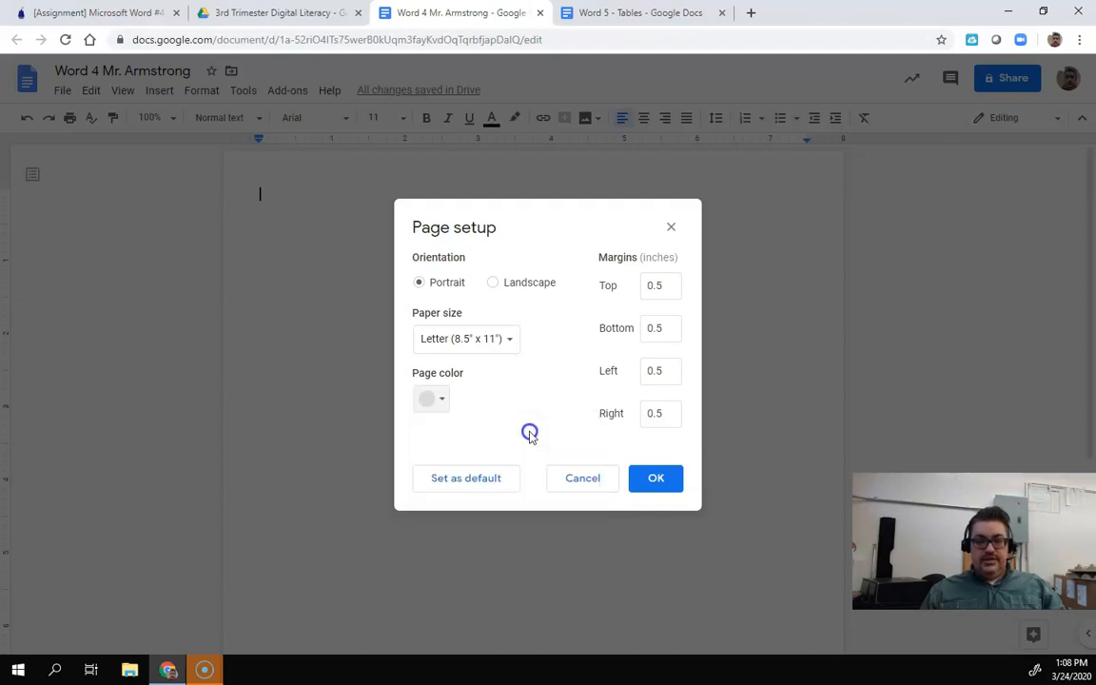
pyautogui.click(648, 478)
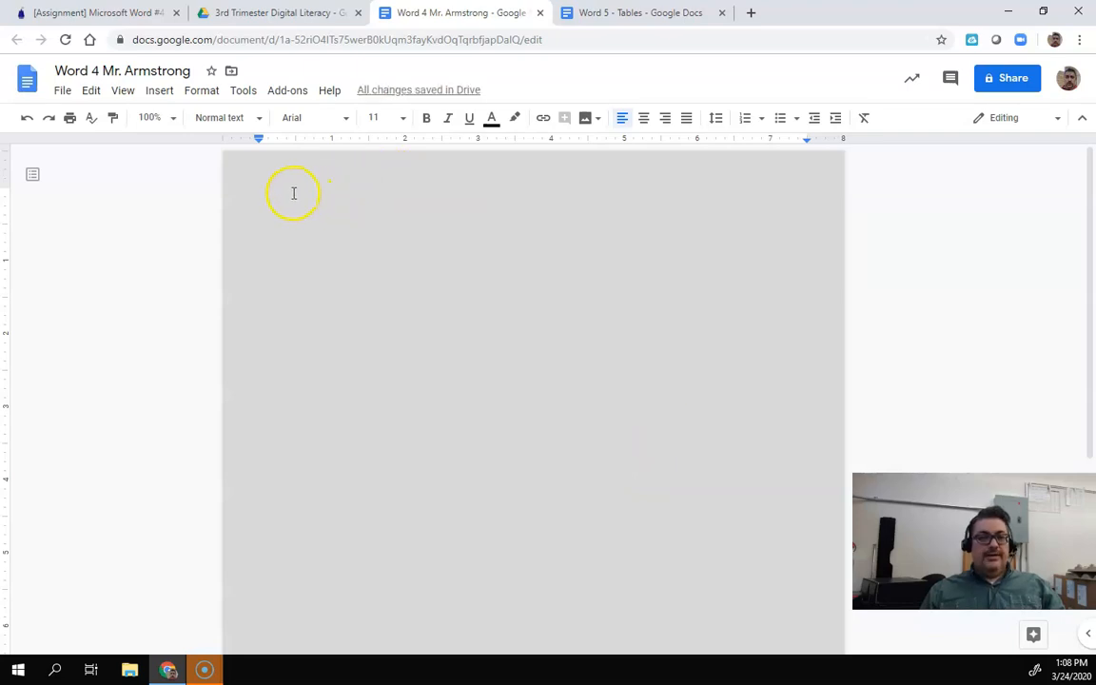
# - Insert a table with 3 columns and 13 rows on the blank page
pyautogui.click(164, 93)
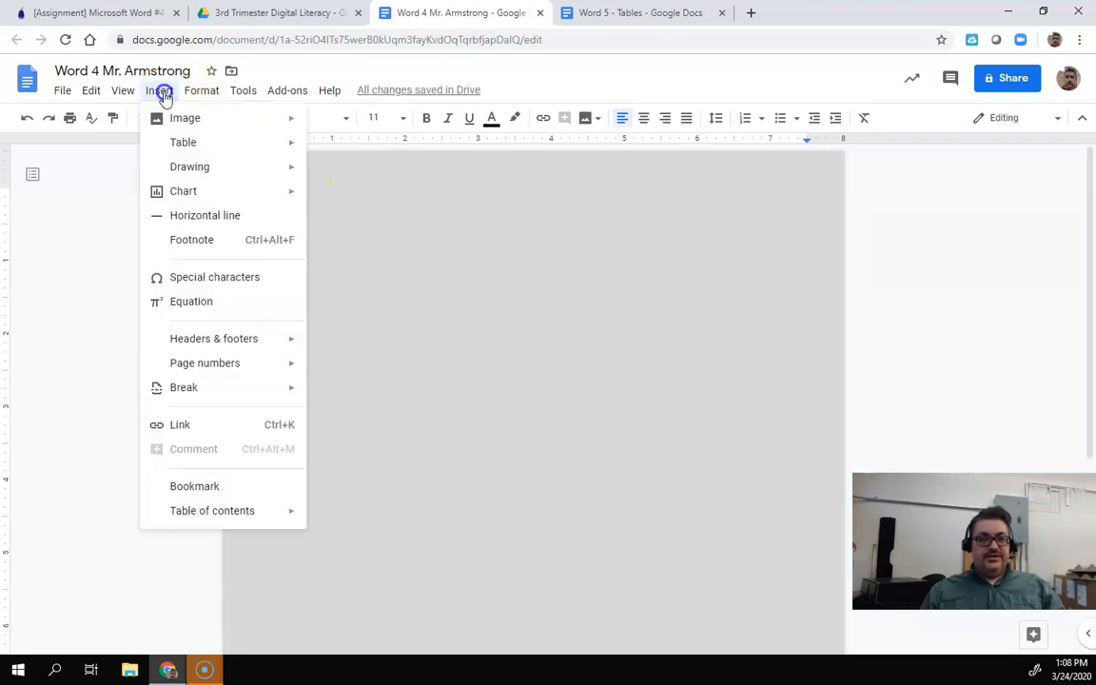
pyautogui.moveTo(228, 147)
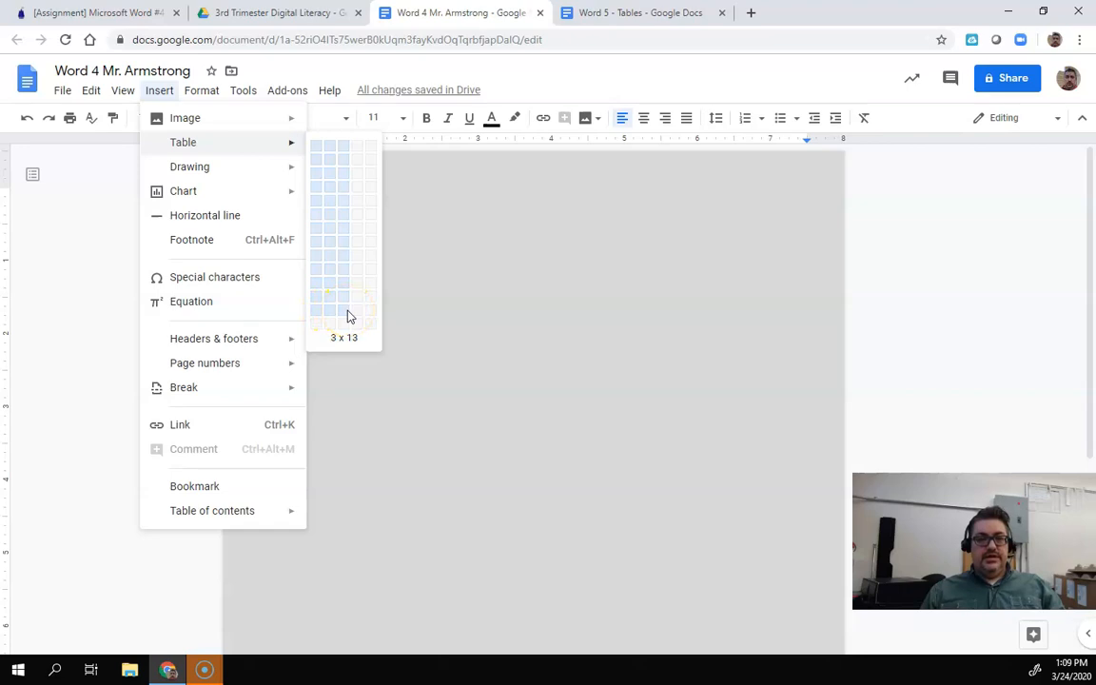
pyautogui.click(348, 314)
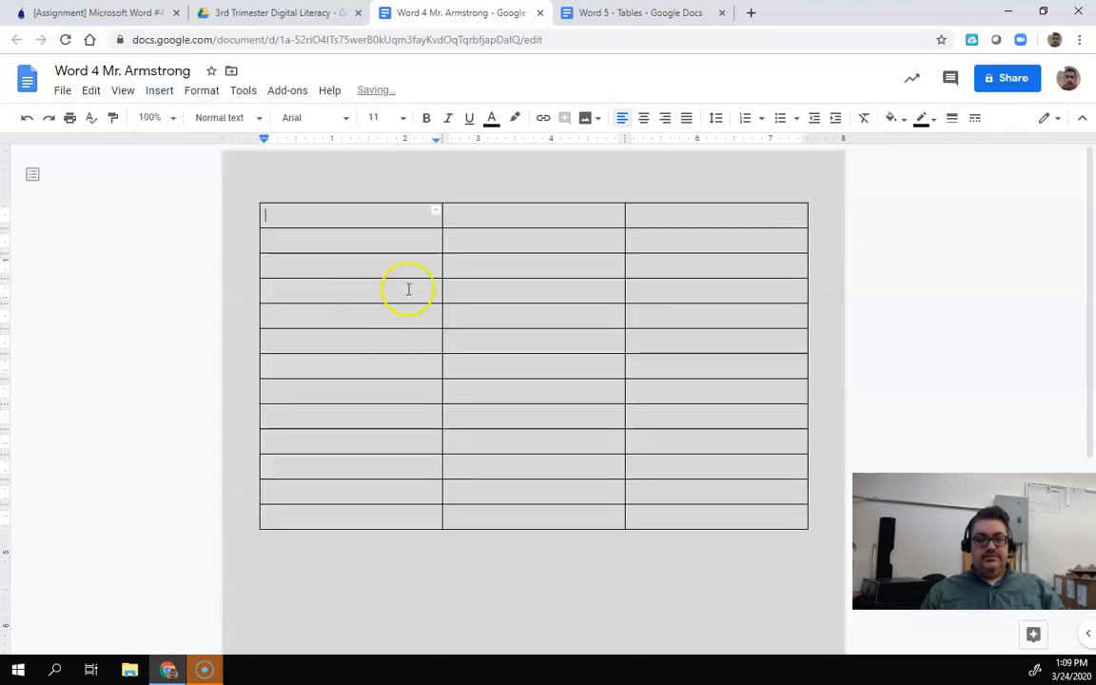
pyautogui.scroll(-3, 612, 323)
pyautogui.scroll(3, 612, 324)
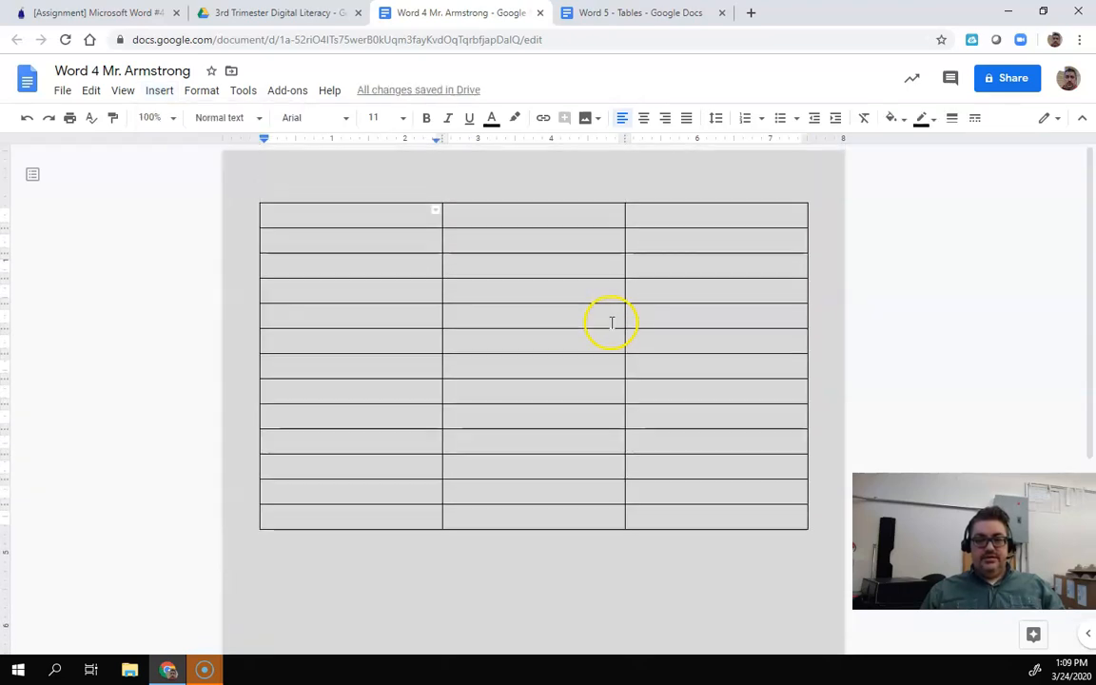
pyautogui.moveTo(317, 214); pyautogui.dragTo(641, 215)
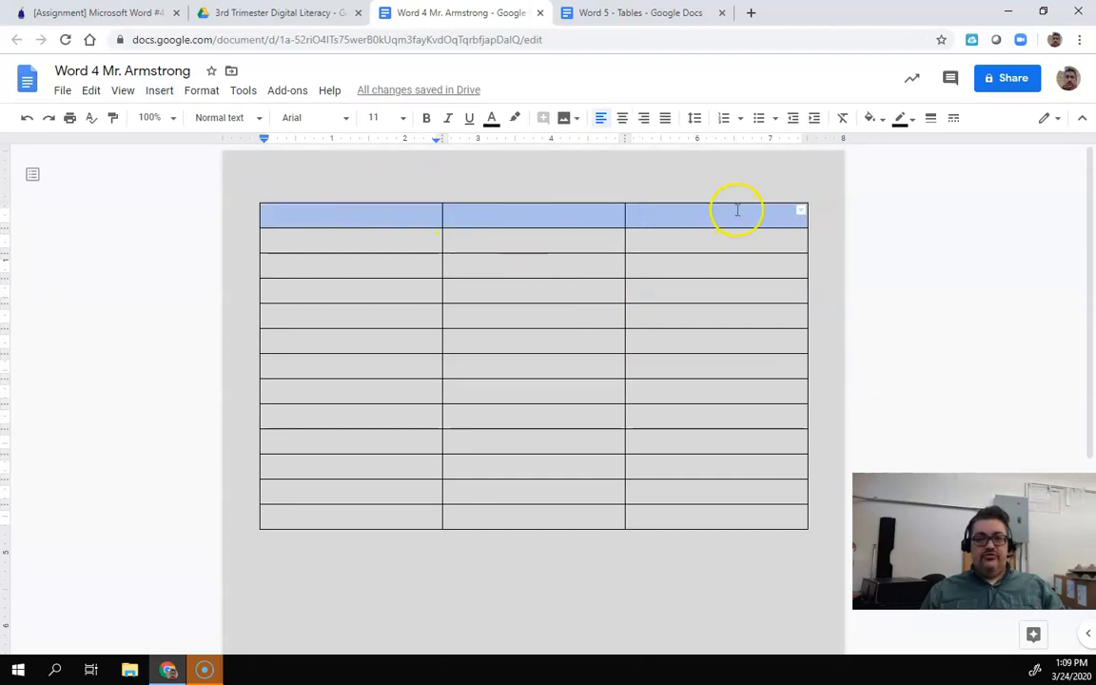
pyautogui.click(802, 211)
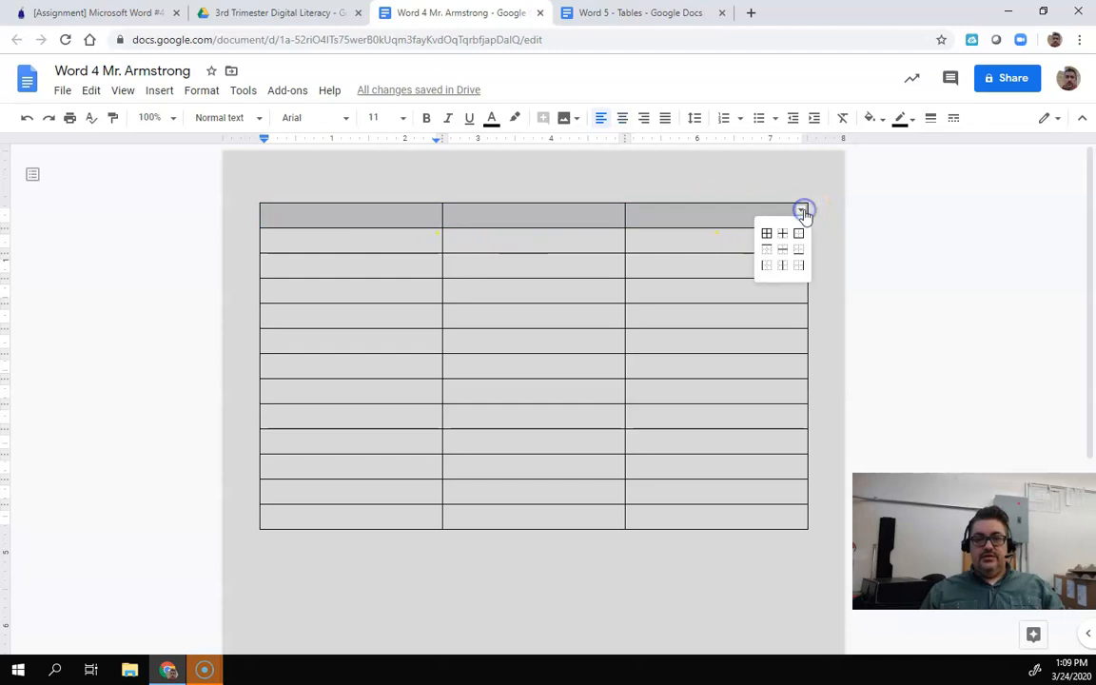
pyautogui.click(729, 209)
pyautogui.moveTo(385, 213); pyautogui.dragTo(644, 214)
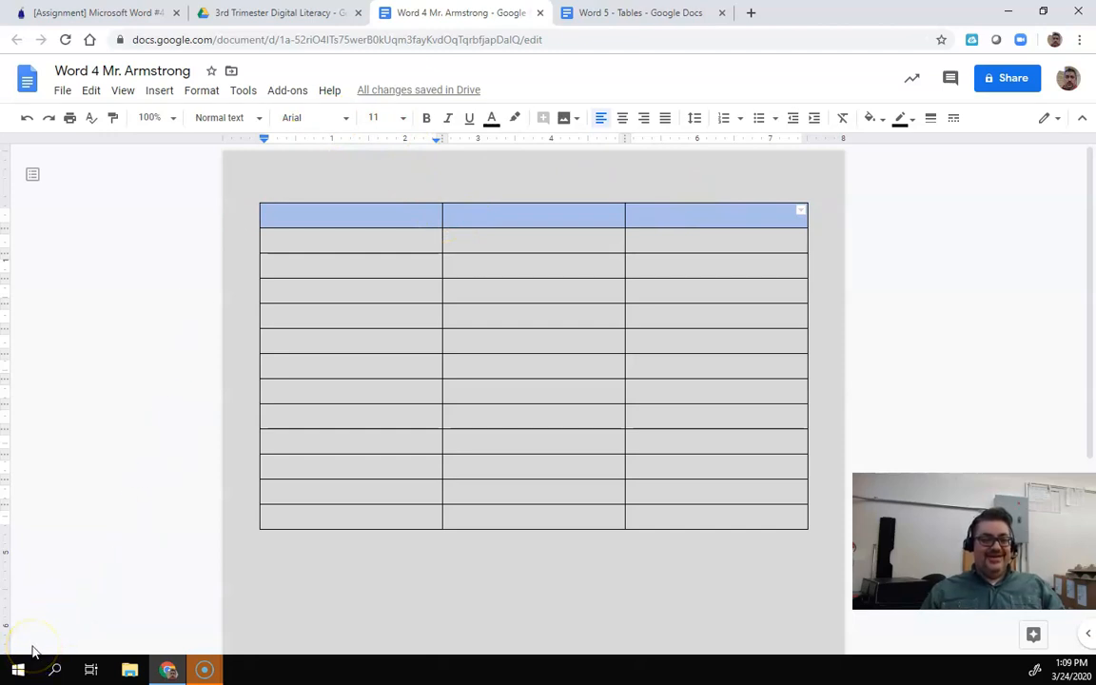
pyautogui.click(297, 217)
pyautogui.doubleClick(287, 214)
pyautogui.click(373, 249)
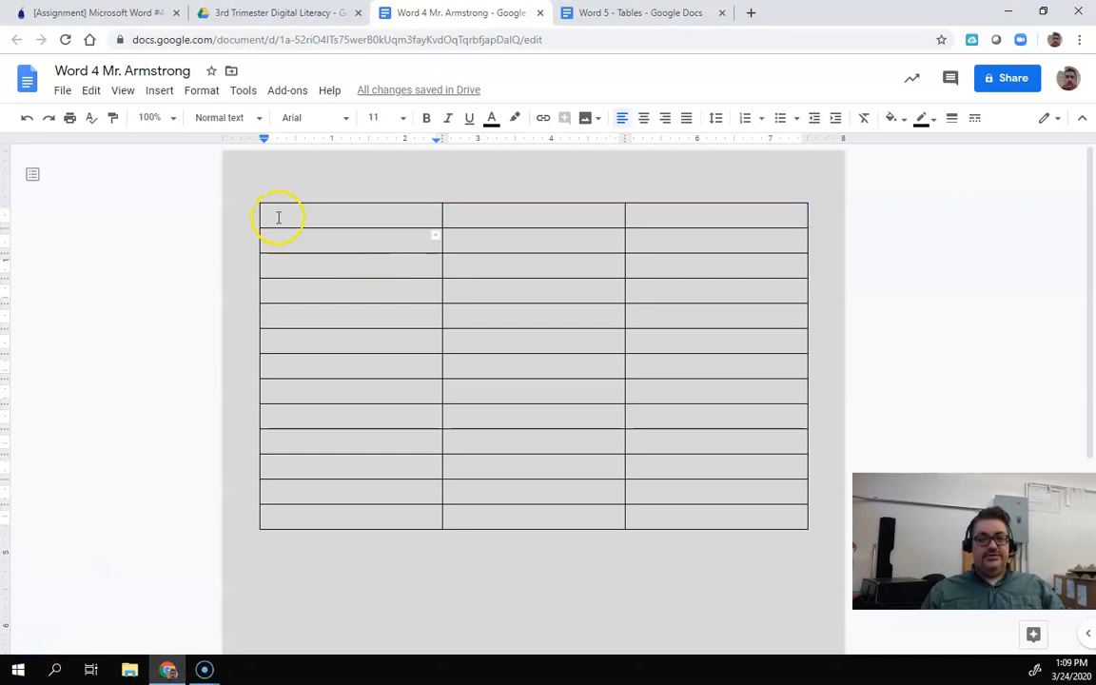
pyautogui.doubleClick(296, 214)
pyautogui.moveTo(453, 212); pyautogui.dragTo(663, 204)
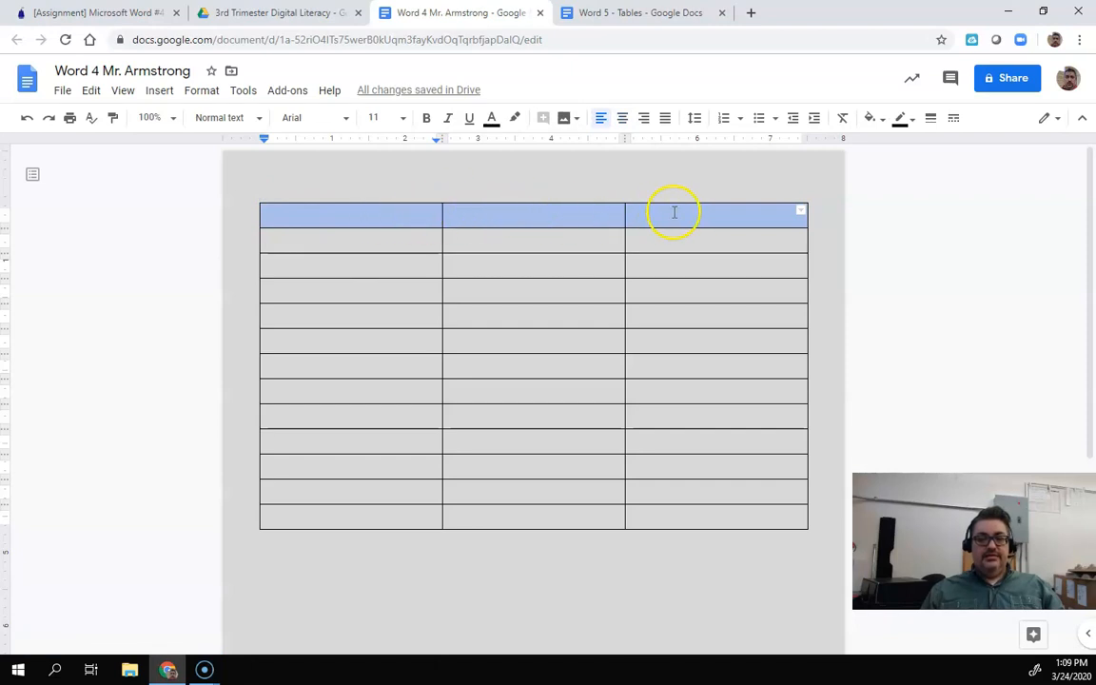
pyautogui.click(393, 212)
# - Merge the three cells of the table's first row into one title cell
pyautogui.moveTo(339, 214); pyautogui.dragTo(678, 215)
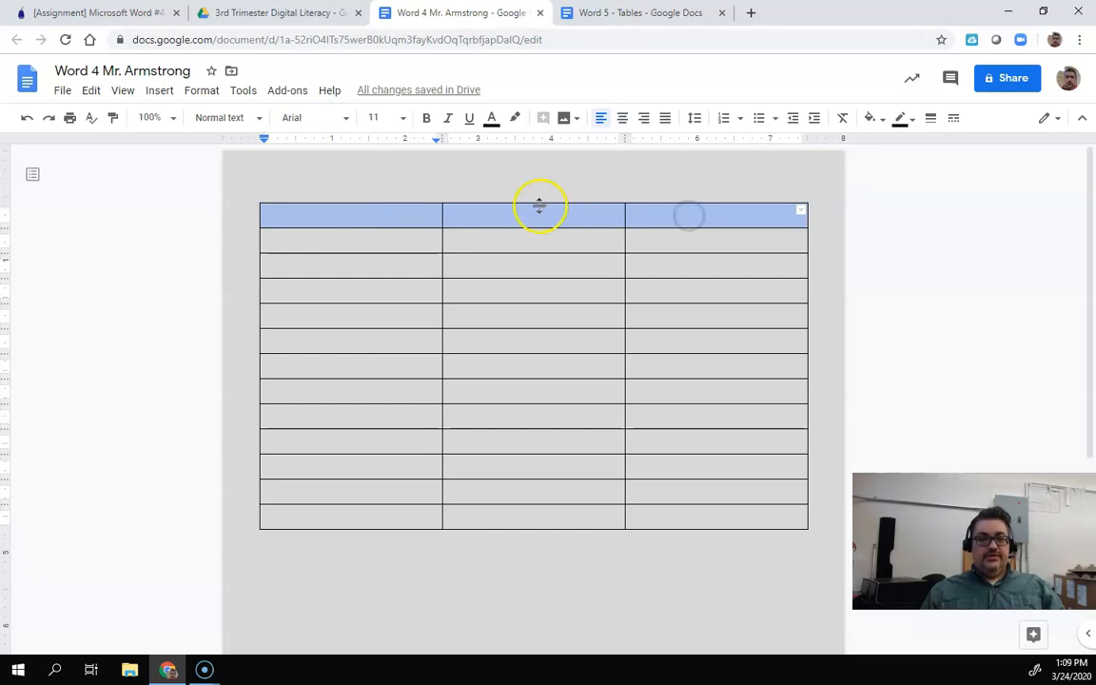
pyautogui.click(203, 91)
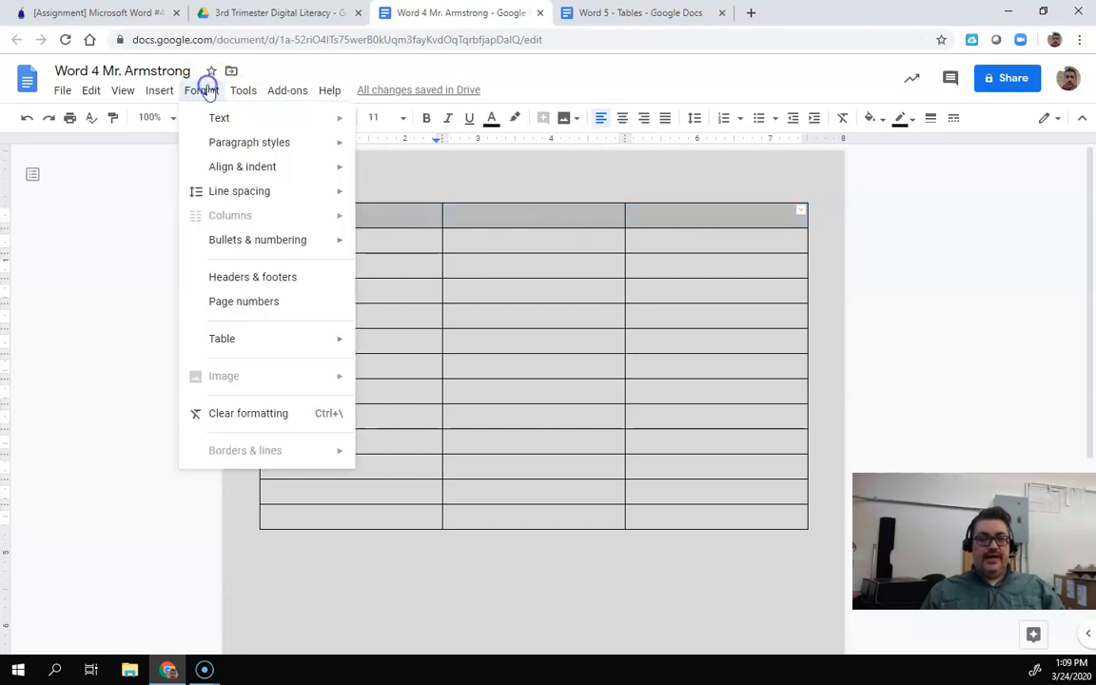
pyautogui.moveTo(289, 343)
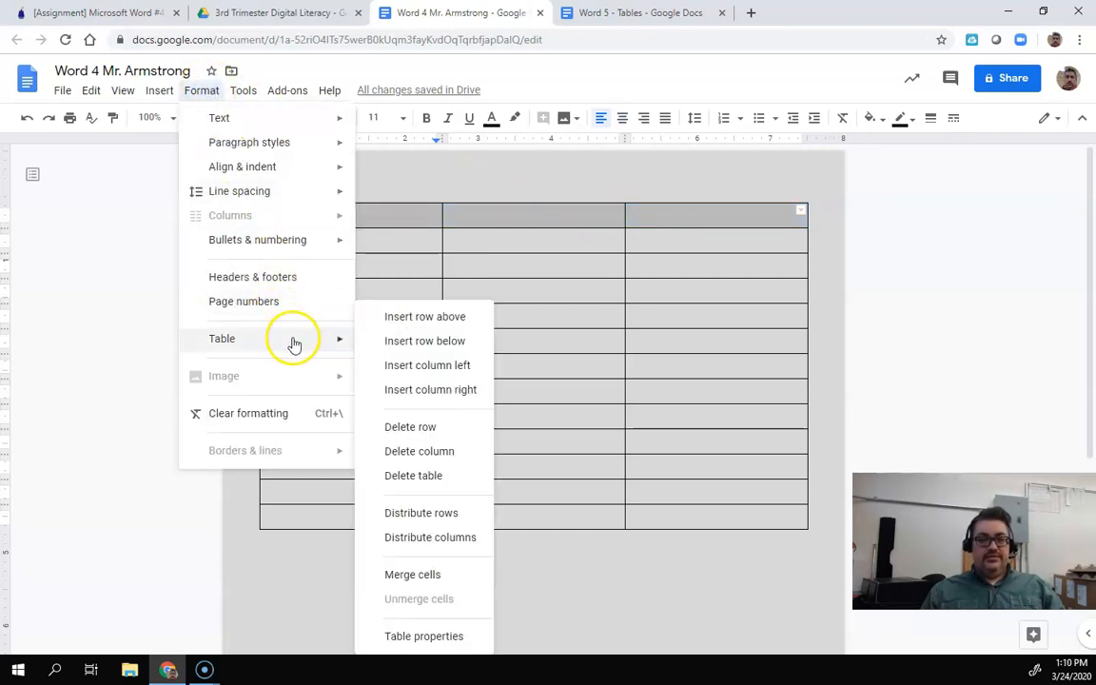
pyautogui.click(404, 581)
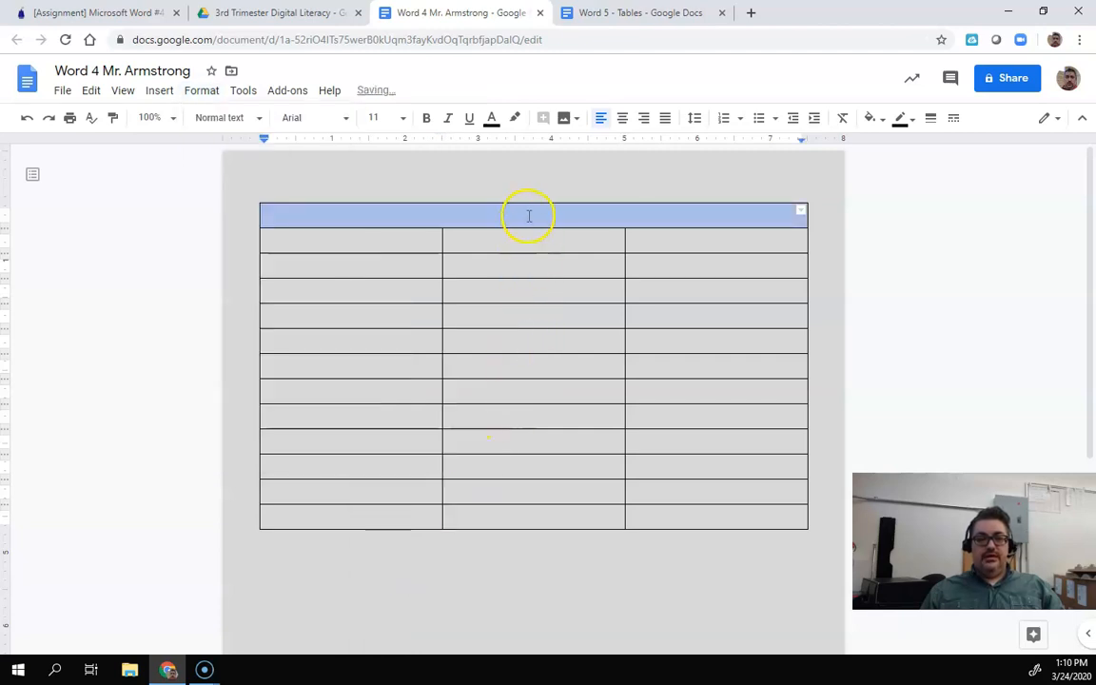
# - Center the merged title row and enter "Stella's Cafe" in it
pyautogui.click(625, 119)
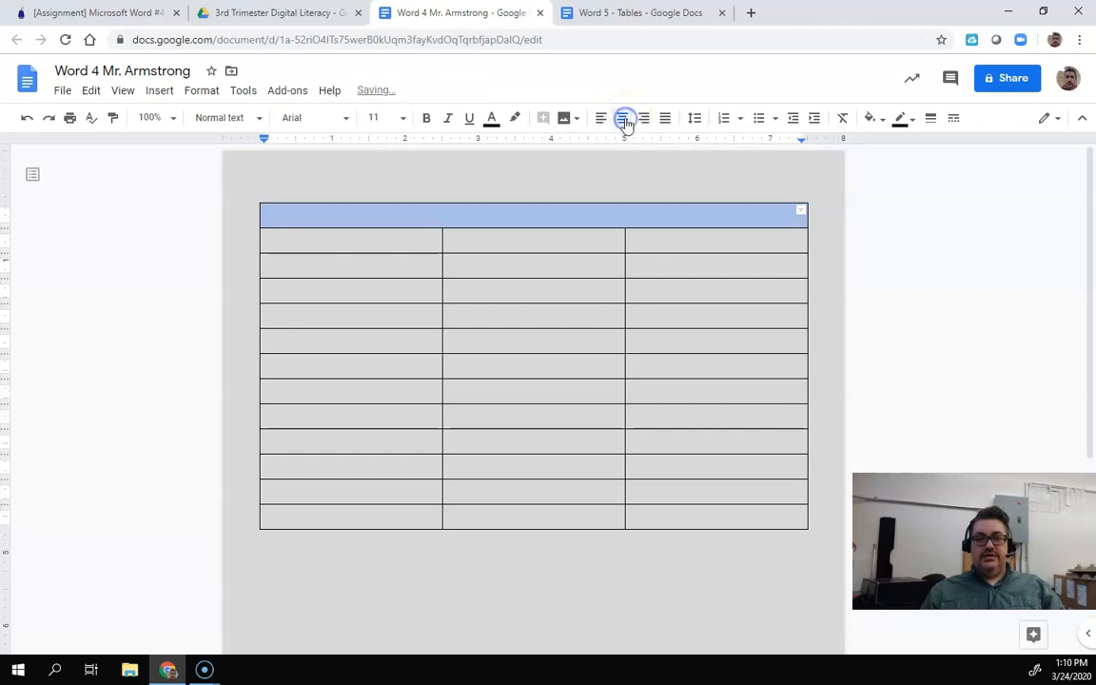
pyautogui.click(550, 218)
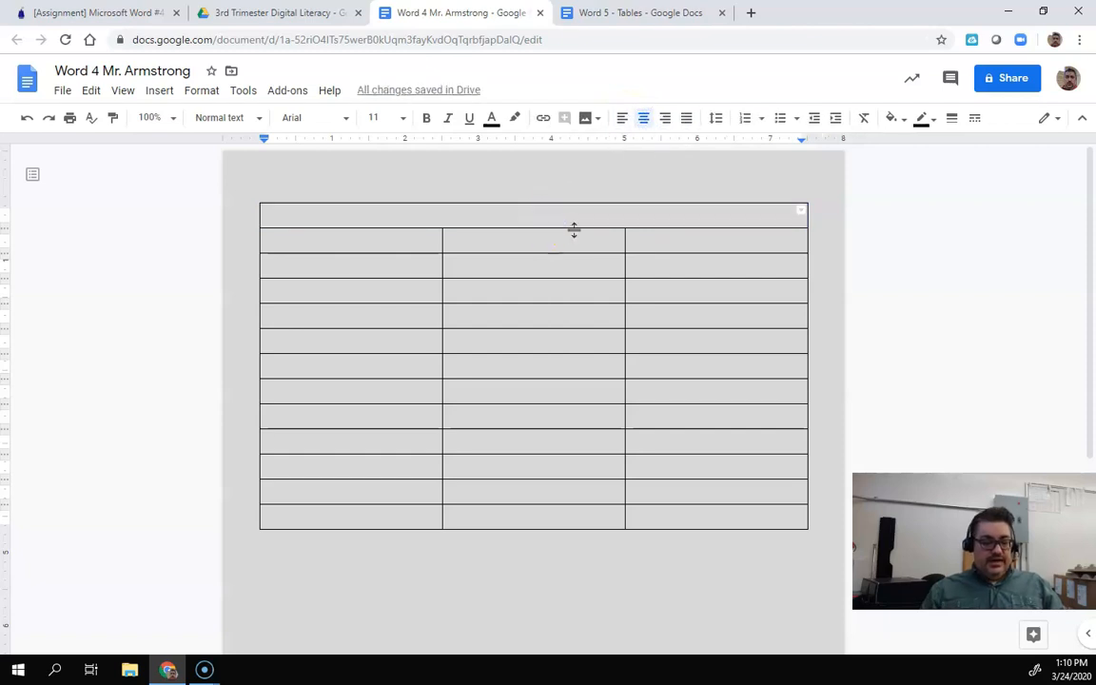
pyautogui.write('Stella')
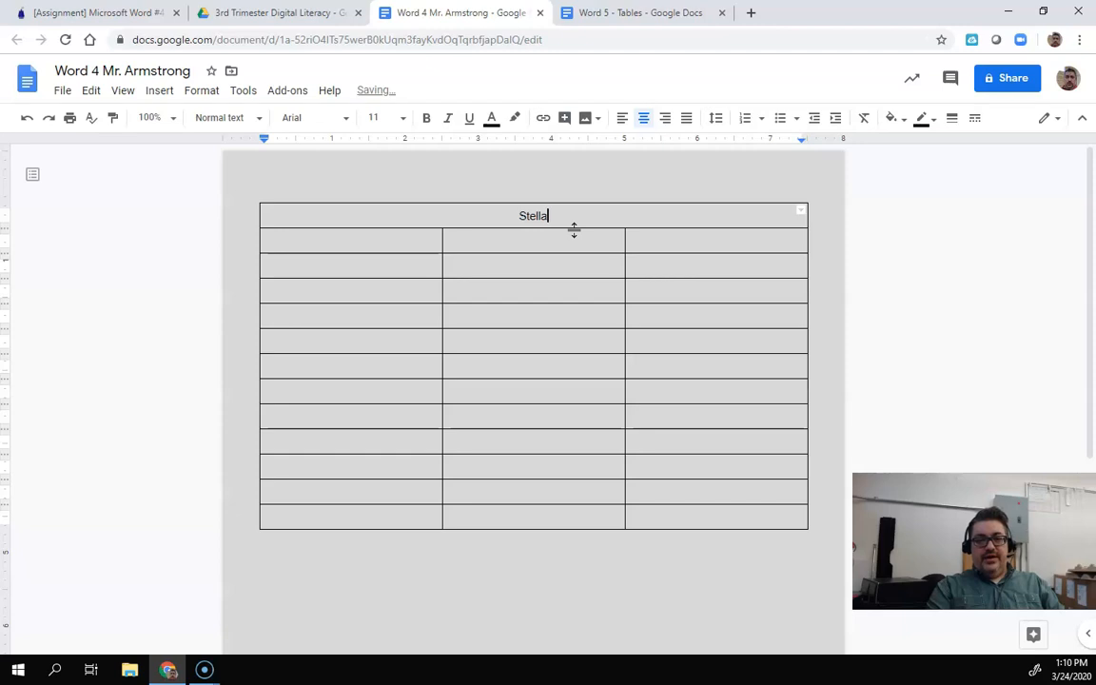
pyautogui.write("'s Cafe")
# - Format the "Stella's Cafe" title in the Pacifico font at size 30
pyautogui.moveTo(567, 219); pyautogui.dragTo(489, 218)
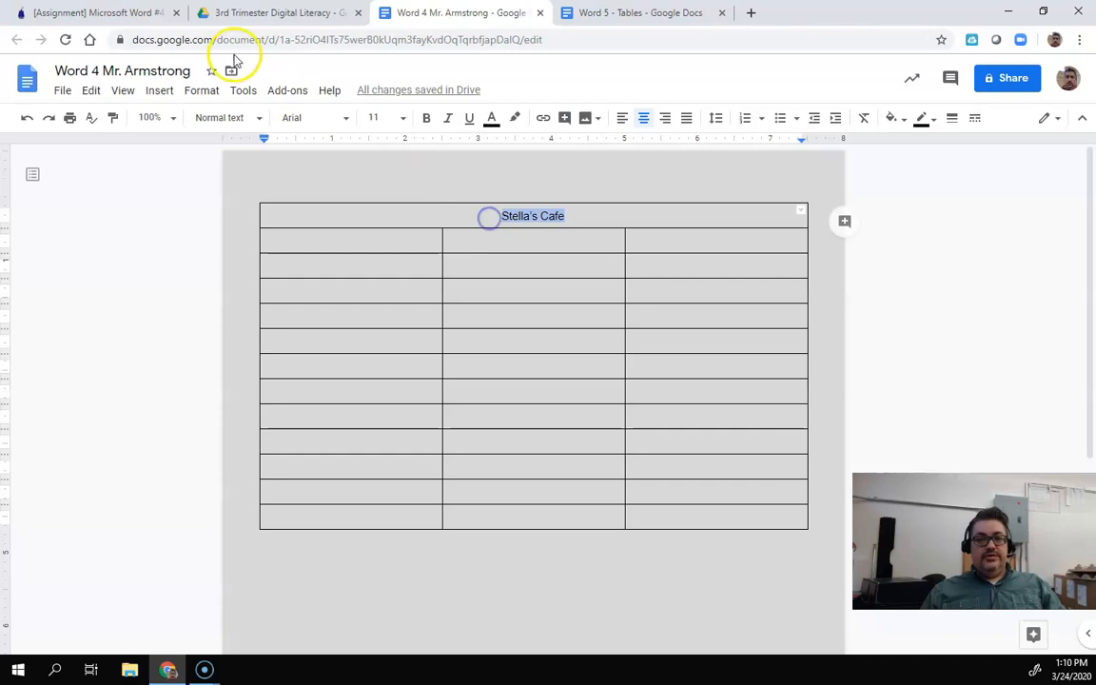
pyautogui.click(340, 118)
pyautogui.click(316, 207)
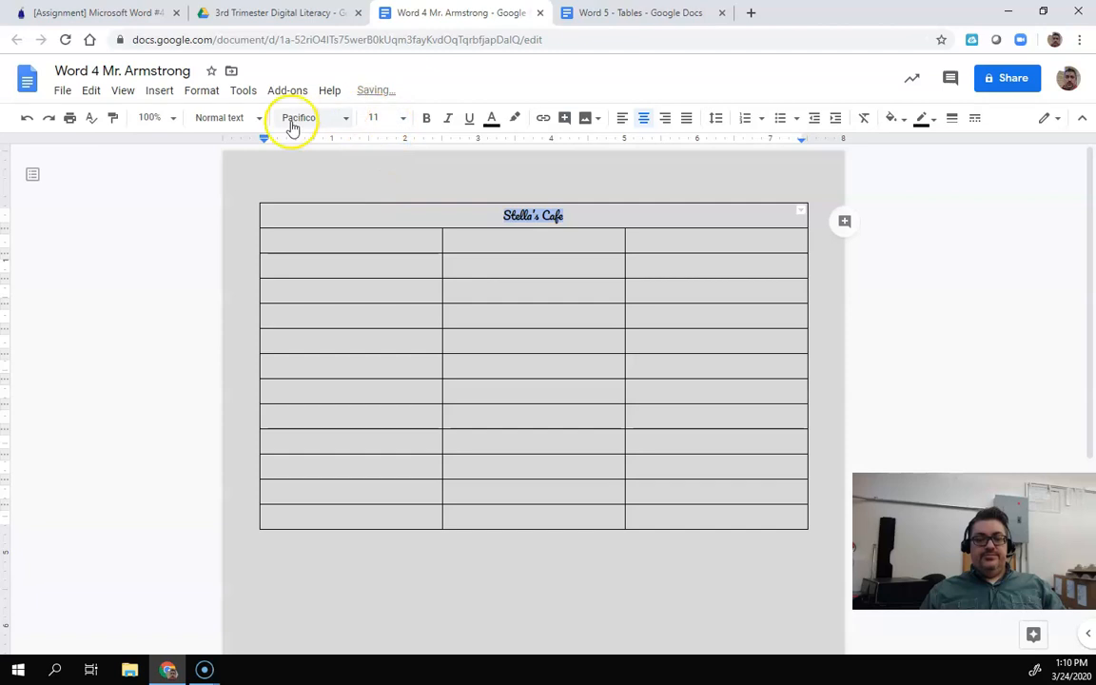
pyautogui.click(409, 119)
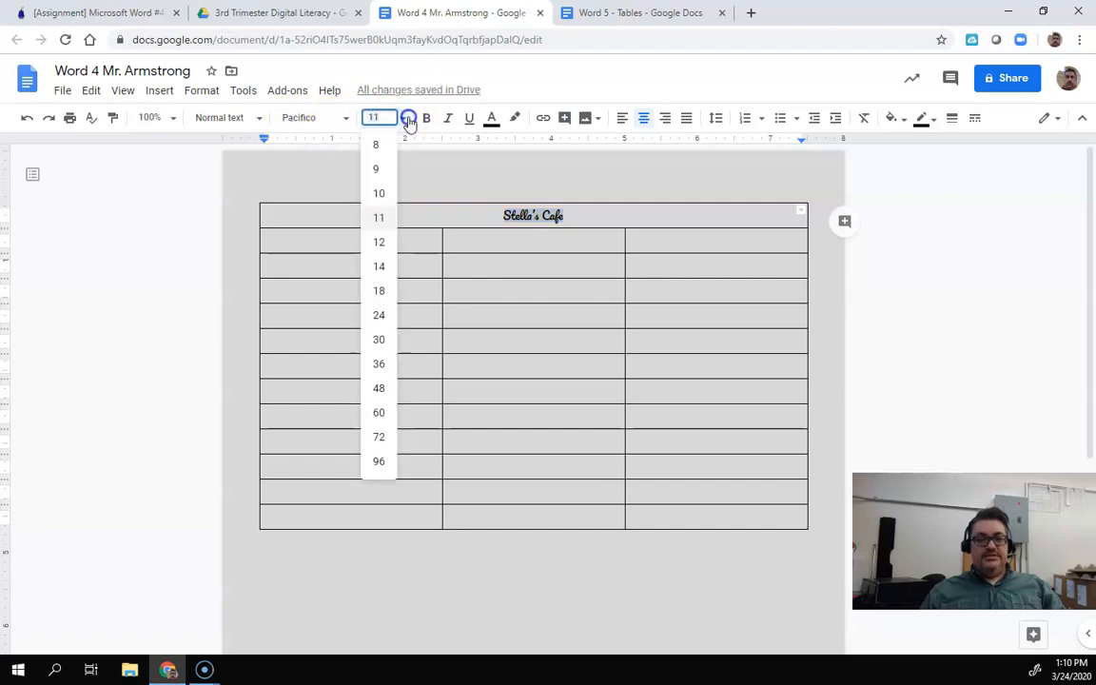
pyautogui.click(379, 315)
pyautogui.click(403, 119)
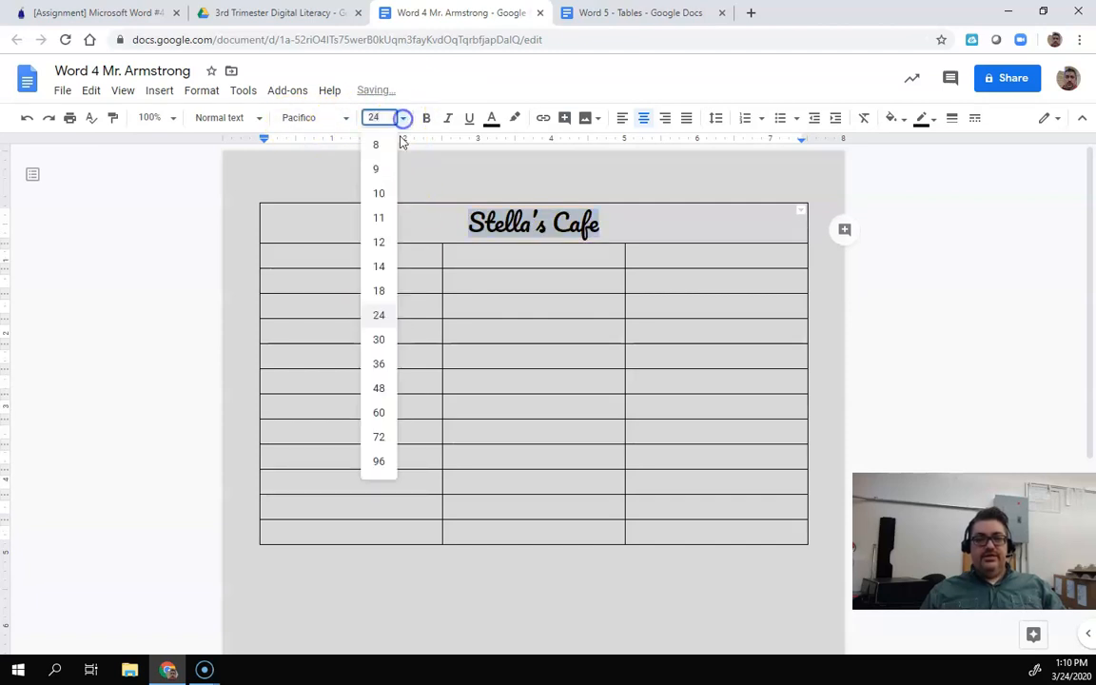
pyautogui.click(380, 340)
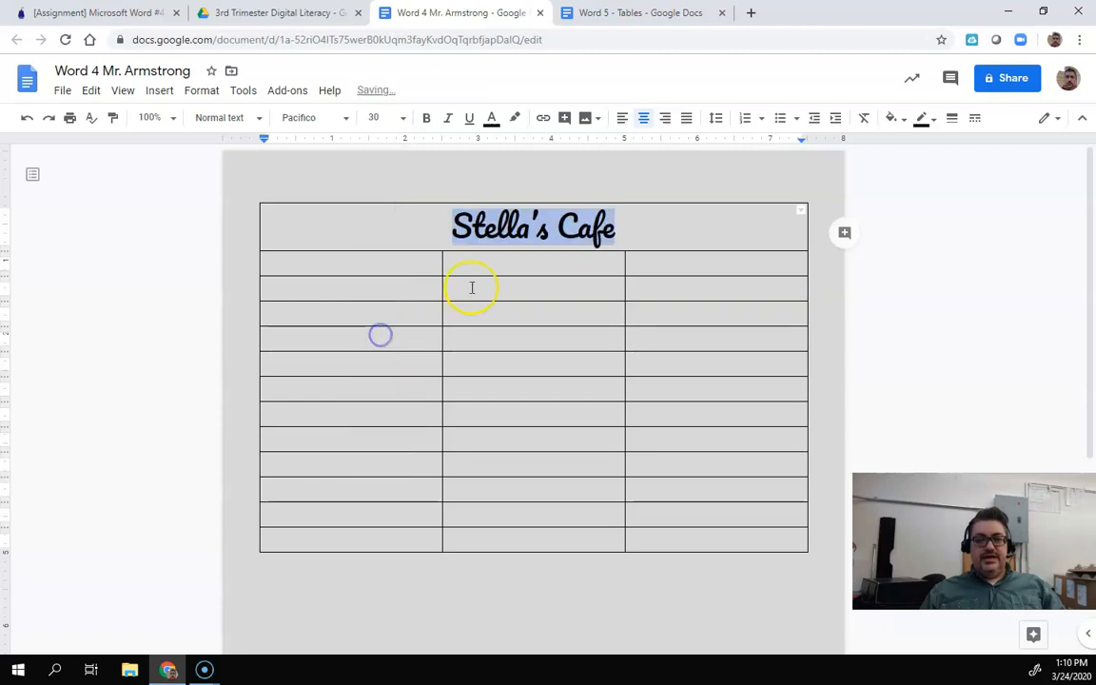
# - Check the row below the title in the Word 5 - Tables example menu and return to the Word 4 document
pyautogui.click(318, 263)
pyautogui.scroll(-2, 646, 291)
pyautogui.scroll(2, 646, 291)
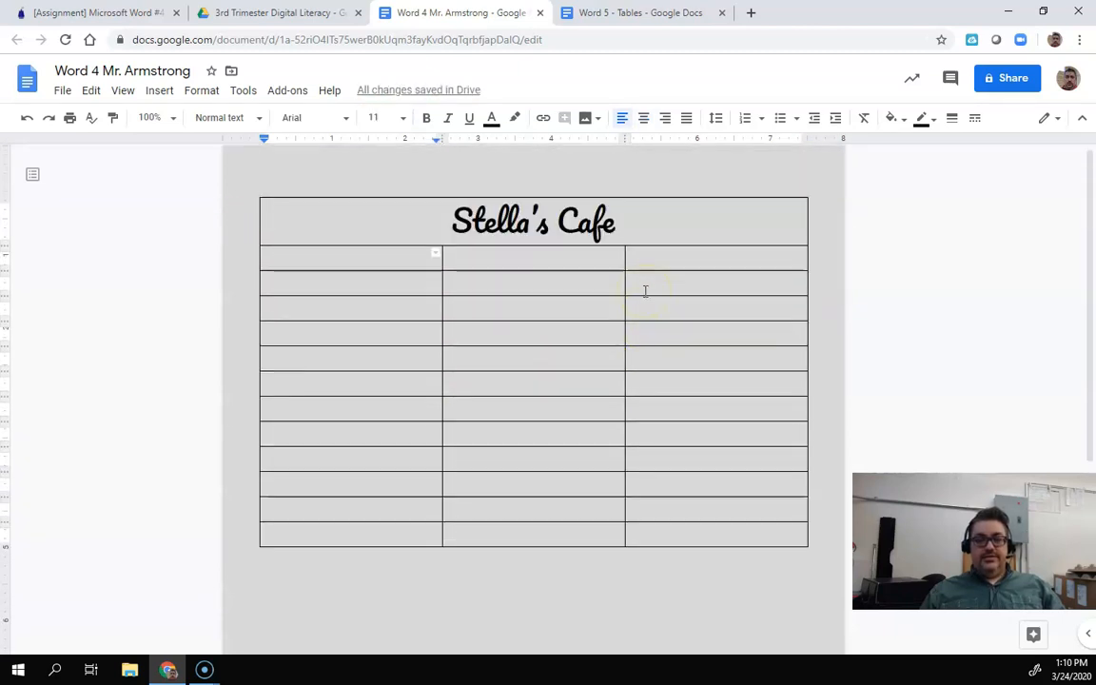
pyautogui.click(610, 15)
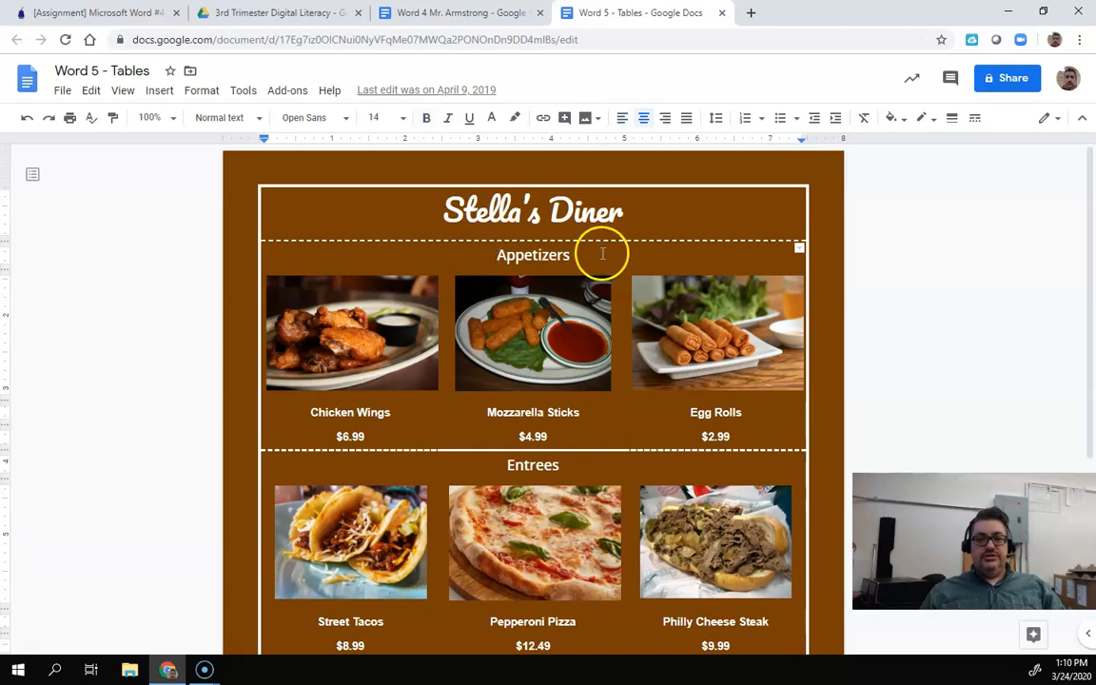
pyautogui.click(453, 13)
# - Merge the three cells of the table's second row, directly below the title
pyautogui.moveTo(397, 265); pyautogui.dragTo(682, 258)
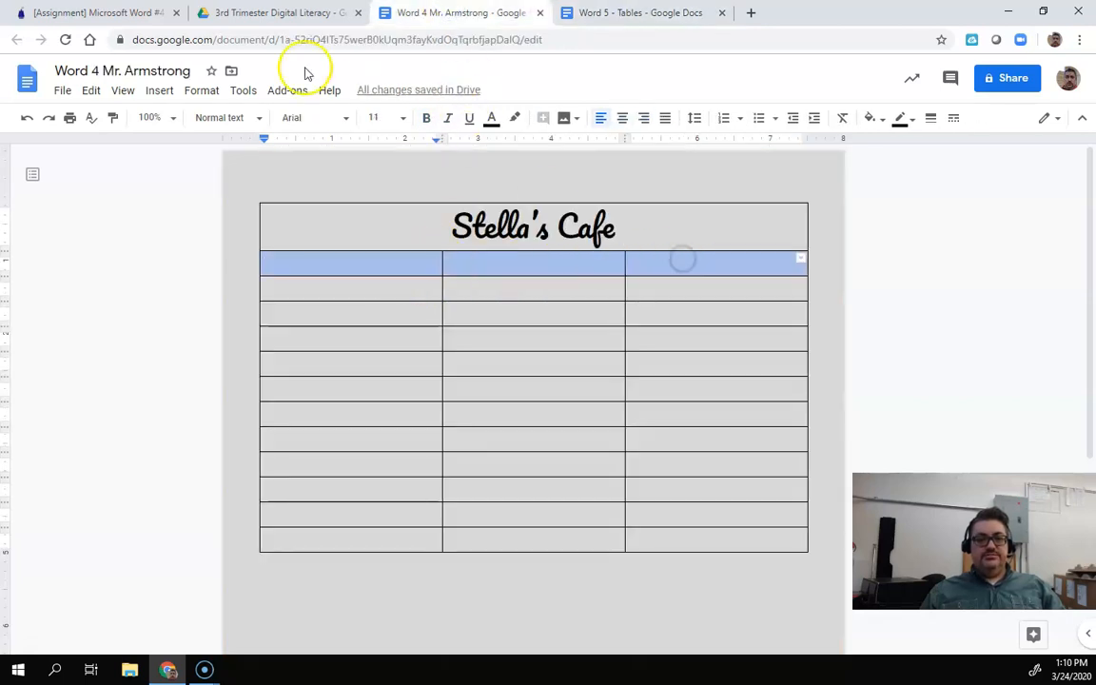
pyautogui.click(200, 93)
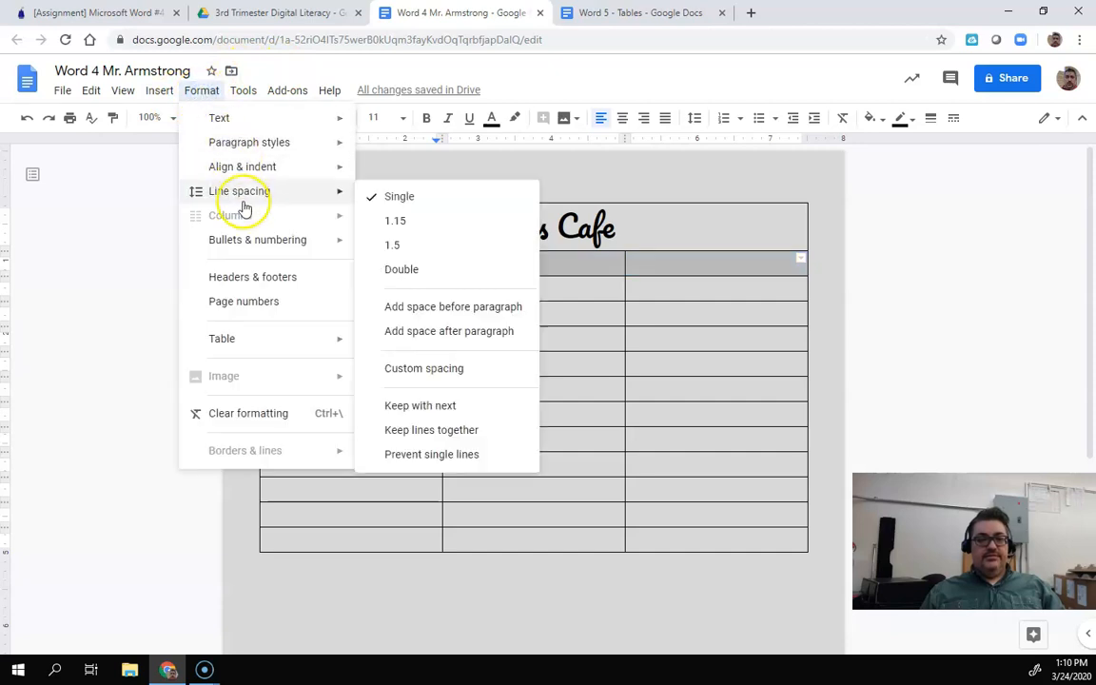
pyautogui.moveTo(248, 339)
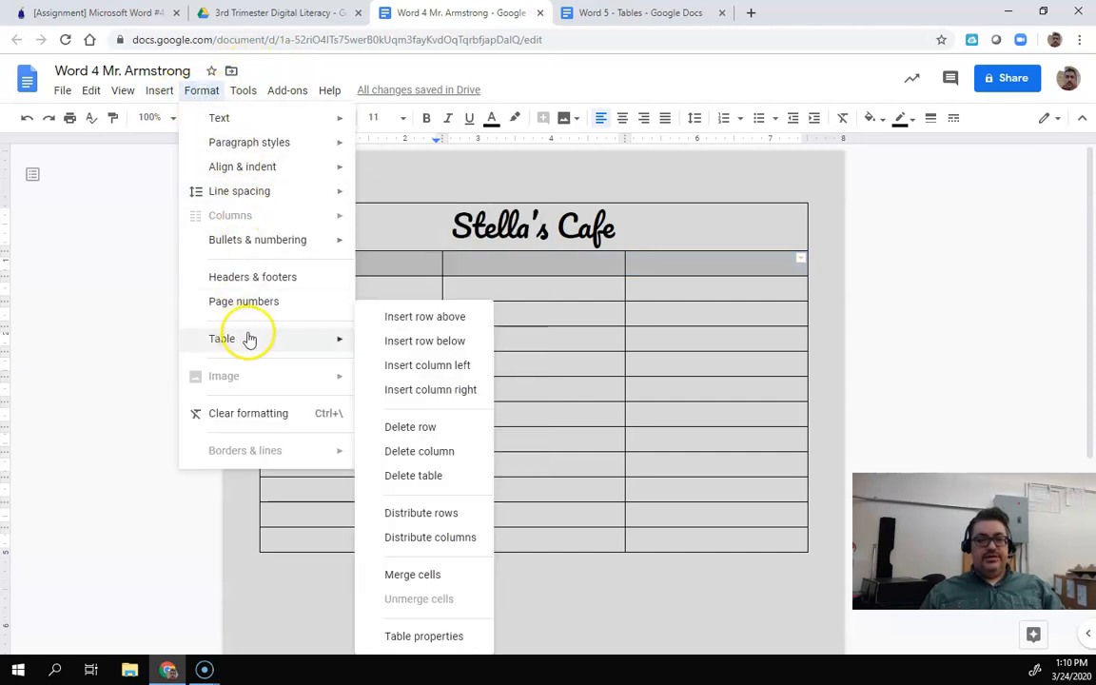
pyautogui.click(419, 574)
# - Enter "Appetizers" in the merged second row and center it
pyautogui.click(588, 260)
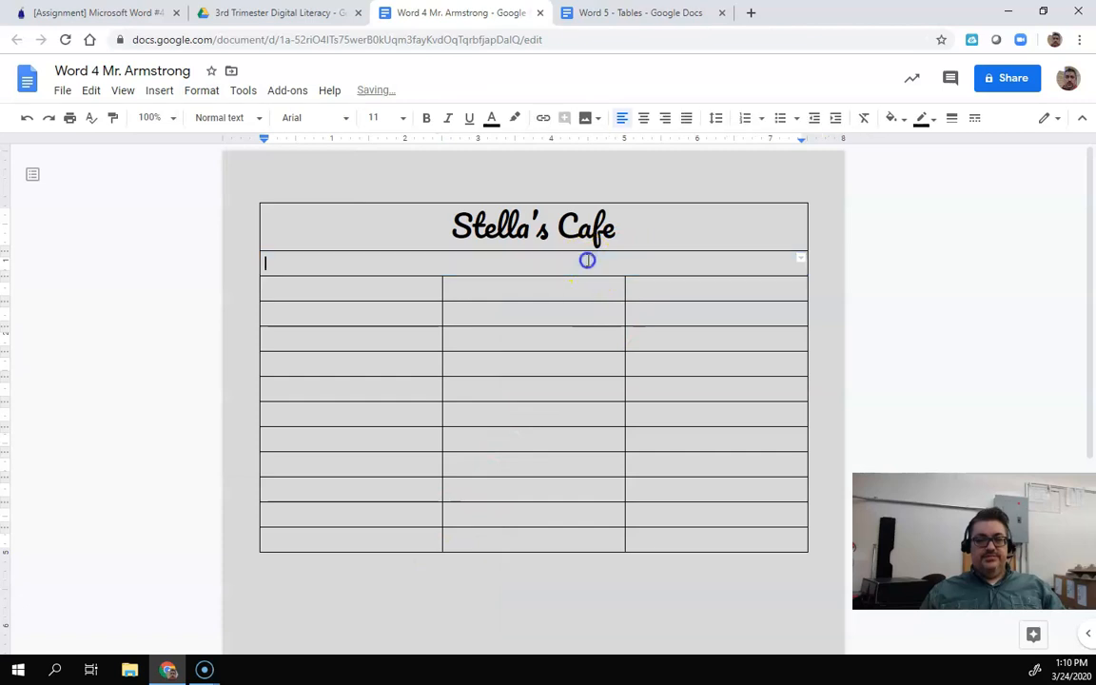
pyautogui.write('Appetizers')
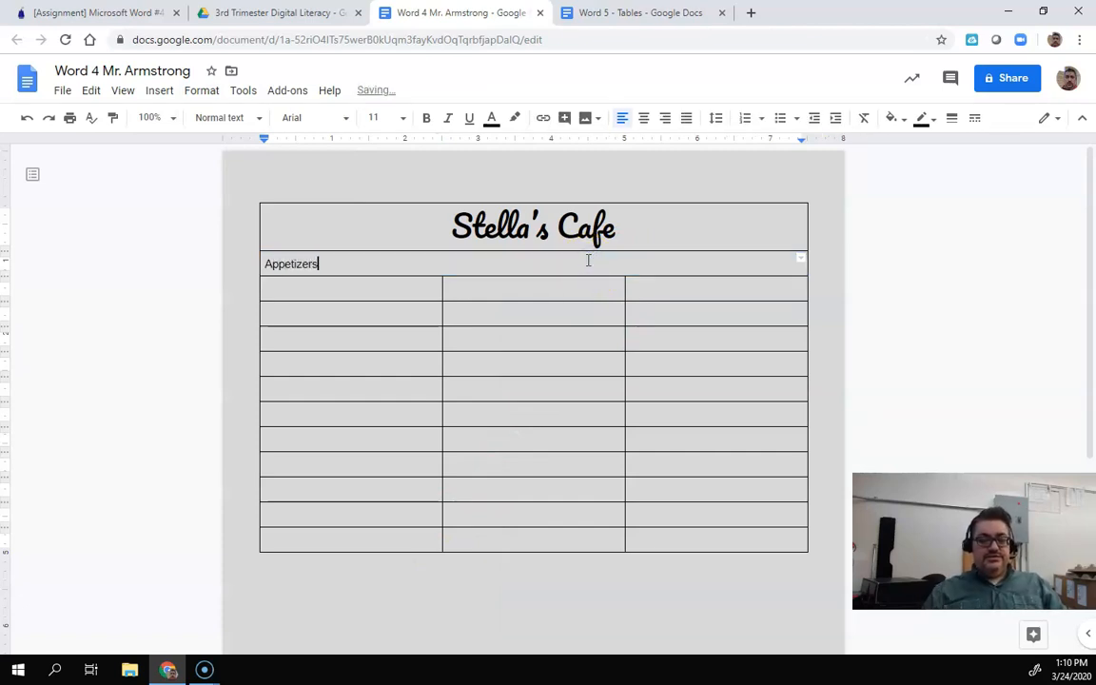
pyautogui.click(642, 119)
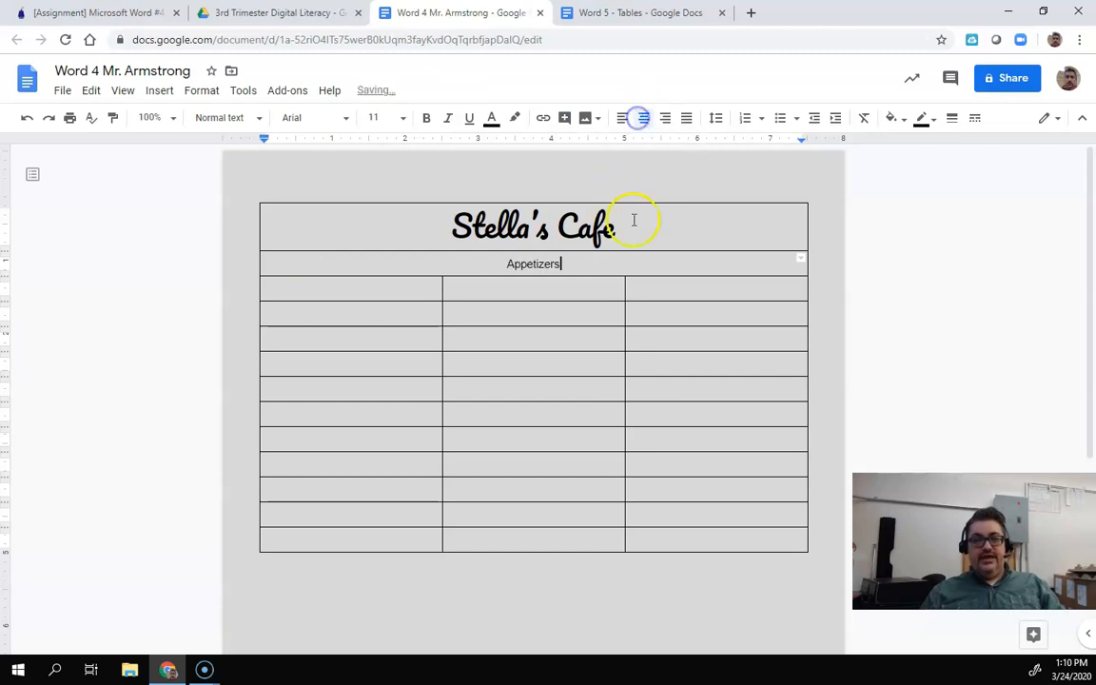
# - Format the "Appetizers" heading in the Oswald font at size 18
pyautogui.moveTo(561, 263); pyautogui.dragTo(508, 264)
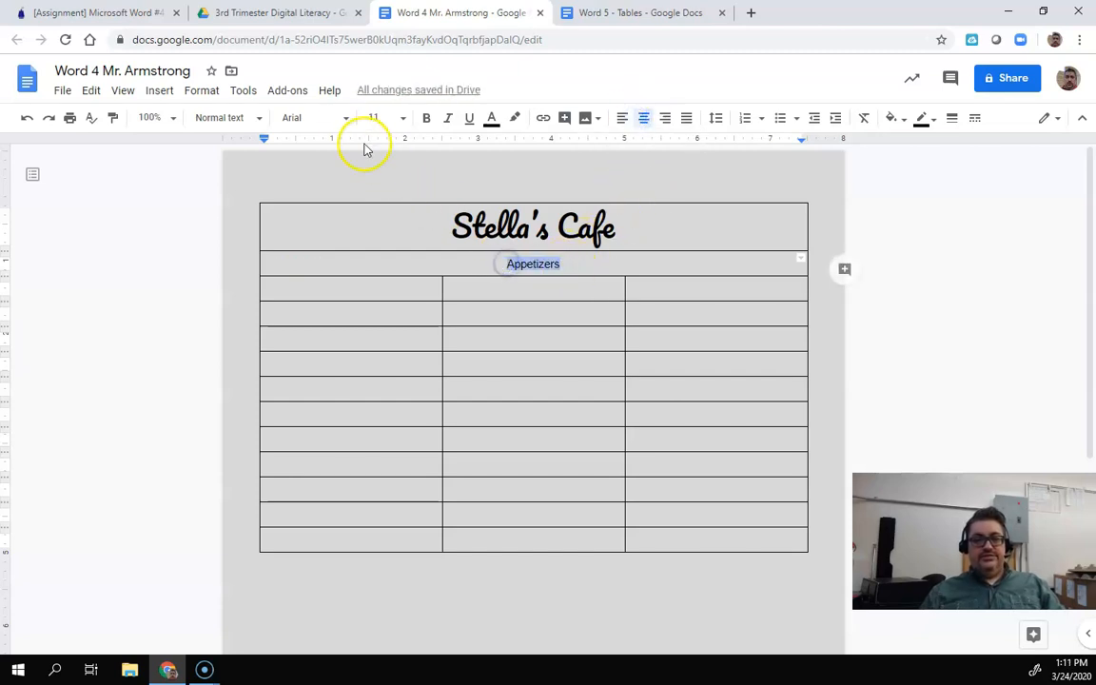
pyautogui.click(340, 118)
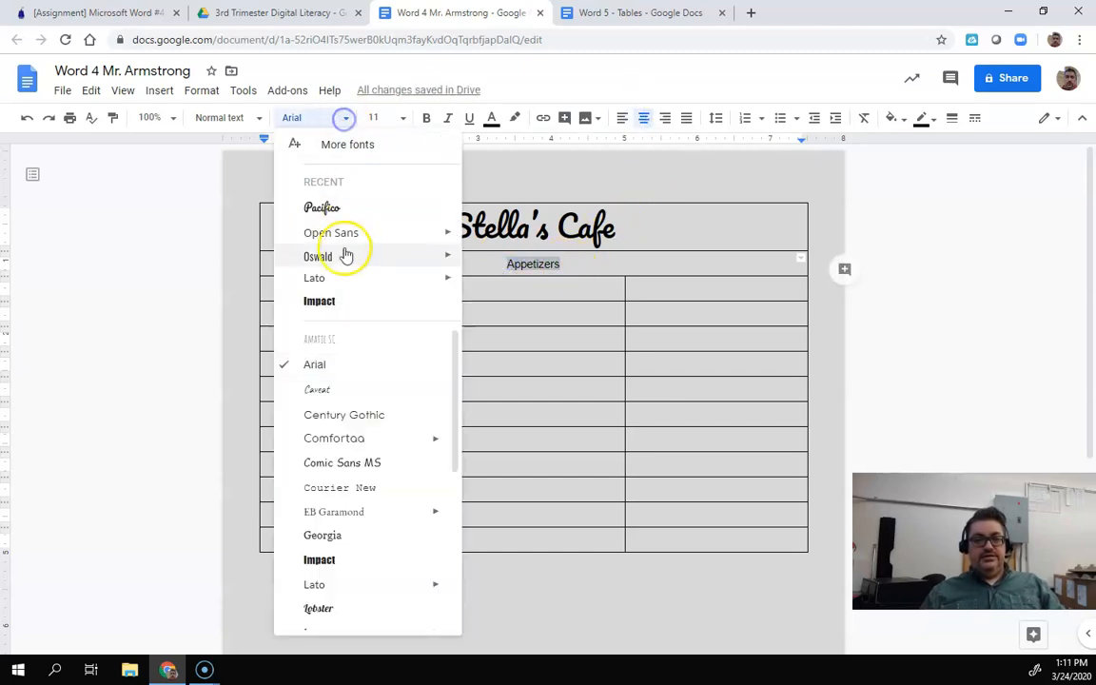
pyautogui.click(323, 256)
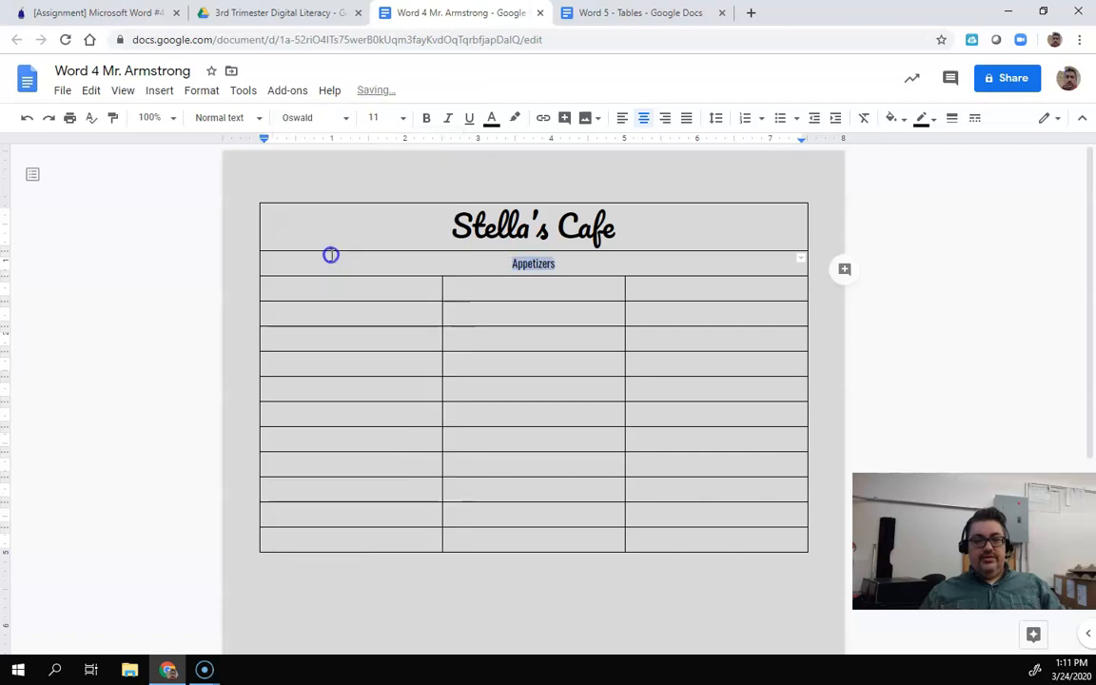
pyautogui.click(403, 119)
pyautogui.click(381, 292)
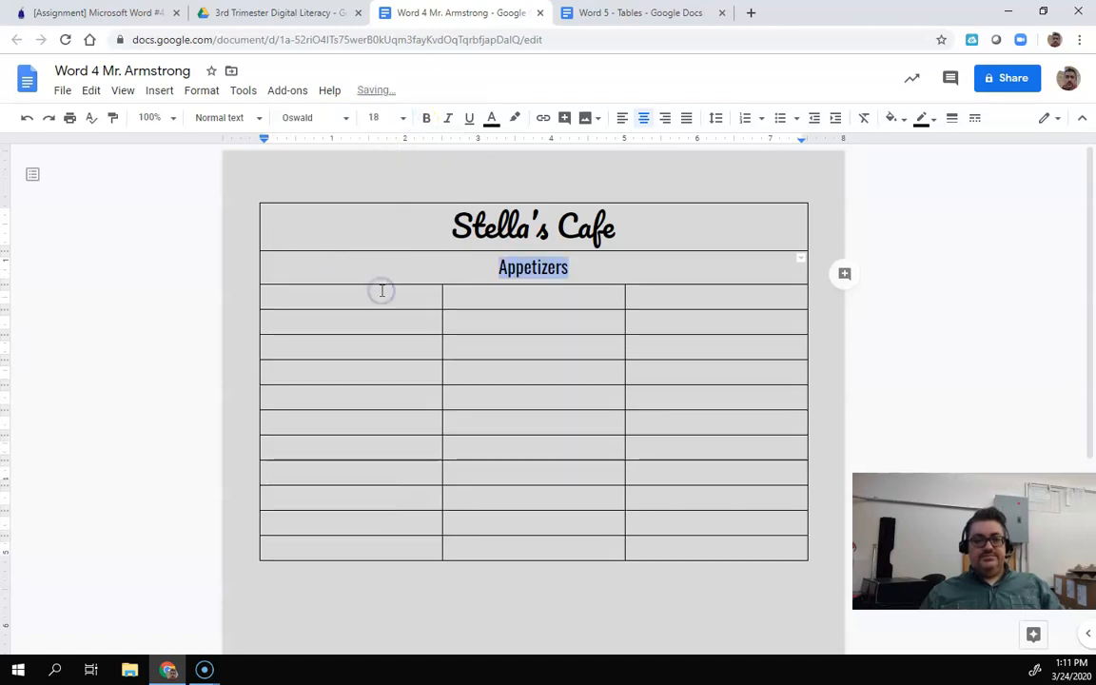
pyautogui.click(588, 269)
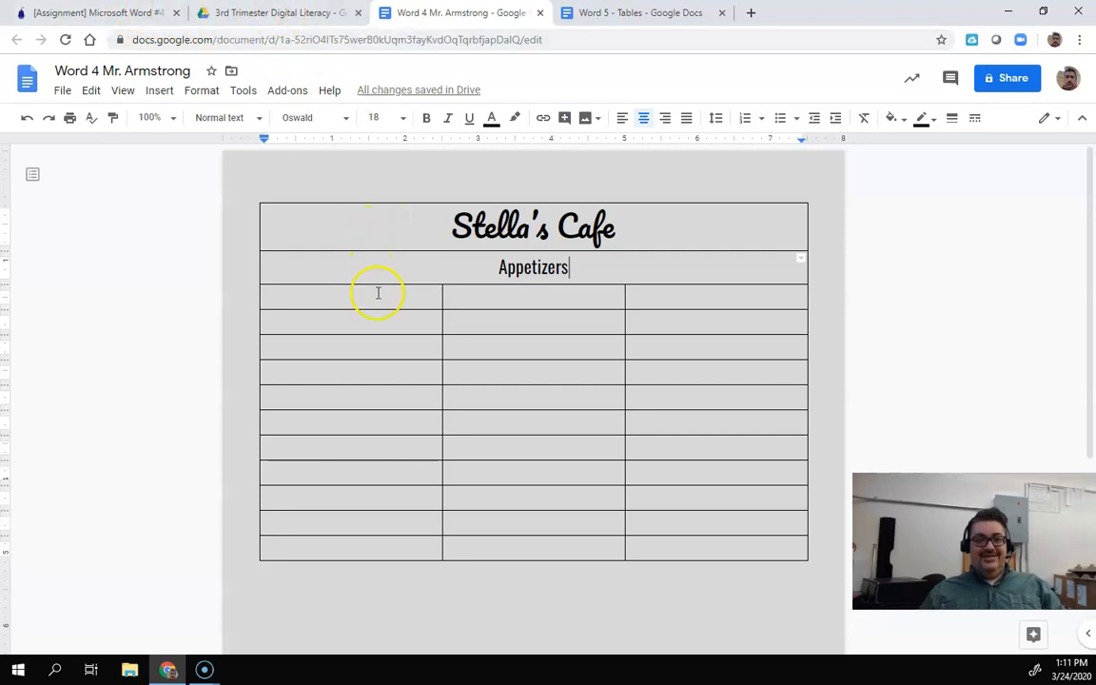
# - Review the layout of pictures, item names and prices in the Word 5 - Tables example menu, and return to the Word 4 document
pyautogui.click(583, 11)
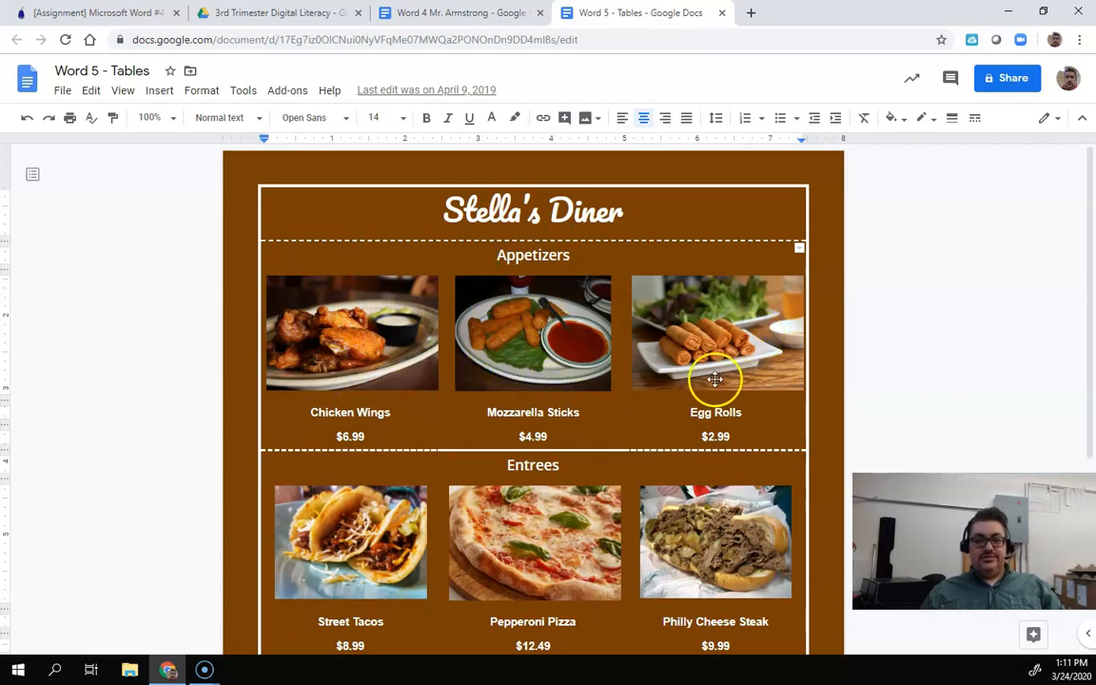
pyautogui.scroll(-2, 399, 362)
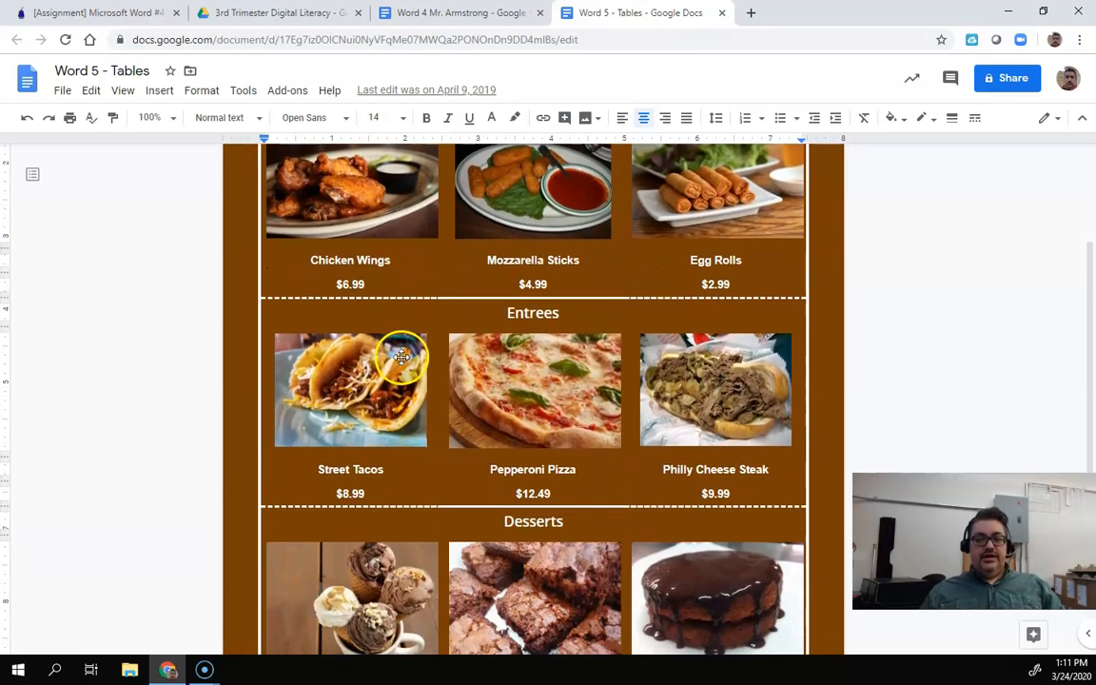
pyautogui.scroll(2, 430, 316)
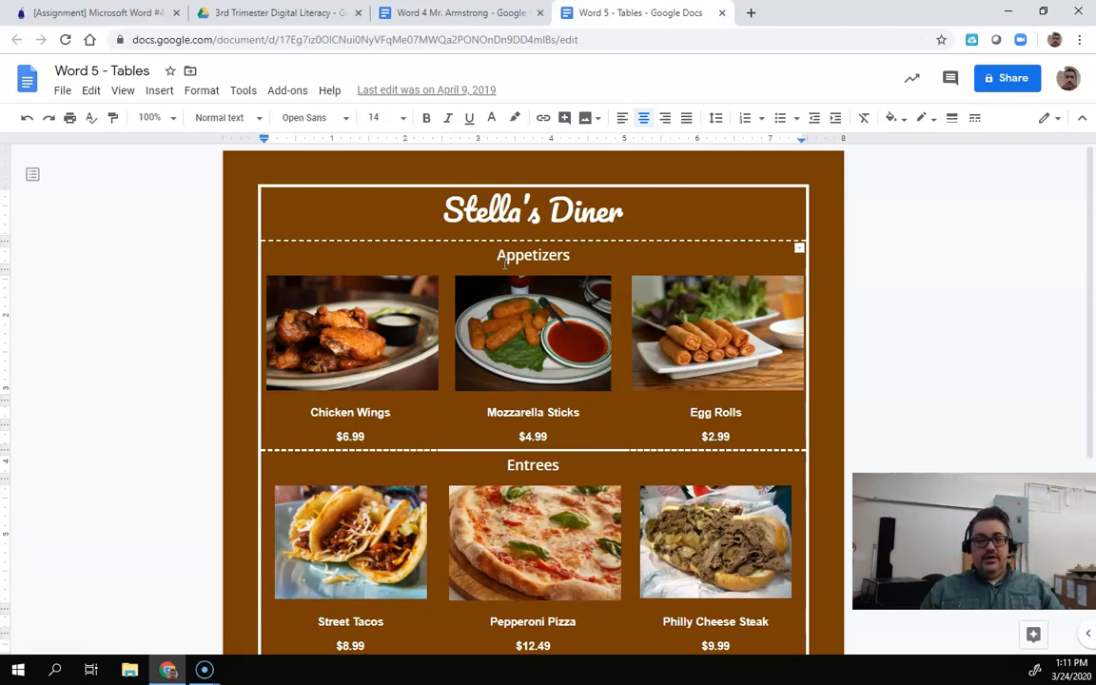
pyautogui.scroll(-3, 441, 448)
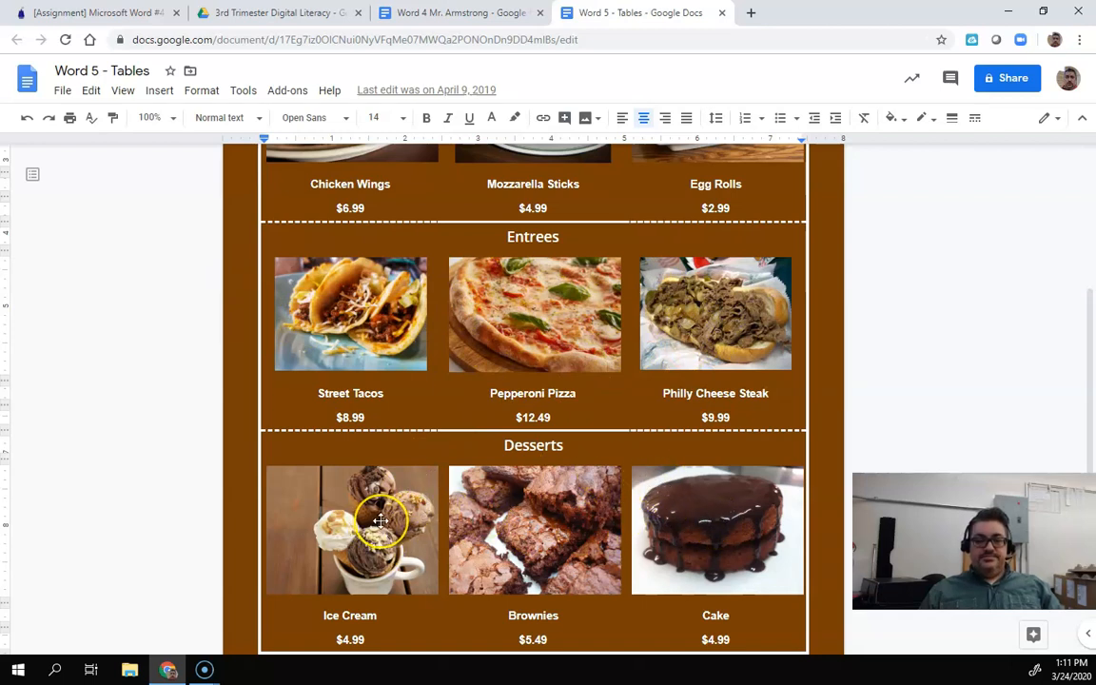
pyautogui.scroll(3, 385, 519)
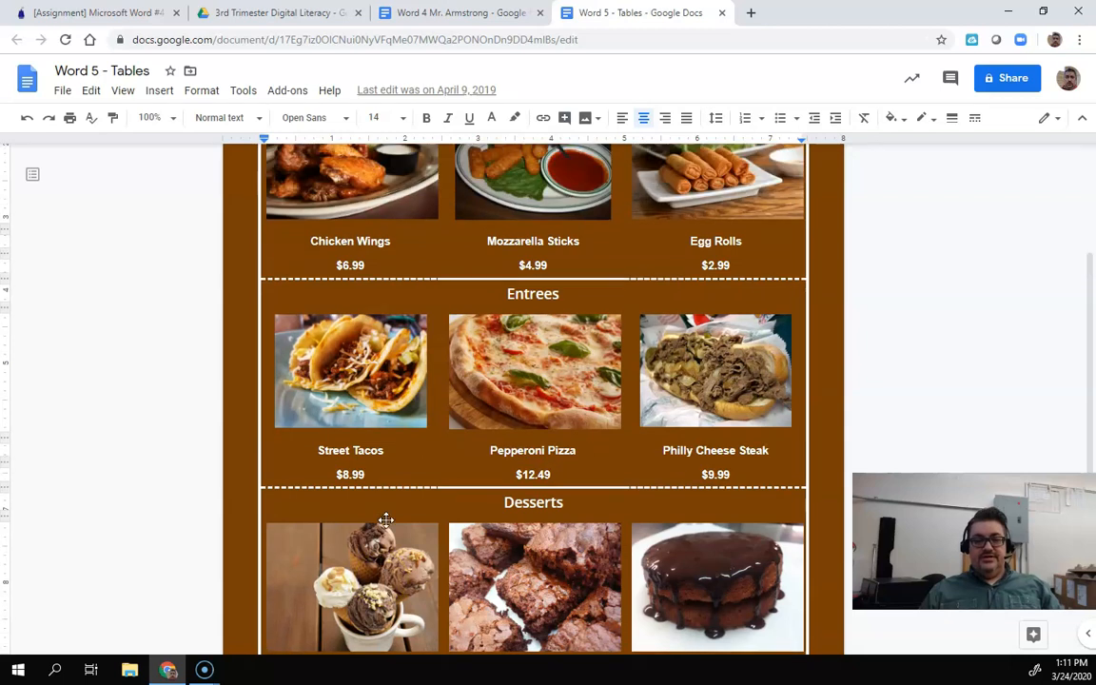
pyautogui.click(445, 17)
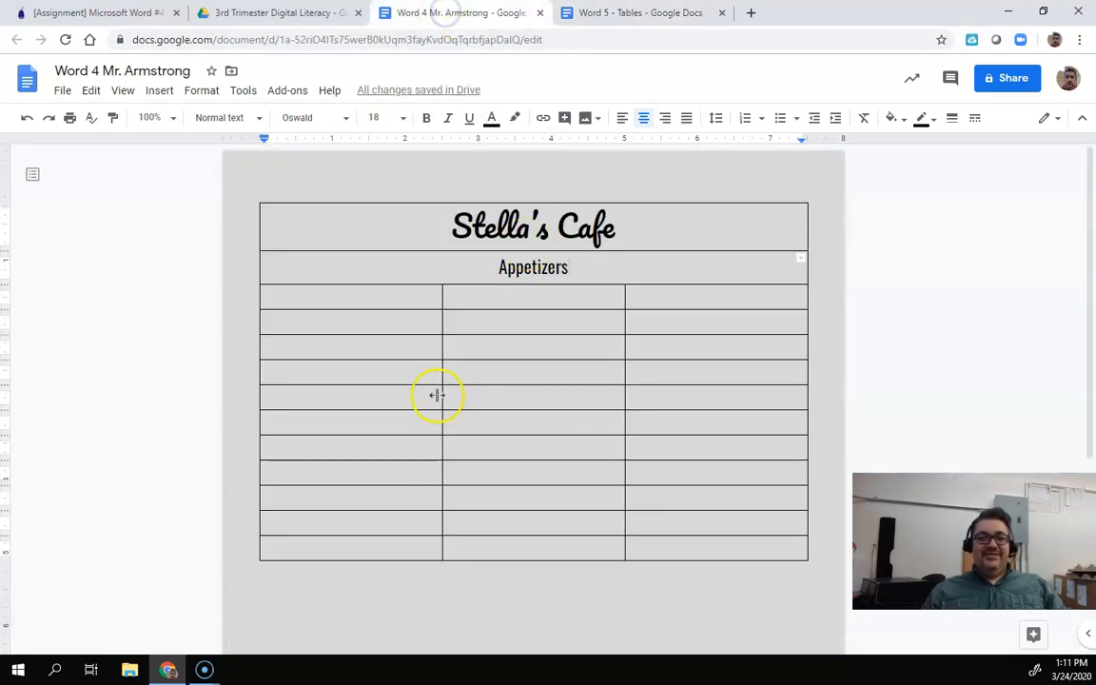
# - Enter "Chicken Wings", "Breadsticks" and "Onion Rings" across the second row below Appetizers, leaving the row above empty for pictures
pyautogui.click(408, 299)
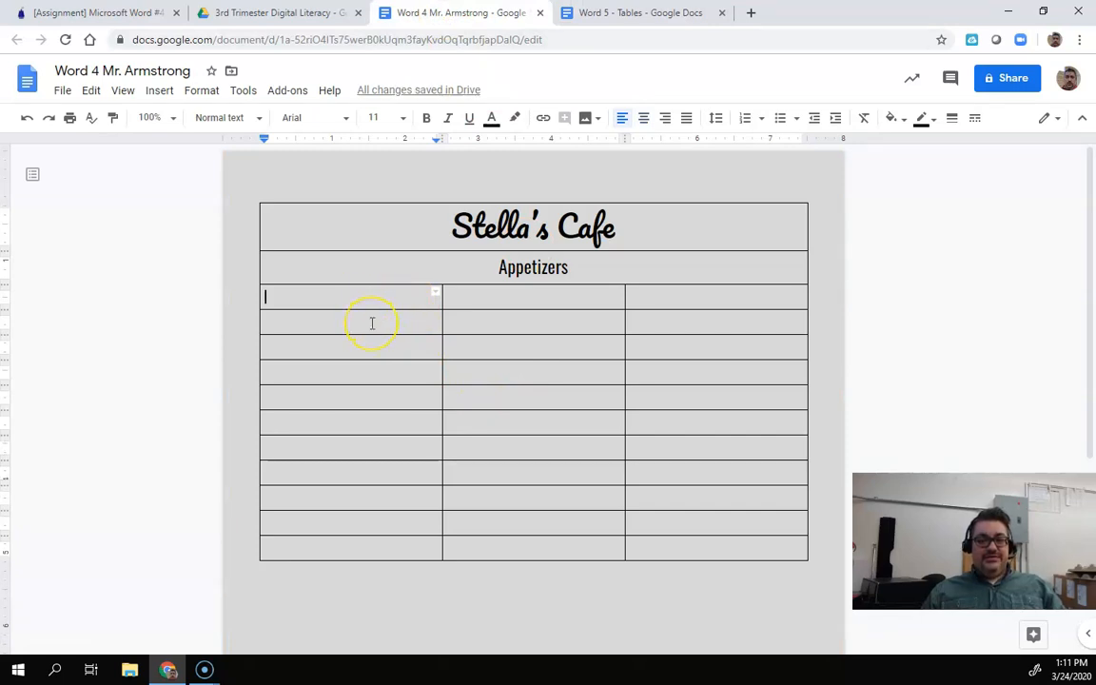
pyautogui.click(372, 324)
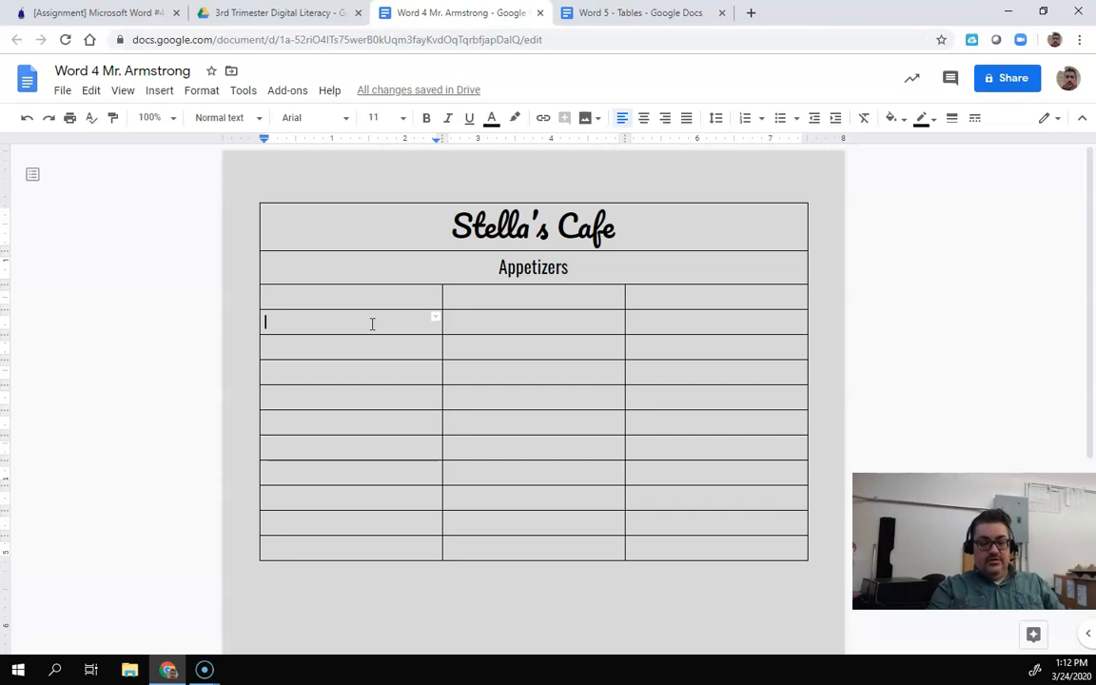
pyautogui.write('CH')
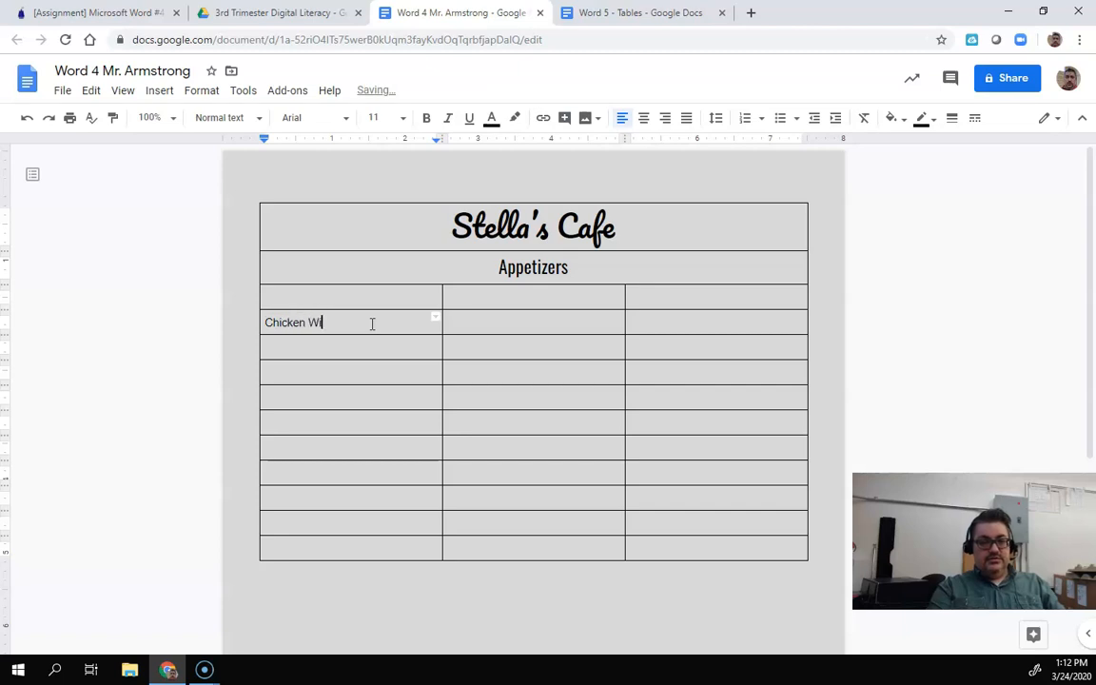
pyautogui.write('icken Wings')
pyautogui.press('Tab')
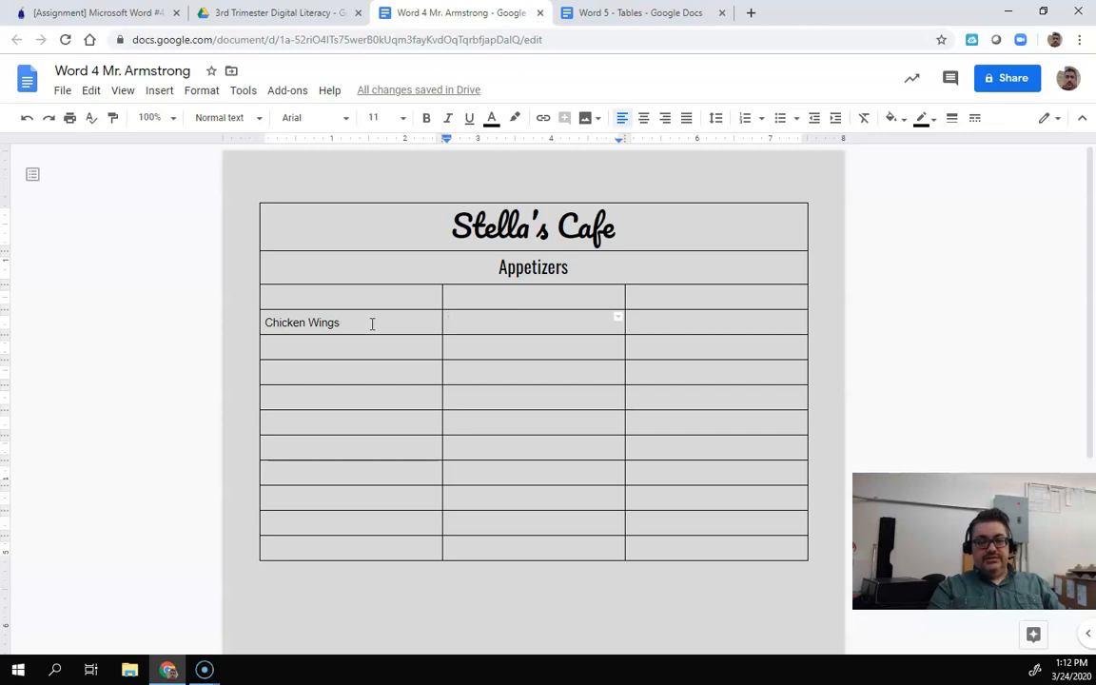
pyautogui.write('Breadsticks')
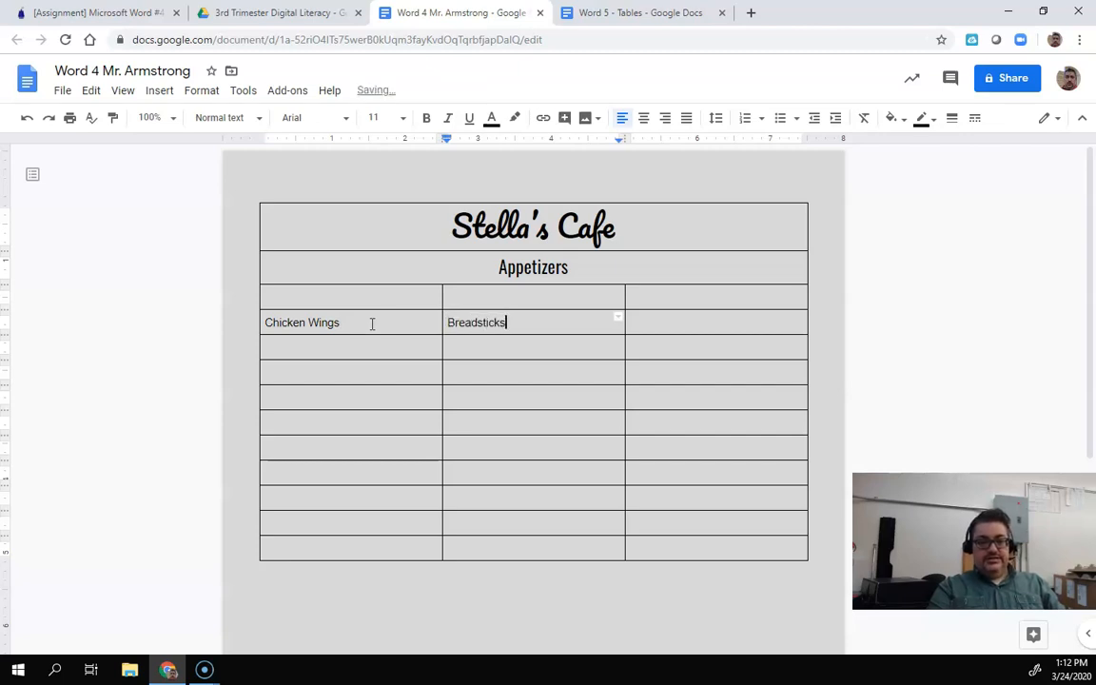
pyautogui.press('Tab')
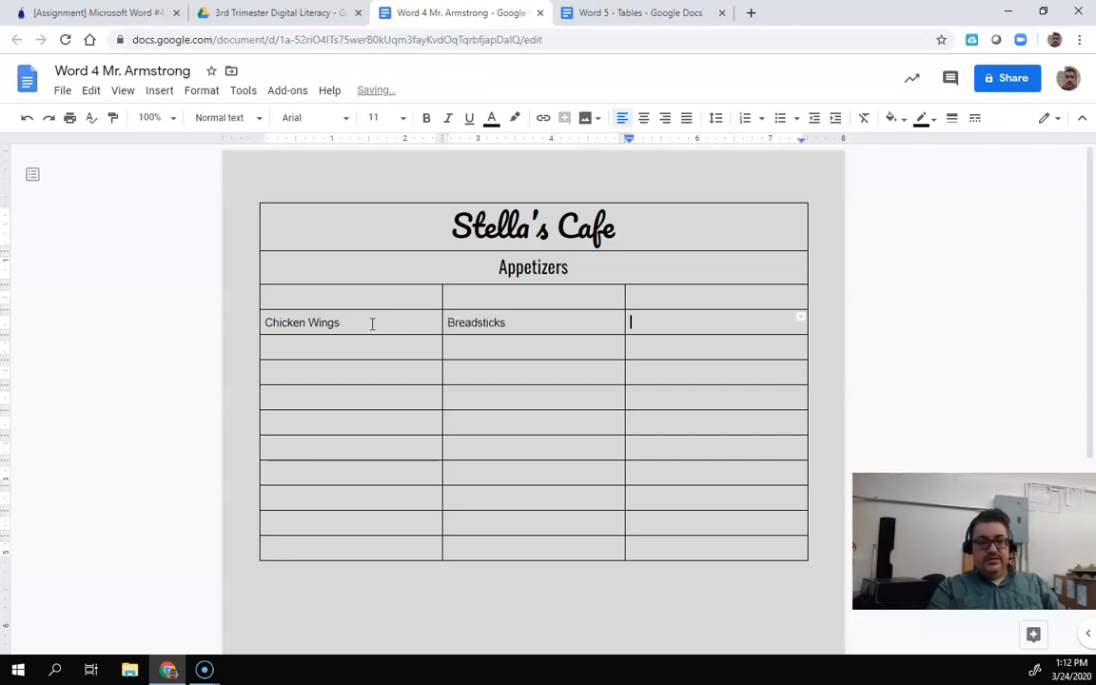
pyautogui.write('Onion Rings')
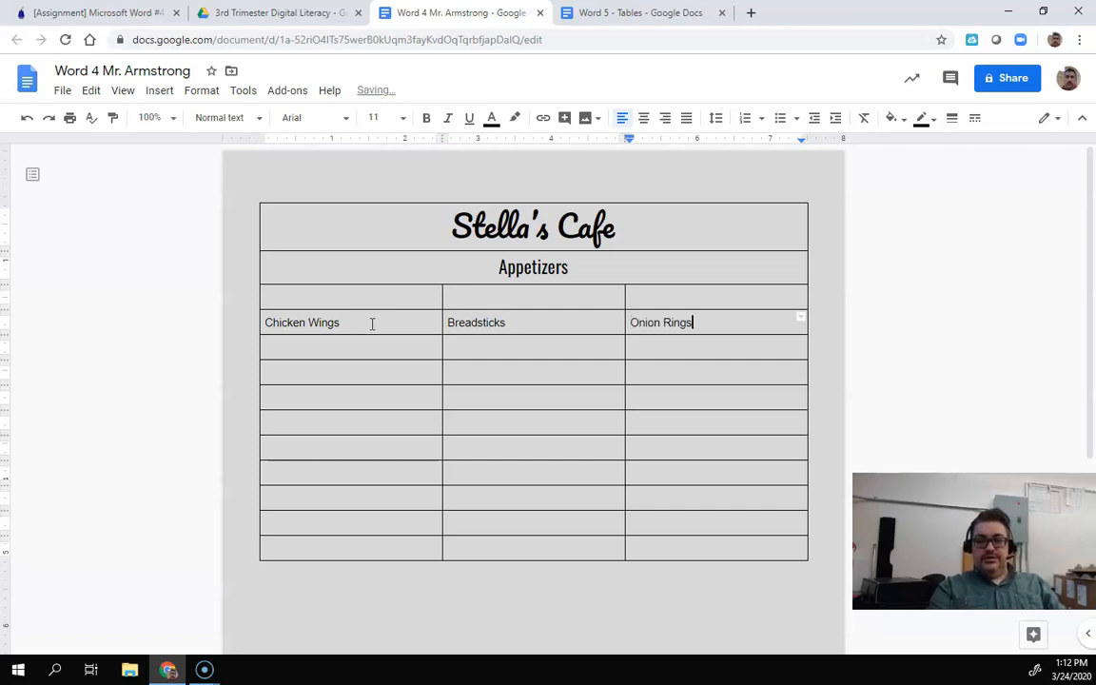
# - Enter the prices $4.99, $3.99 and $4.99 beneath Chicken Wings, Breadsticks and Onion Rings
pyautogui.click(352, 345)
pyautogui.click(337, 350)
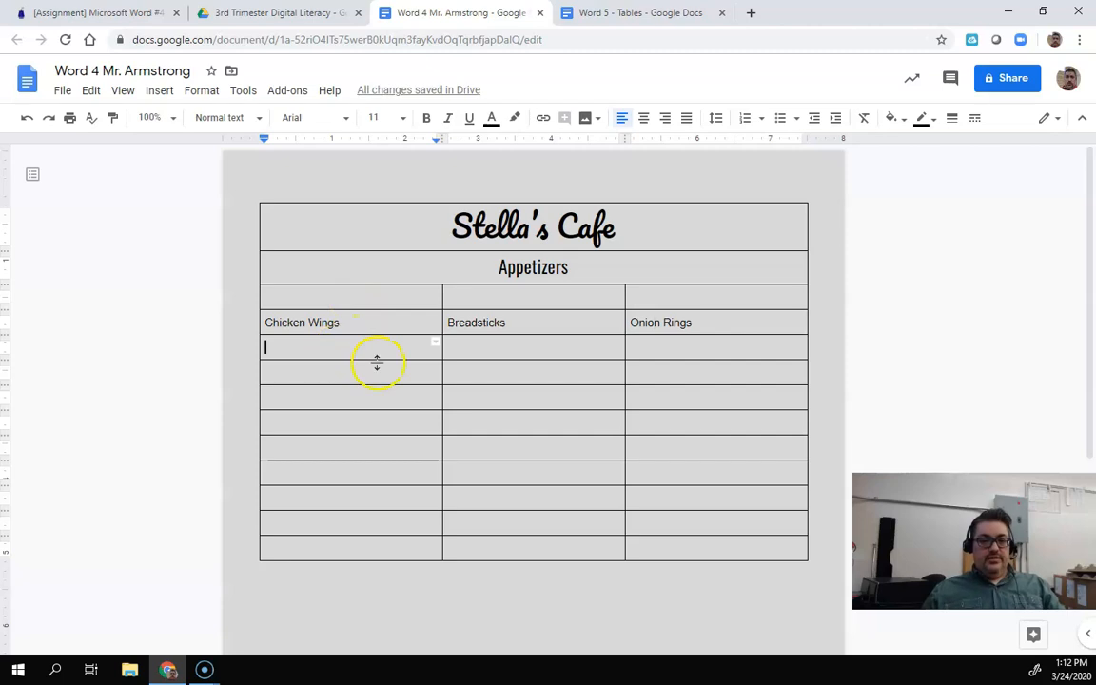
pyautogui.write('S')
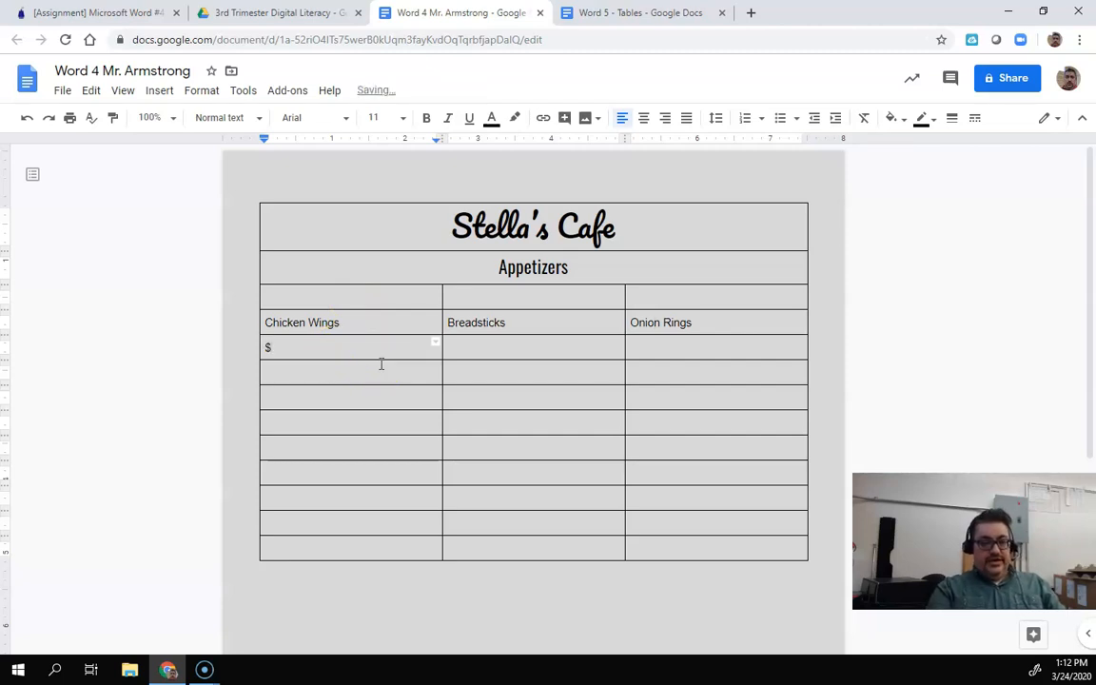
pyautogui.press('Tab')
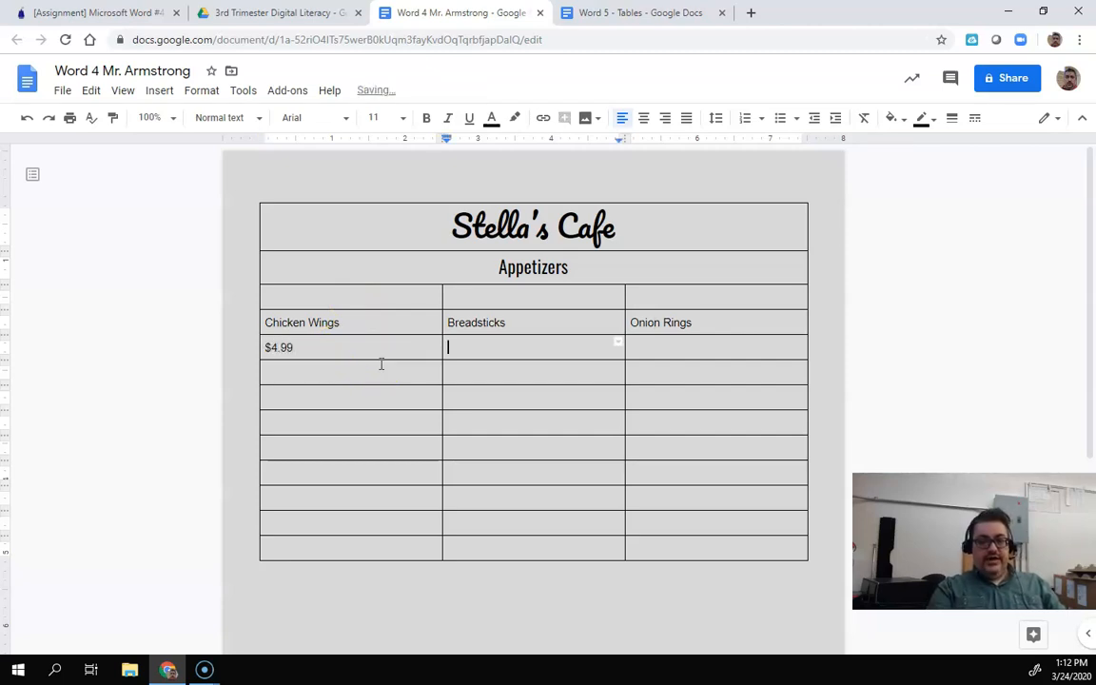
pyautogui.write('$3.99')
pyautogui.press('Tab')
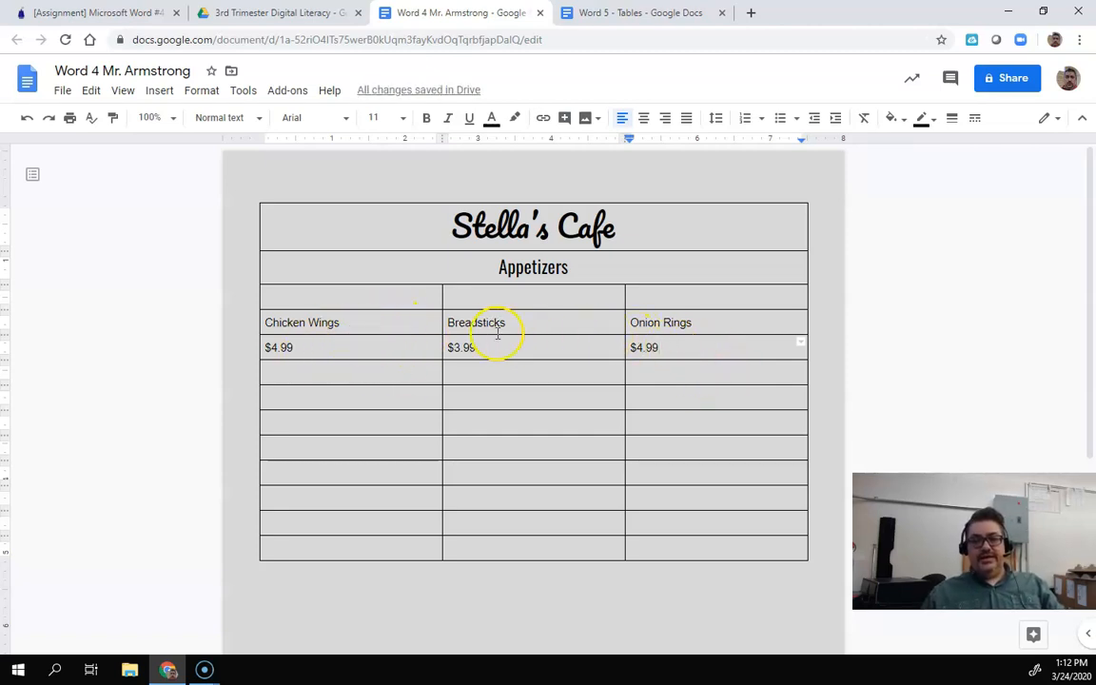
# - Search the web for "Chicken wings" images and insert the one of wings in a black tray into the empty cell above Chicken Wings
pyautogui.doubleClick(418, 299)
pyautogui.click(409, 296)
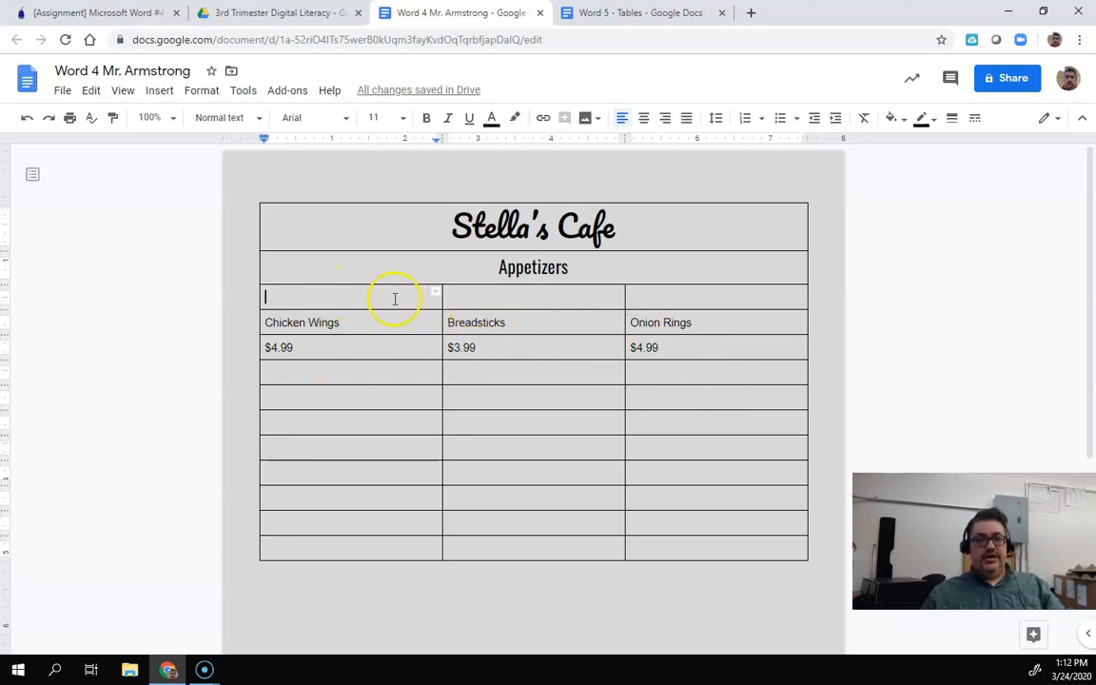
pyautogui.click(159, 90)
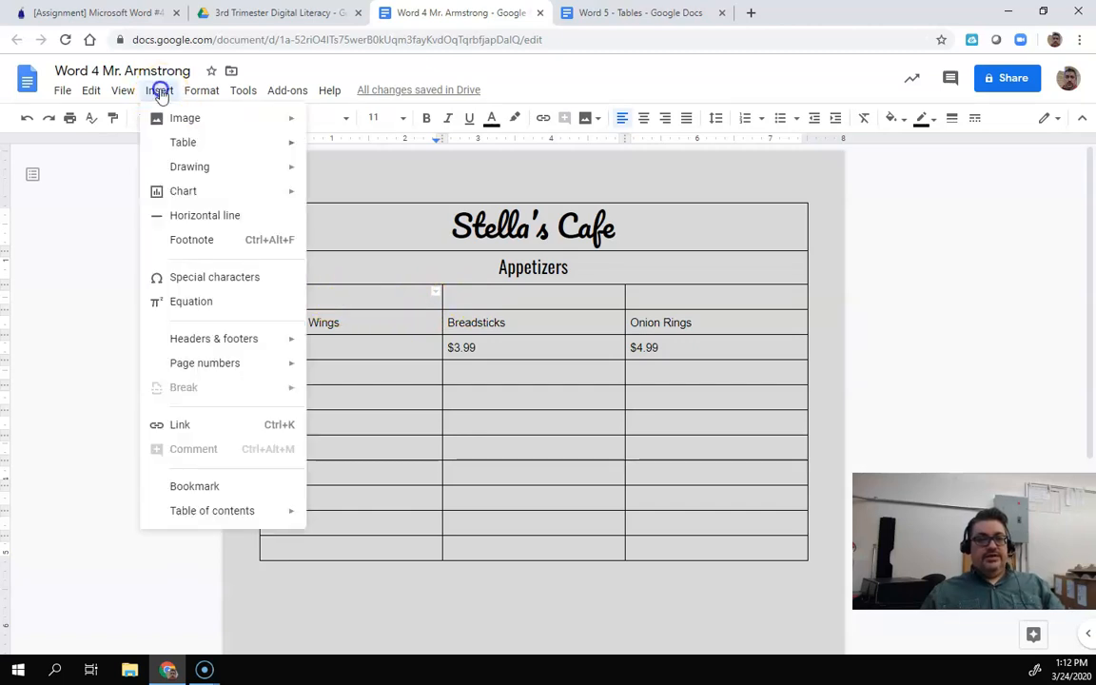
pyautogui.moveTo(232, 121)
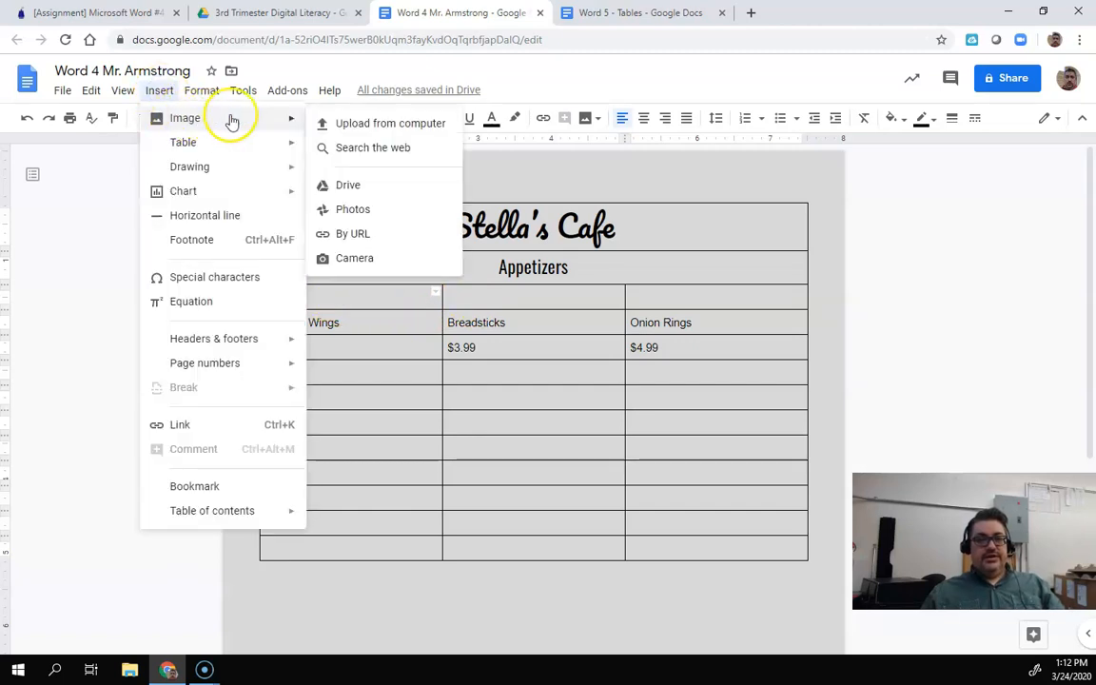
pyautogui.click(373, 149)
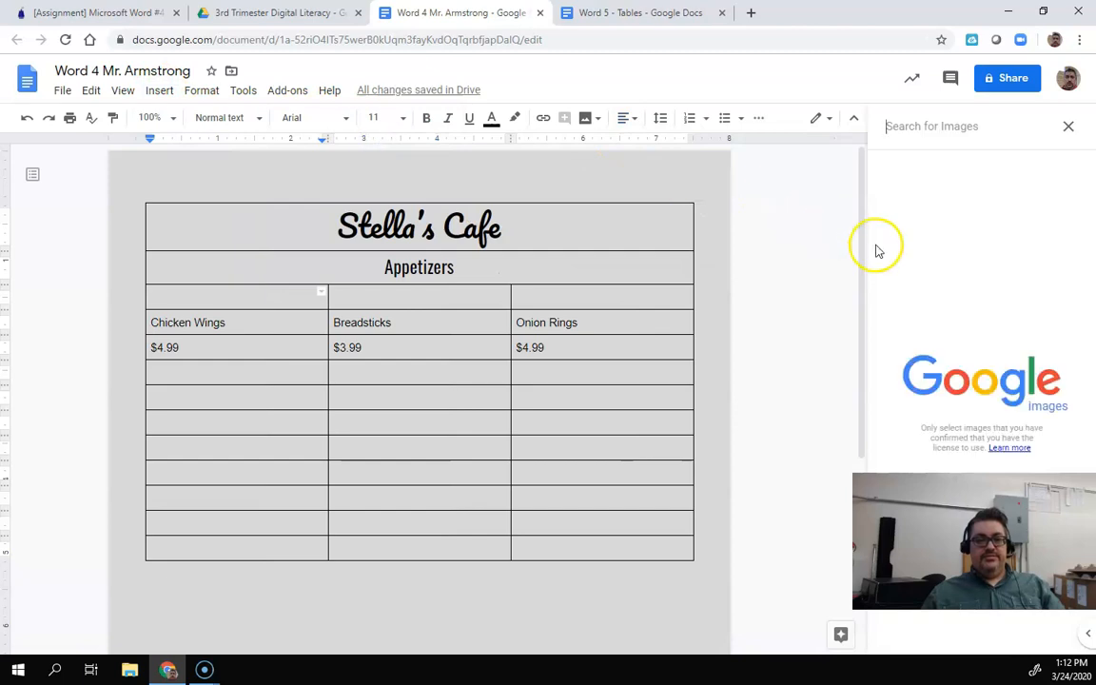
pyautogui.moveTo(982, 533); pyautogui.dragTo(154, 534)
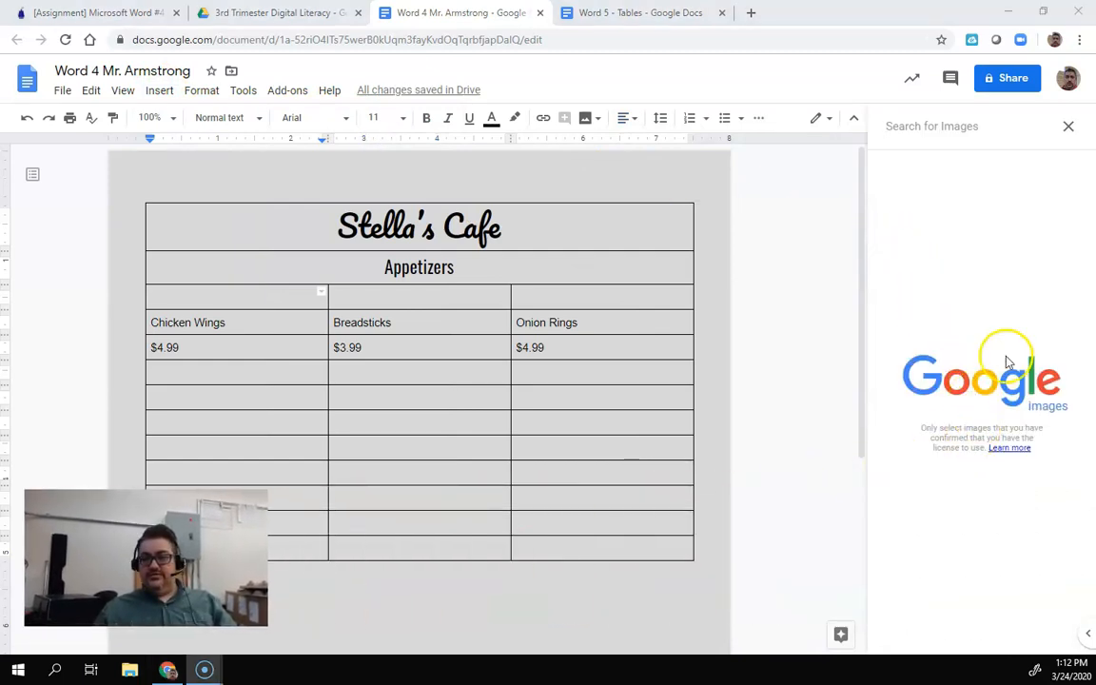
pyautogui.click(938, 127)
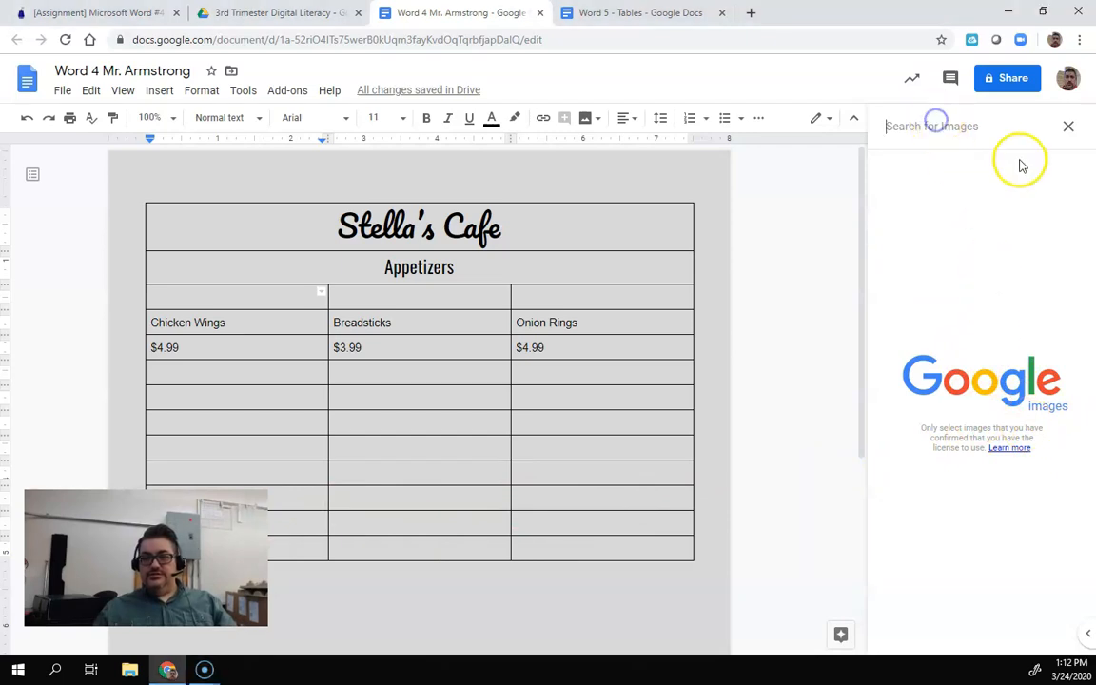
pyautogui.write('CHicke')
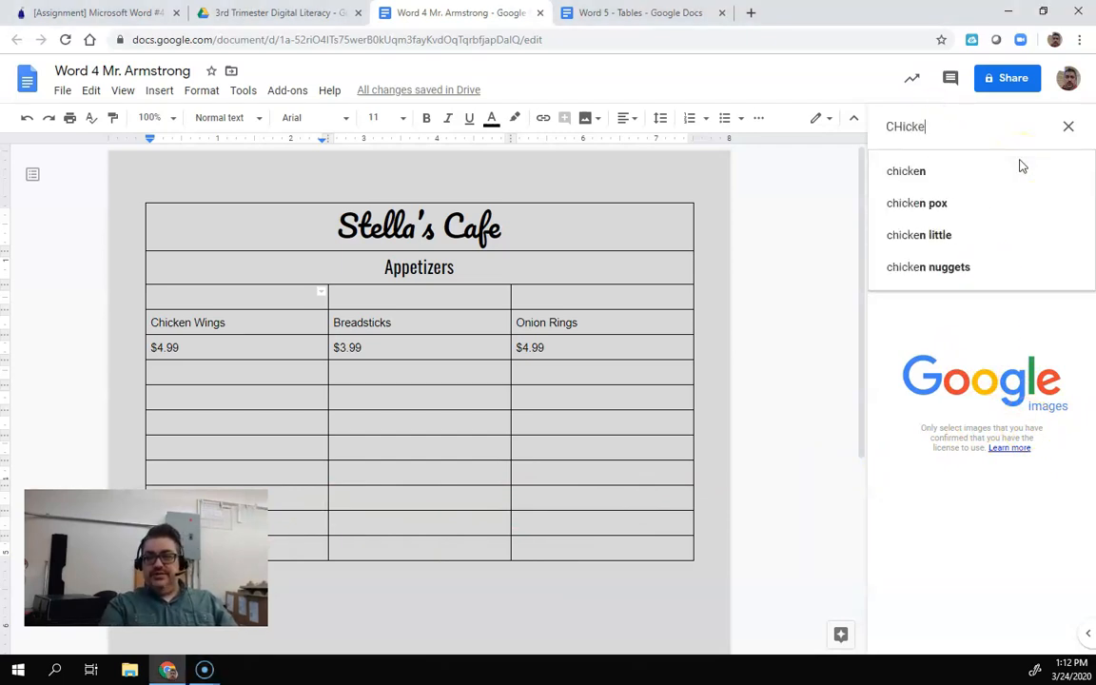
pyautogui.write('n wings')
pyautogui.press('Return')
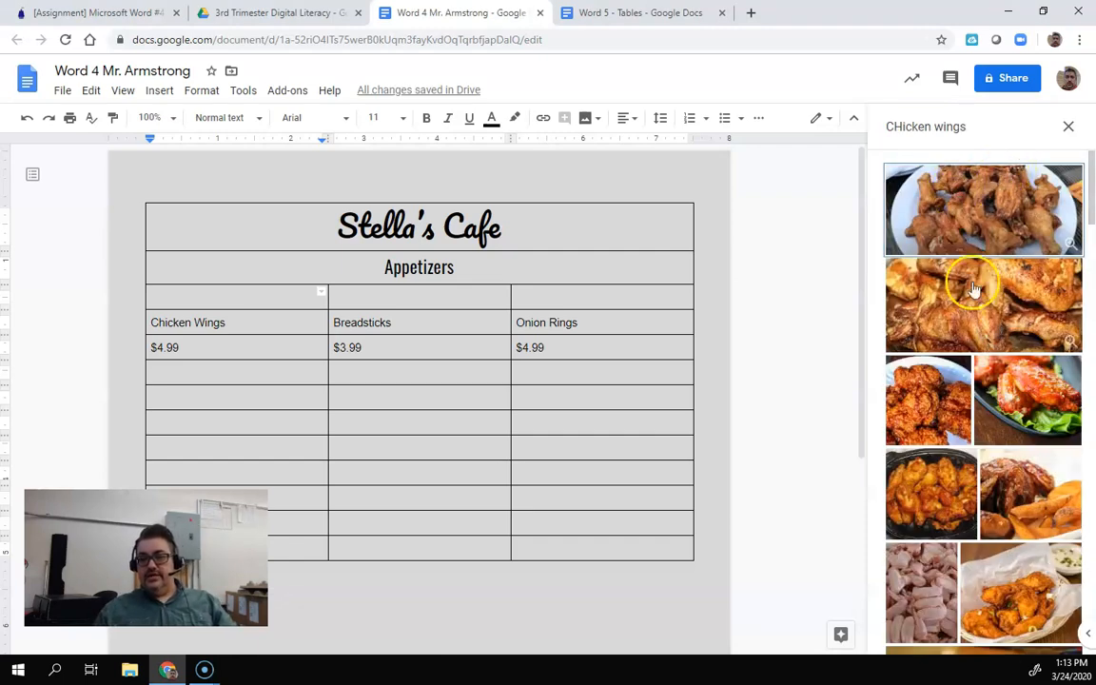
pyautogui.click(937, 490)
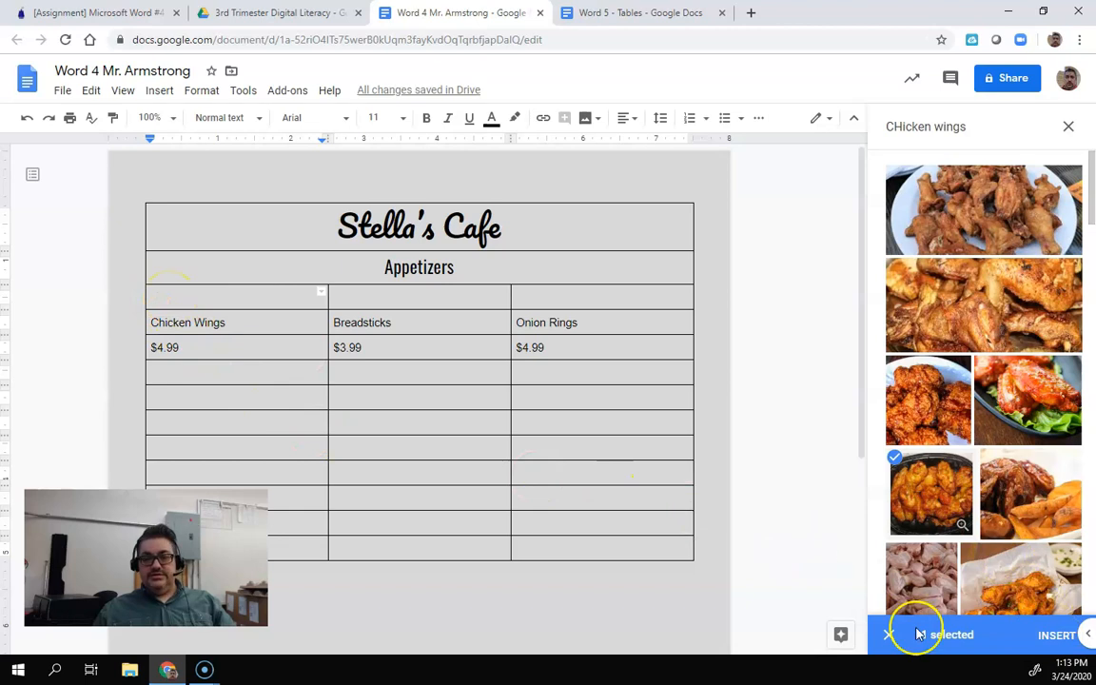
pyautogui.click(1052, 635)
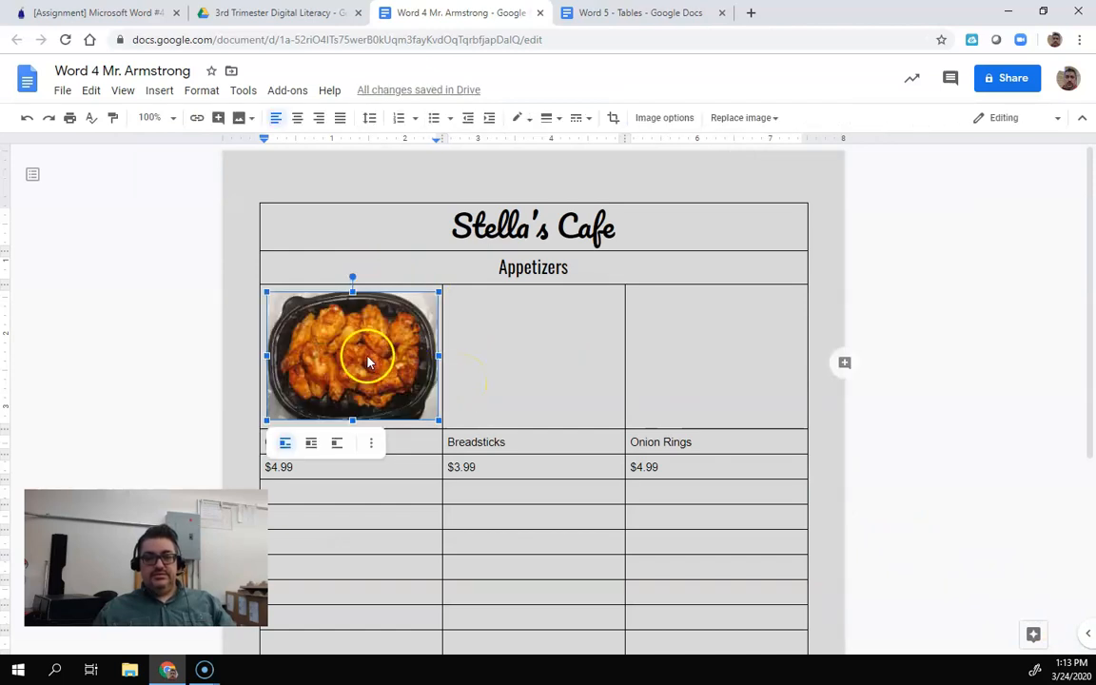
# - Search the web for "breadsticks" images to fill the empty cell above Breadsticks
pyautogui.click(475, 379)
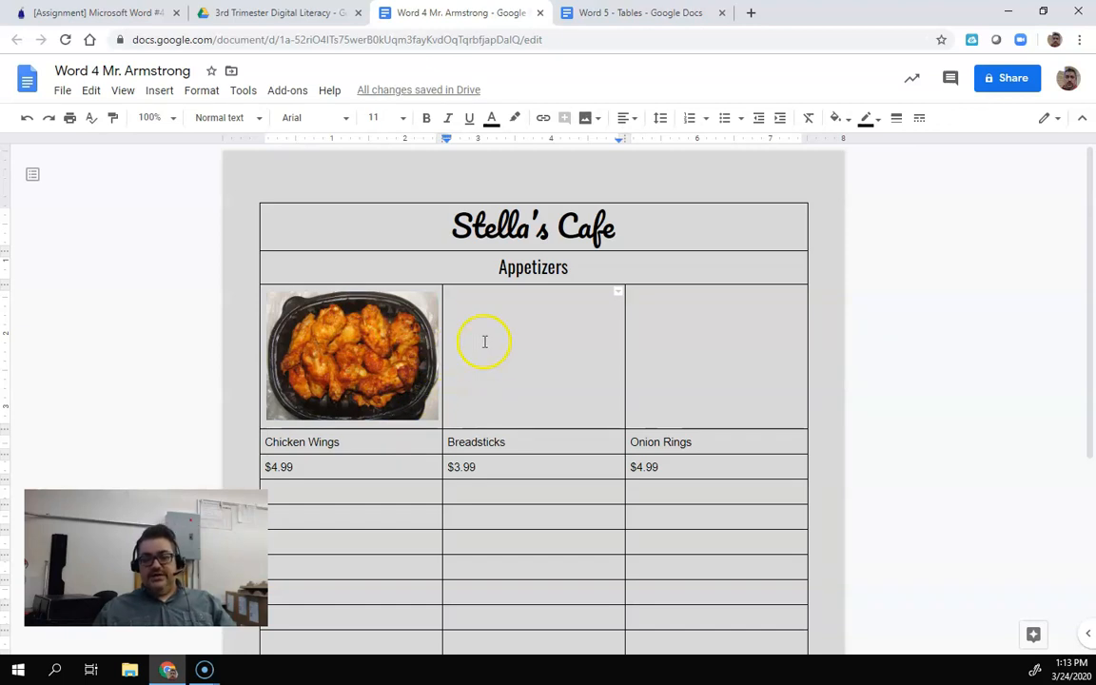
pyautogui.click(154, 90)
pyautogui.moveTo(209, 114)
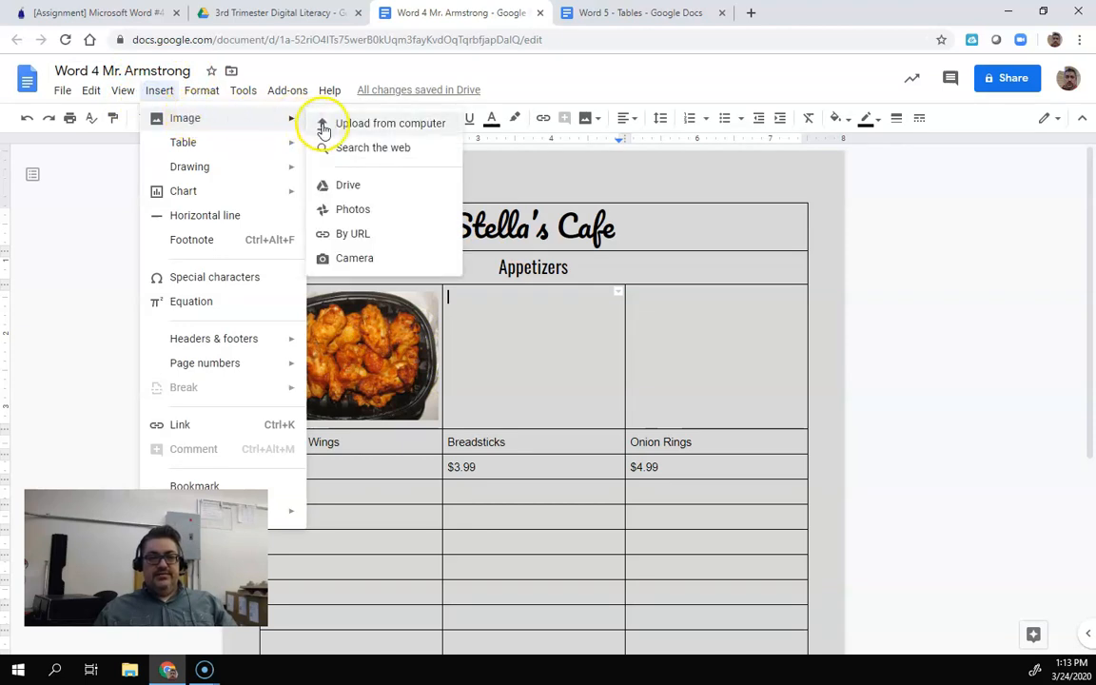
pyautogui.click(354, 149)
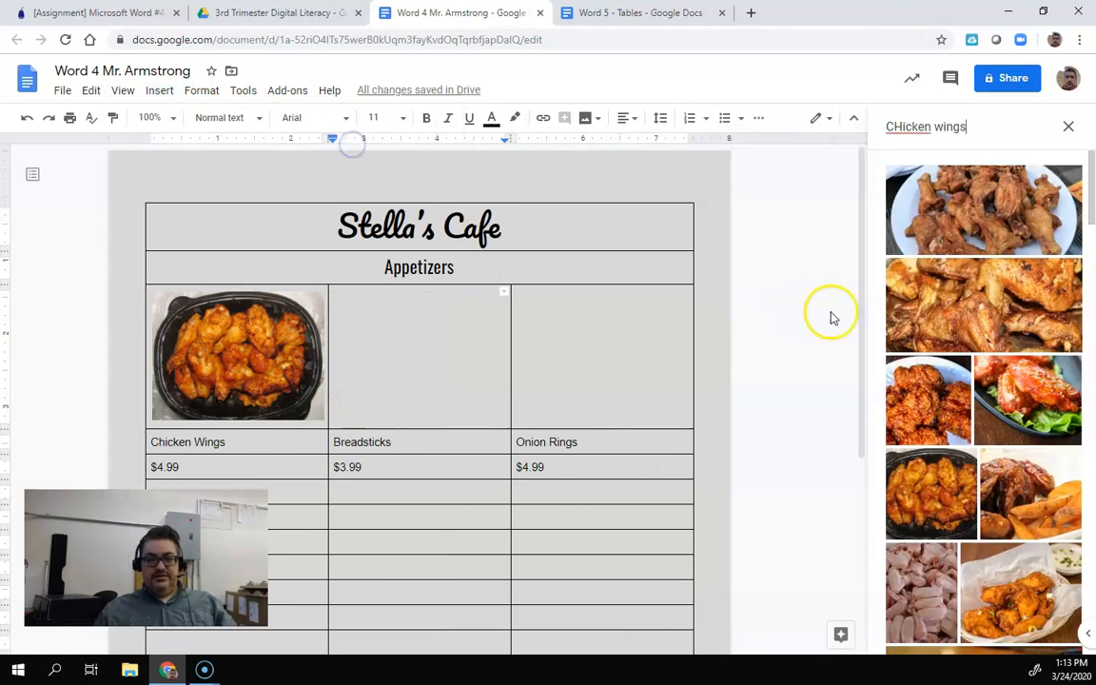
pyautogui.click(944, 141)
pyautogui.moveTo(972, 126); pyautogui.dragTo(851, 125)
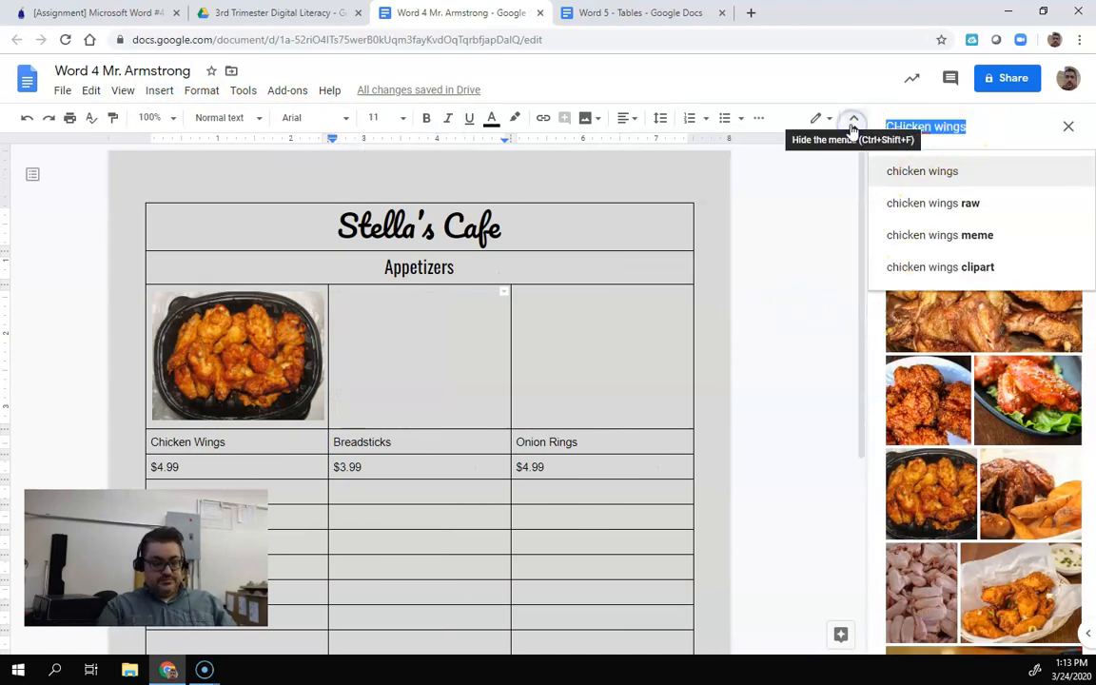
pyautogui.write('breadsticks')
pyautogui.press('Return')
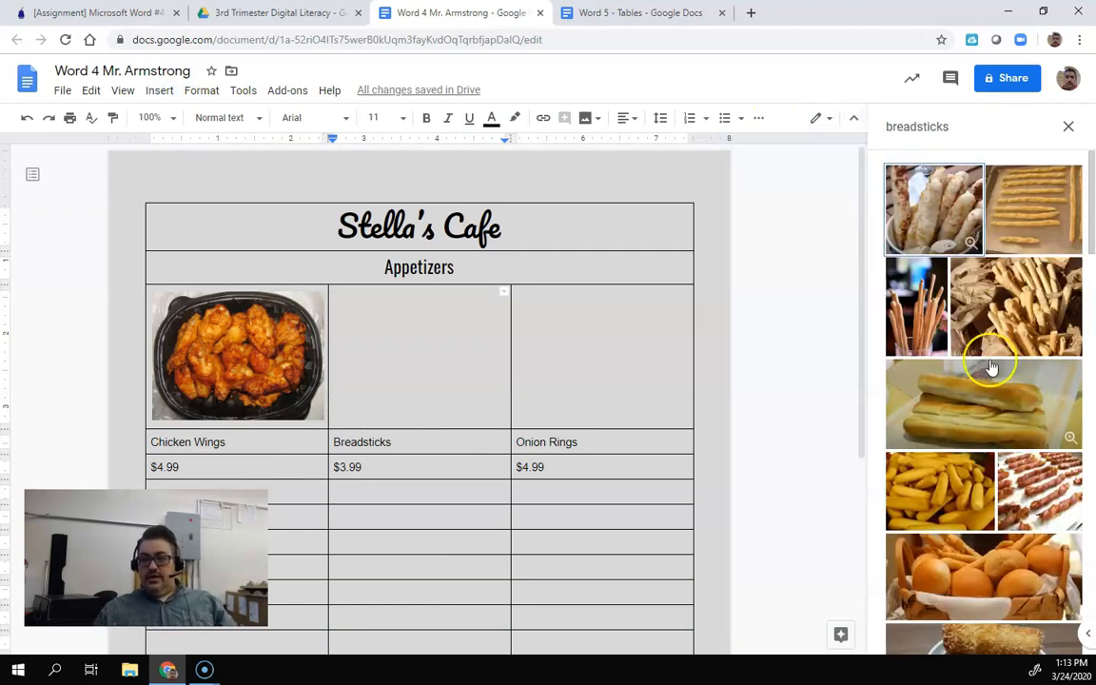
# - Insert the first breadsticks image, showing pale toasted sticks standing in a bowl, into the cell above Breadsticks
pyautogui.scroll(-5, 955, 448)
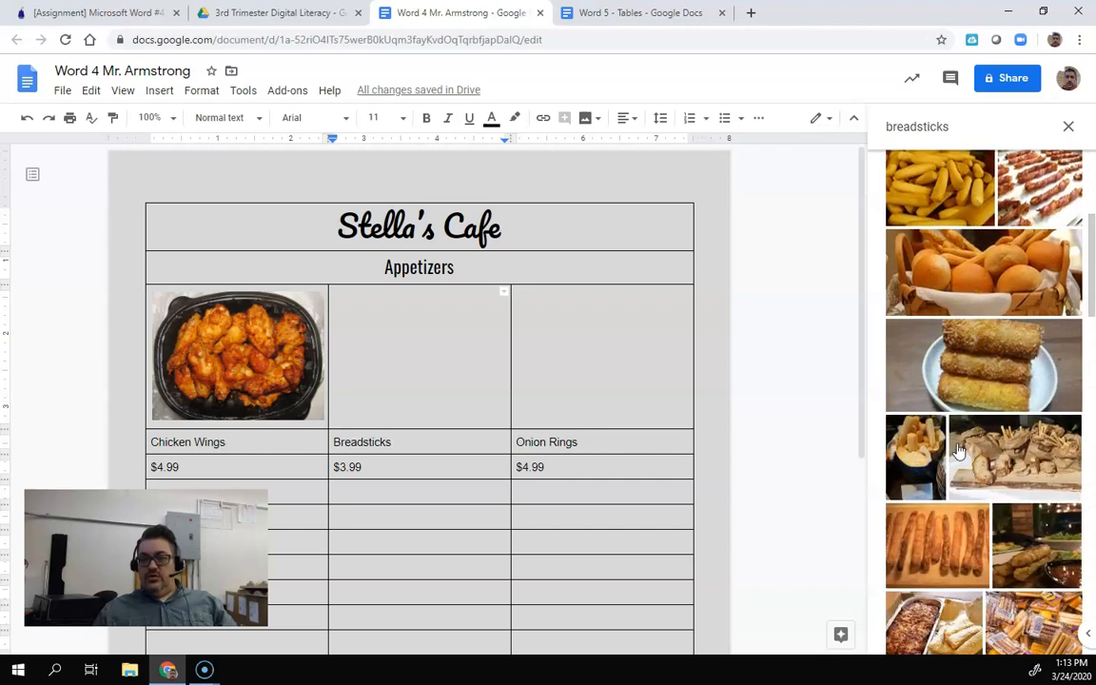
pyautogui.scroll(1, 955, 381)
pyautogui.click(605, 13)
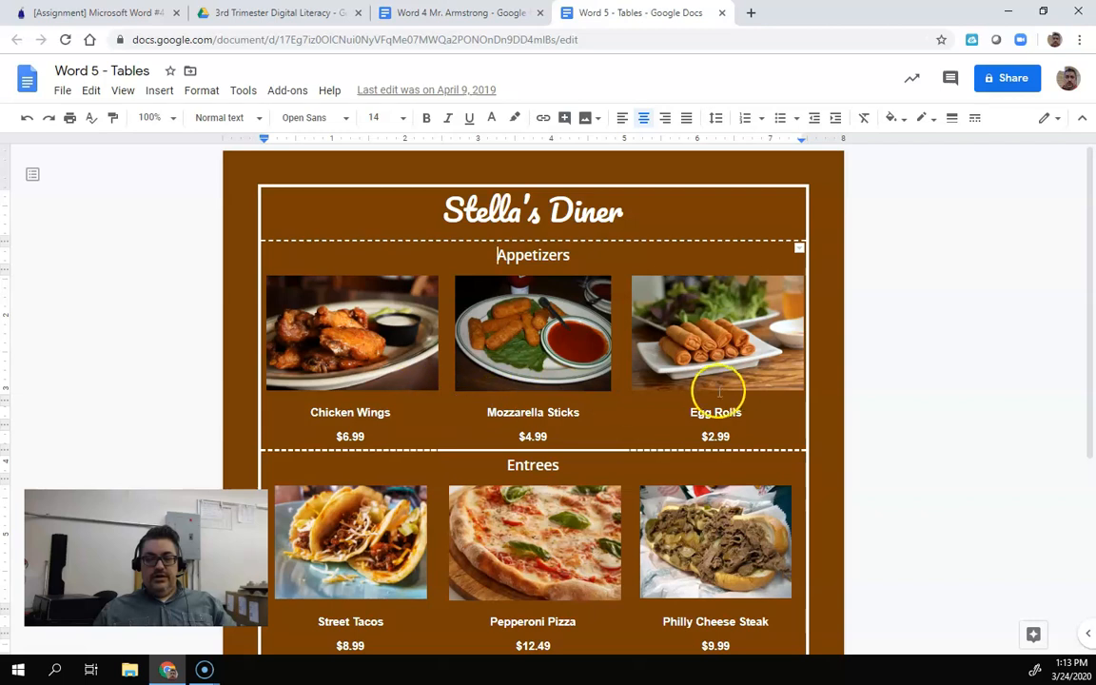
pyautogui.click(428, 12)
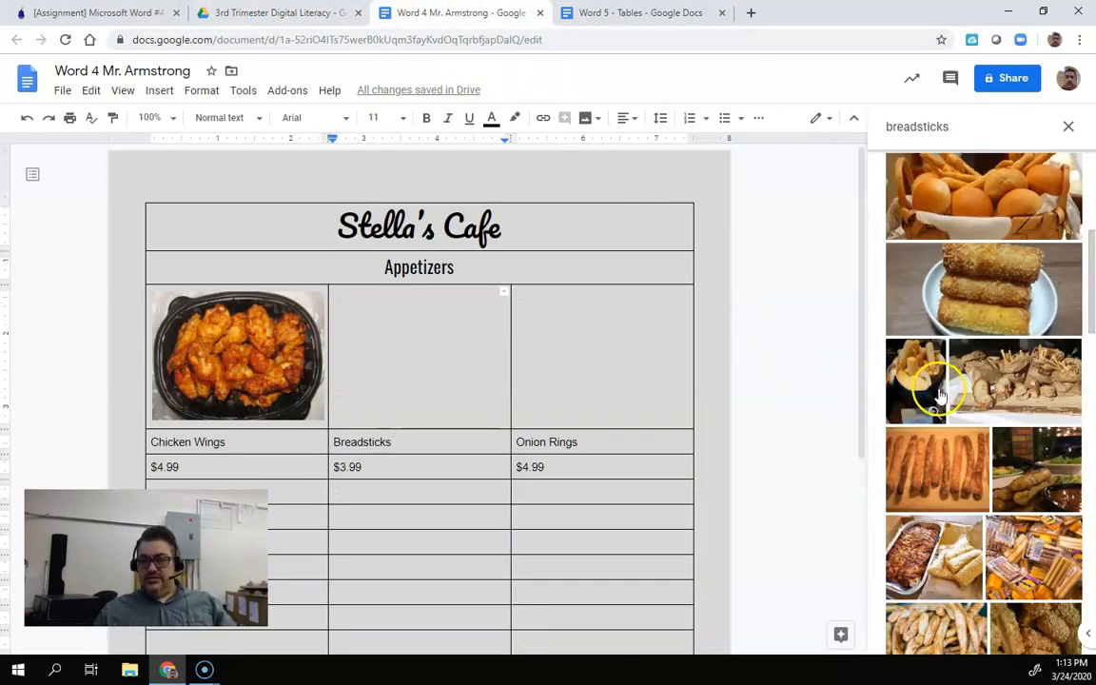
pyautogui.scroll(2, 937, 386)
pyautogui.scroll(2, 942, 390)
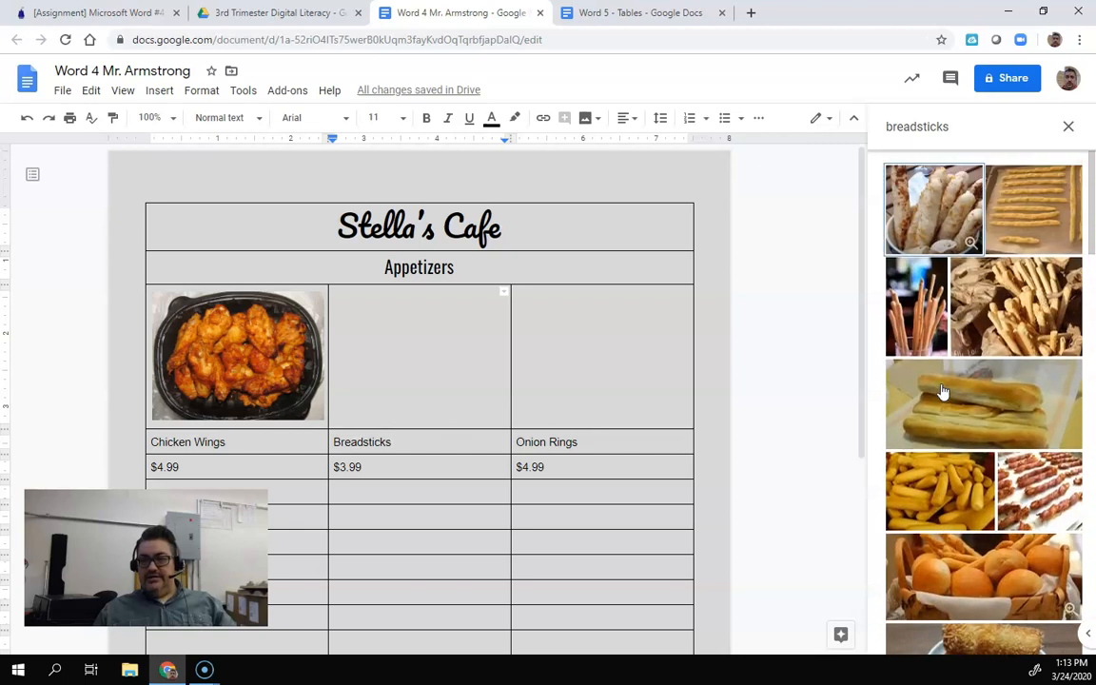
pyautogui.click(931, 212)
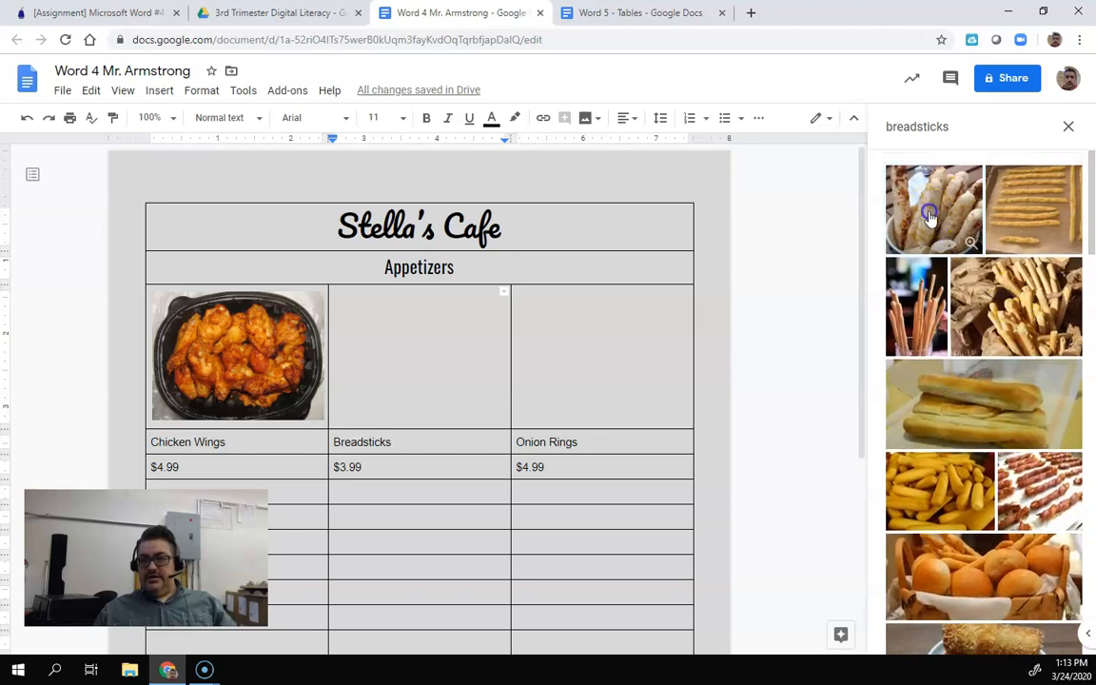
pyautogui.click(1058, 647)
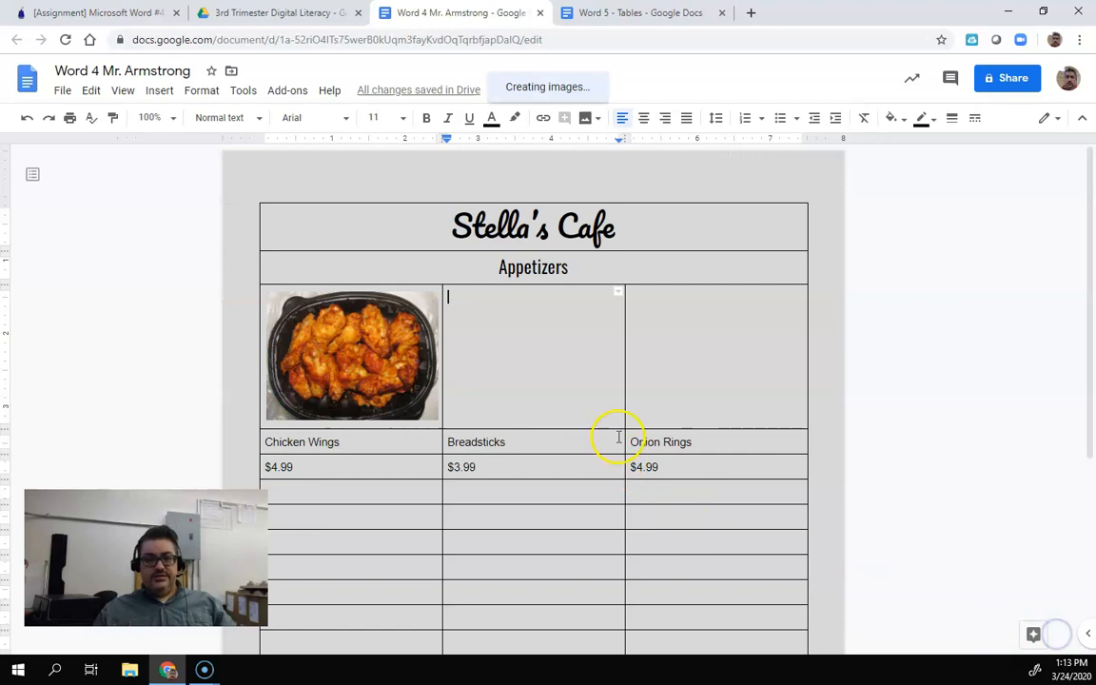
# - Search the web for "onion rings" images and insert the close-up of golden-orange rings into the empty cell above Onion Rings
pyautogui.click(700, 365)
pyautogui.click(668, 340)
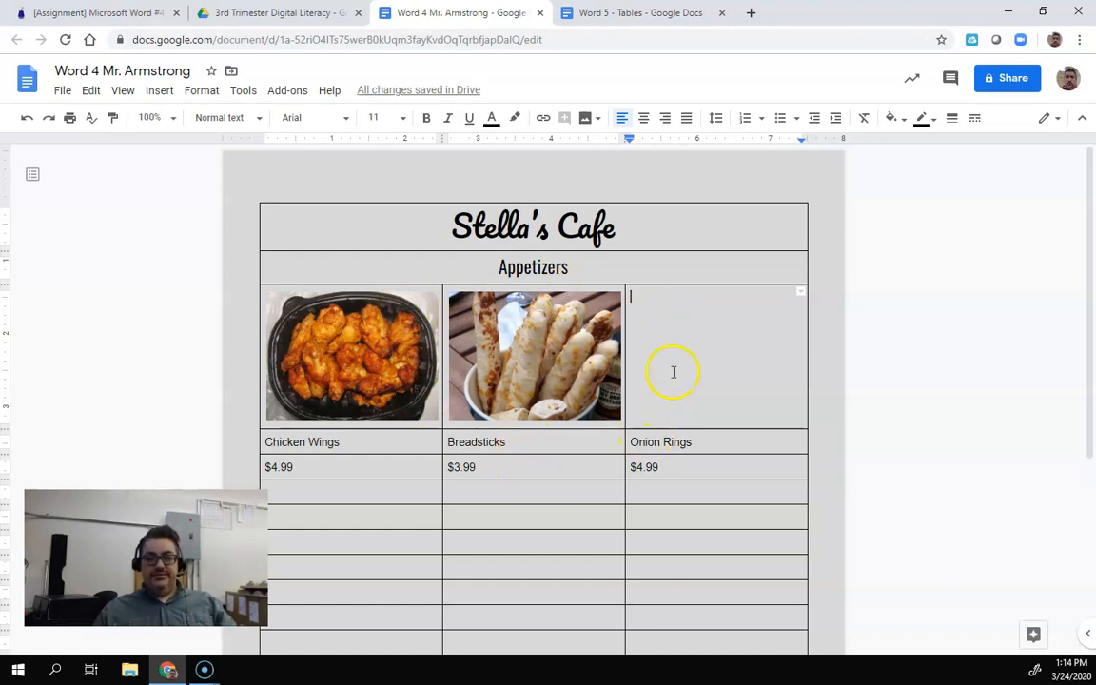
pyautogui.click(189, 90)
pyautogui.click(159, 90)
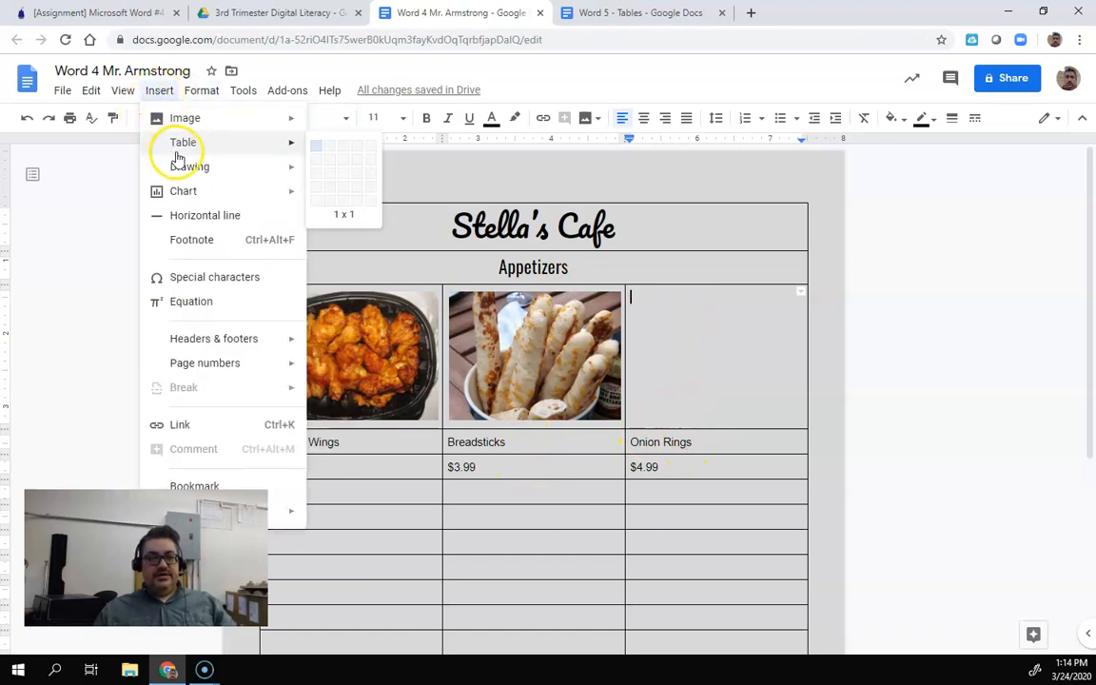
pyautogui.moveTo(190, 118)
pyautogui.click(357, 147)
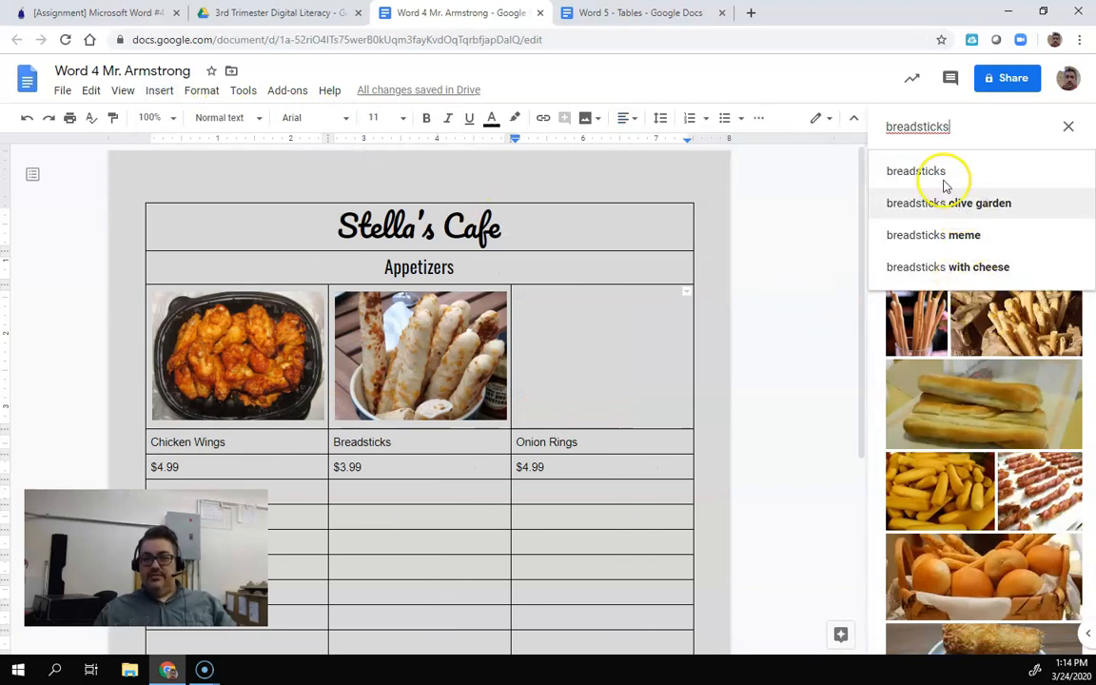
pyautogui.moveTo(952, 125); pyautogui.dragTo(868, 124)
pyautogui.write('onion rings')
pyautogui.press('Return')
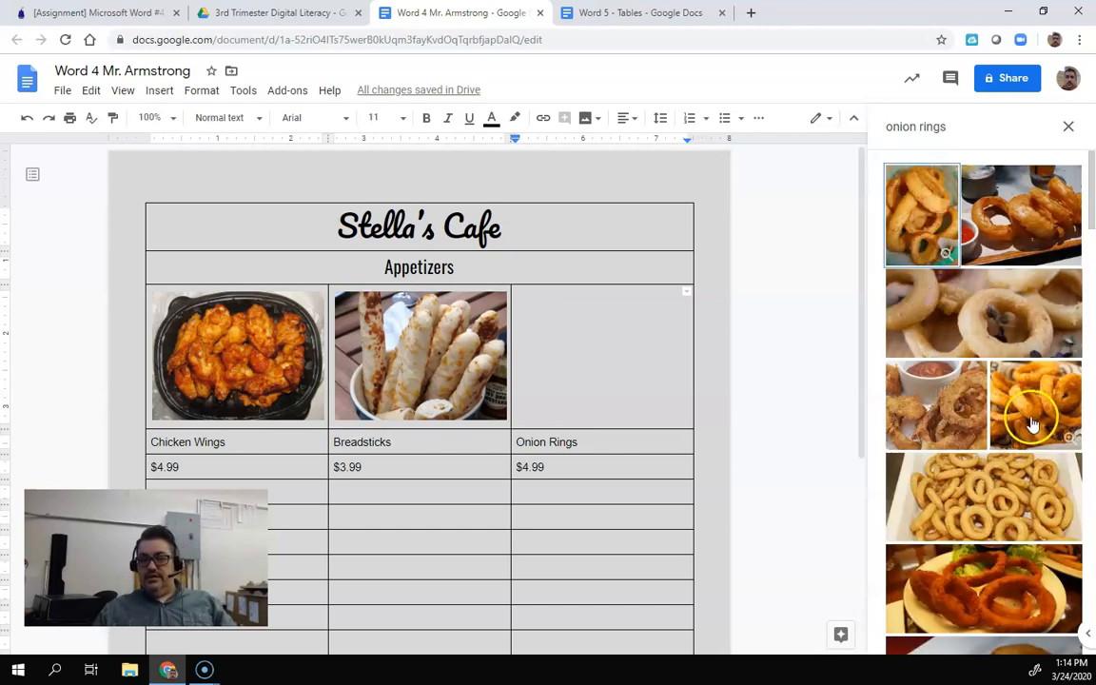
pyautogui.click(1010, 412)
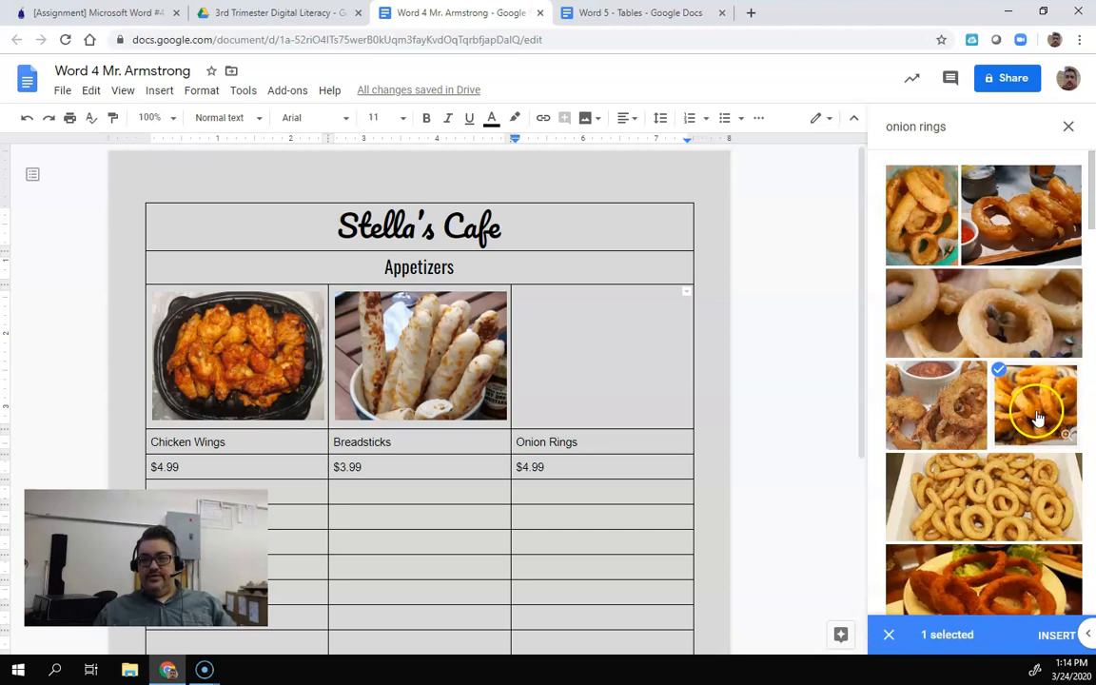
pyautogui.click(1047, 634)
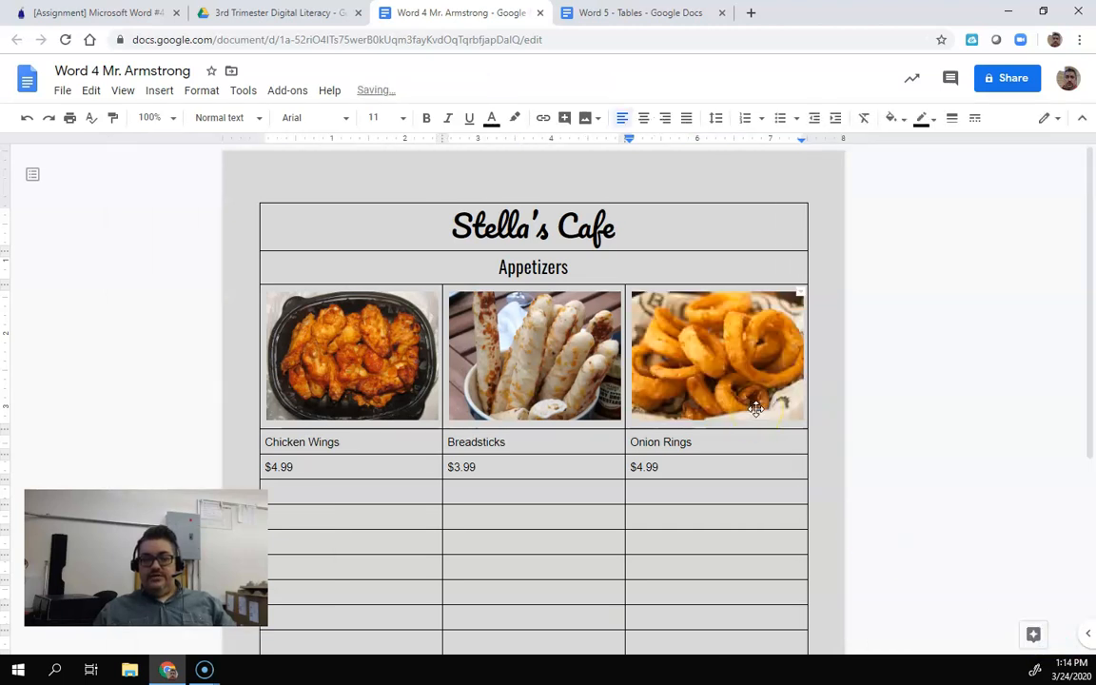
# - Try shrinking the onion rings picture proportionally within its cell, and undo the resize
pyautogui.click(358, 310)
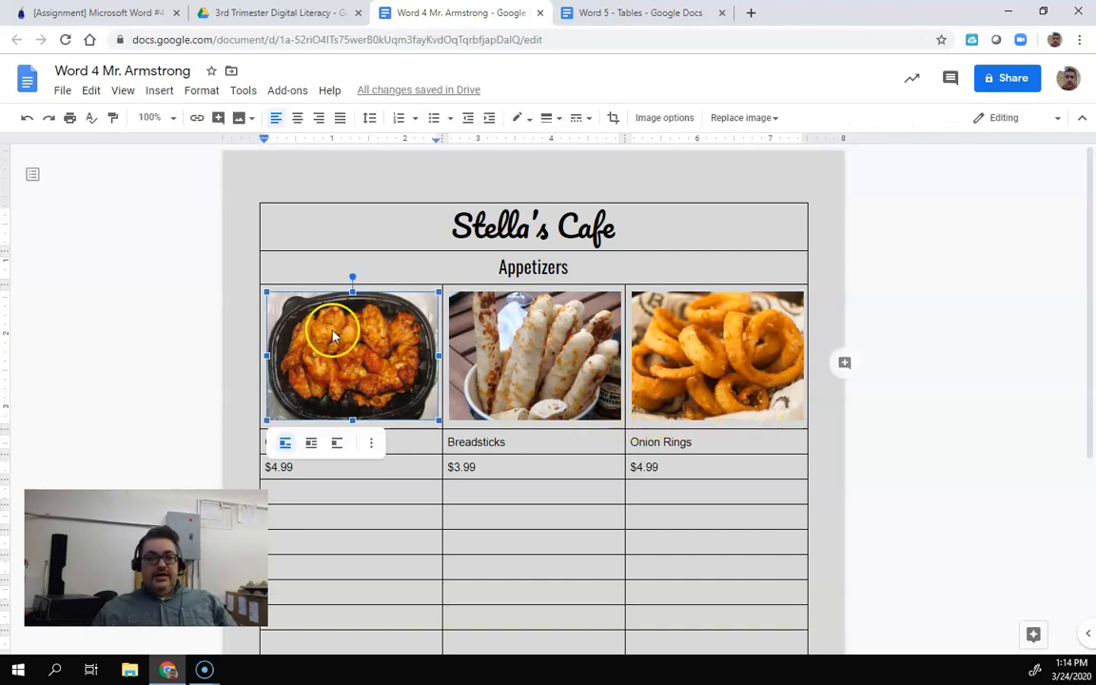
pyautogui.click(524, 344)
pyautogui.click(693, 347)
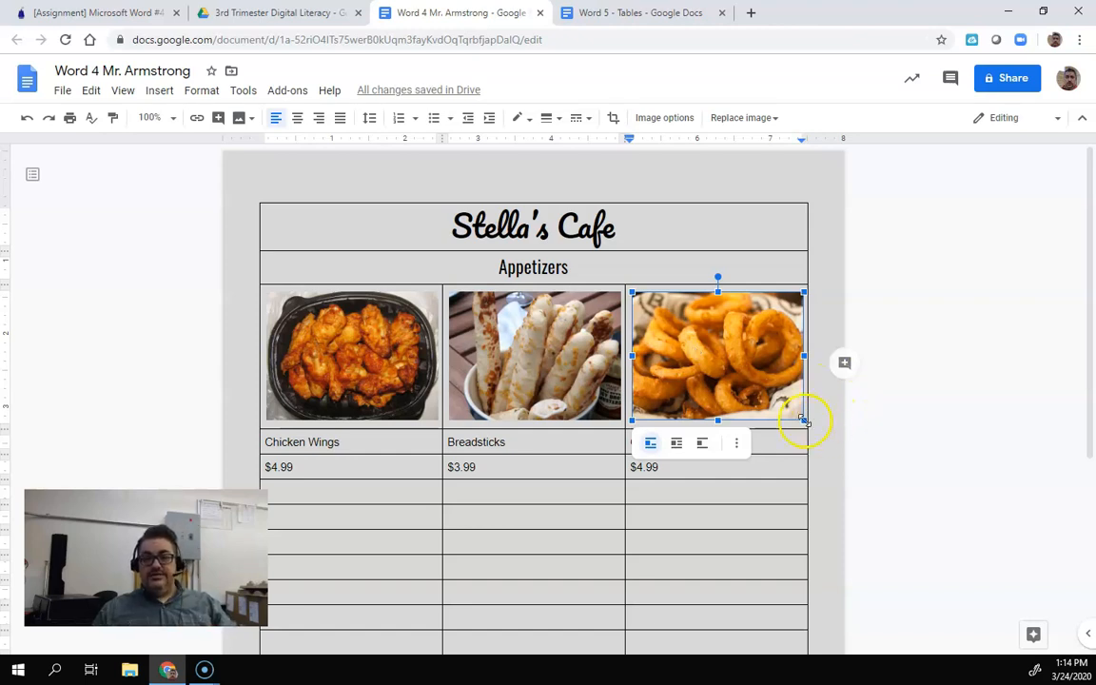
pyautogui.moveTo(805, 419); pyautogui.dragTo(743, 382)
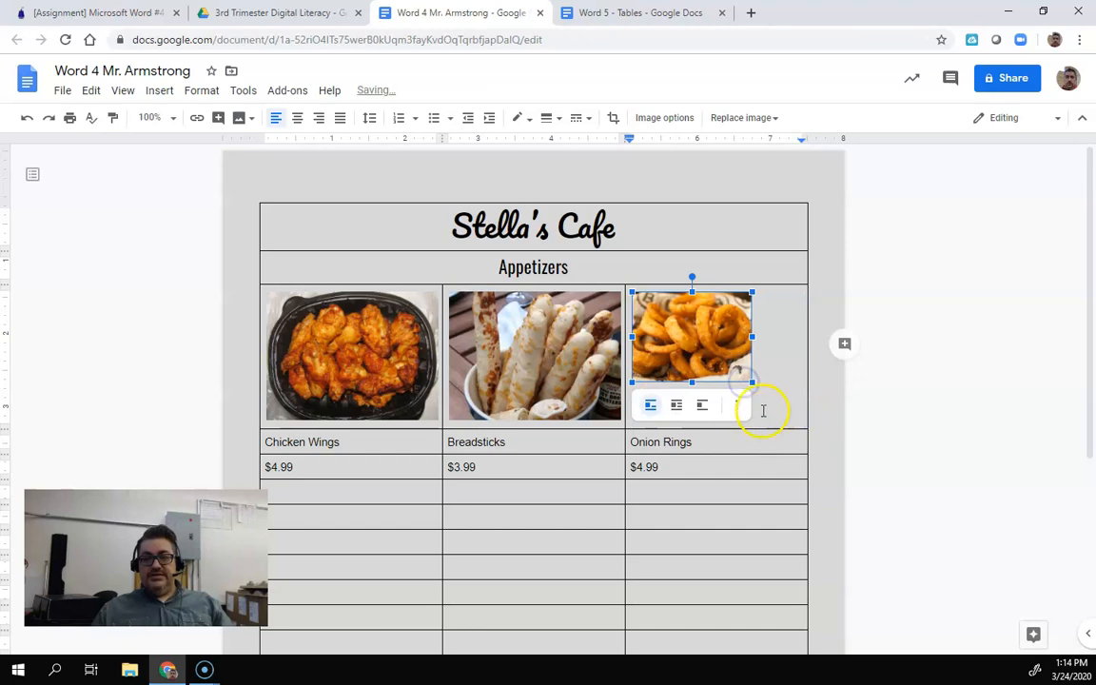
pyautogui.click(27, 118)
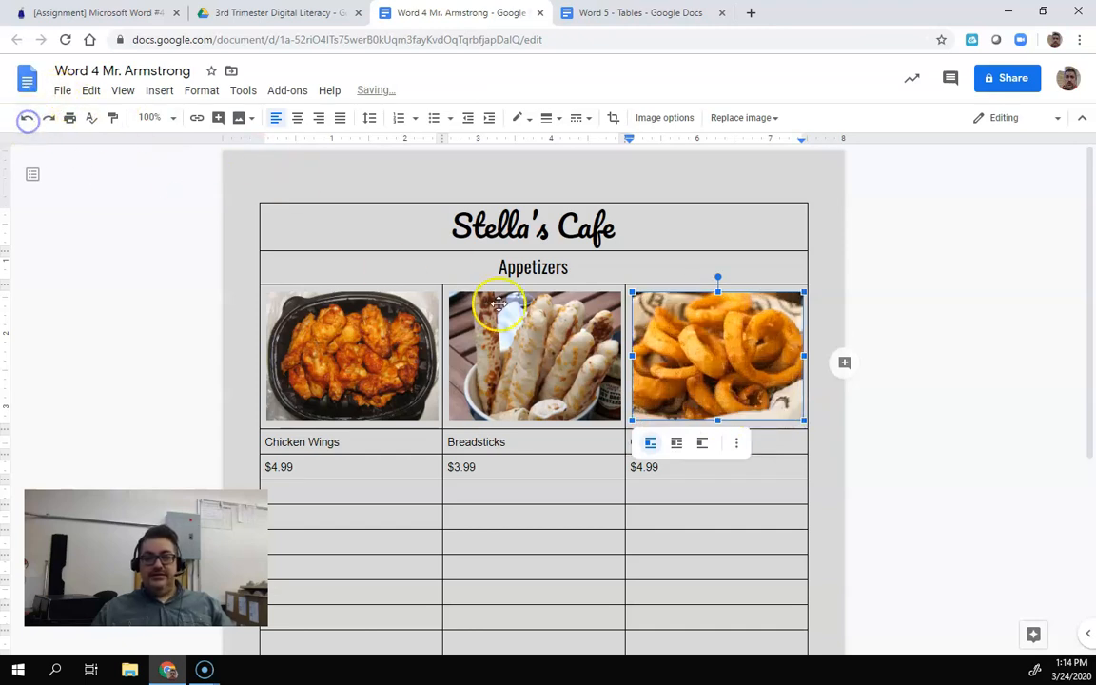
# - View the additional size, rotation and adjustment options for the onion rings picture, and dismiss them without choosing one
pyautogui.click(739, 446)
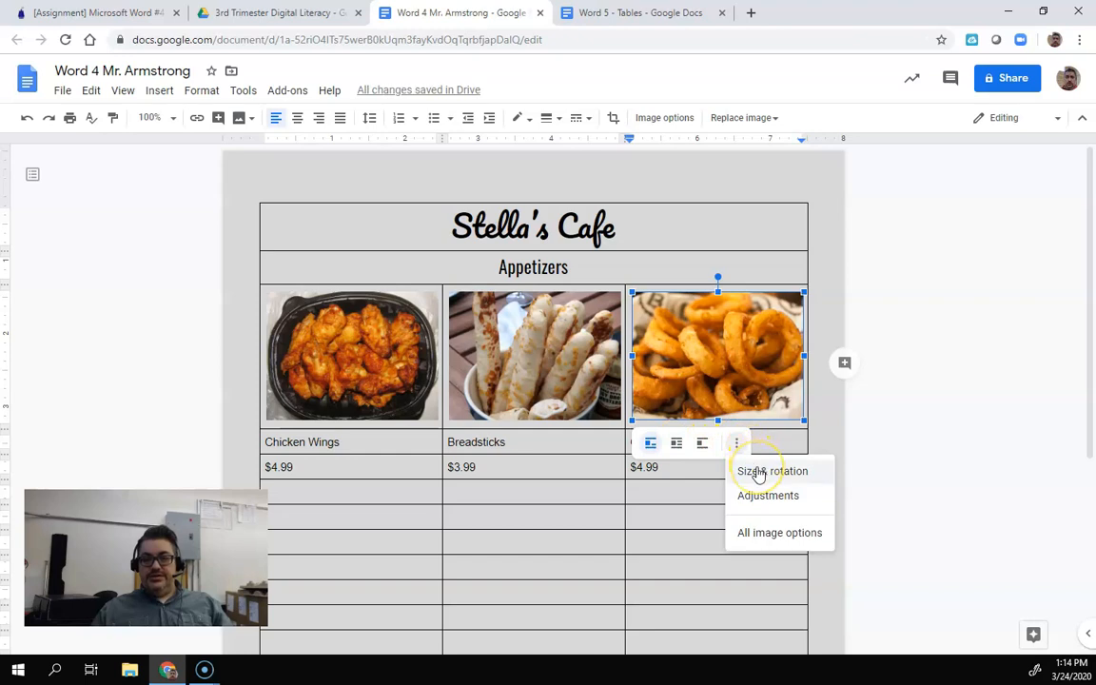
pyautogui.click(793, 533)
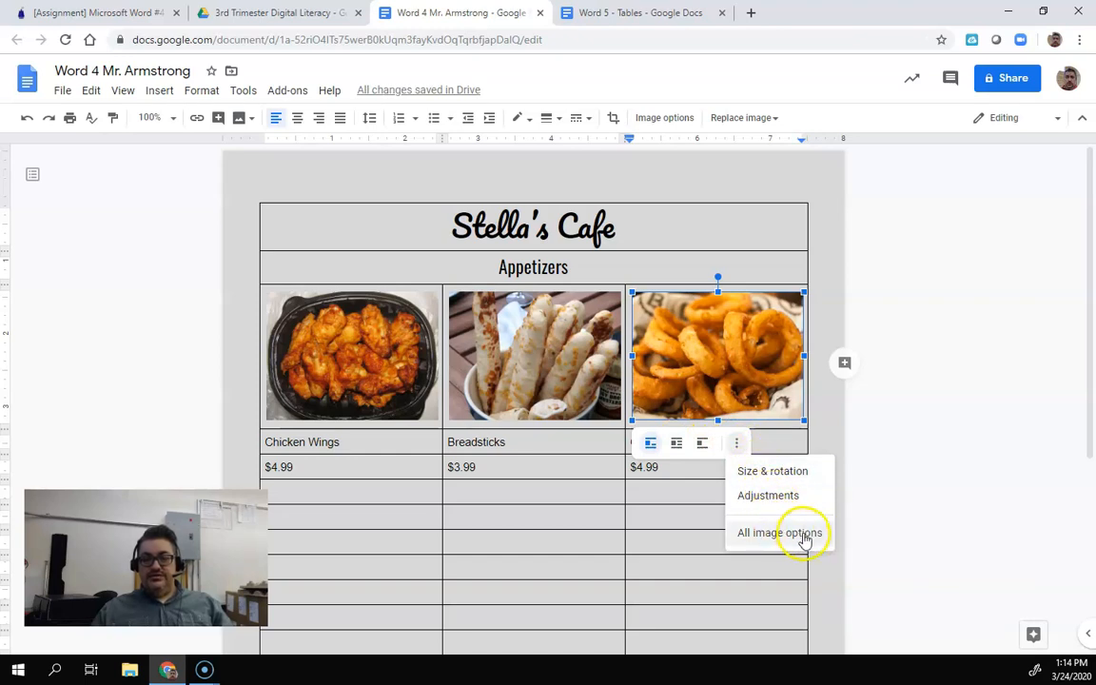
pyautogui.click(869, 507)
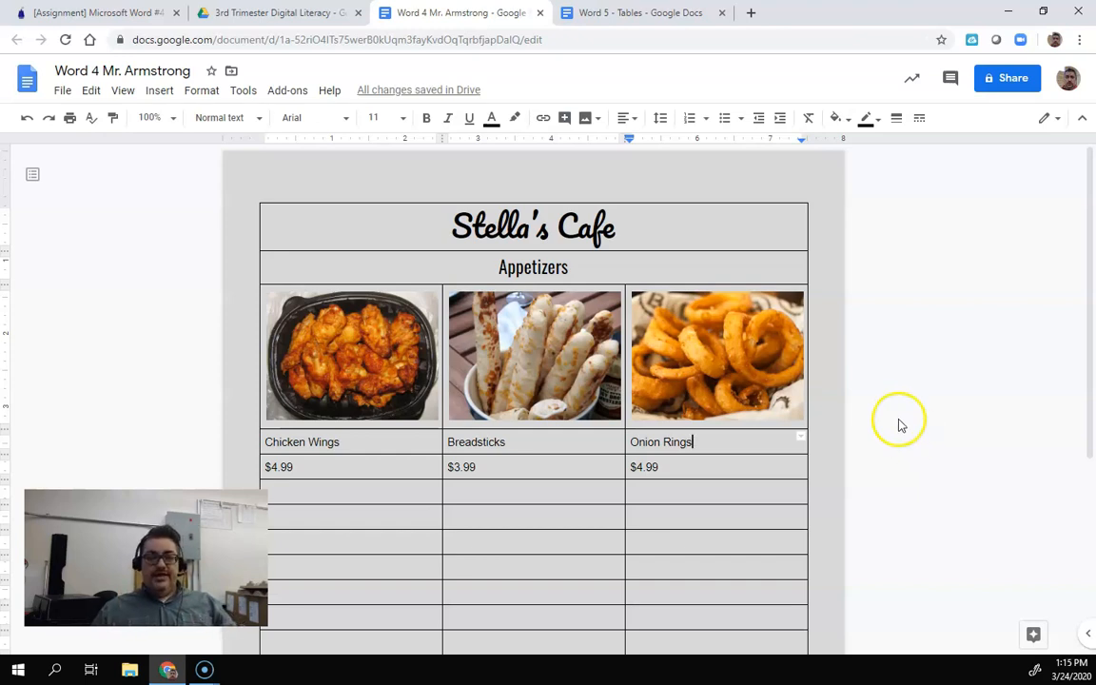
# - Review the Entrees and Desserts sections in the Word 5 - Tables example menu, and return to the Word 4 document
pyautogui.scroll(-3, 909, 407)
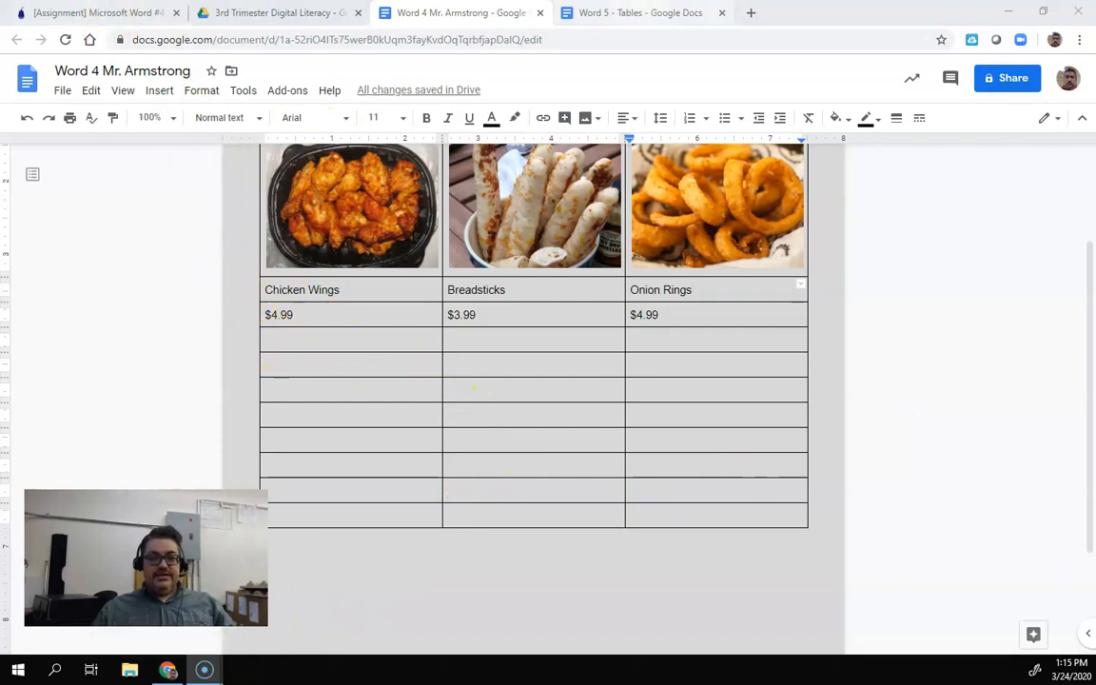
pyautogui.click(631, 12)
pyautogui.scroll(-2, 591, 383)
pyautogui.scroll(-1, 591, 384)
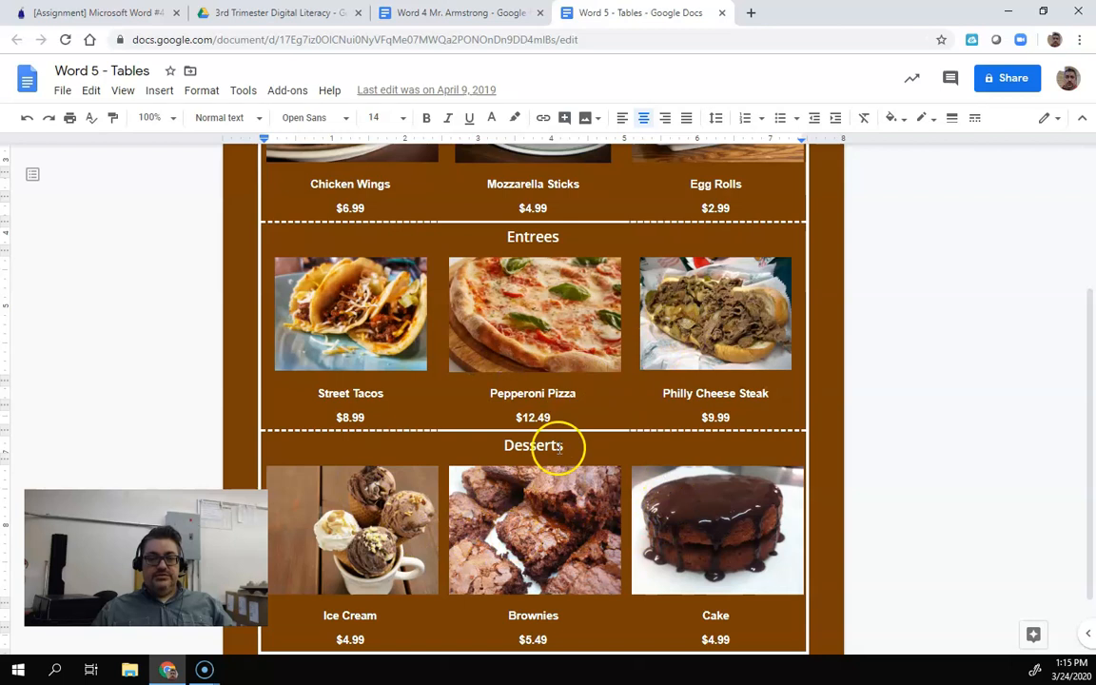
pyautogui.click(430, 13)
# - Merge the three empty cells in the row directly below the appetizer prices into one heading cell
pyautogui.click(402, 345)
pyautogui.moveTo(375, 340); pyautogui.dragTo(660, 330)
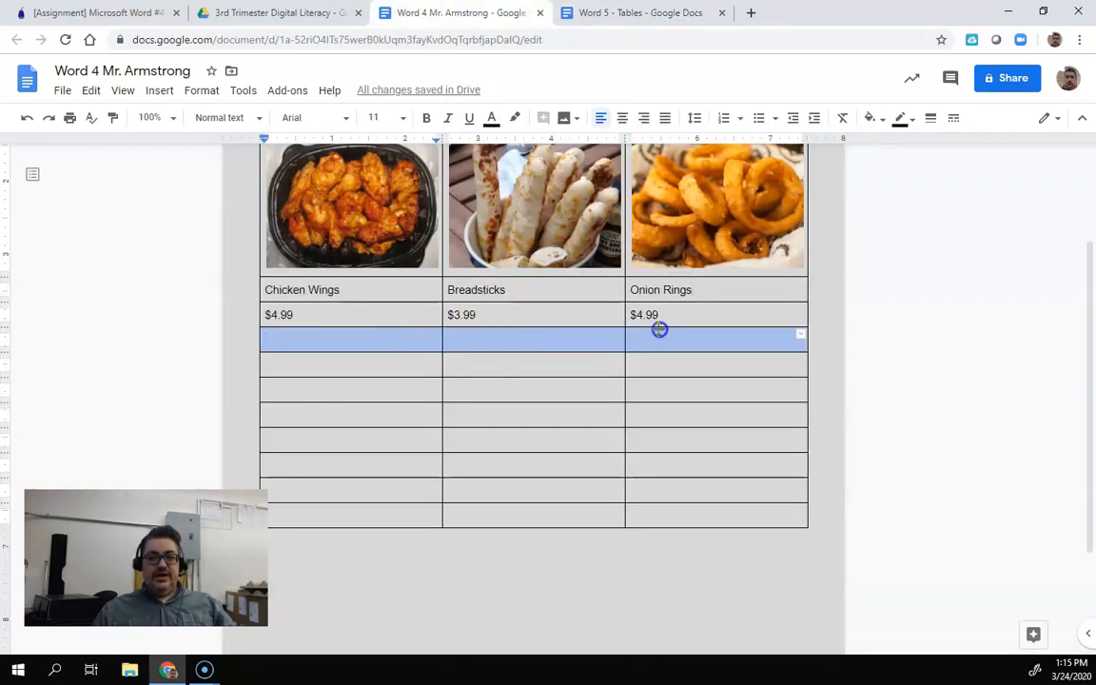
pyautogui.click(201, 90)
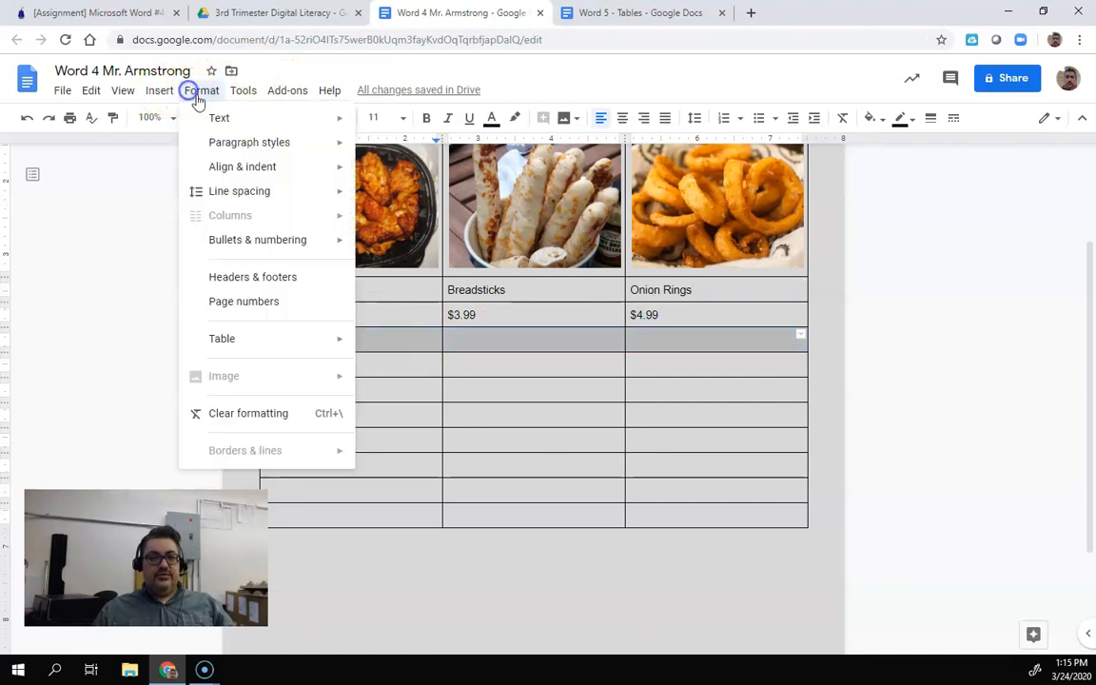
pyautogui.moveTo(228, 341)
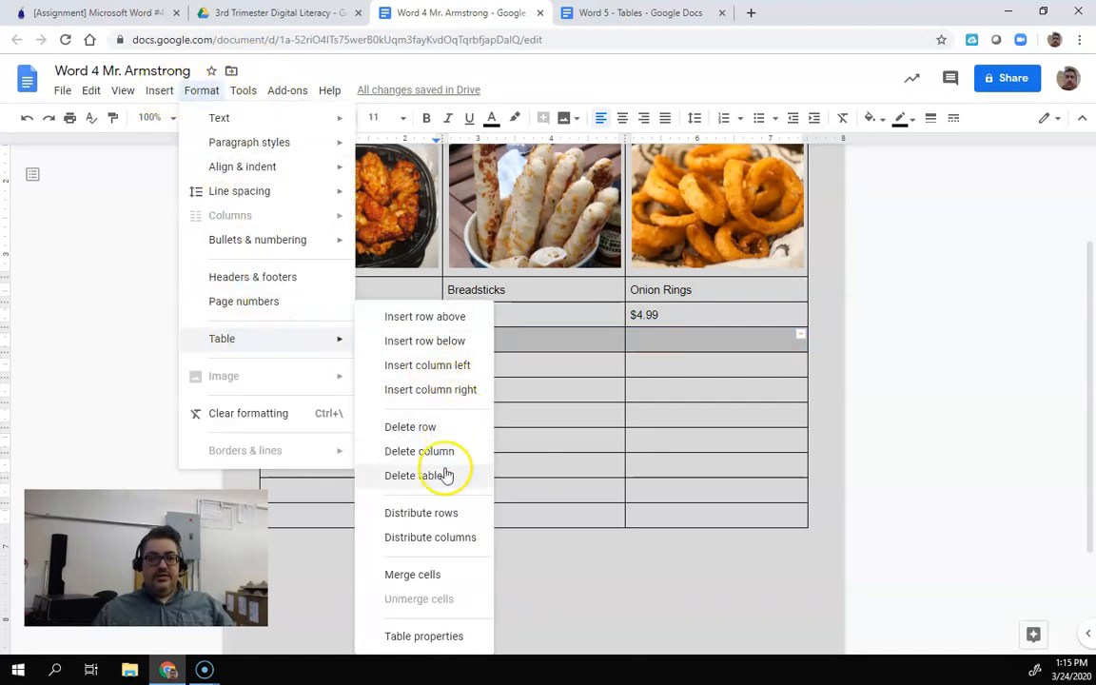
pyautogui.click(442, 575)
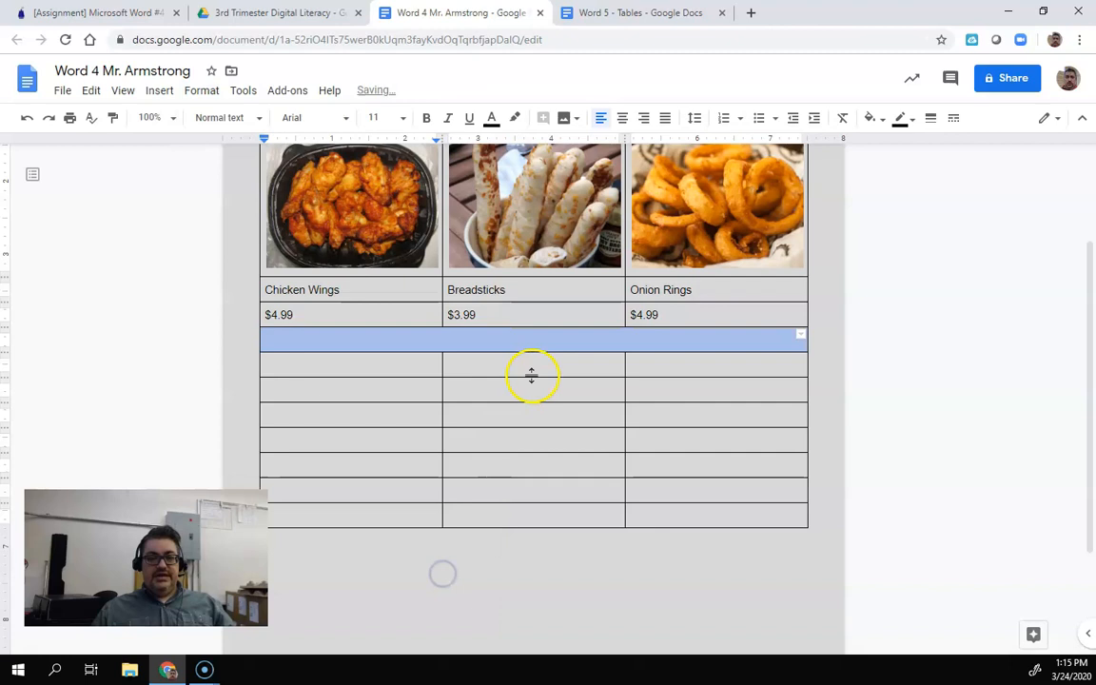
# - Copy the formatted Appetizers heading into the merged row directly below the appetizer prices
pyautogui.scroll(1, 531, 374)
pyautogui.scroll(1, 549, 376)
pyautogui.click(569, 267)
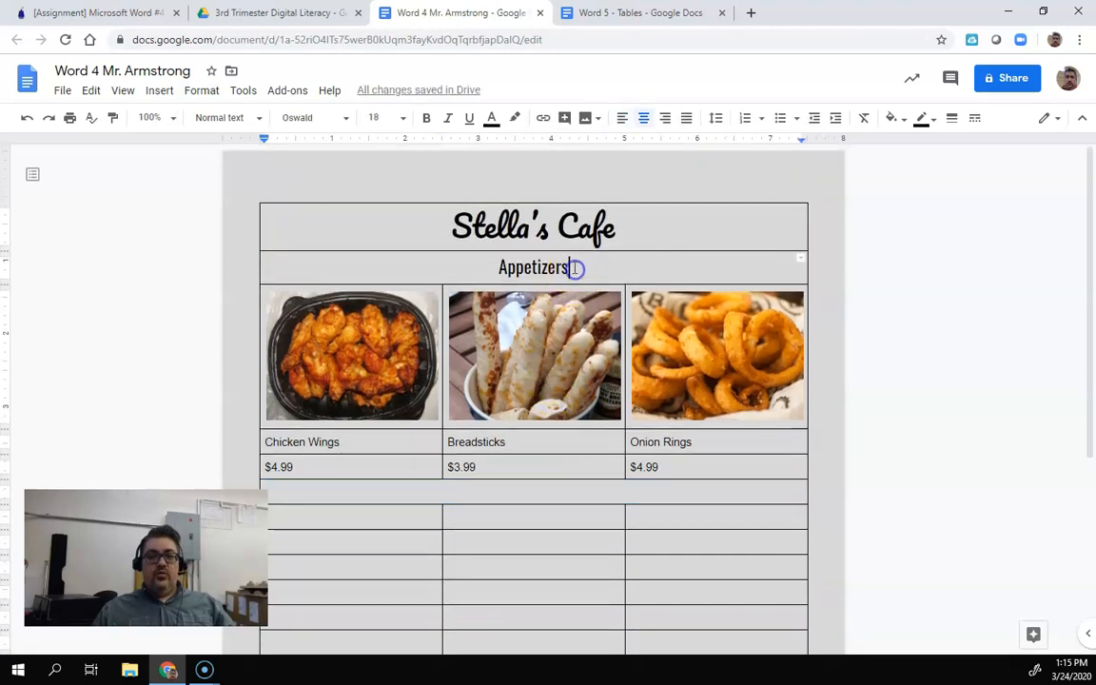
pyautogui.moveTo(565, 266); pyautogui.dragTo(492, 267)
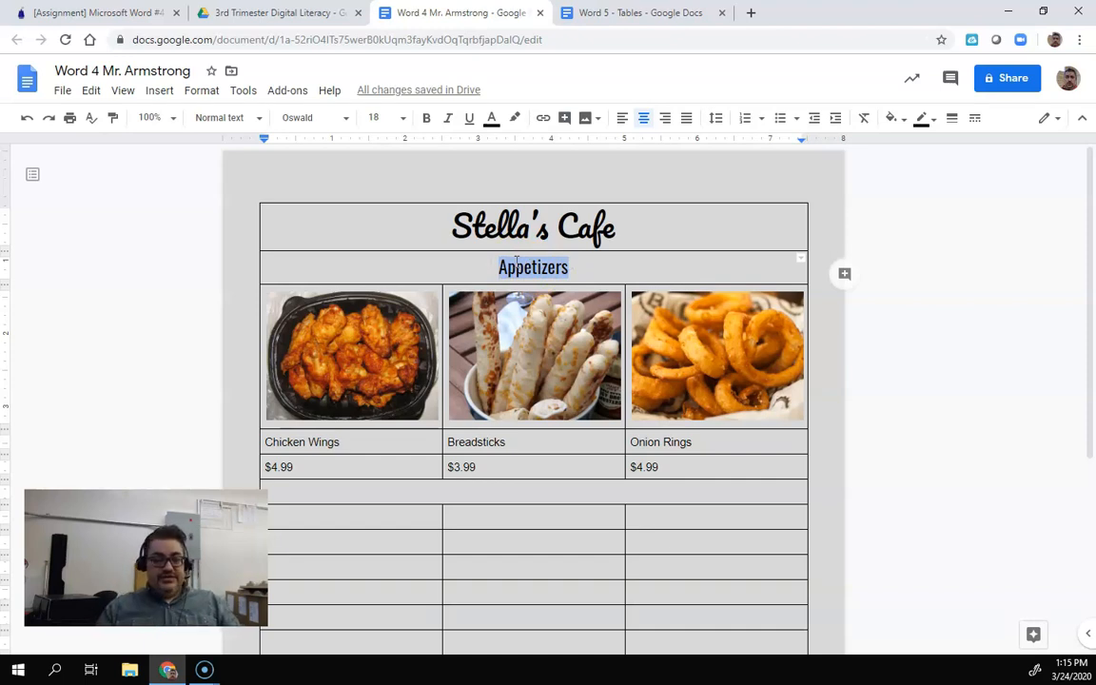
pyautogui.rightClick(520, 267)
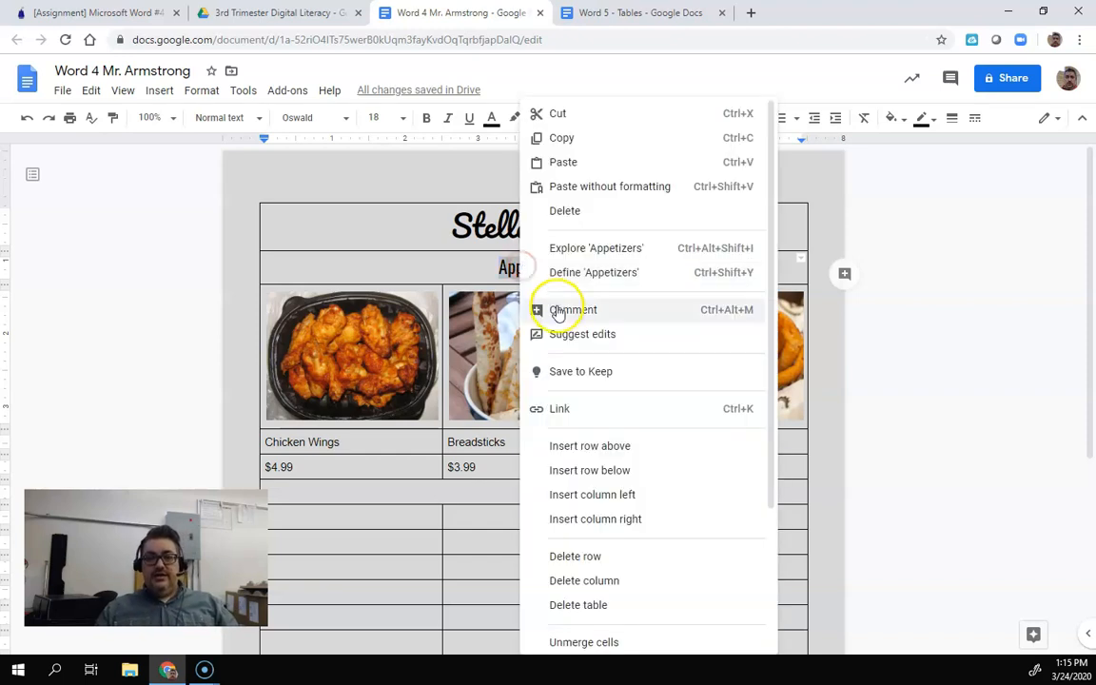
pyautogui.click(552, 138)
pyautogui.click(548, 490)
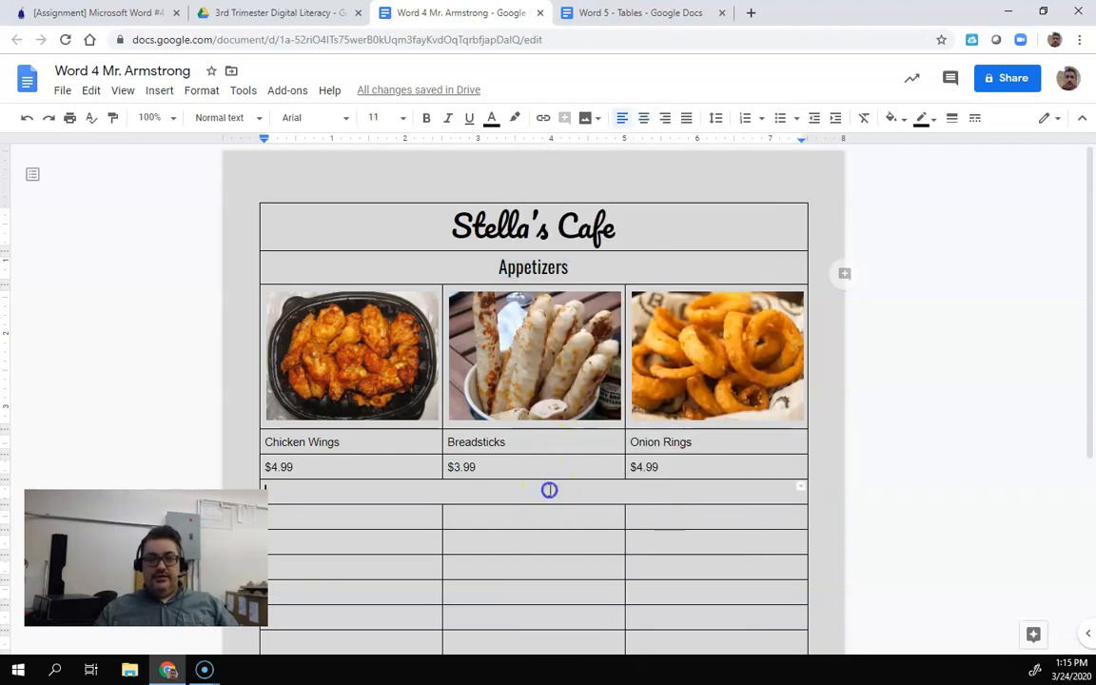
pyautogui.rightClick(548, 490)
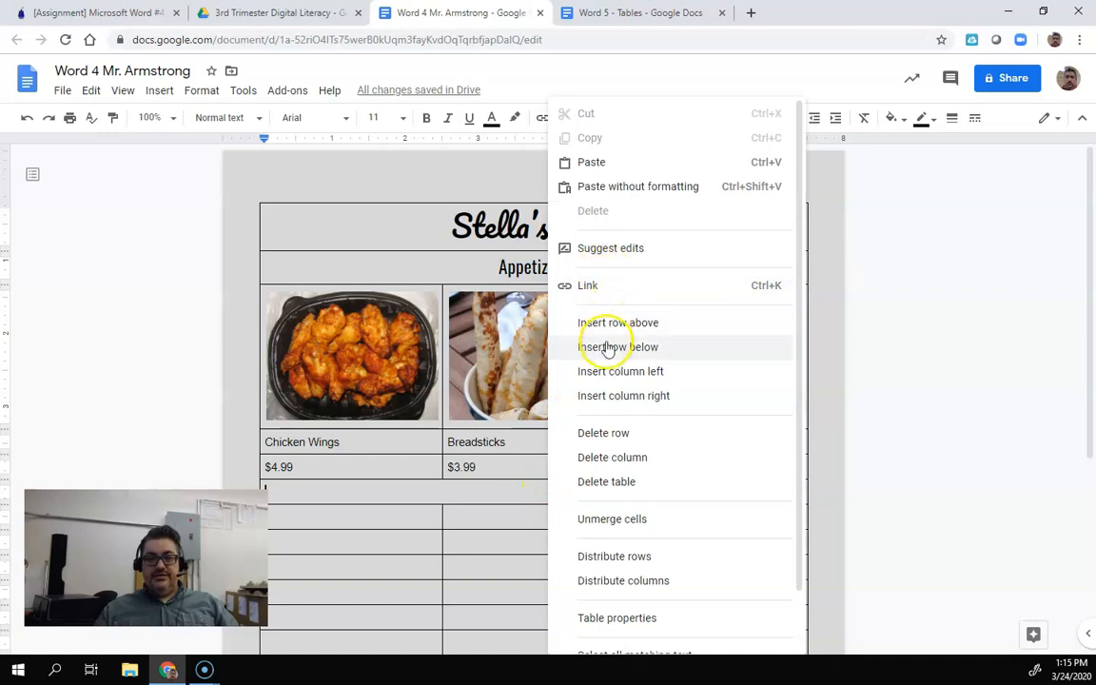
pyautogui.click(589, 169)
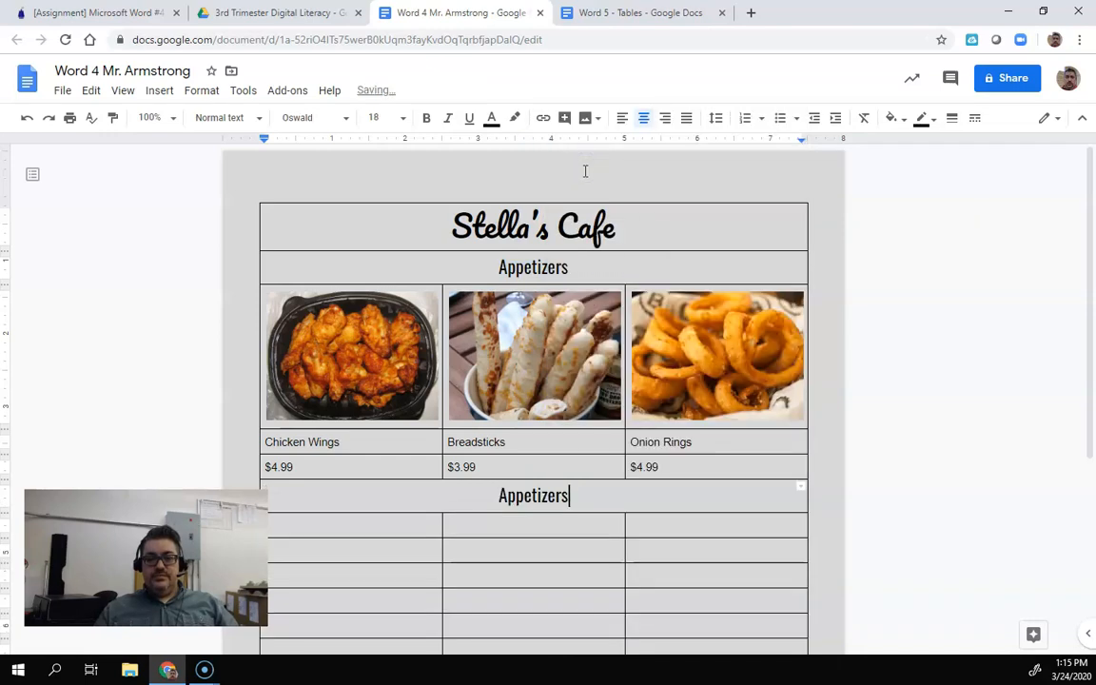
# - Replace the text of the copied heading below the appetizer prices with Entrees, keeping its formatting
pyautogui.press('BackSpace')
pyautogui.press('BackSpace')
pyautogui.press('BackSpace')
pyautogui.press('BackSpace')
pyautogui.press('BackSpace')
pyautogui.press('BackSpace')
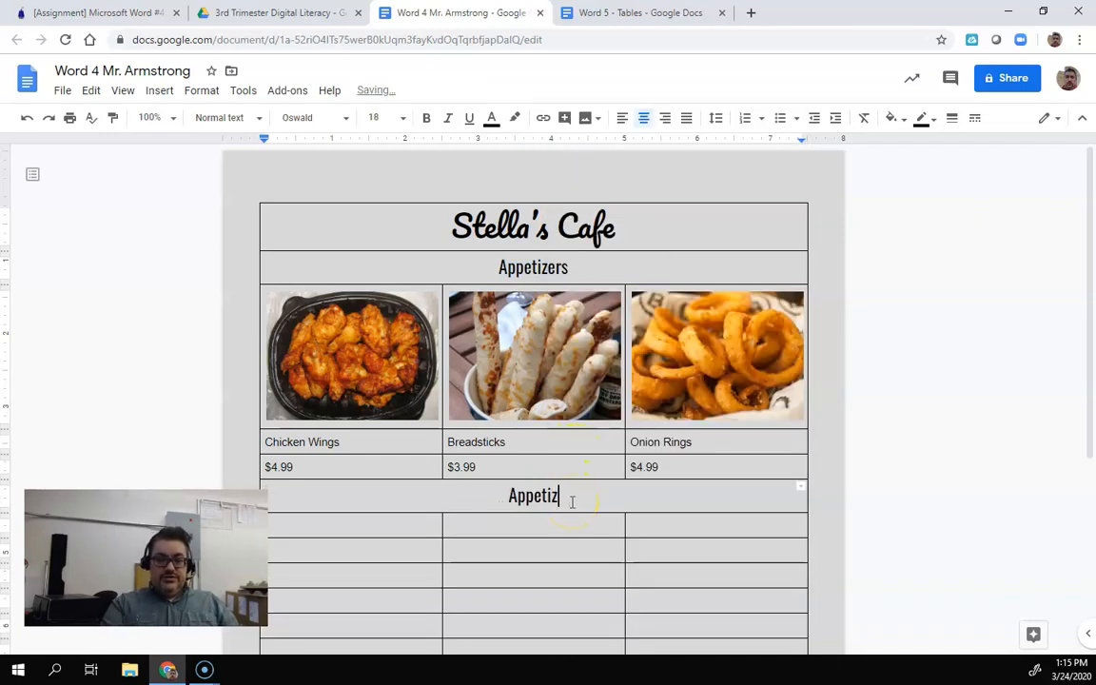
pyautogui.press('BackSpace')
pyautogui.press('BackSpace')
pyautogui.write('Entrees')
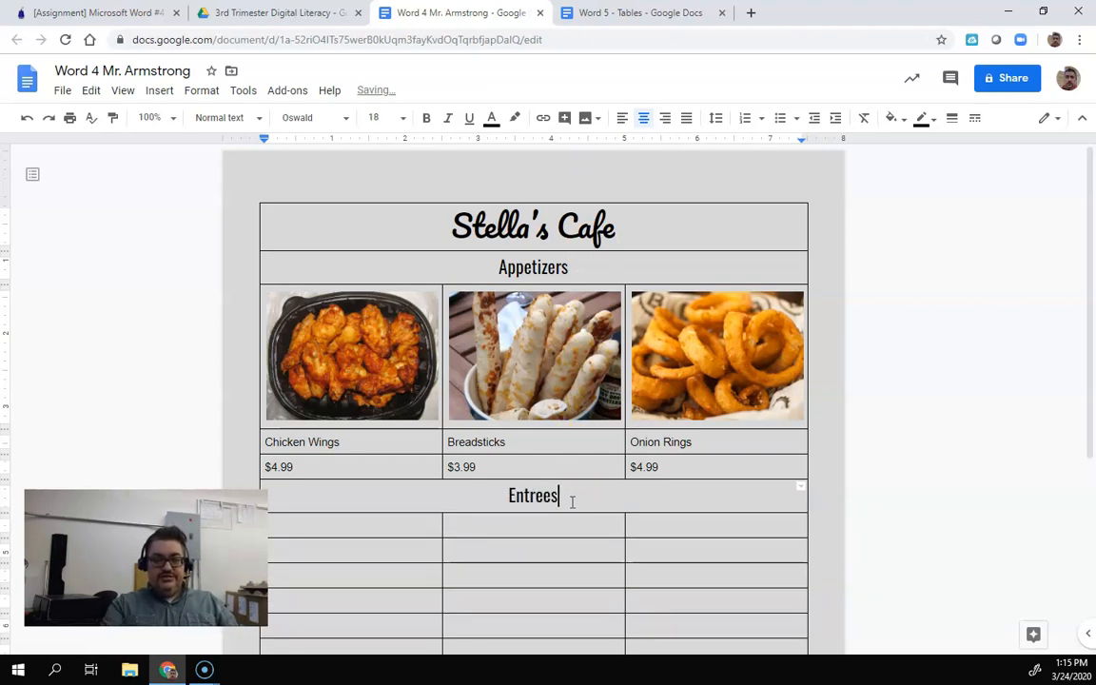
# - Merge the three empty cells of the fourth row below the Entrees heading into one heading cell
pyautogui.scroll(-3, 568, 497)
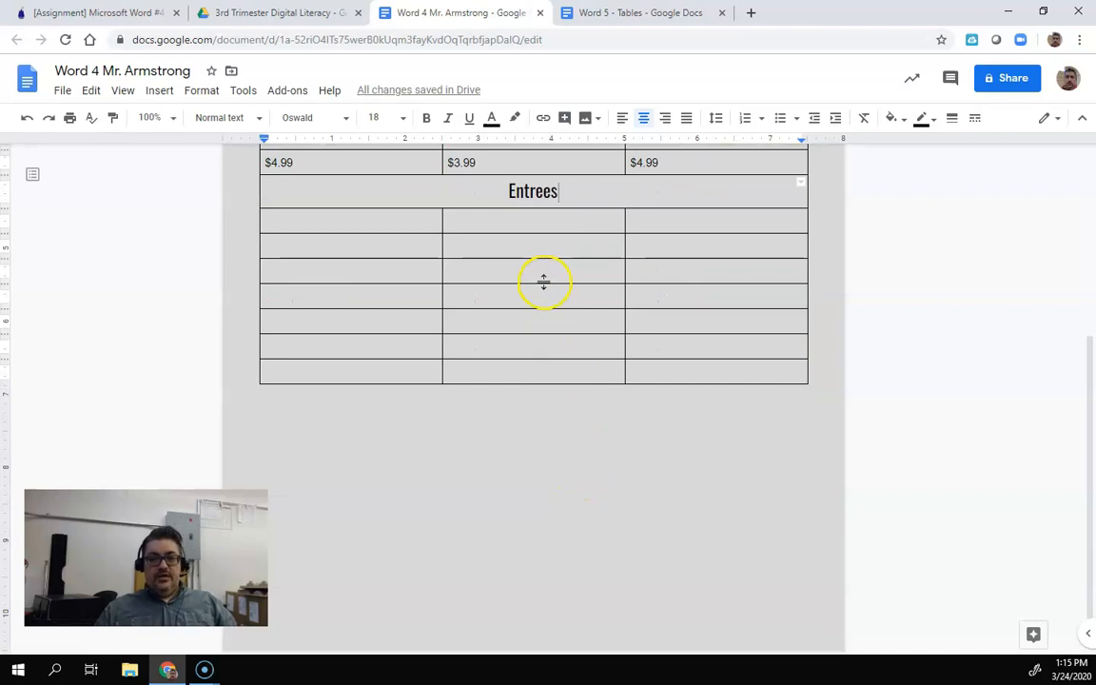
pyautogui.scroll(2, 502, 288)
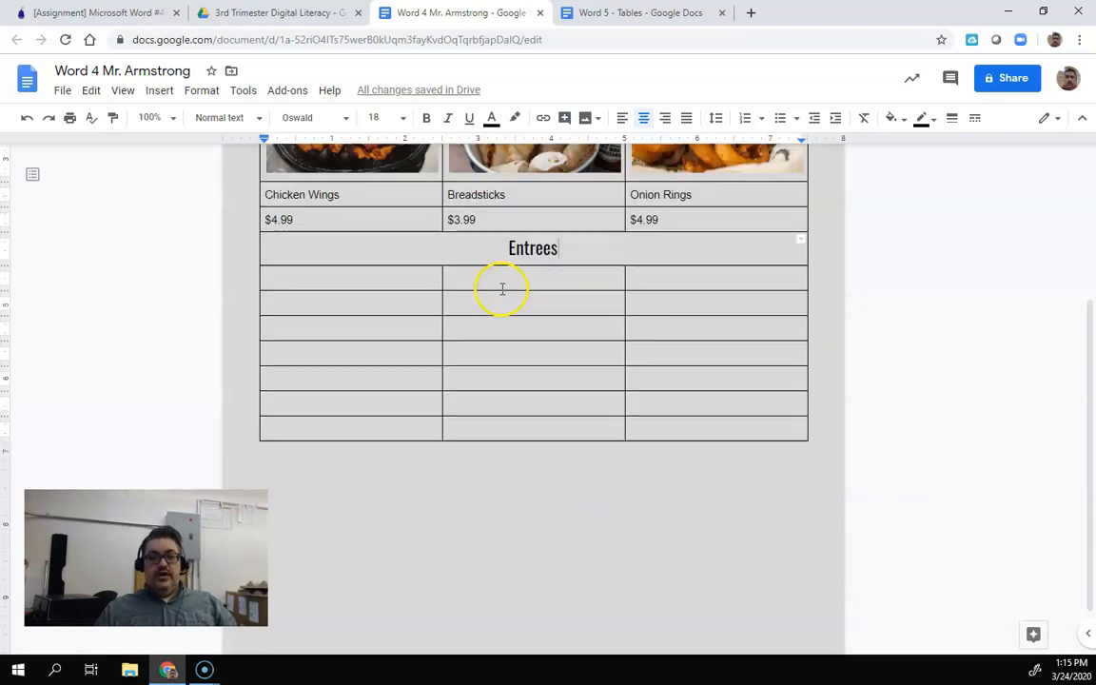
pyautogui.moveTo(416, 450); pyautogui.dragTo(685, 443)
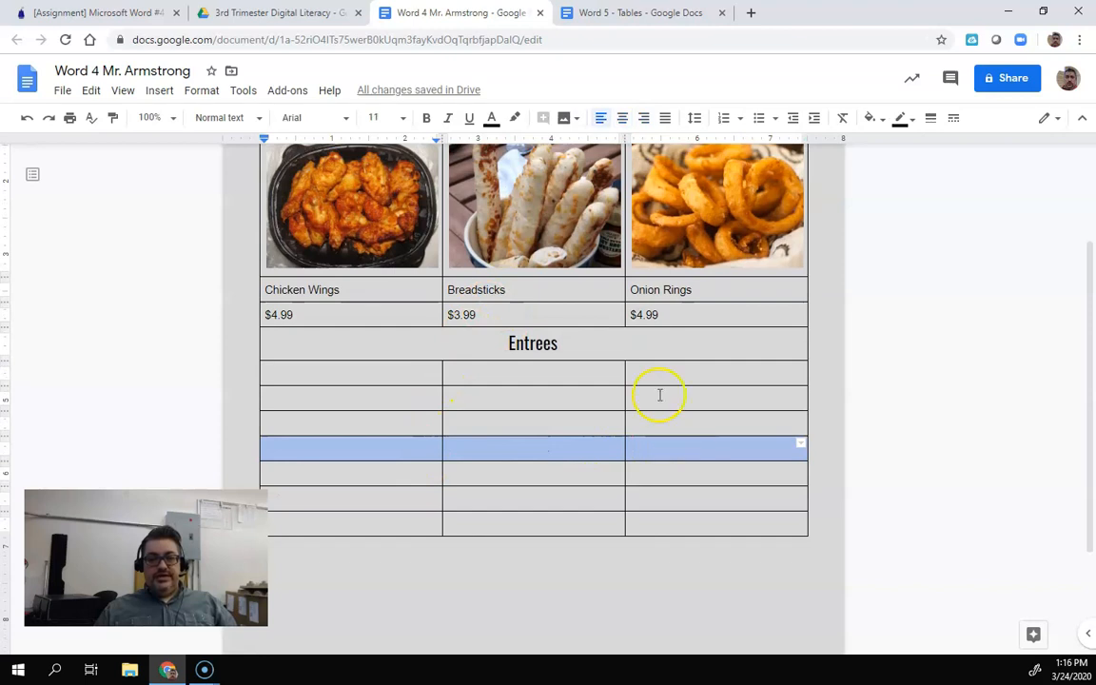
pyautogui.click(201, 91)
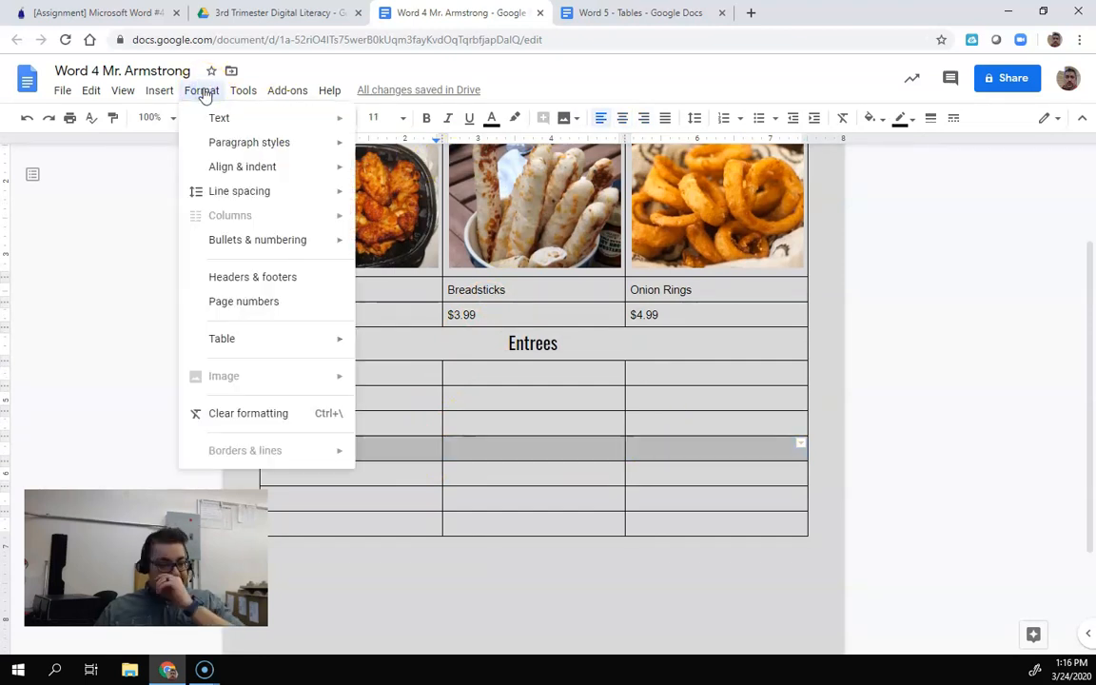
pyautogui.moveTo(265, 342)
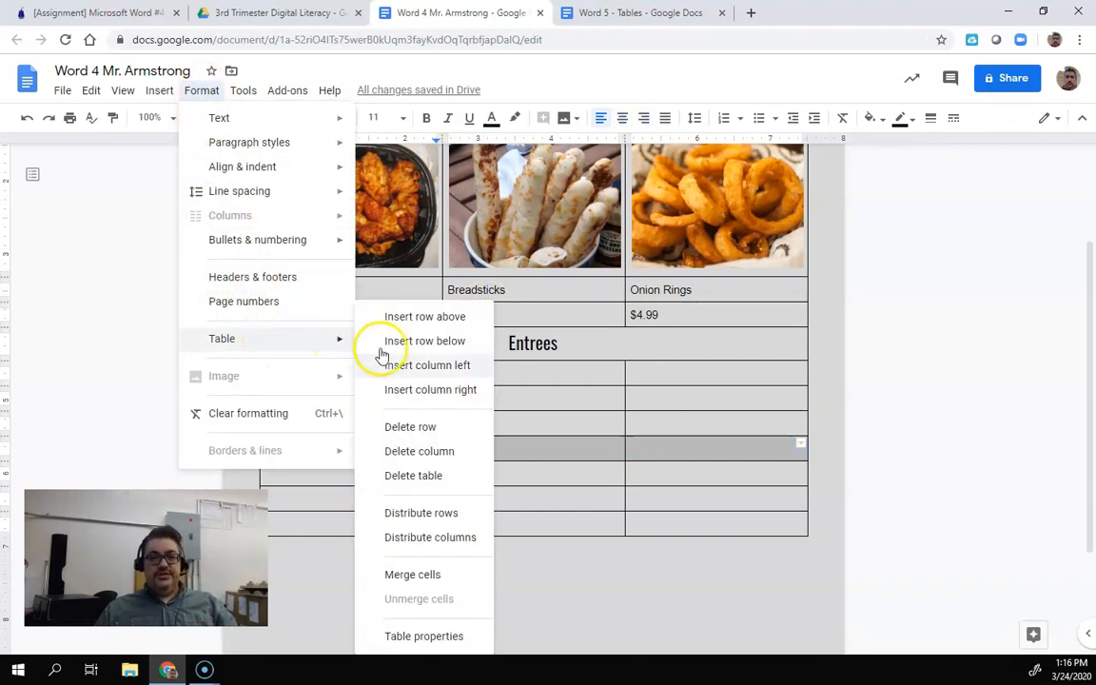
pyautogui.click(412, 576)
# - Paste the copied Appetizers heading into the newly merged row and replace its text with Desserts
pyautogui.click(570, 449)
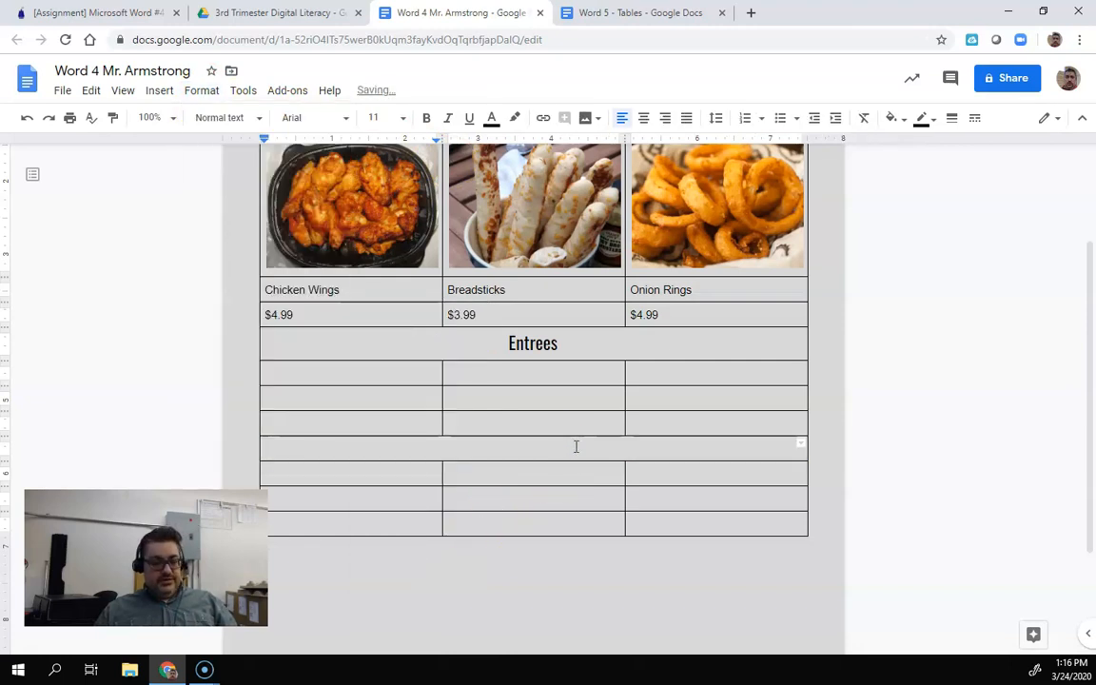
pyautogui.hotkey('ctrl', 'v')
pyautogui.moveTo(567, 456); pyautogui.dragTo(504, 453)
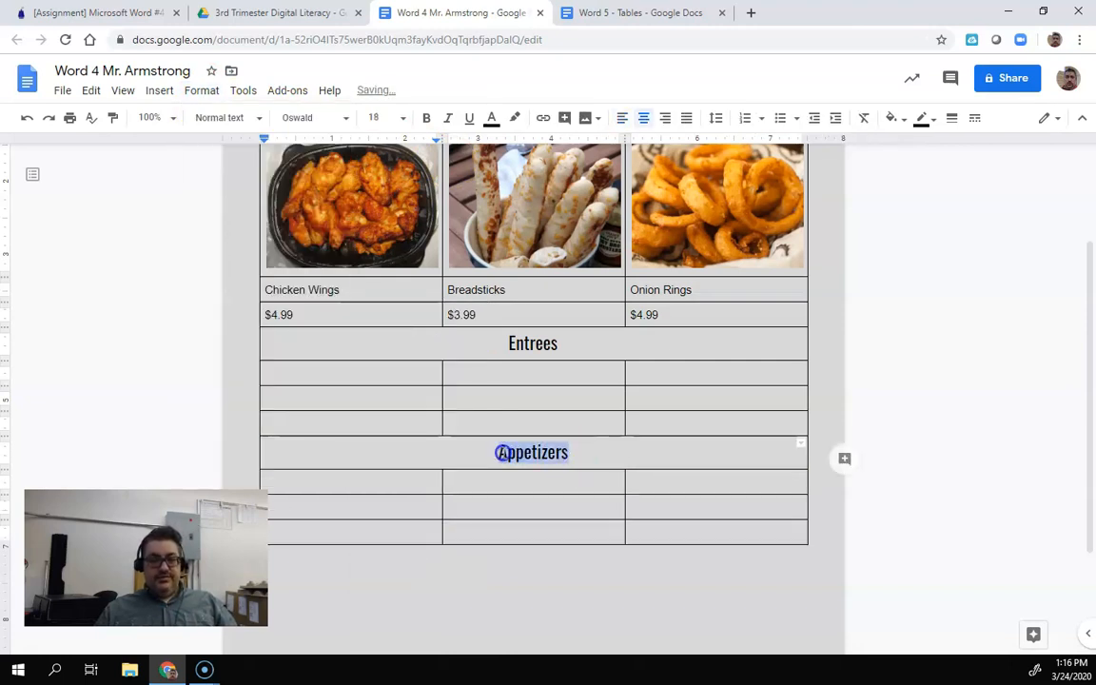
pyautogui.write('Desserts')
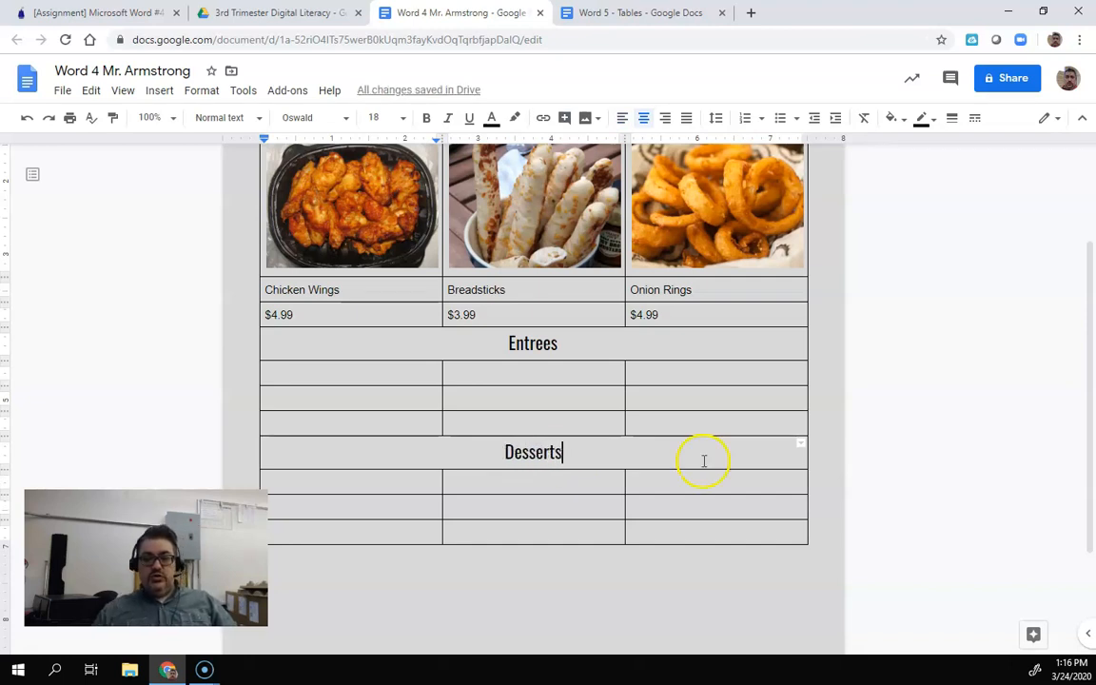
pyautogui.click(977, 446)
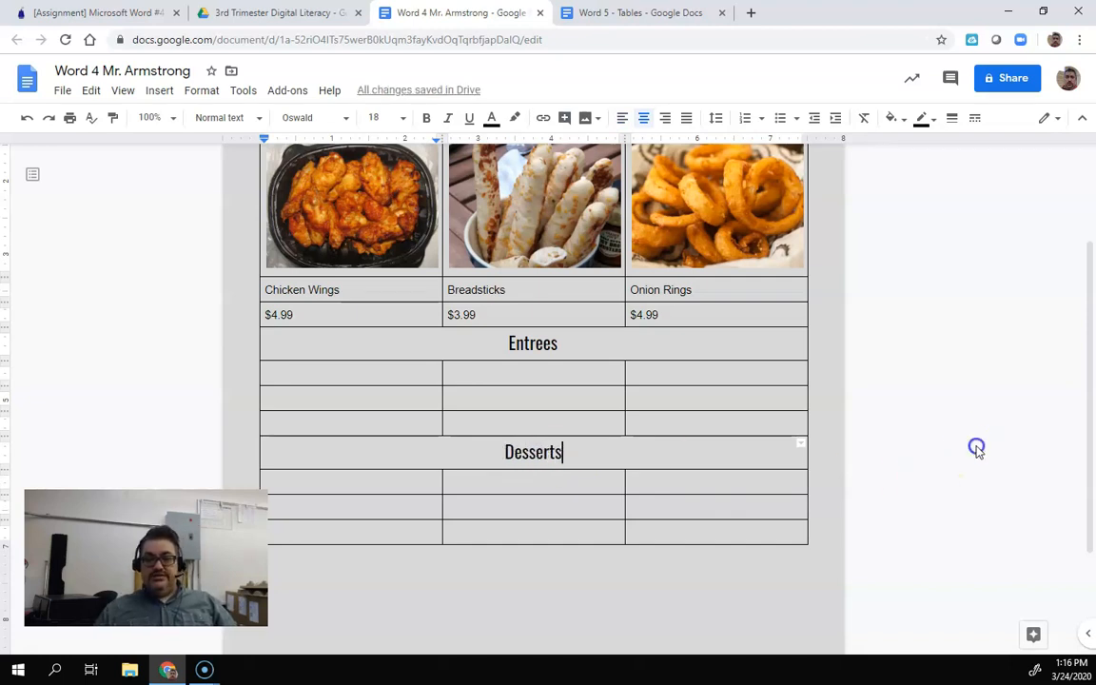
# - Check the Word 5 - Tables example, and enter Lasagna, Pizza and Tacos across the second row below the Entrees heading
pyautogui.scroll(2, 840, 325)
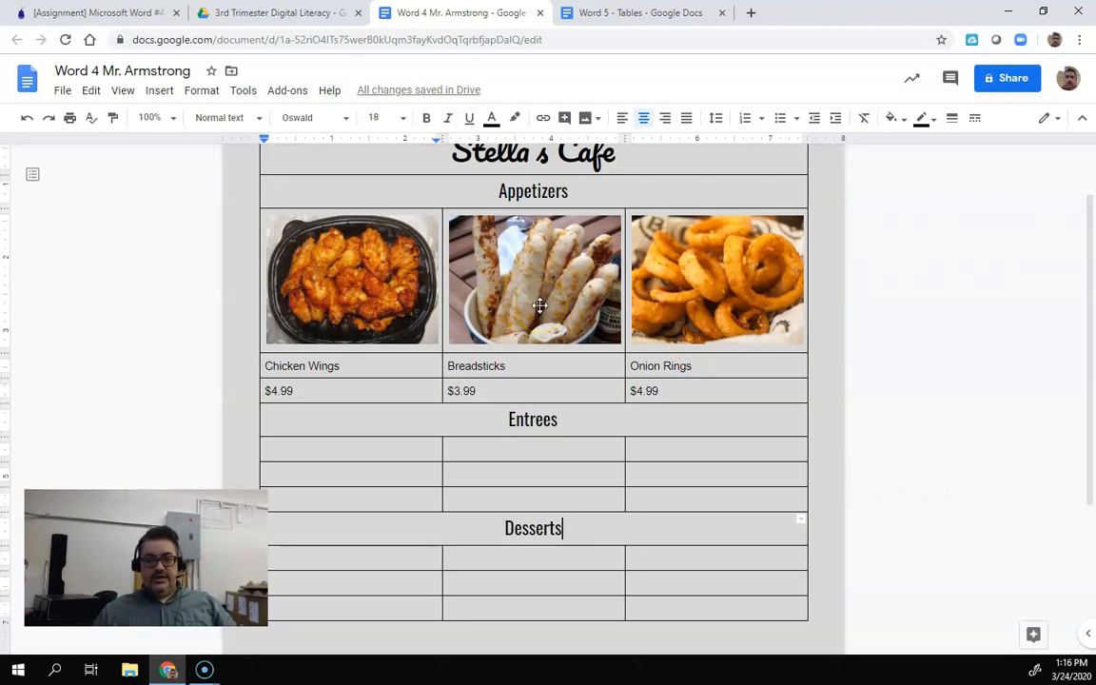
pyautogui.scroll(-2, 539, 309)
pyautogui.click(400, 405)
pyautogui.click(616, 15)
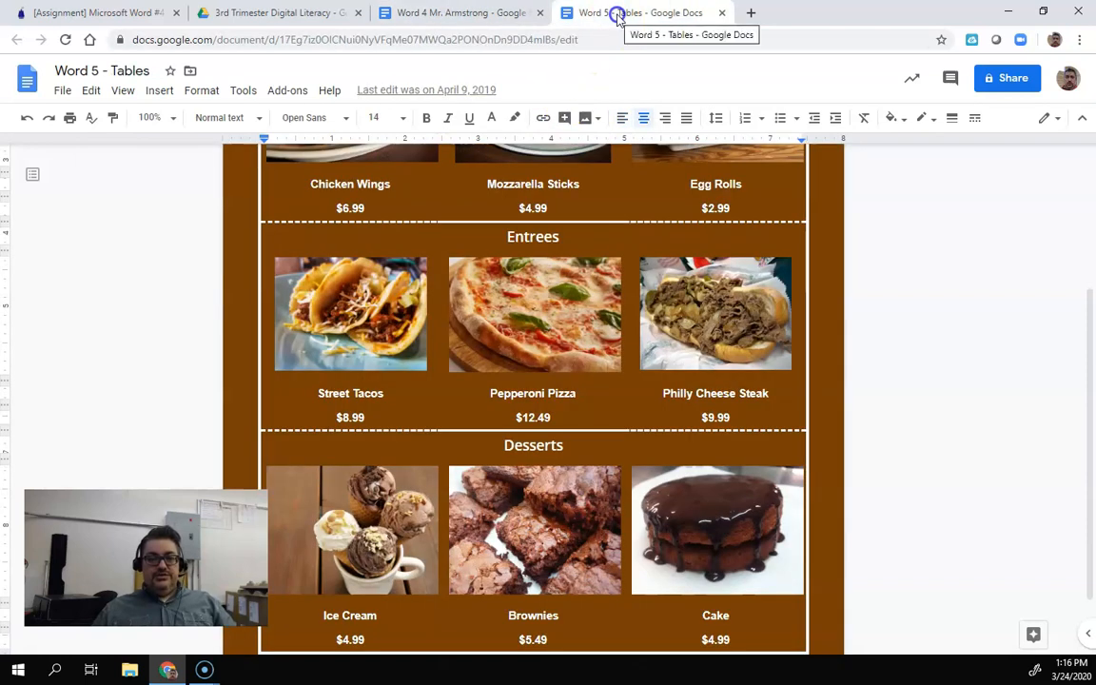
pyautogui.click(451, 16)
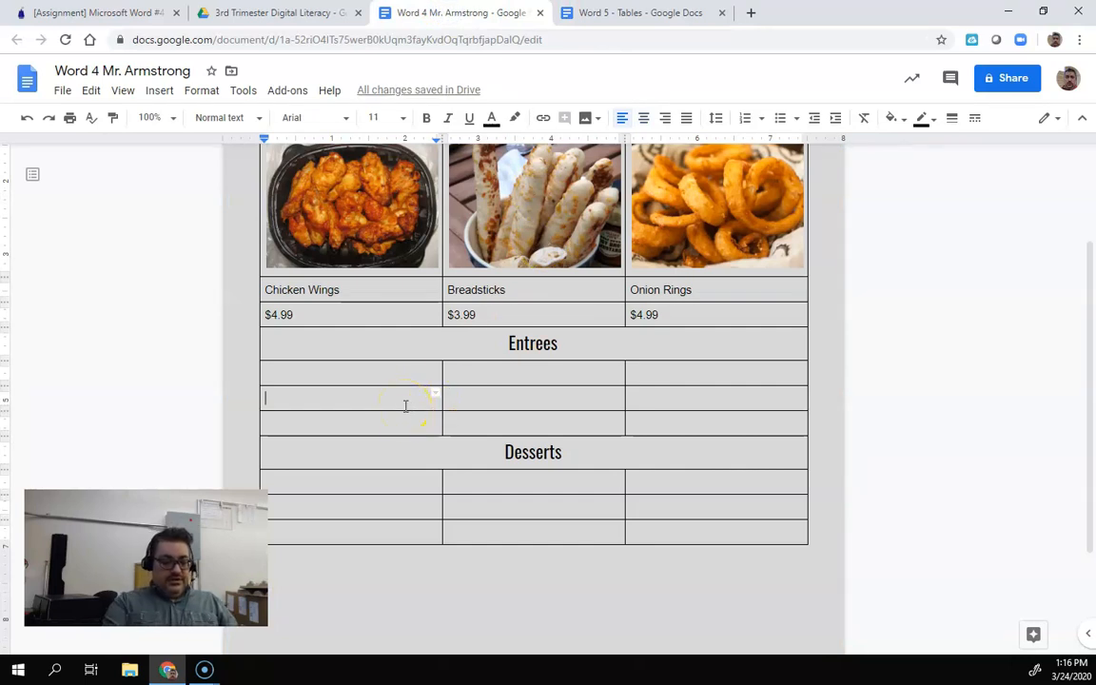
pyautogui.write('Lan')
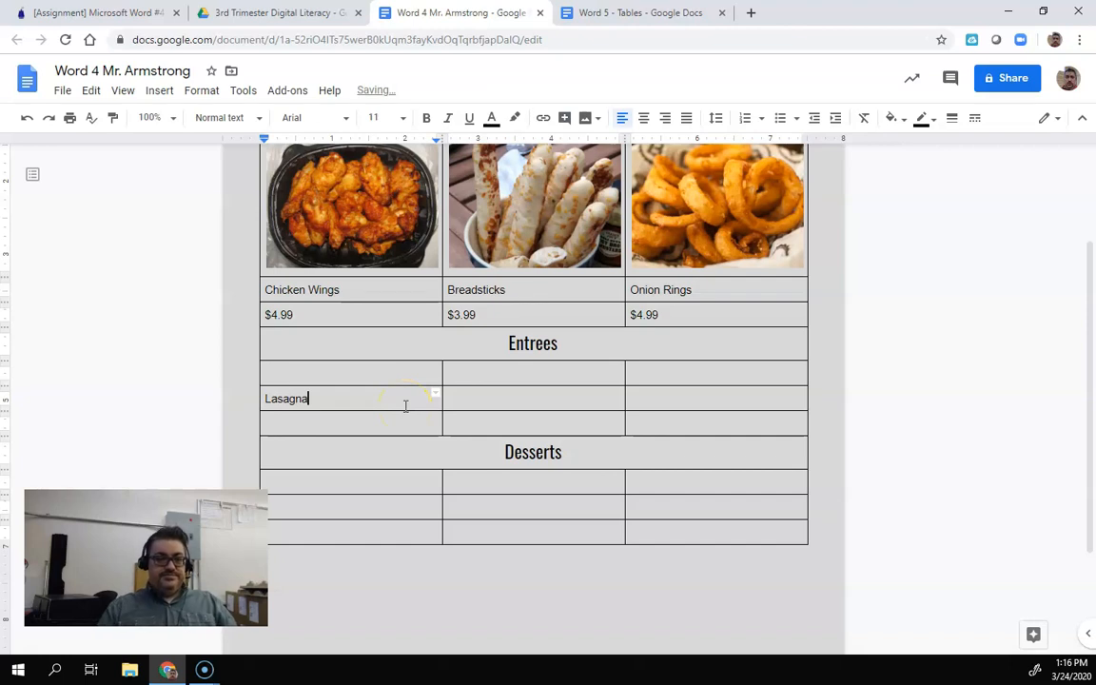
pyautogui.click(480, 403)
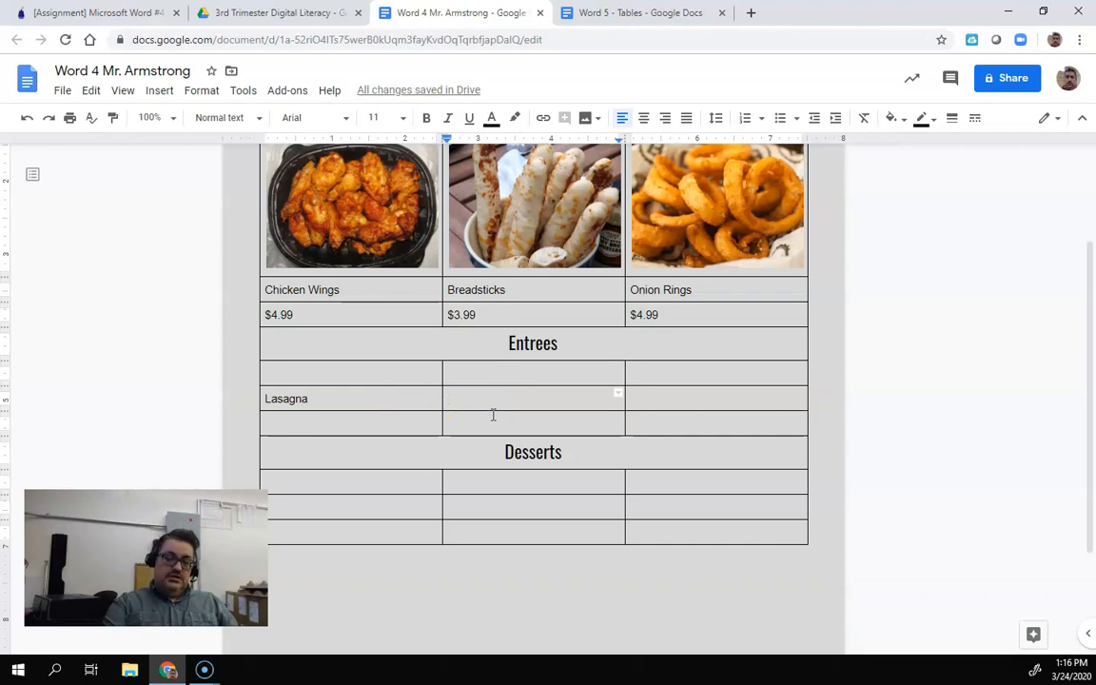
pyautogui.write('Pizza')
pyautogui.press('Tab')
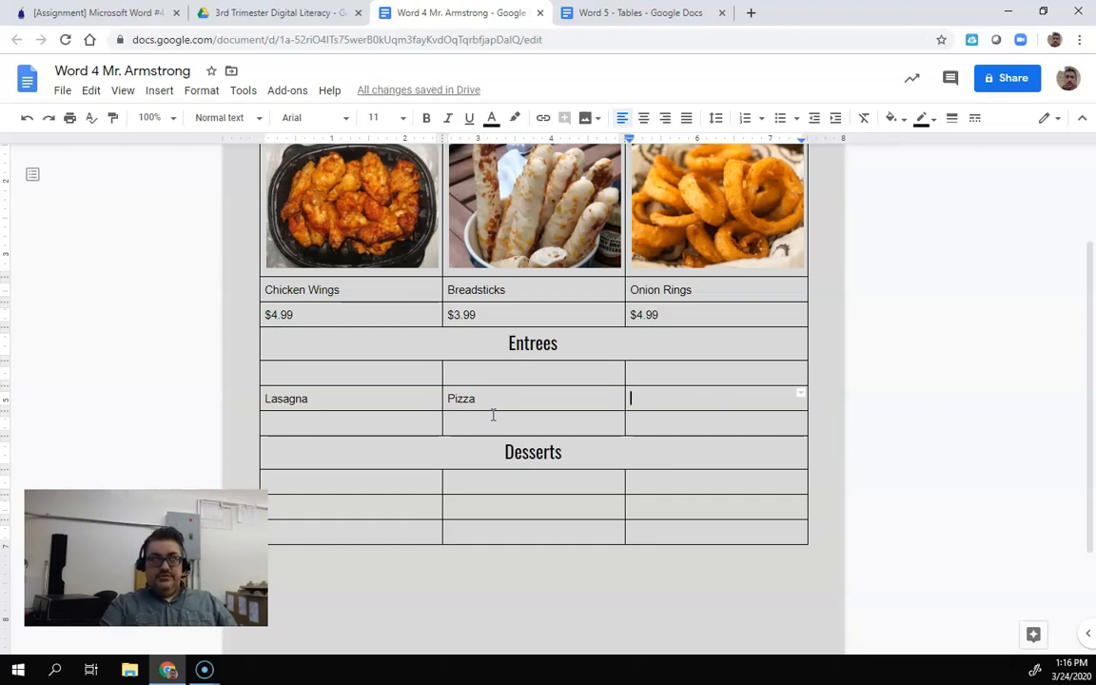
pyautogui.write('Tacos')
# - Enter the entree prices below the item names: $8.99 for Lasagna, $7.99 for Pizza and $6.99 for Tacos
pyautogui.doubleClick(391, 428)
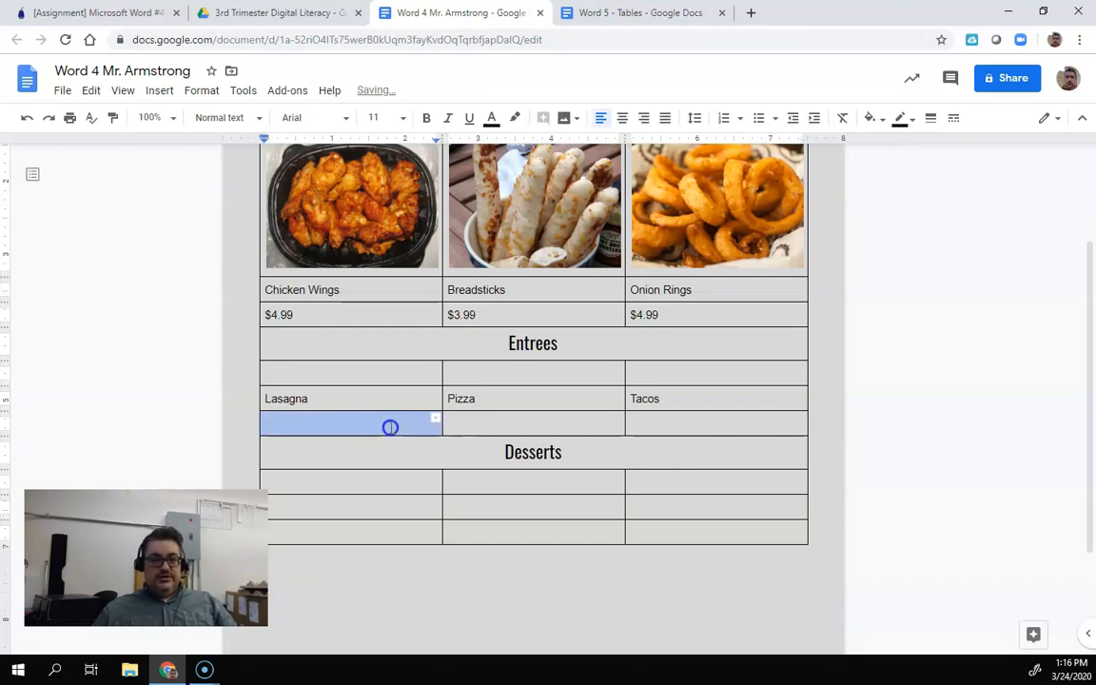
pyautogui.click(390, 426)
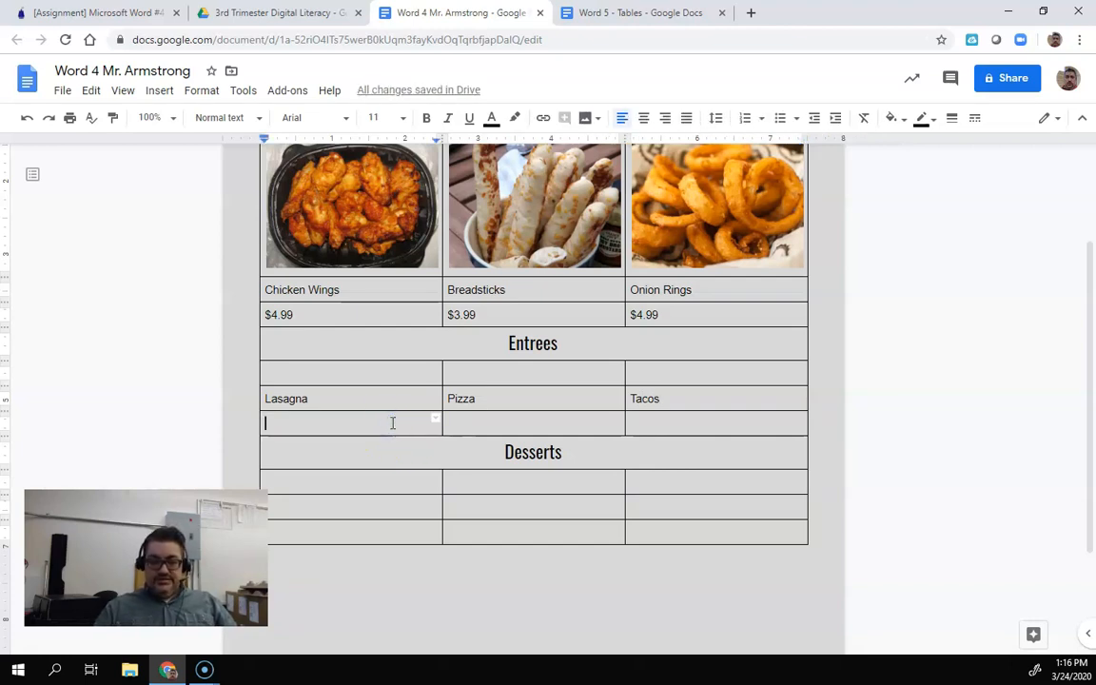
pyautogui.write('$8.99')
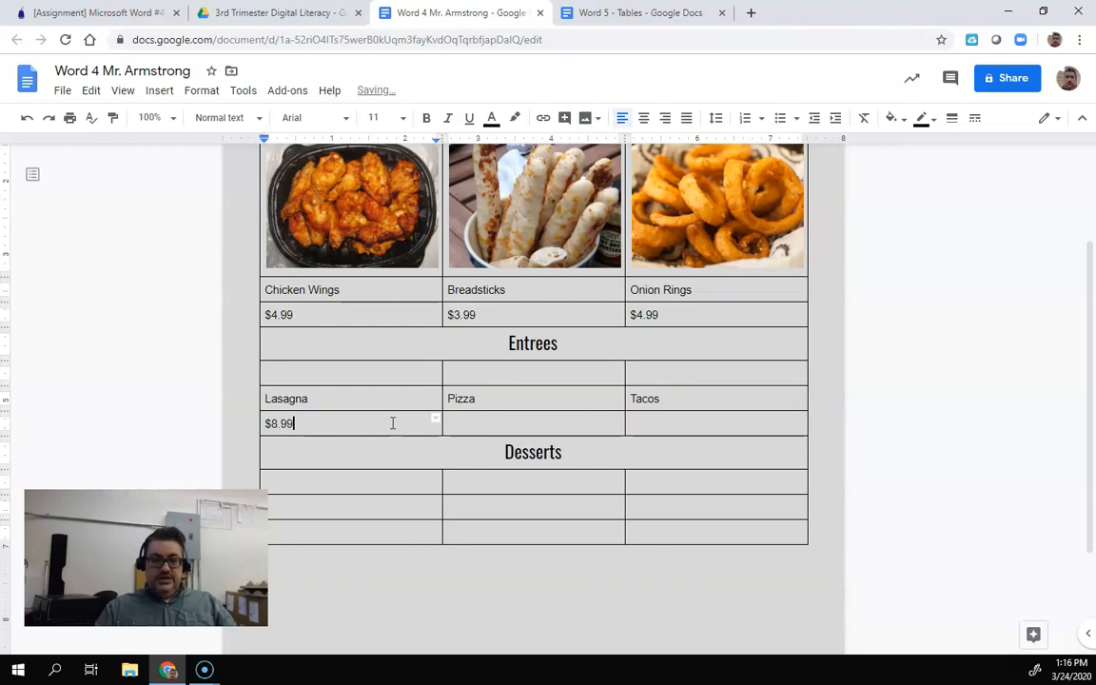
pyautogui.press('Tab')
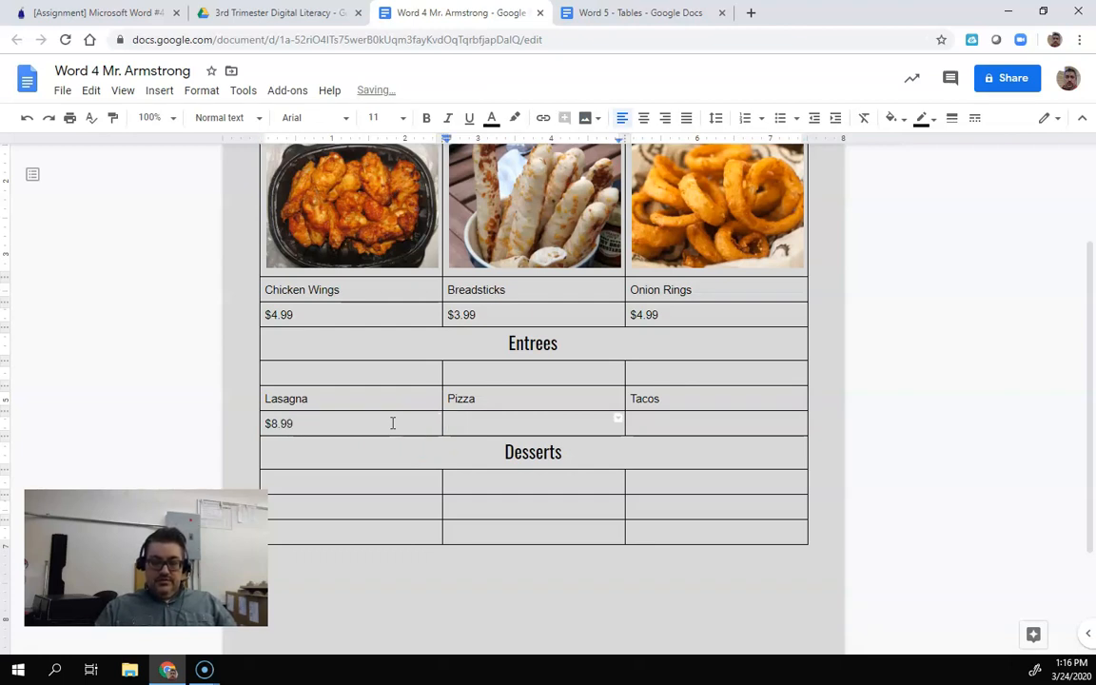
pyautogui.write('$7.99')
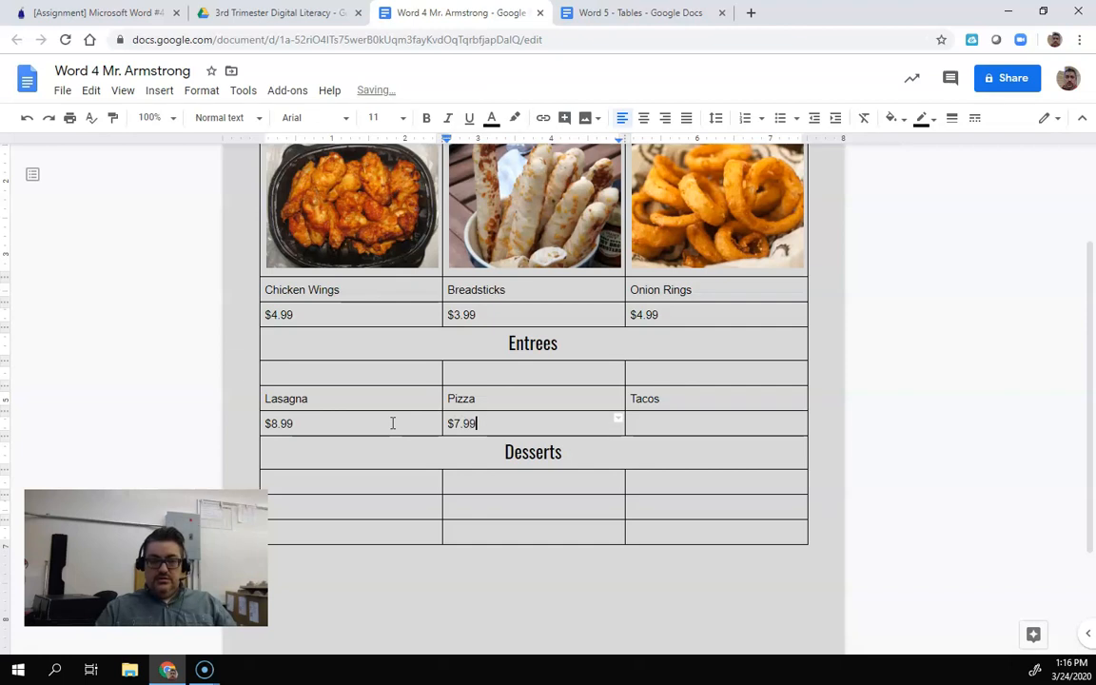
pyautogui.press('Tab')
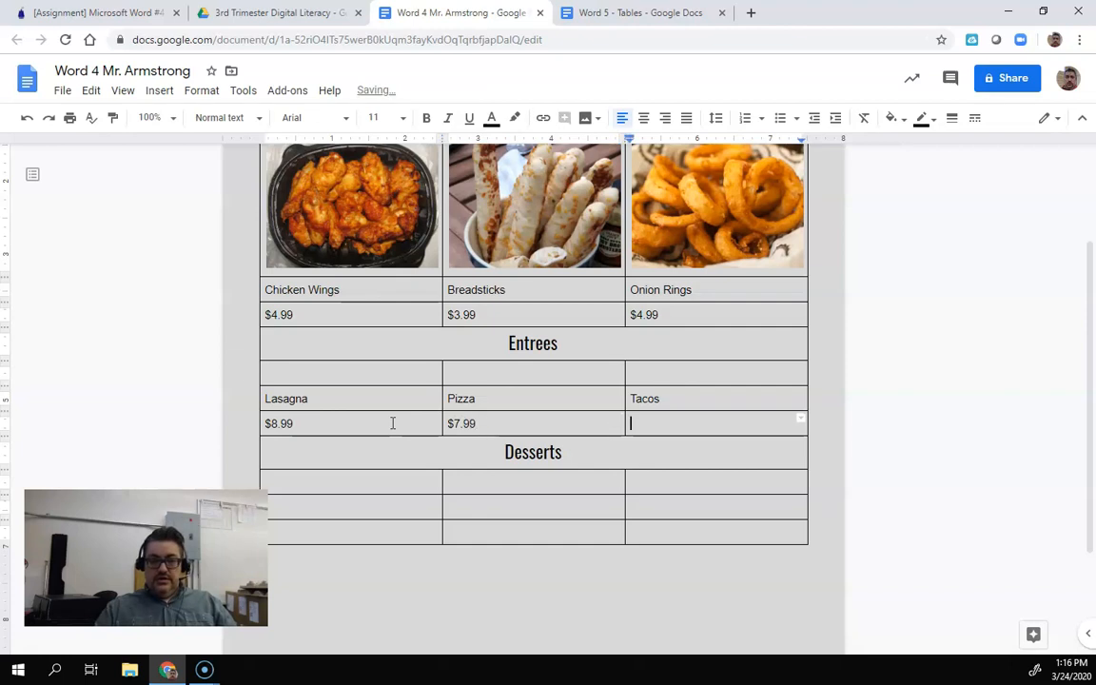
pyautogui.write('$6.99')
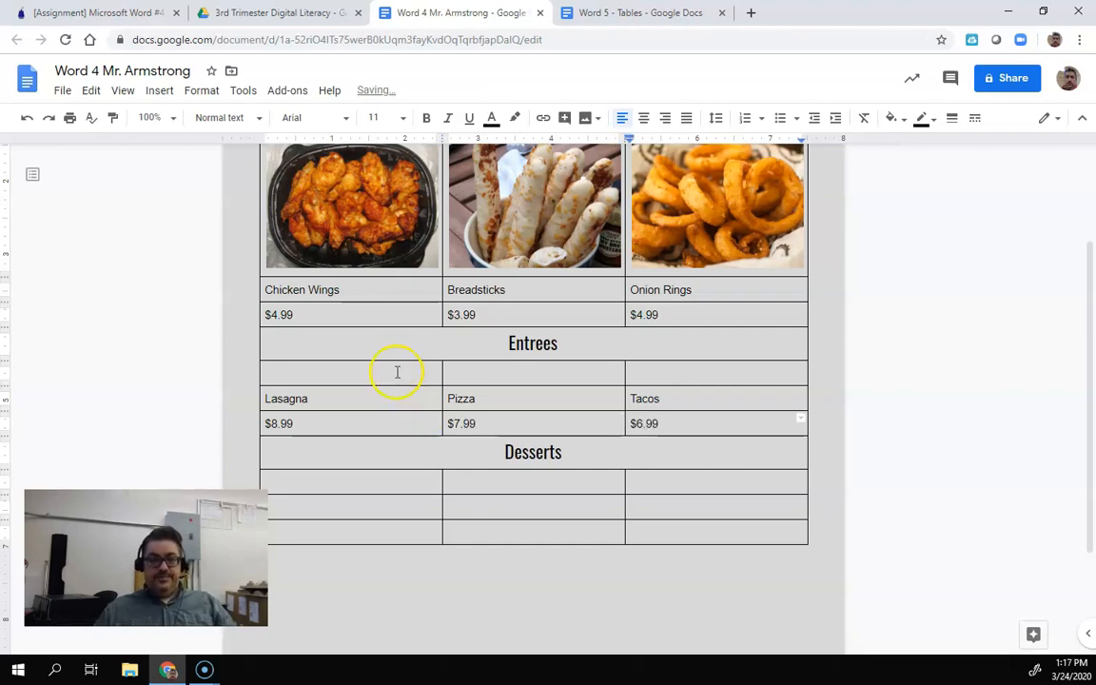
# - Change the third entree's name to Street Tacos
pyautogui.click(630, 399)
pyautogui.write('Ste')
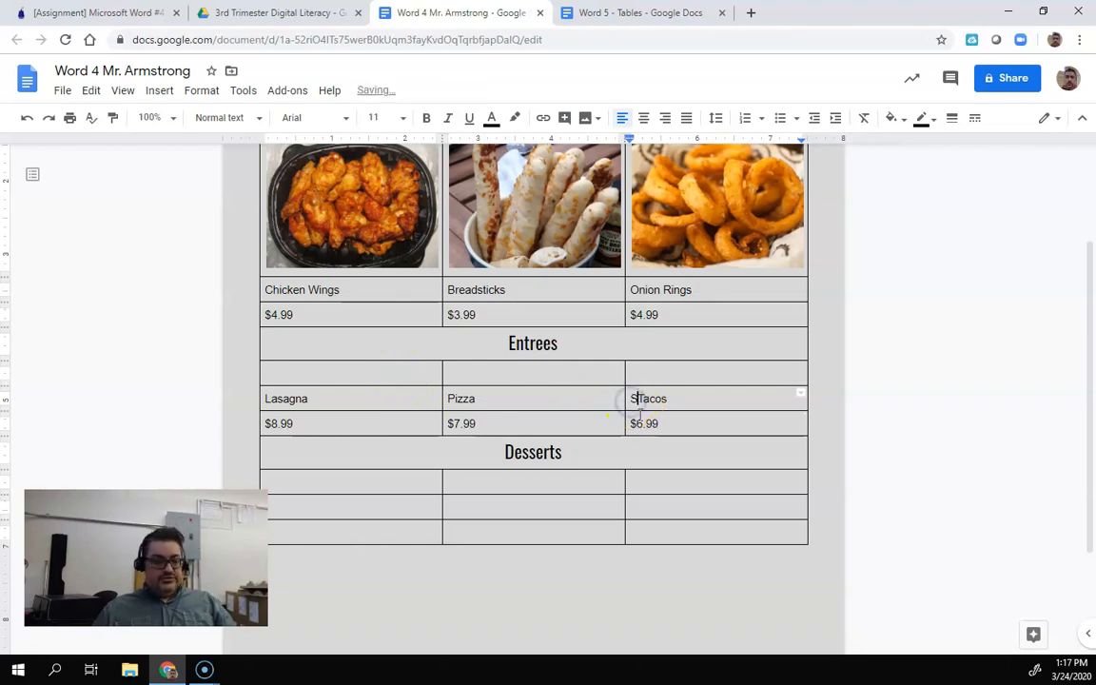
pyautogui.write('eet')
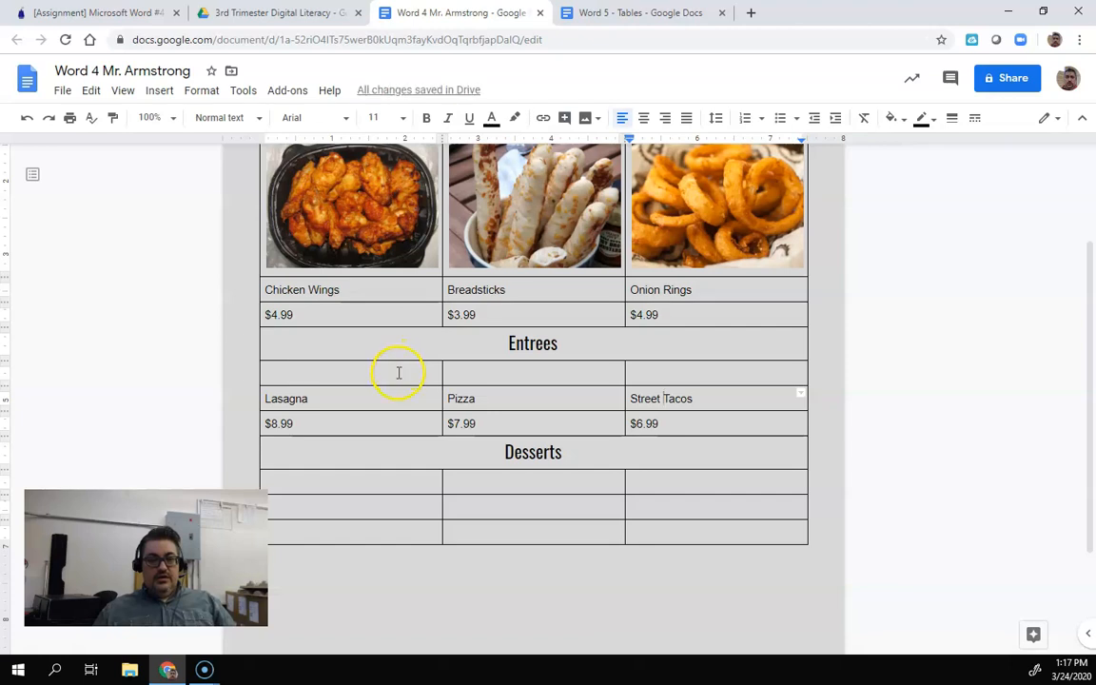
# - Enter Chocolate Cake and Milkshake in the first two cells of the second row below the Desserts heading
pyautogui.scroll(-2, 400, 371)
pyautogui.click(407, 436)
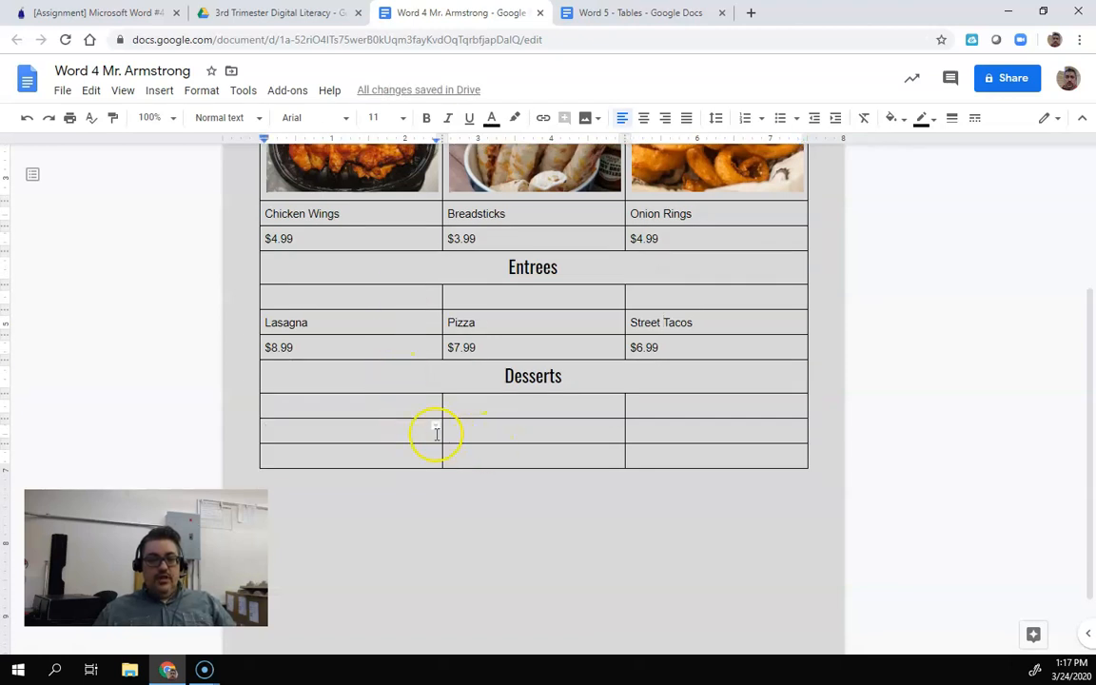
pyautogui.scroll(2, 374, 313)
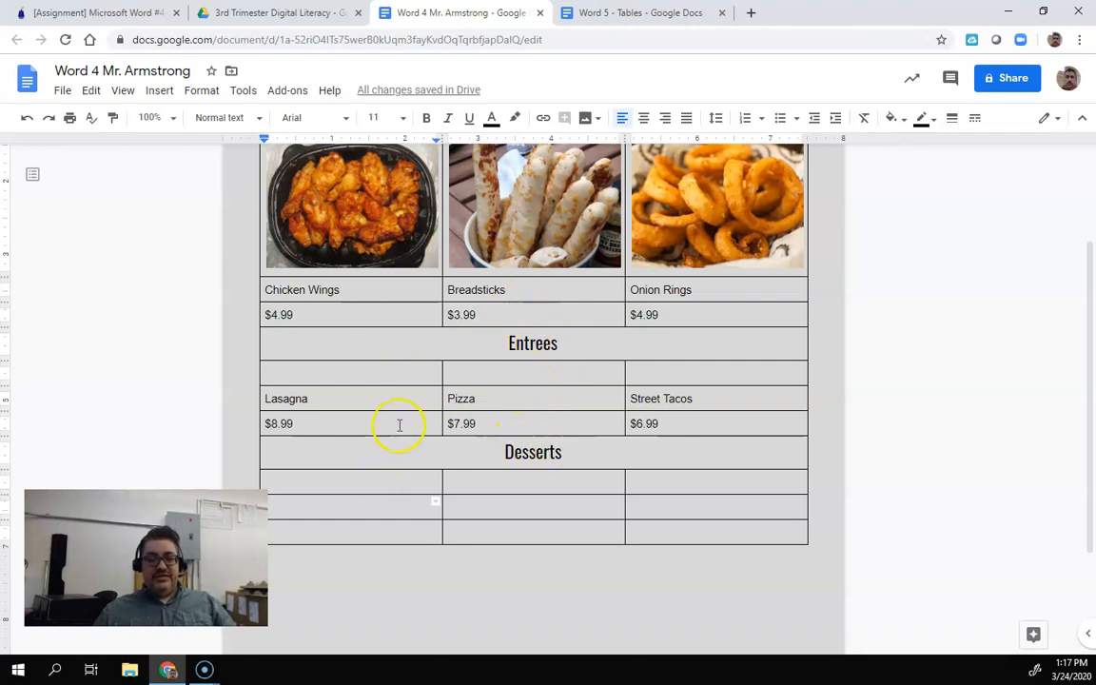
pyautogui.scroll(-2, 399, 425)
pyautogui.write('Chocolate')
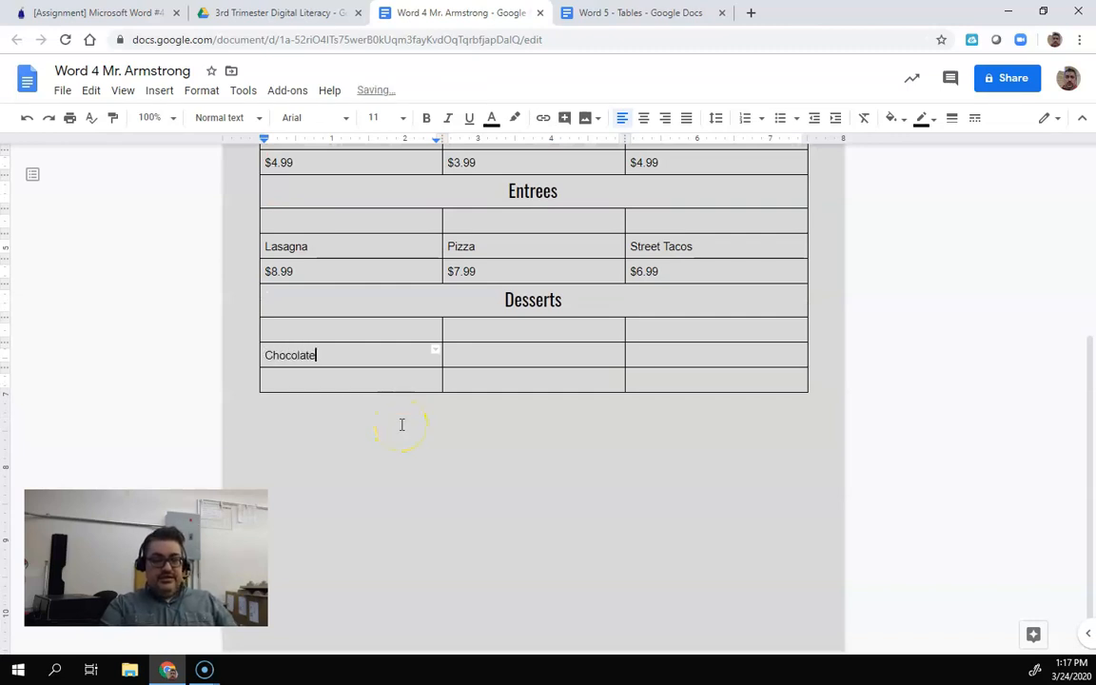
pyautogui.write(' Cake')
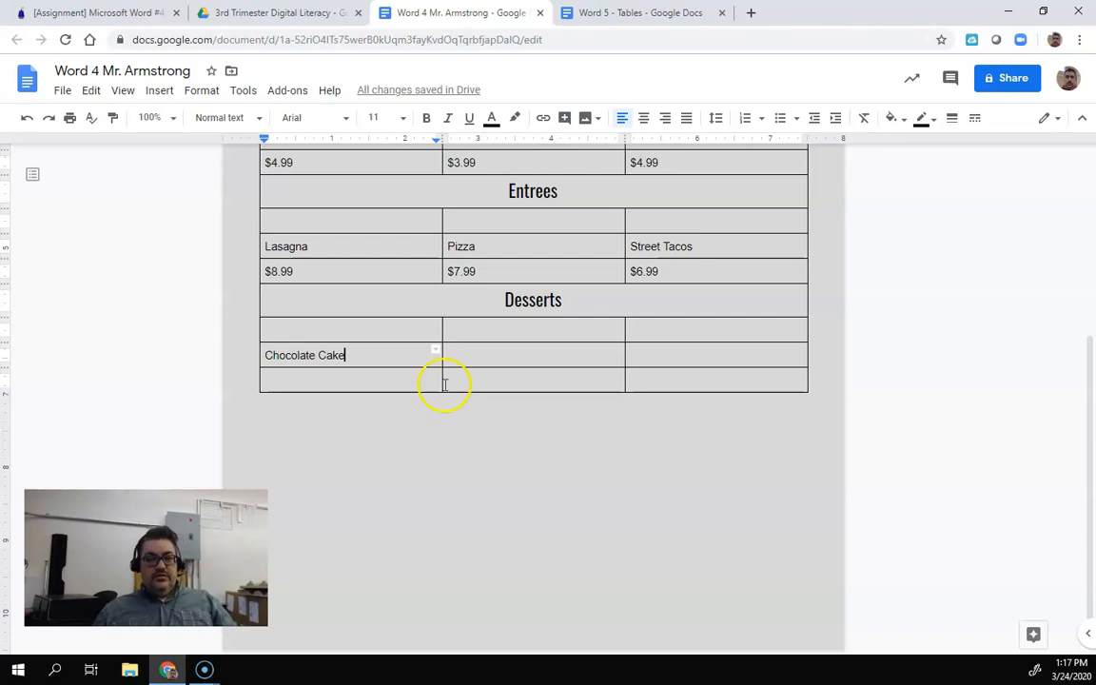
pyautogui.click(461, 359)
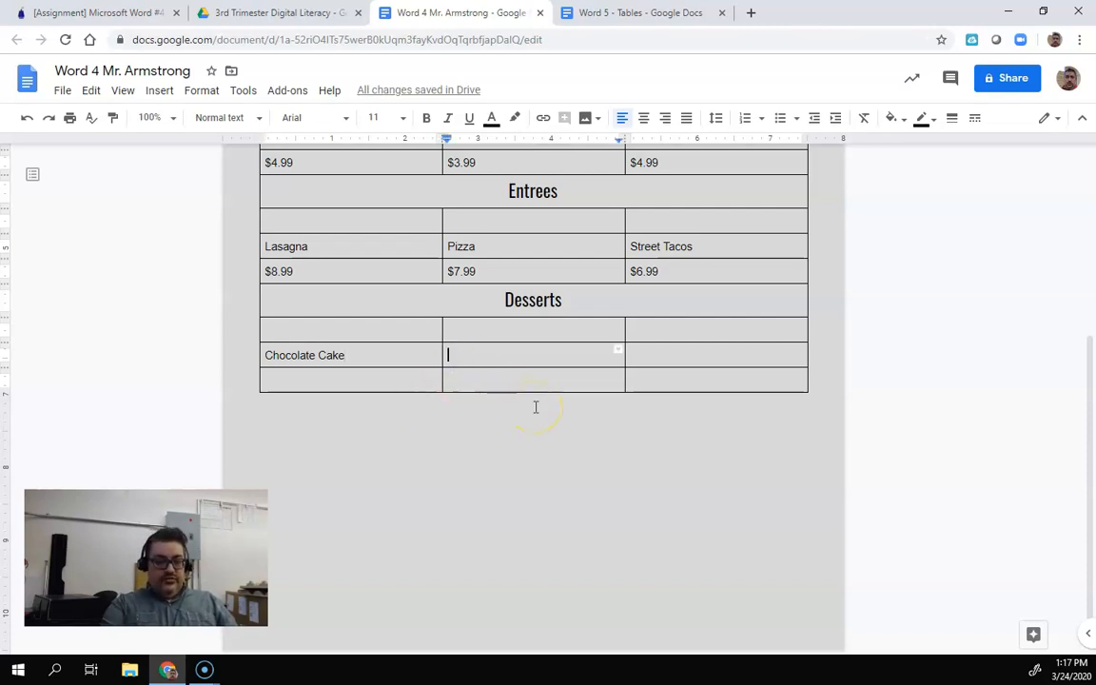
pyautogui.write('Milkshake')
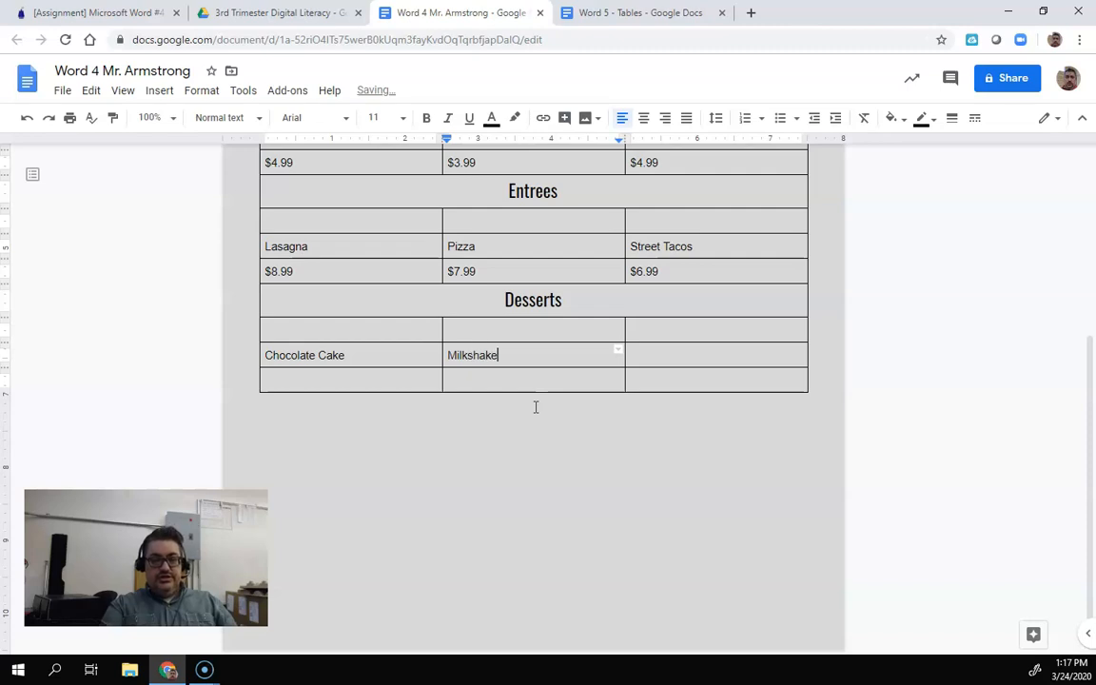
# - Check the Word 5 - Tables example, and enter Apple Pie as the third dessert name beside Milkshake
pyautogui.click(590, 9)
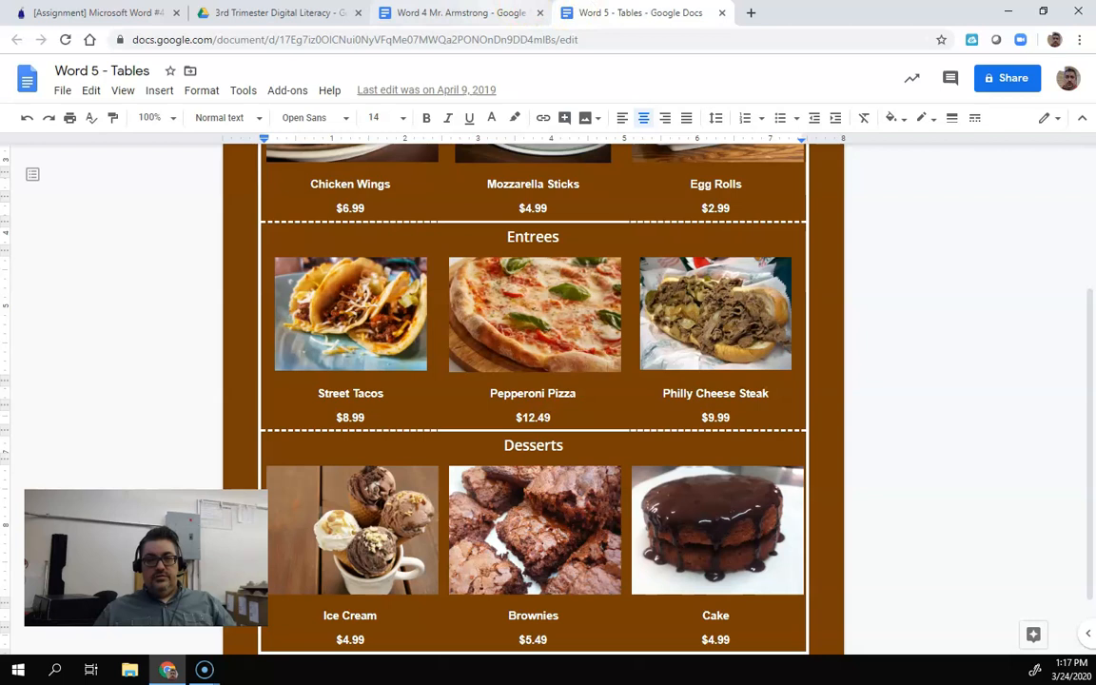
pyautogui.click(456, 12)
pyautogui.moveTo(639, 361); pyautogui.dragTo(728, 408)
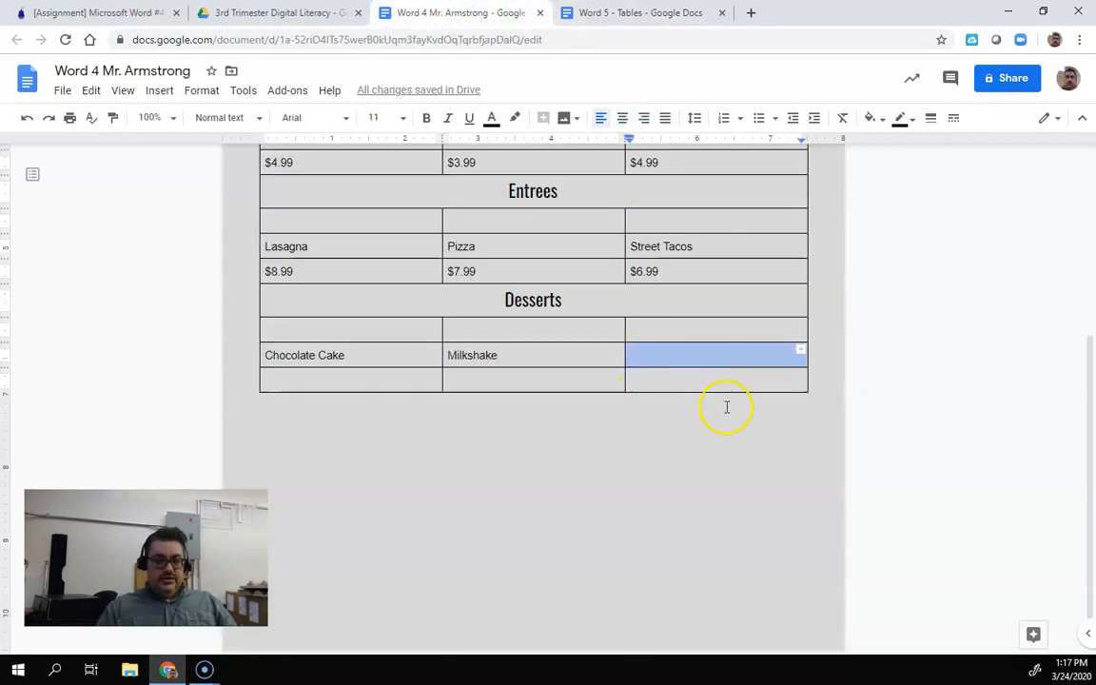
pyautogui.click(735, 356)
pyautogui.write('Apple Pie')
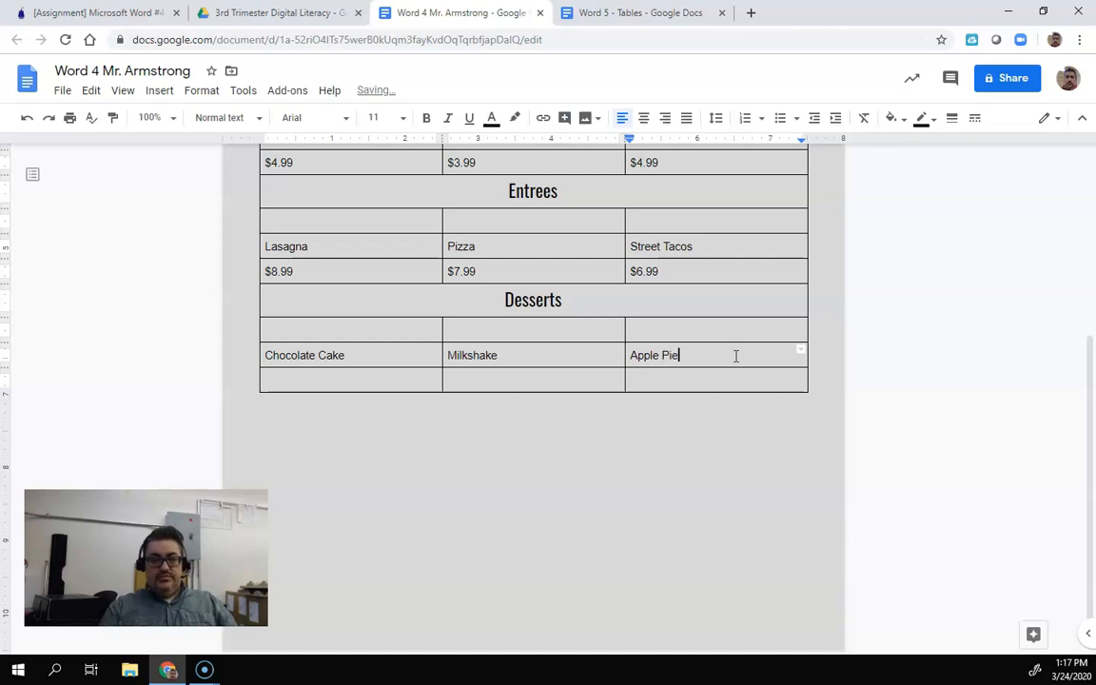
# - Enter the dessert prices below the item names: $4.99 for Chocolate Cake, $3.99 for Milkshake and $3.99 for Apple Pie
pyautogui.click(348, 379)
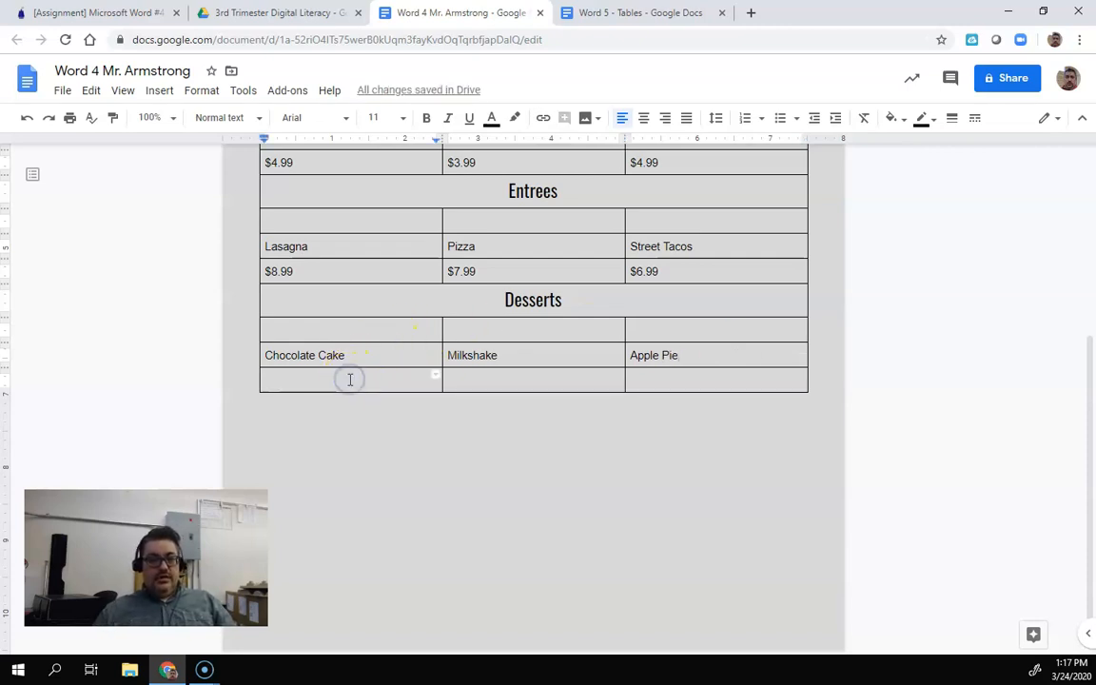
pyautogui.write('$4.99')
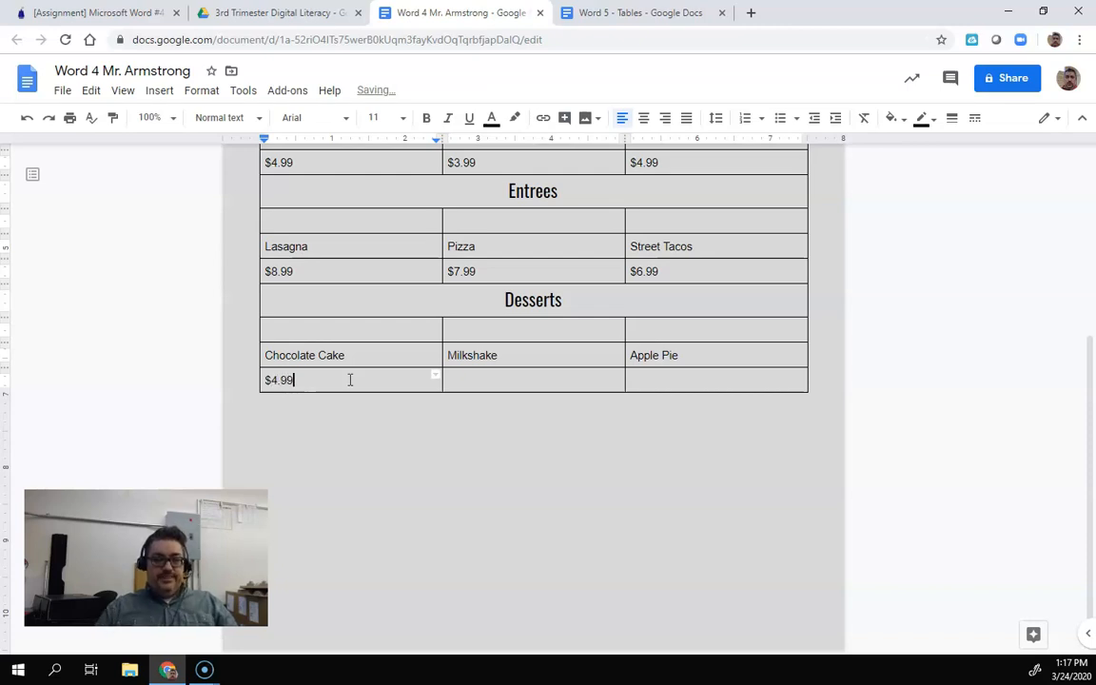
pyautogui.click(509, 379)
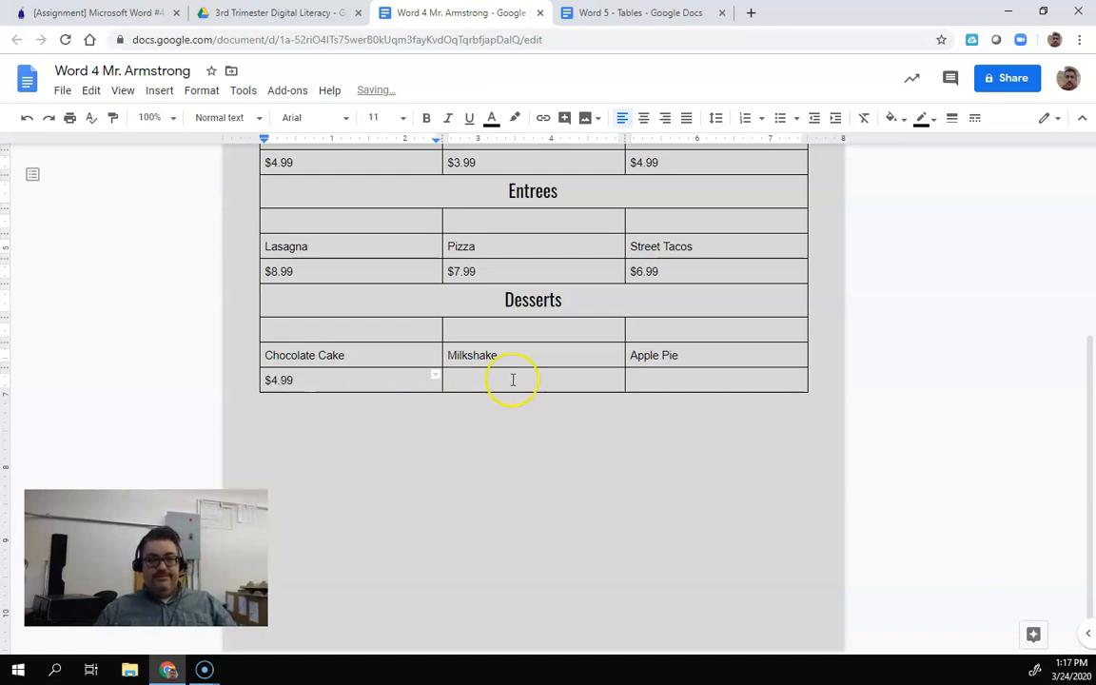
pyautogui.write('$3.99')
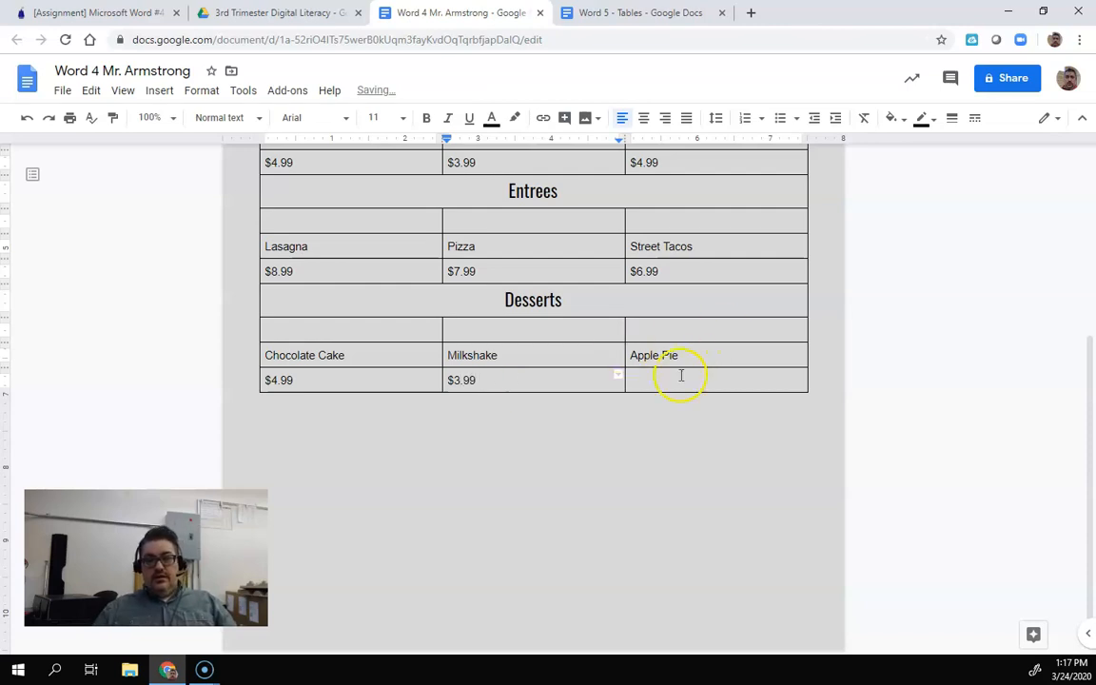
pyautogui.click(682, 375)
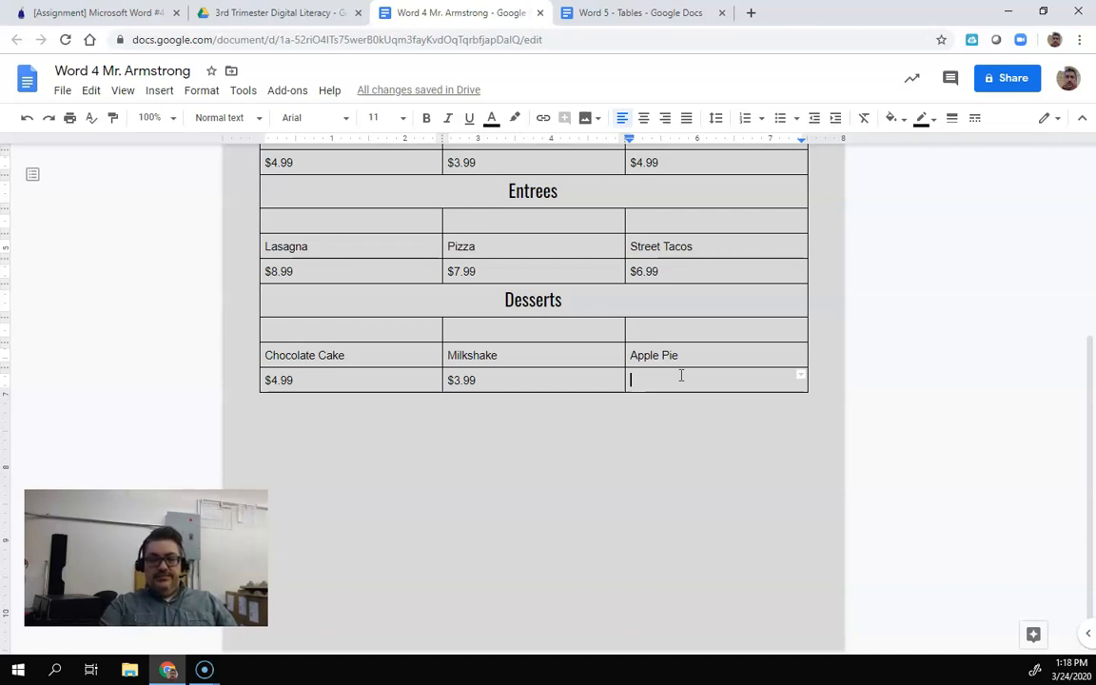
pyautogui.write('$')
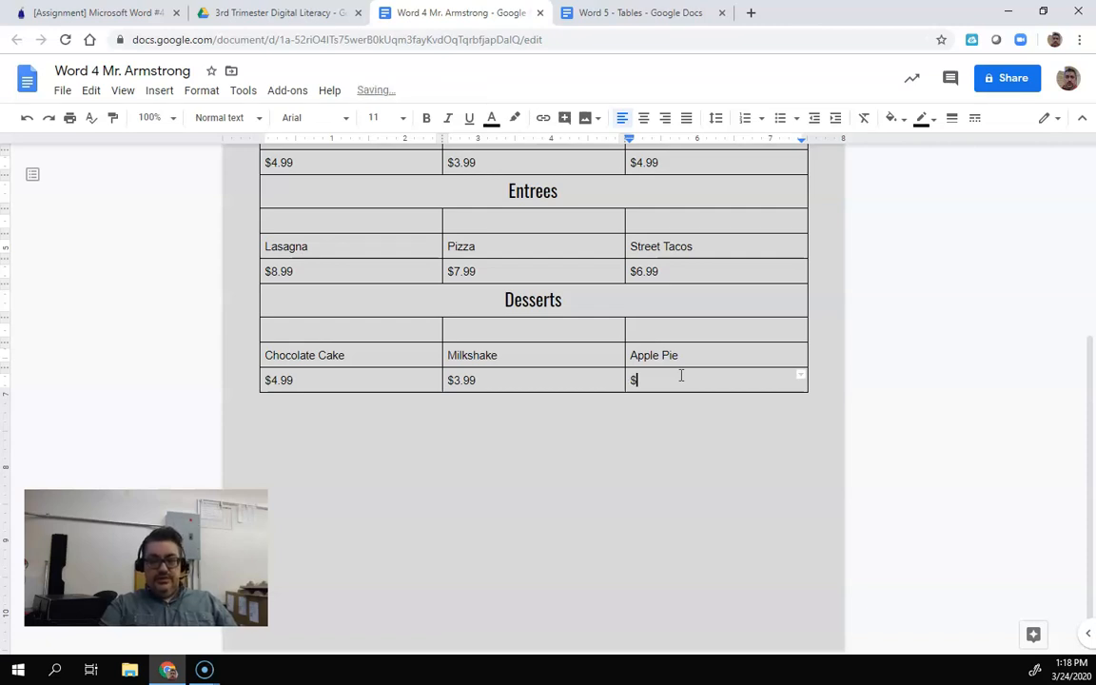
pyautogui.write('3.99')
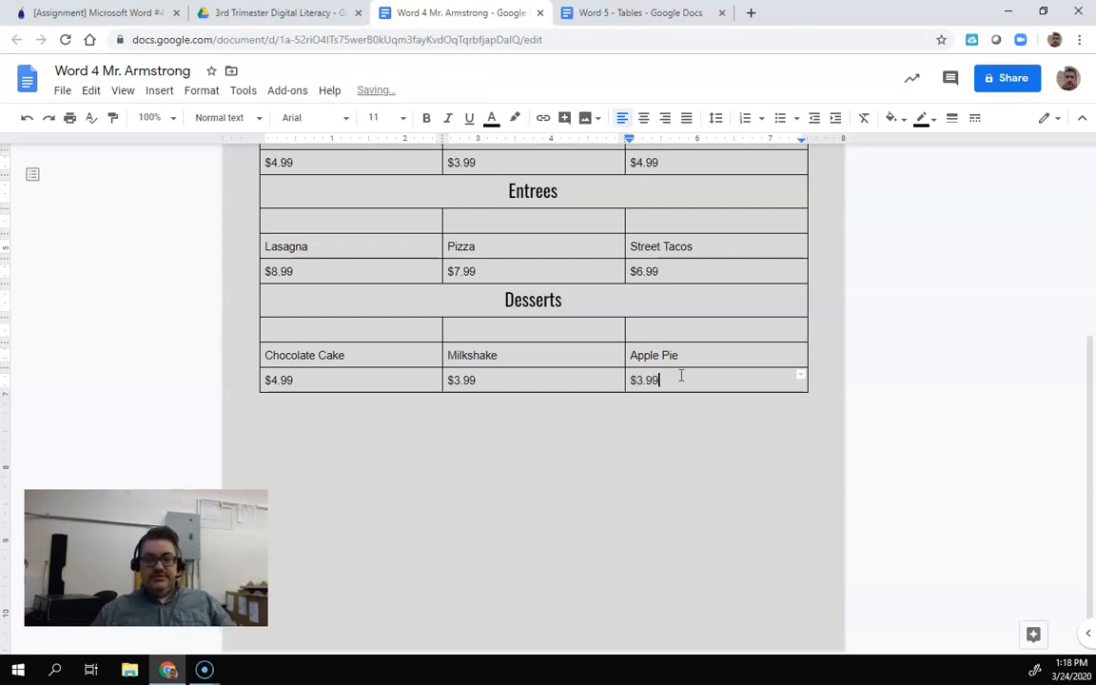
# - Change the third dessert's name to Apple Pie (slice), and place the cursor in the empty image cell above Lasagna
pyautogui.click(683, 353)
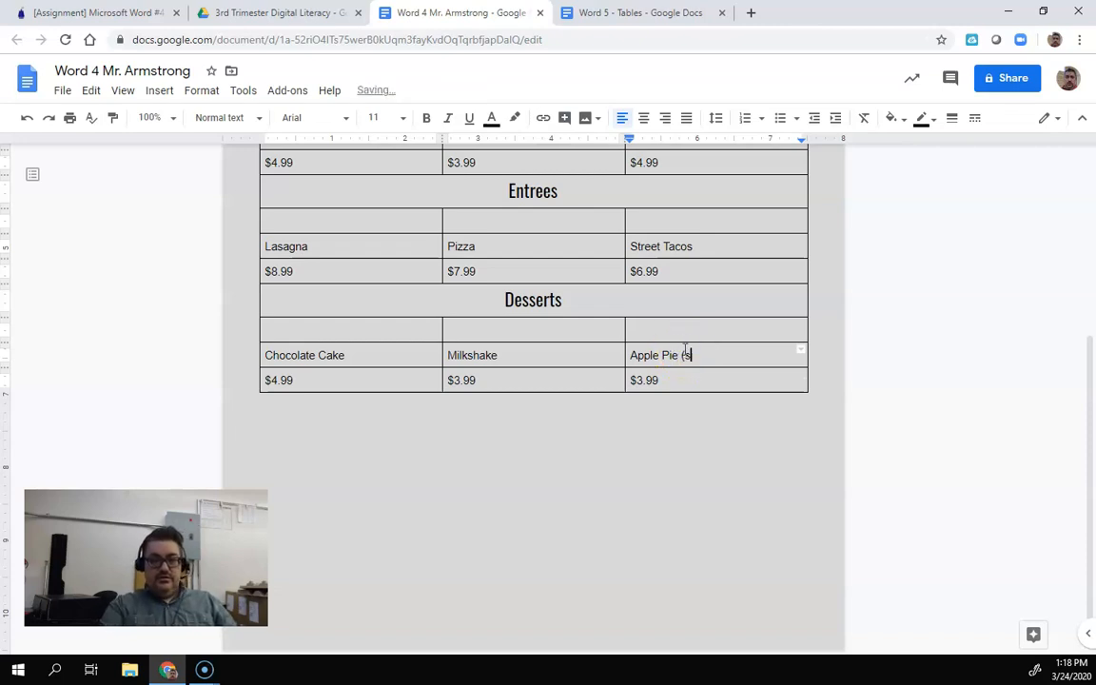
pyautogui.write('(slice)')
pyautogui.scroll(3, 757, 358)
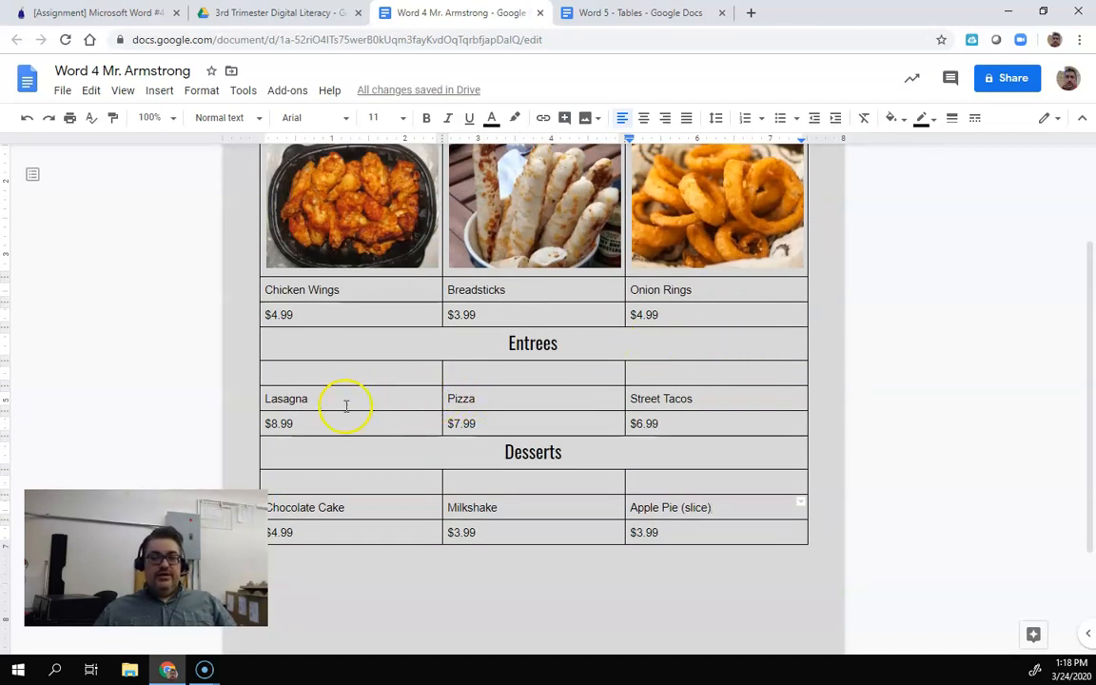
pyautogui.click(364, 370)
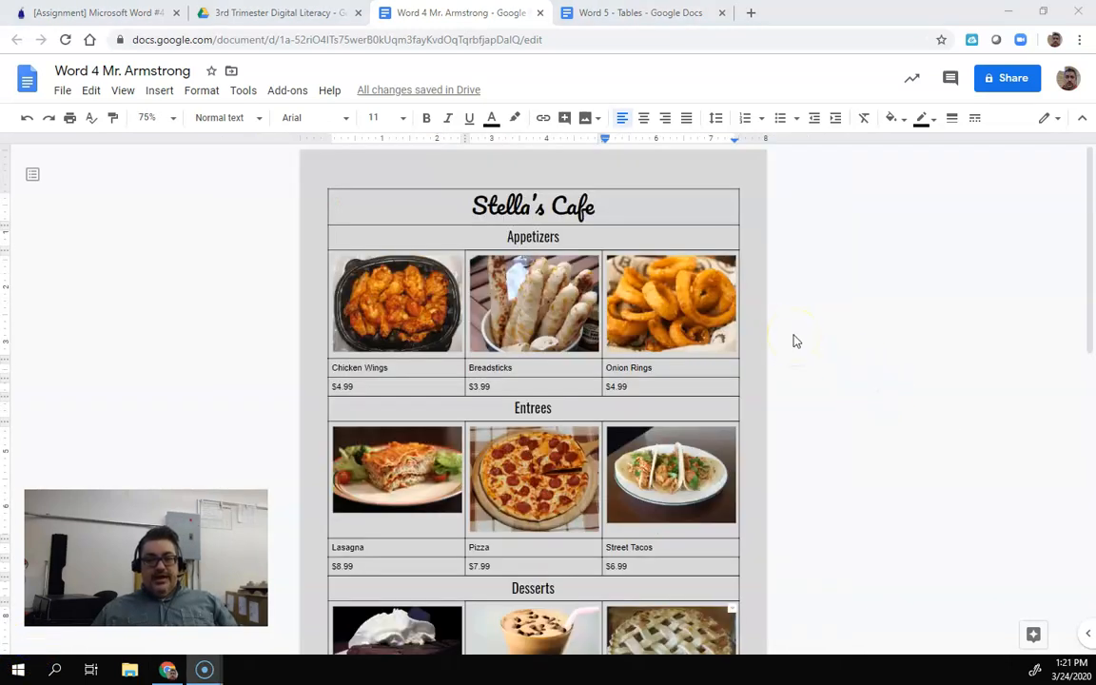
# - Review the images in all three menu sections and where the page break splits the Desserts rows
pyautogui.scroll(-2, 797, 341)
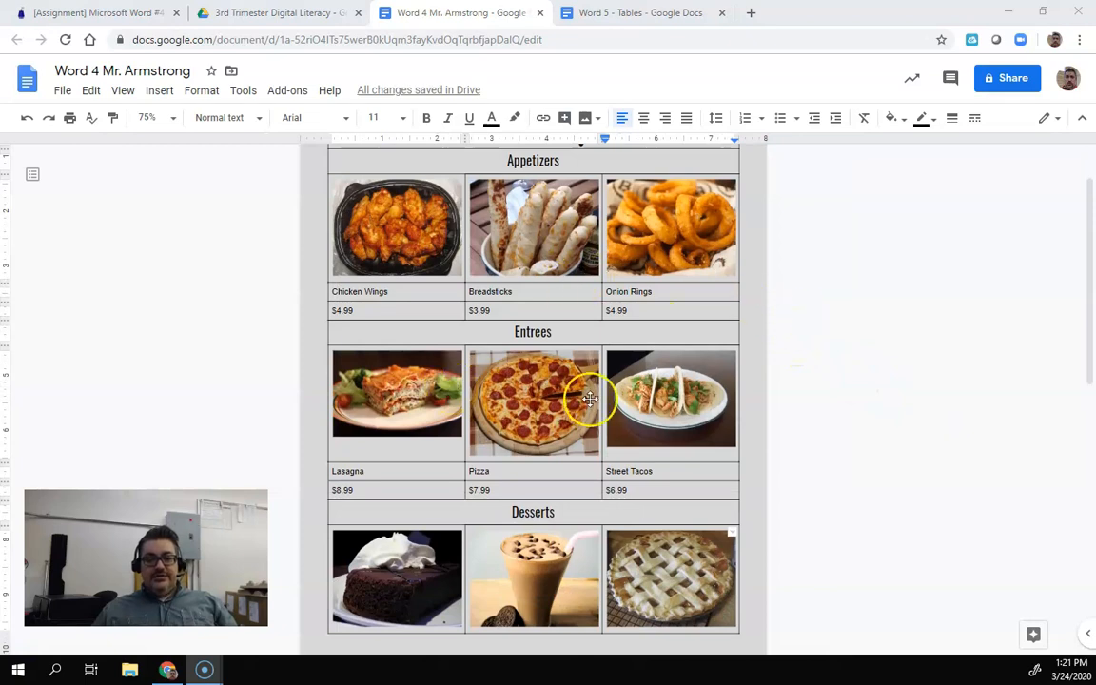
pyautogui.scroll(-7, 661, 391)
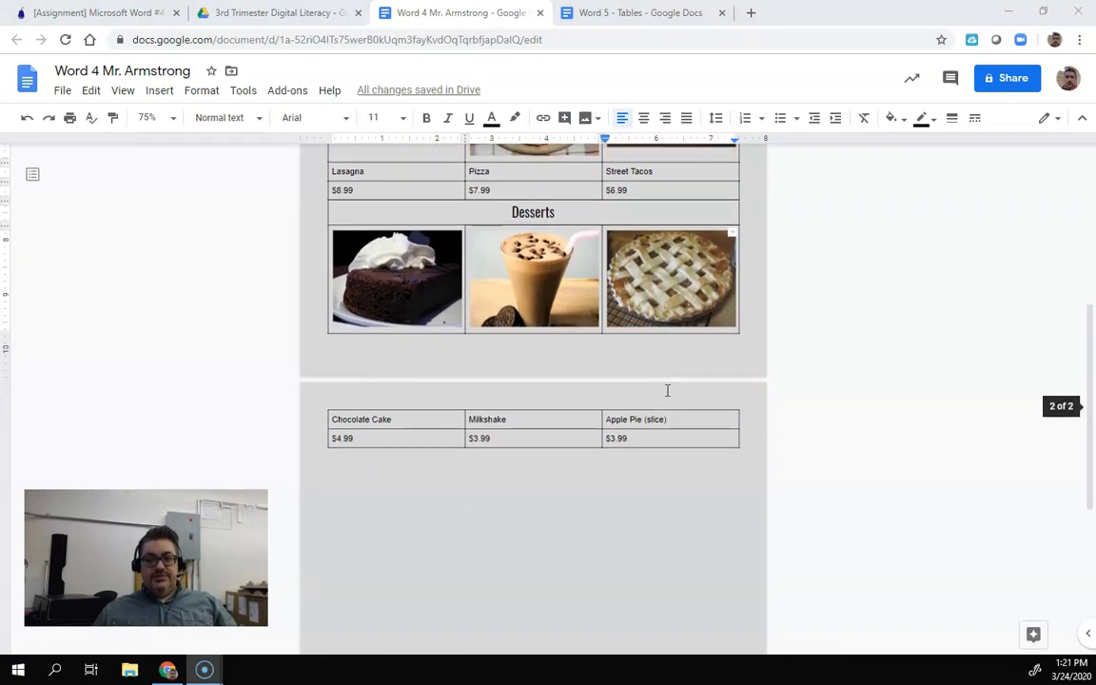
pyautogui.scroll(5, 667, 390)
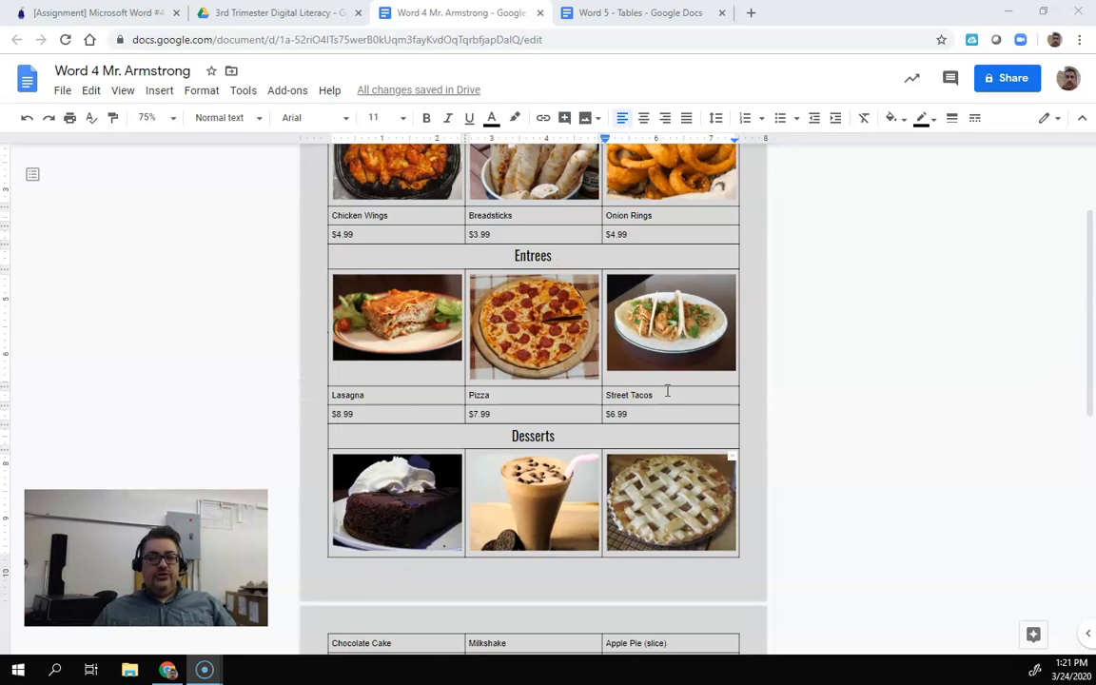
pyautogui.scroll(-2, 667, 390)
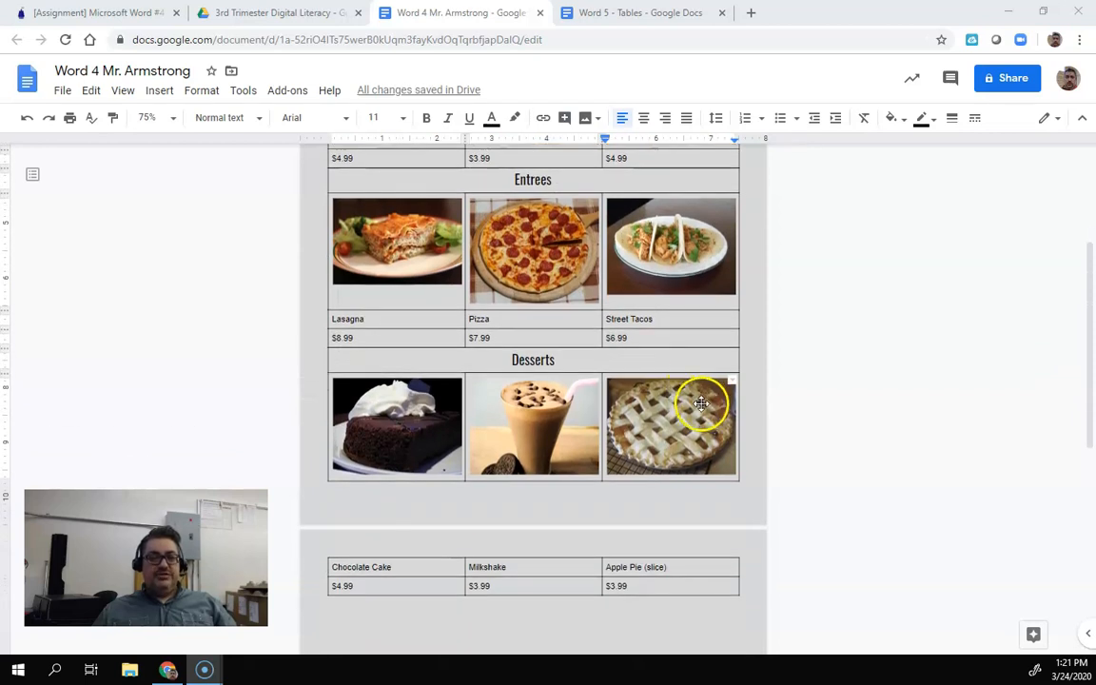
pyautogui.scroll(-2, 761, 409)
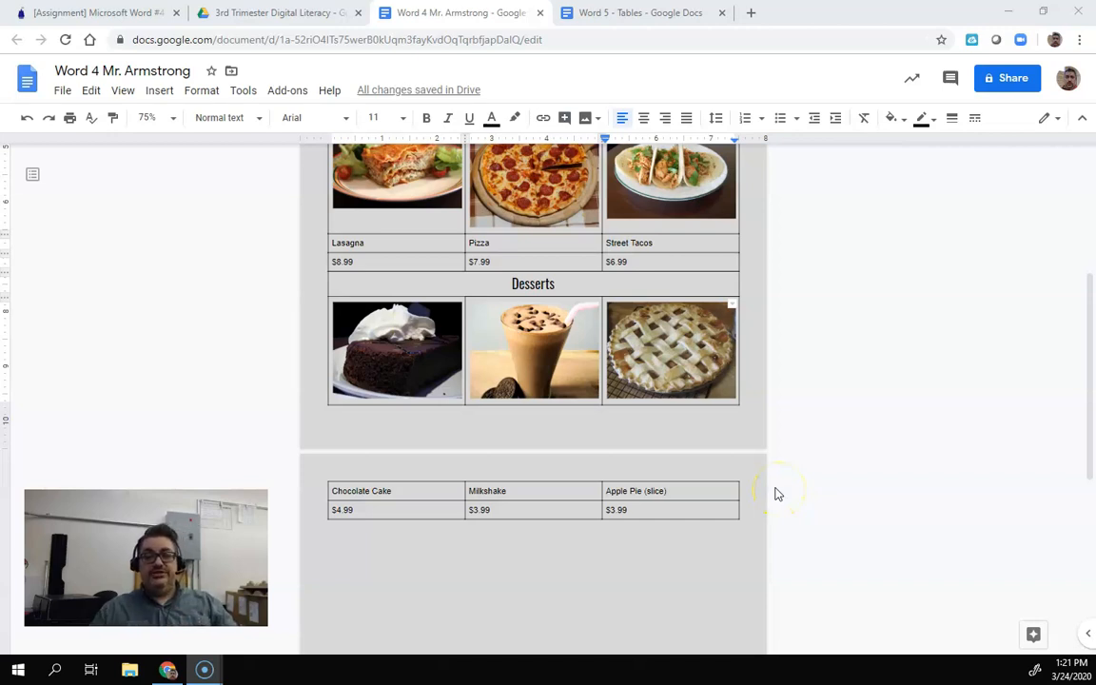
pyautogui.scroll(5, 747, 462)
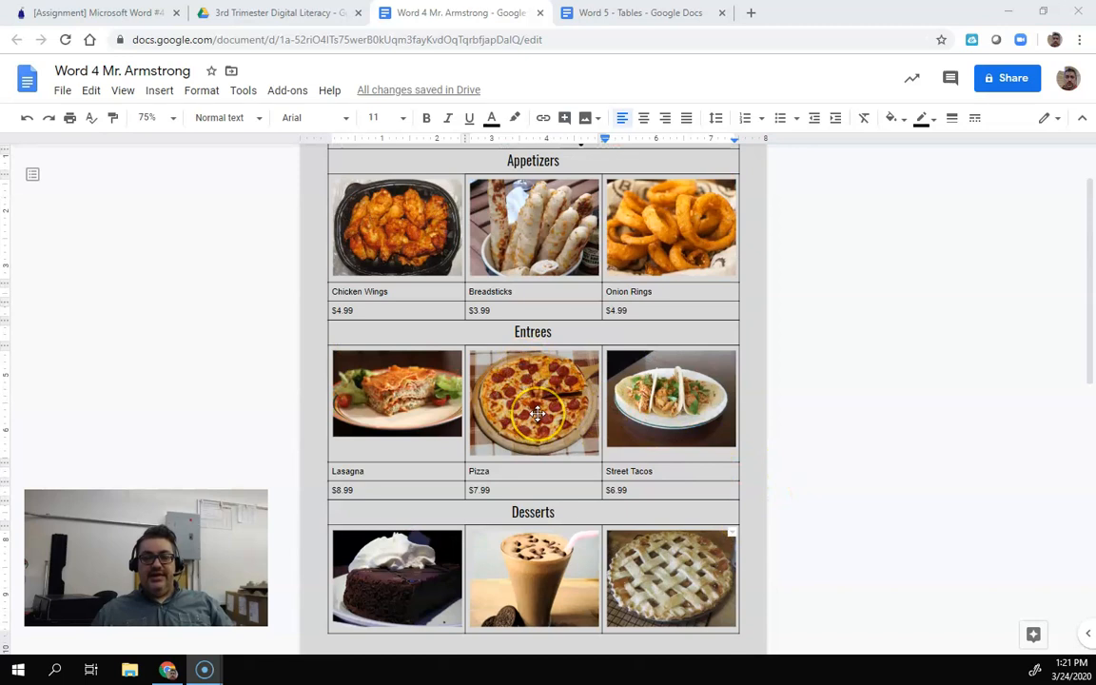
pyautogui.scroll(2, 533, 410)
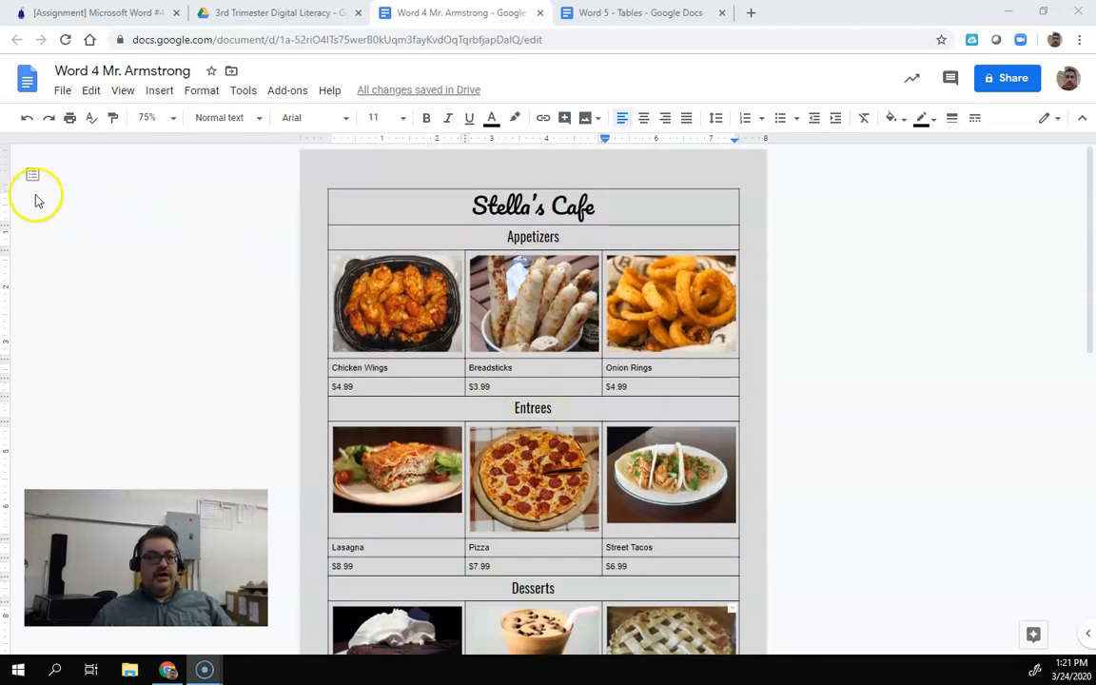
# - Reduce the page's top margin to about 0.25 inch, moving the menu table closer to the page's upper edge
pyautogui.click(6, 186)
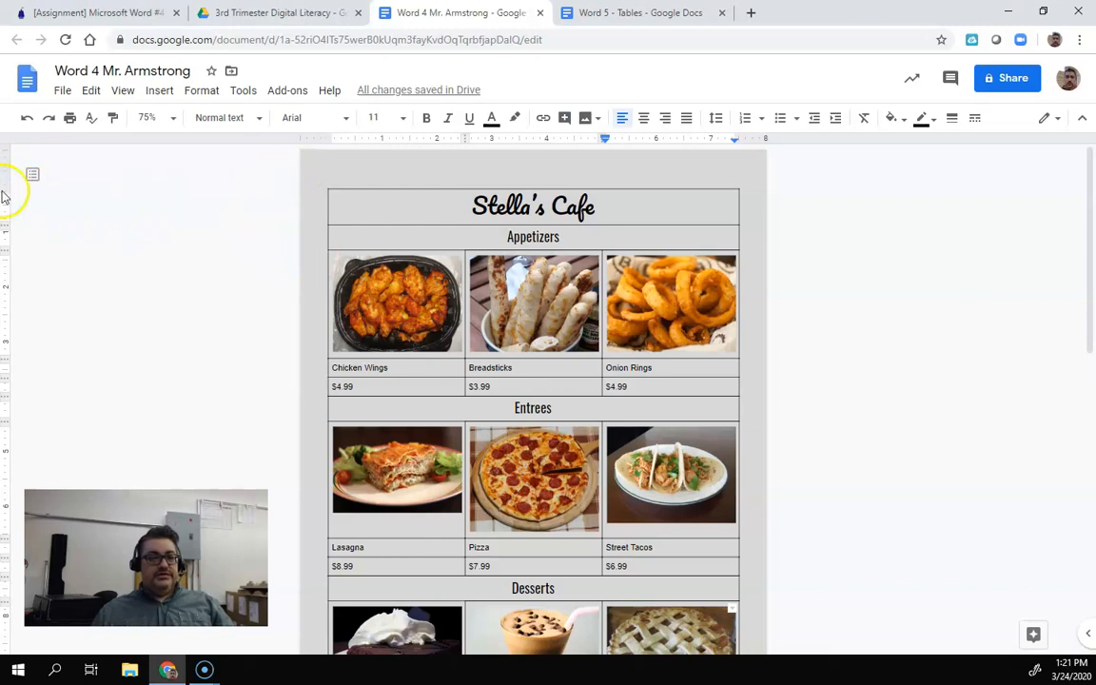
pyautogui.click(328, 178)
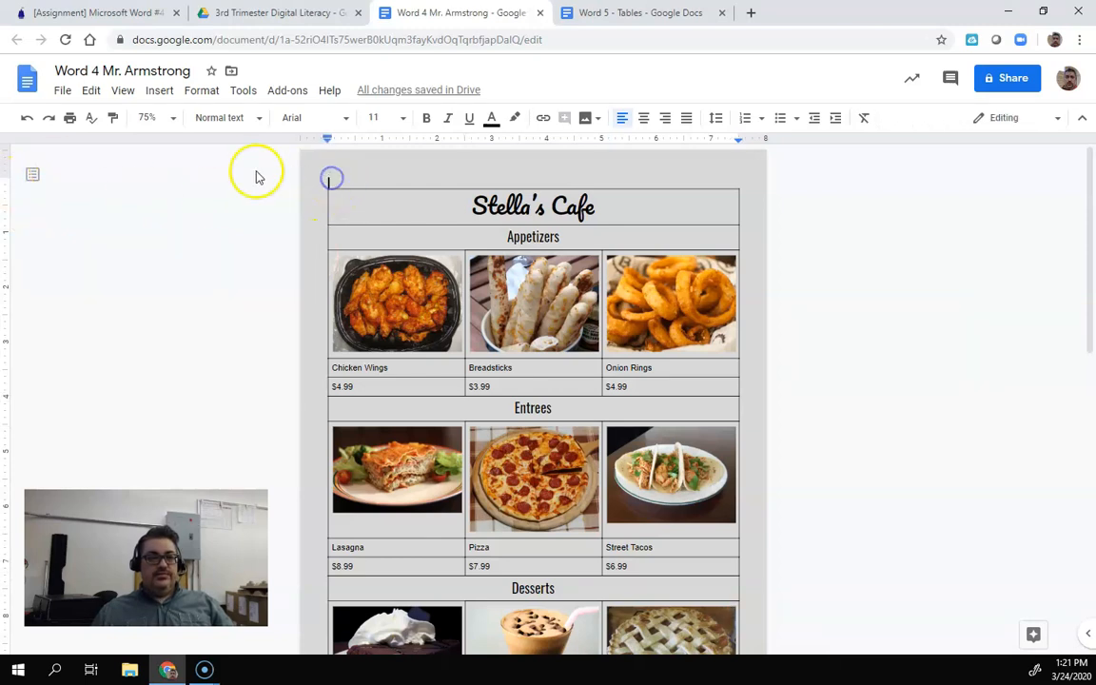
pyautogui.moveTo(4, 169); pyautogui.dragTo(5, 154)
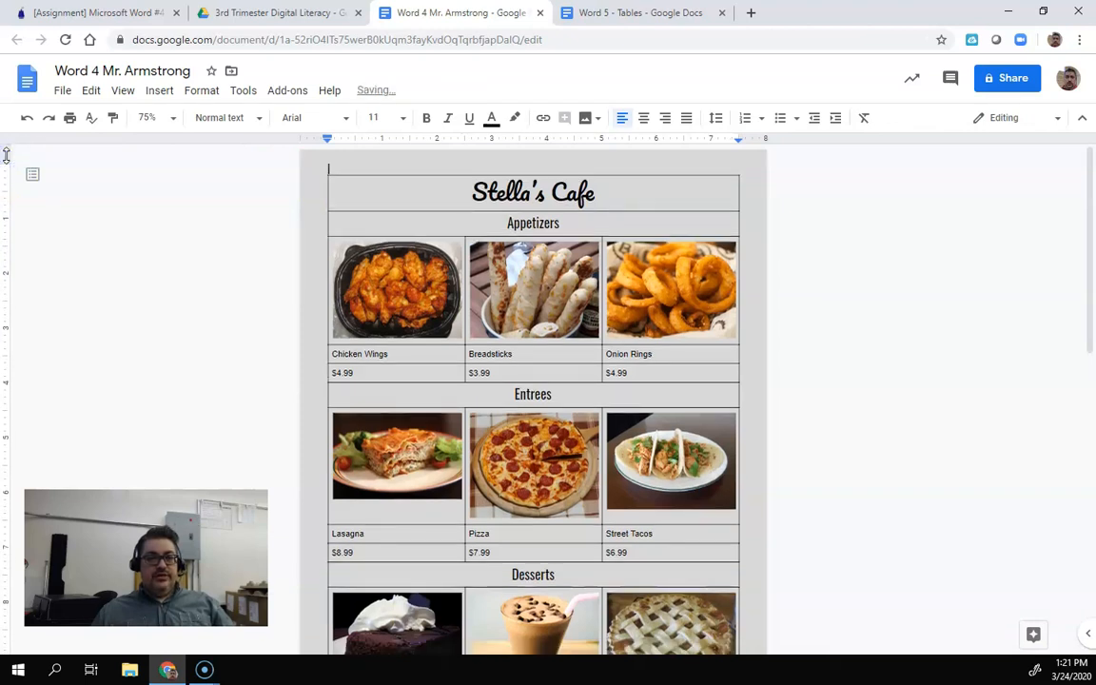
pyautogui.click(333, 172)
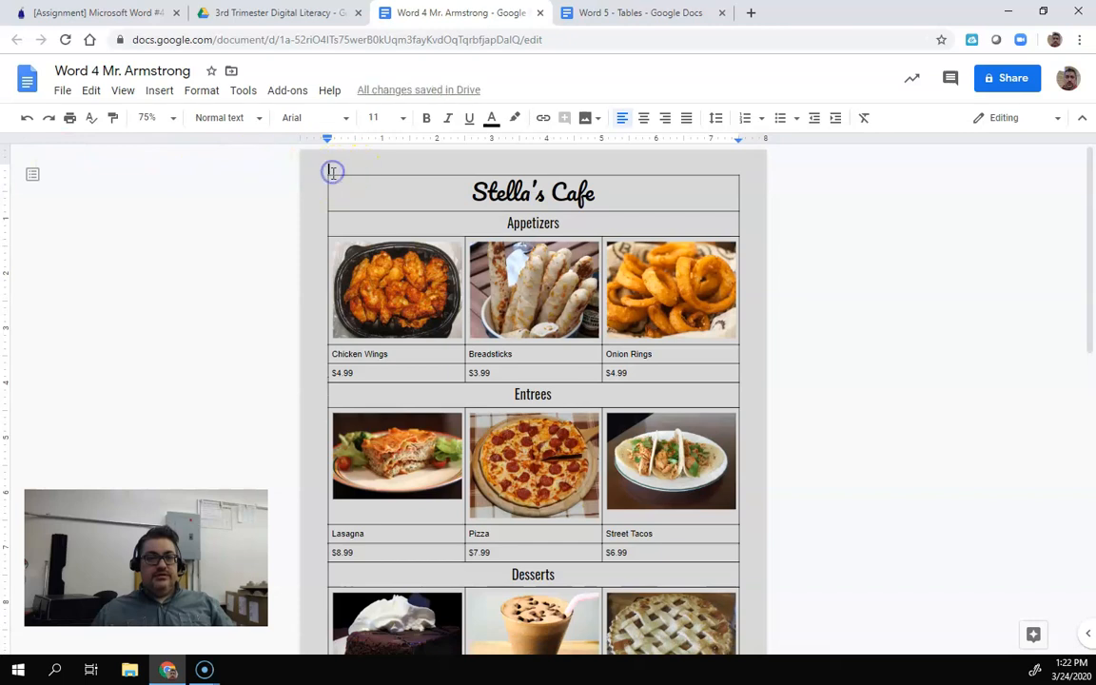
# - Check which Desserts rows still fall on the second page, and select the chocolate cake image
pyautogui.scroll(-4, 310, 201)
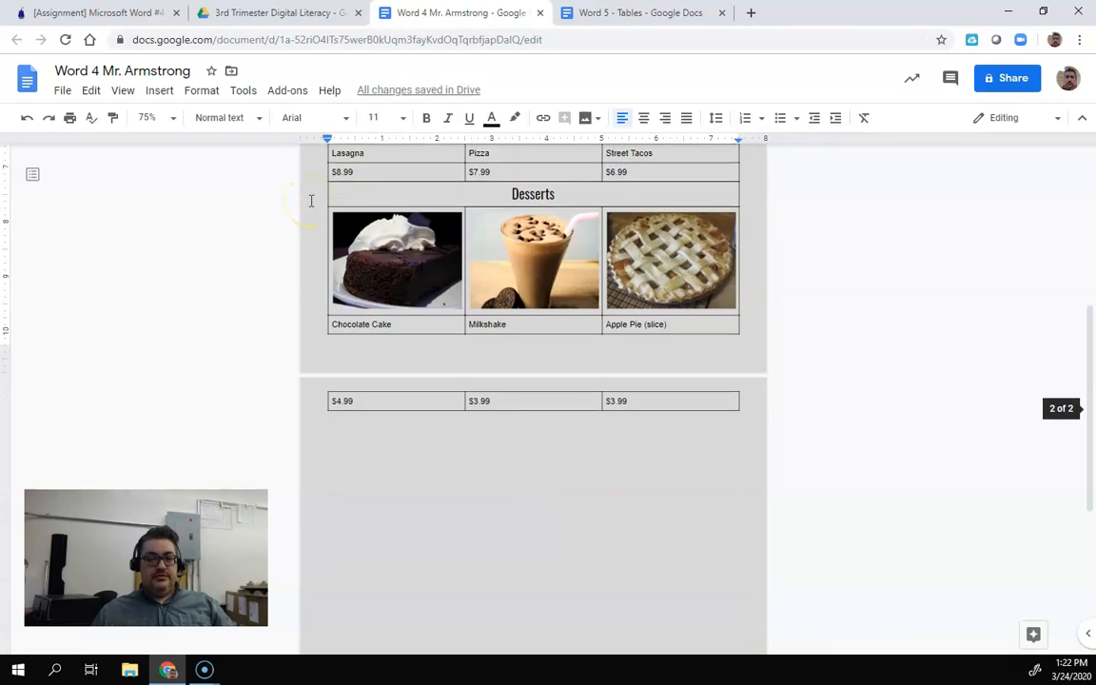
pyautogui.click(314, 359)
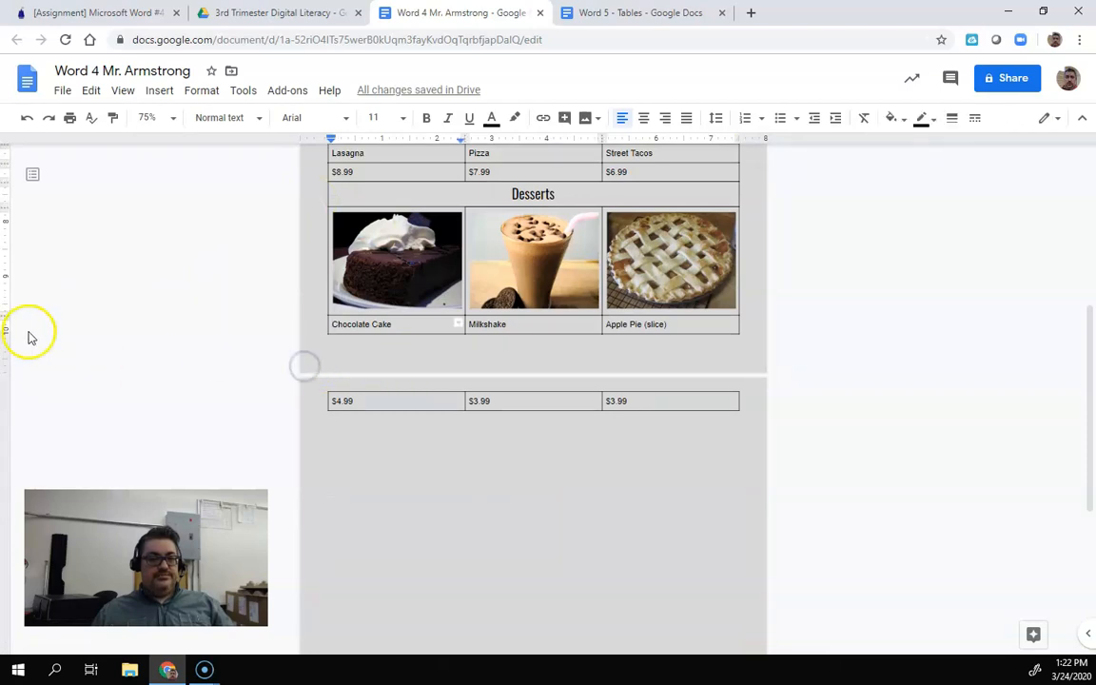
pyautogui.click(313, 293)
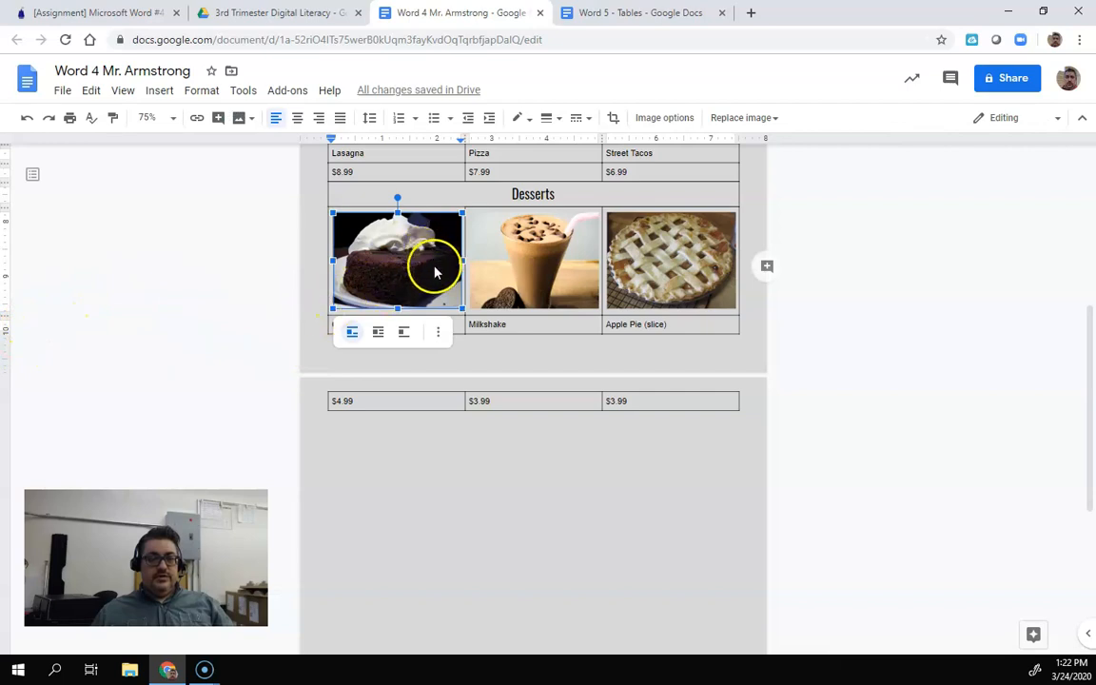
pyautogui.scroll(5, 433, 267)
pyautogui.click(61, 91)
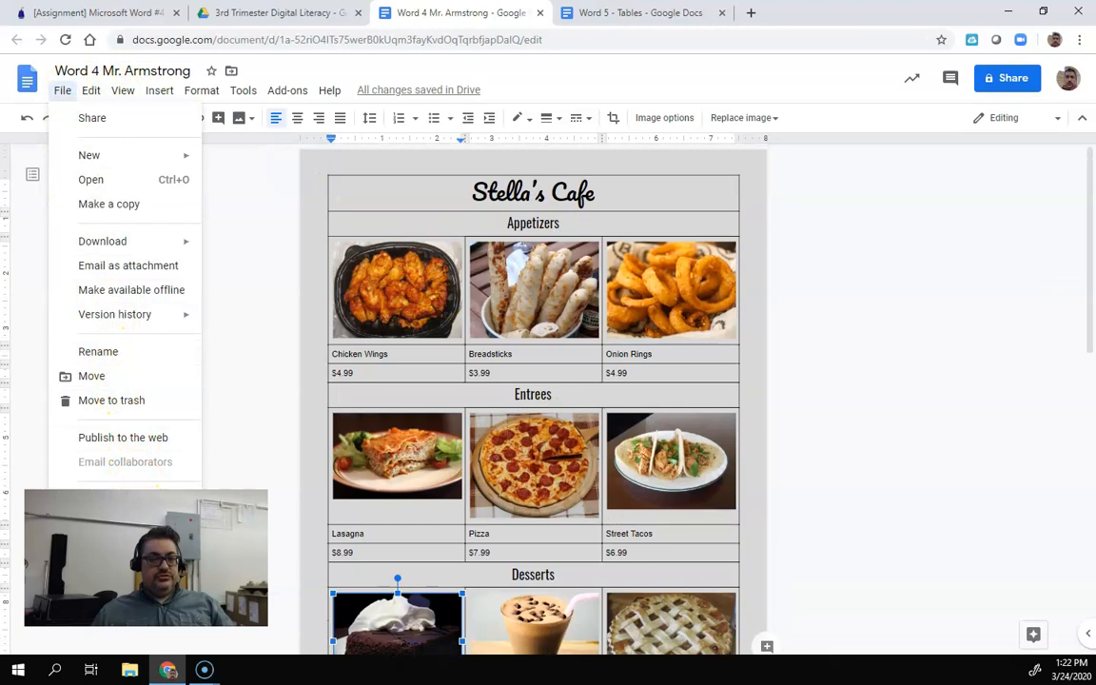
pyautogui.moveTo(152, 550); pyautogui.dragTo(973, 558)
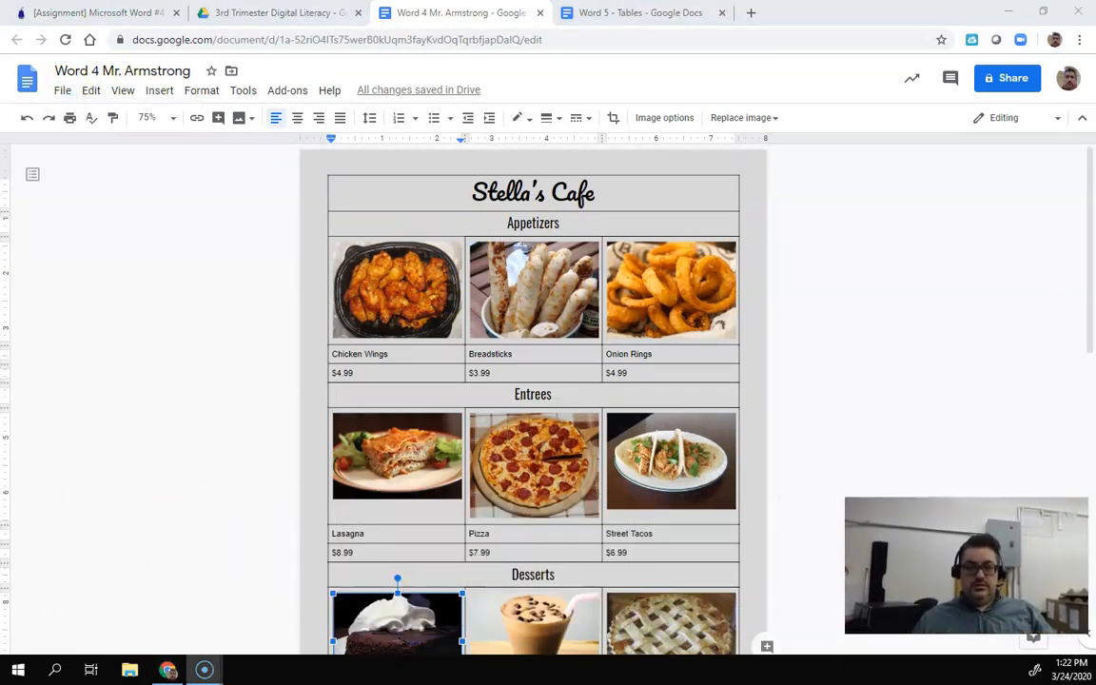
# - Set the page's bottom margin to 0.25 inch in the page setup
pyautogui.click(59, 92)
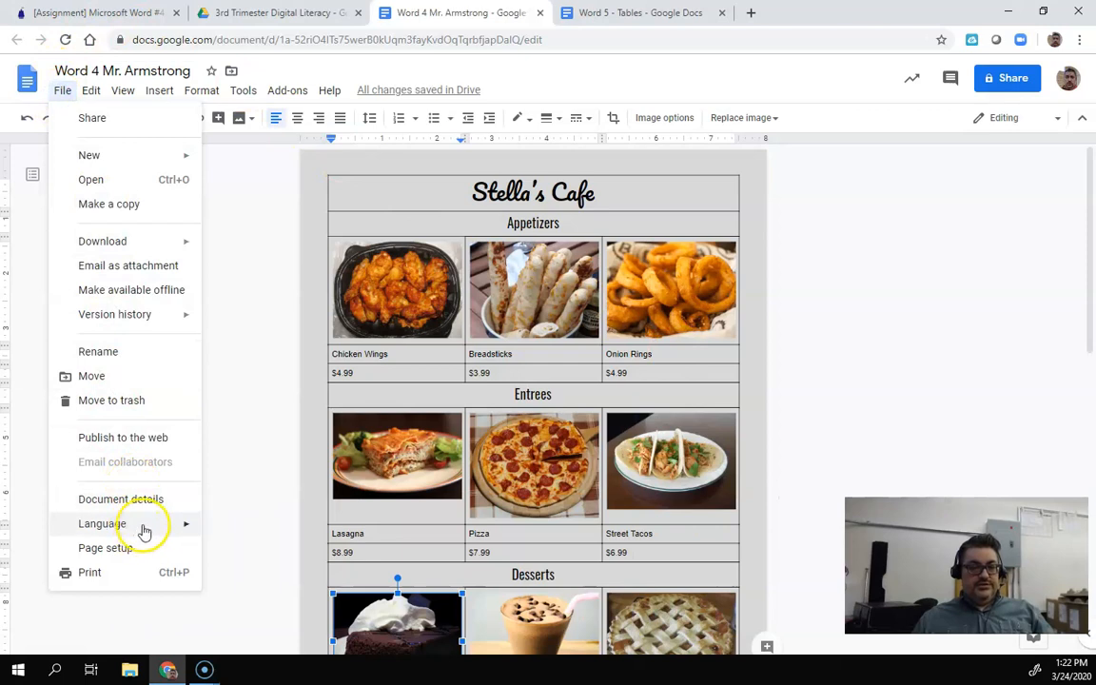
pyautogui.click(130, 550)
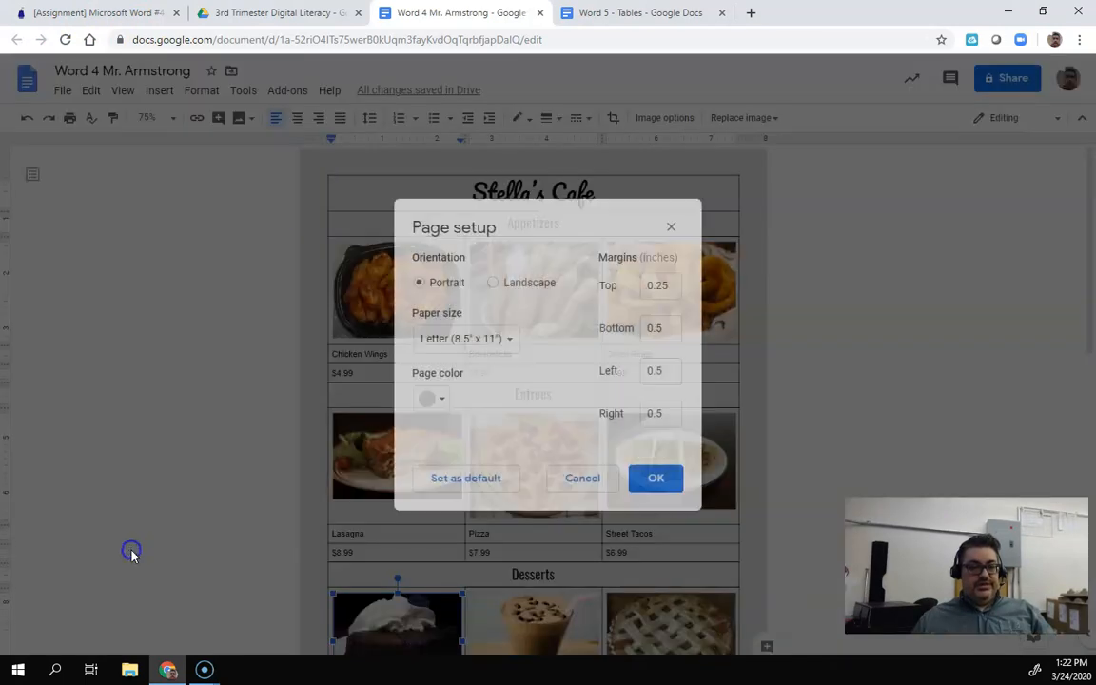
pyautogui.moveTo(660, 330); pyautogui.dragTo(644, 329)
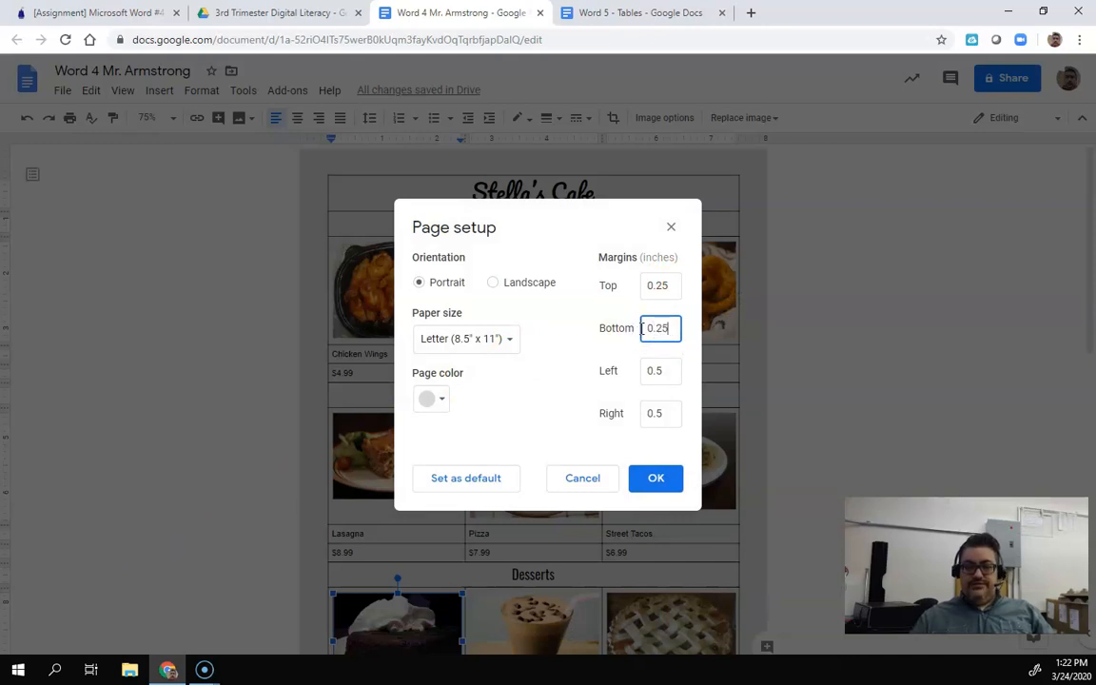
pyautogui.click(655, 478)
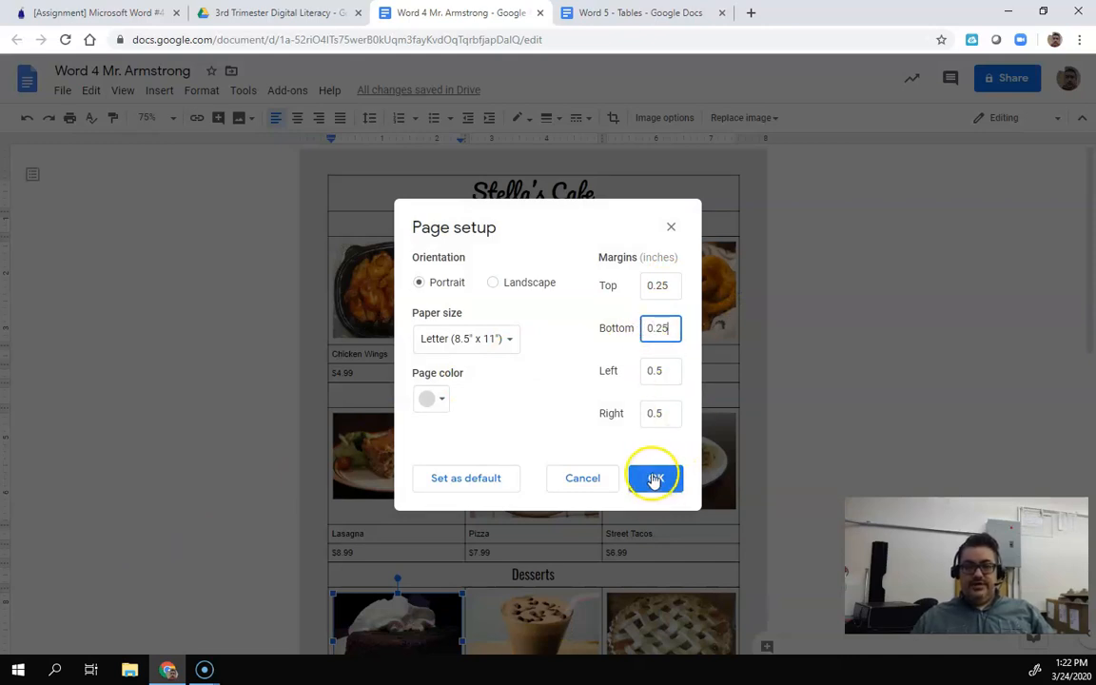
pyautogui.scroll(-5, 844, 391)
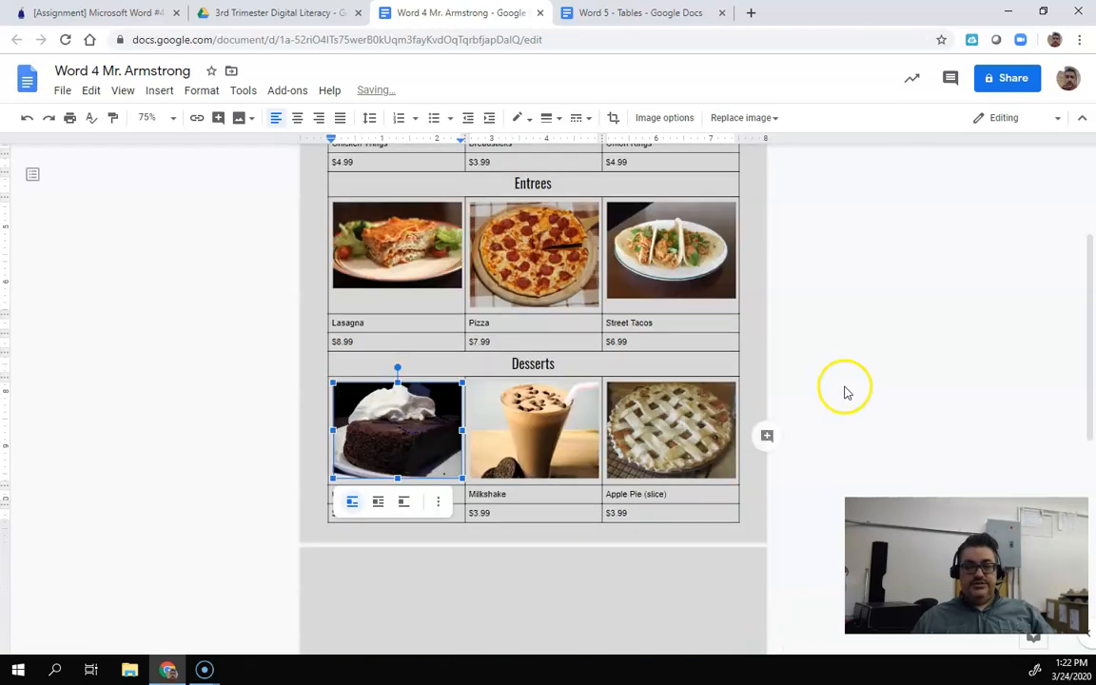
# - Check whether the whole menu table fits on the first page and whether a second page remains
pyautogui.click(710, 388)
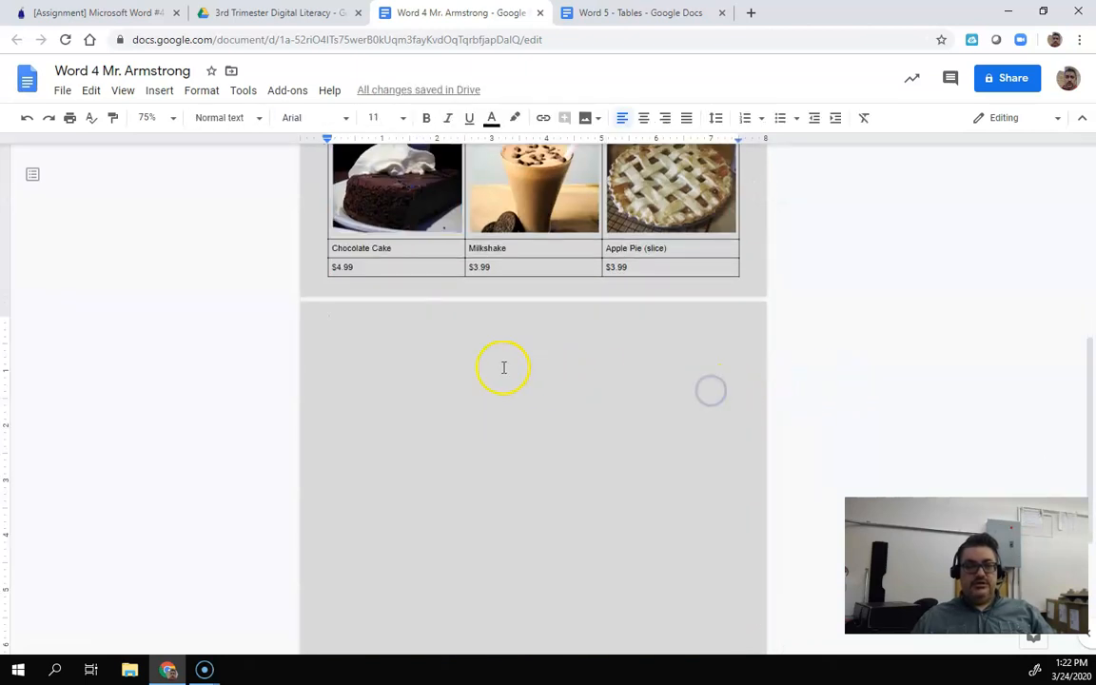
pyautogui.scroll(3, 490, 428)
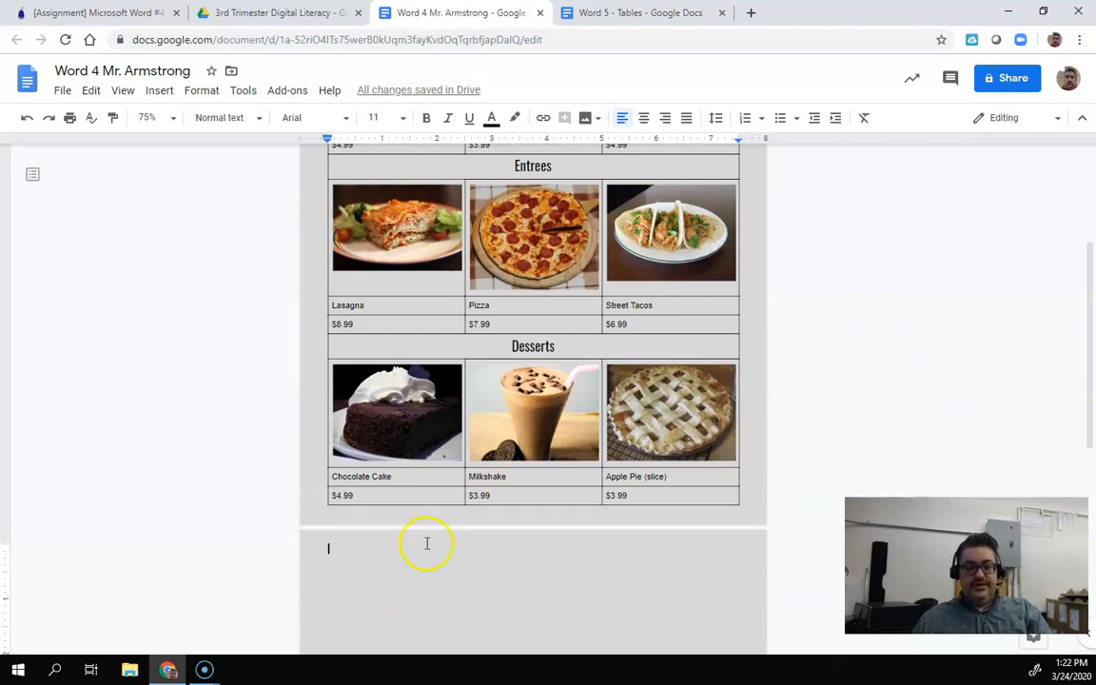
pyautogui.scroll(-3, 550, 408)
pyautogui.scroll(-2, 509, 394)
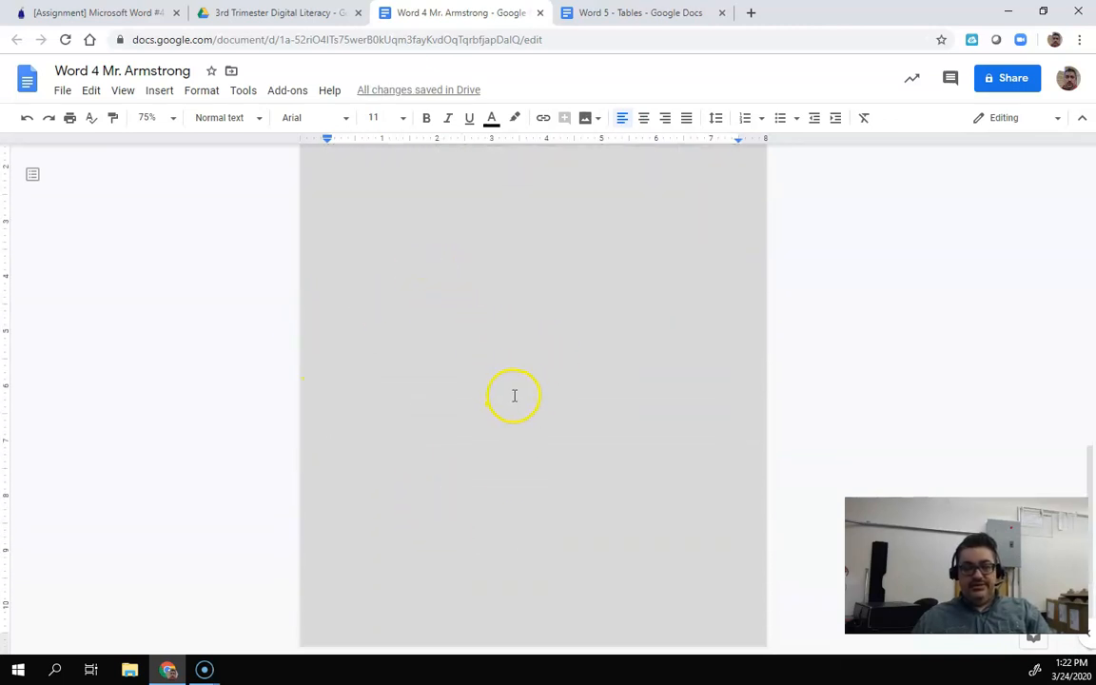
pyautogui.scroll(5, 514, 394)
pyautogui.scroll(2, 513, 394)
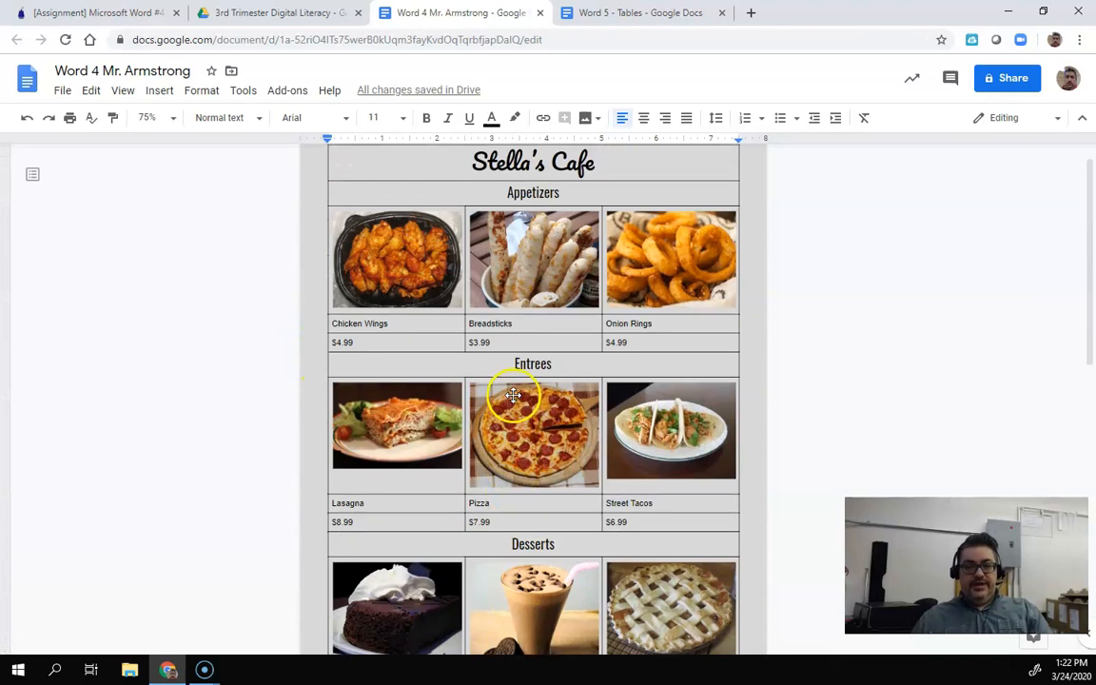
pyautogui.scroll(-2, 513, 394)
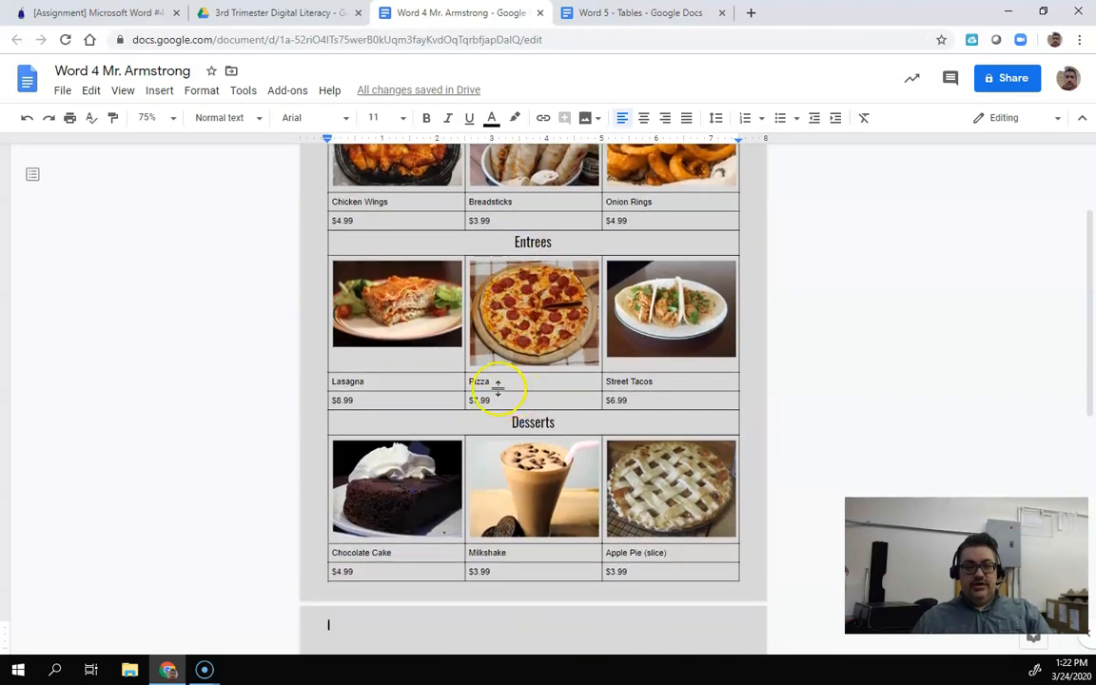
# - Compare the heights of the images within the Entrees, Desserts and Appetizers rows, selecting them one by one
pyautogui.click(503, 291)
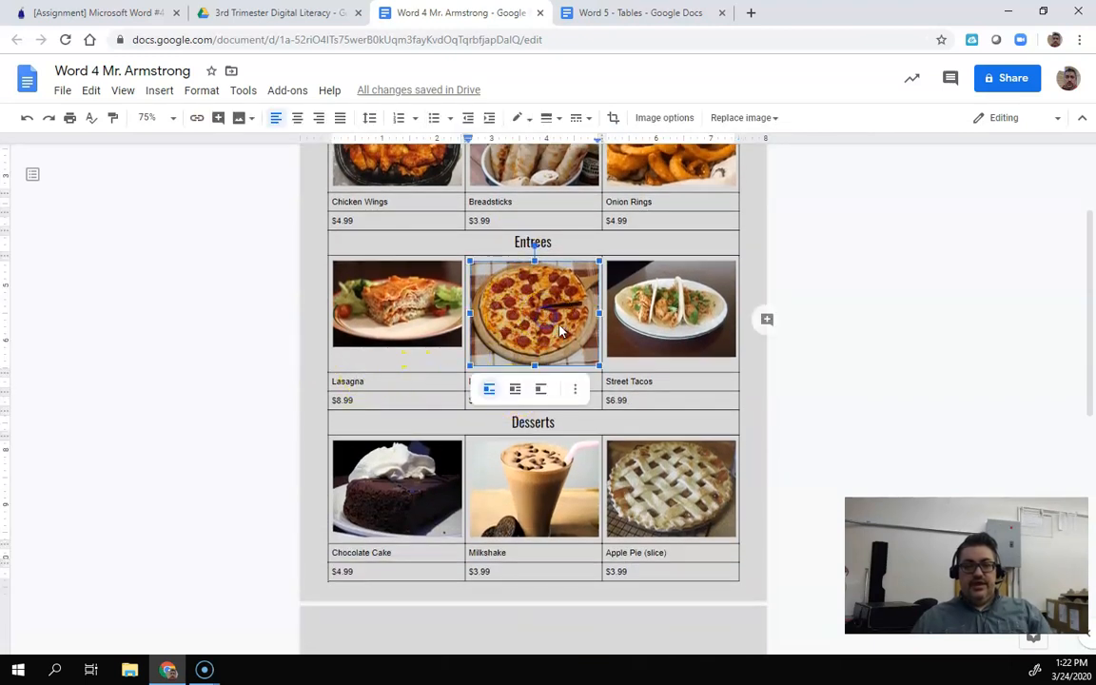
pyautogui.click(399, 332)
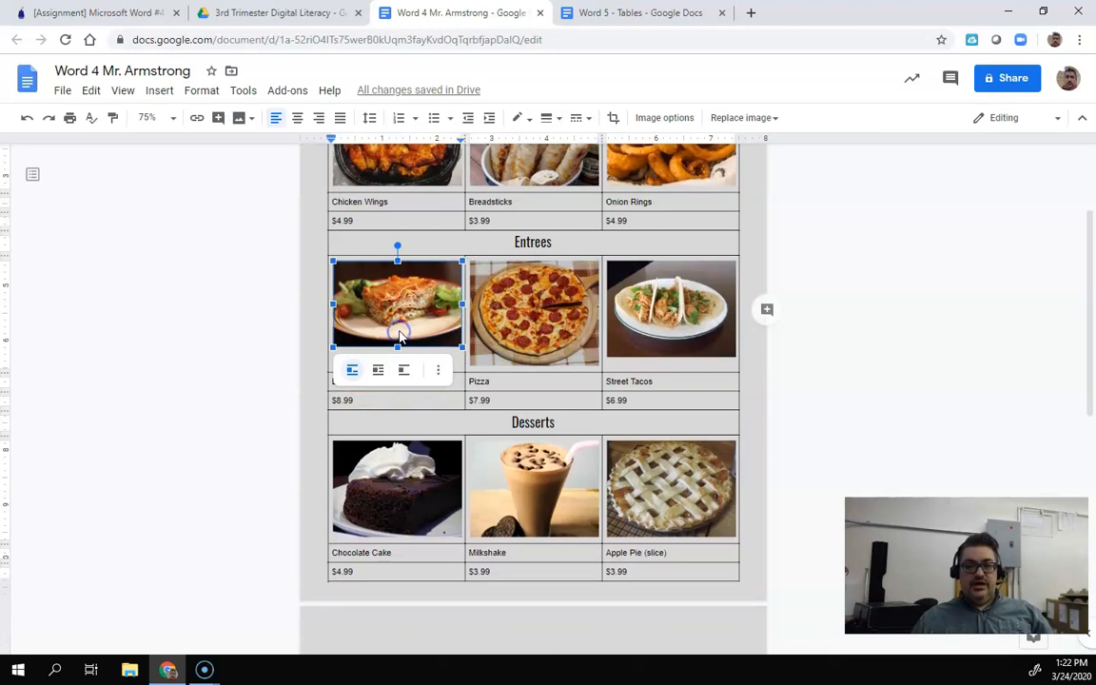
pyautogui.click(568, 325)
pyautogui.click(646, 326)
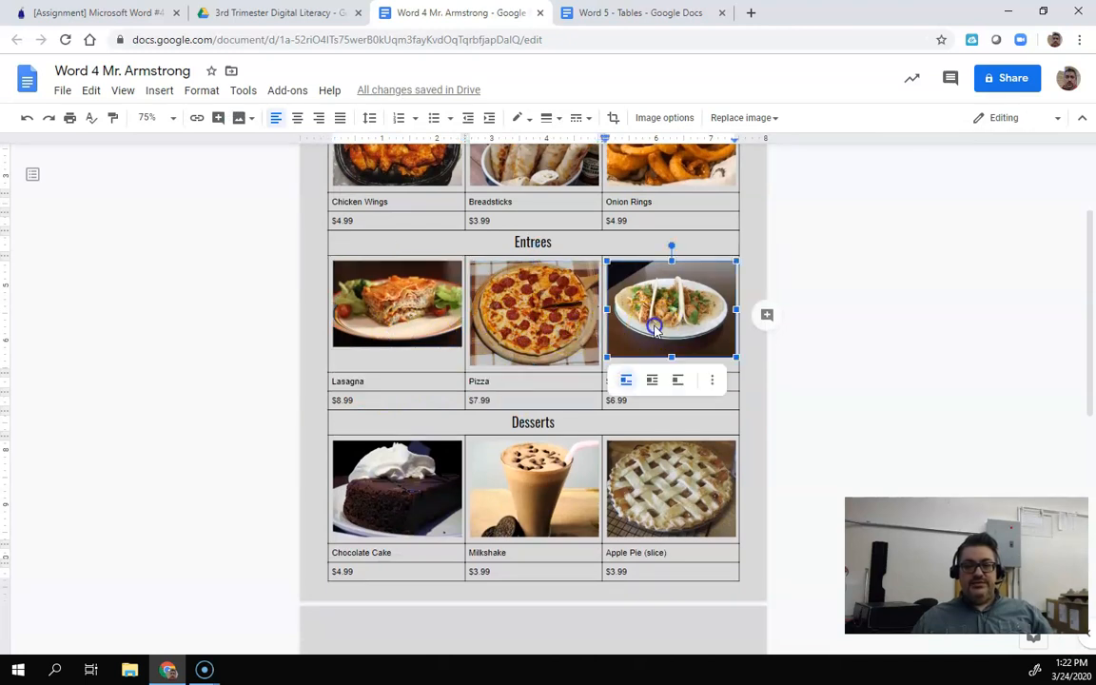
pyautogui.click(566, 330)
pyautogui.click(389, 304)
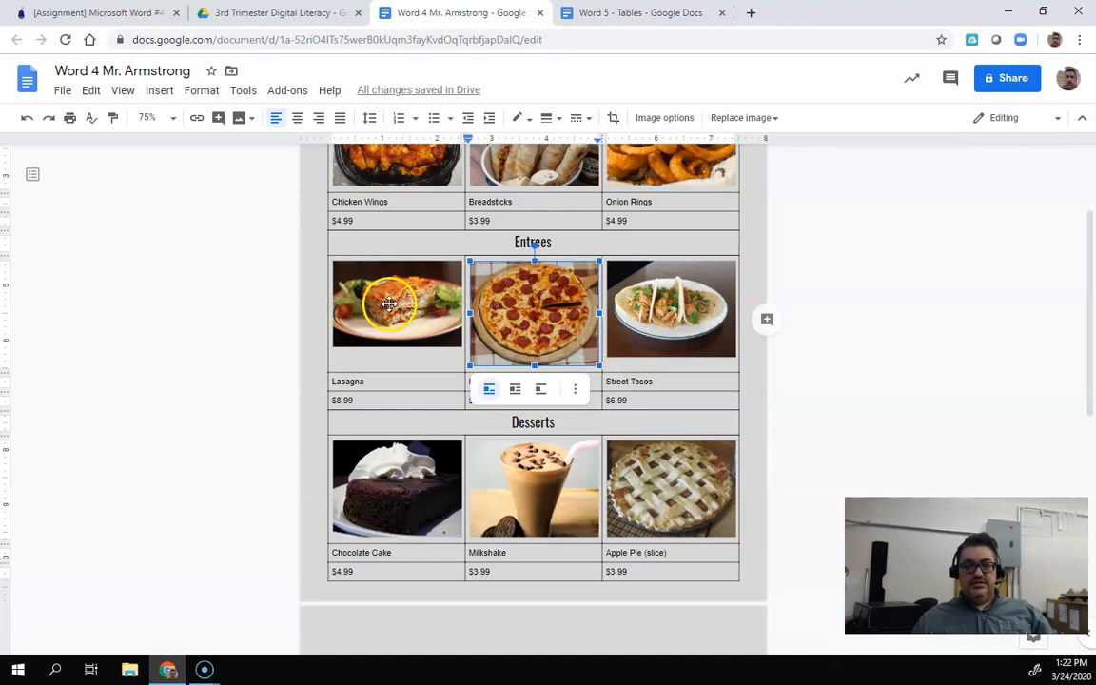
pyautogui.click(424, 504)
pyautogui.click(505, 485)
pyautogui.click(672, 502)
pyautogui.scroll(4, 672, 501)
pyautogui.click(342, 261)
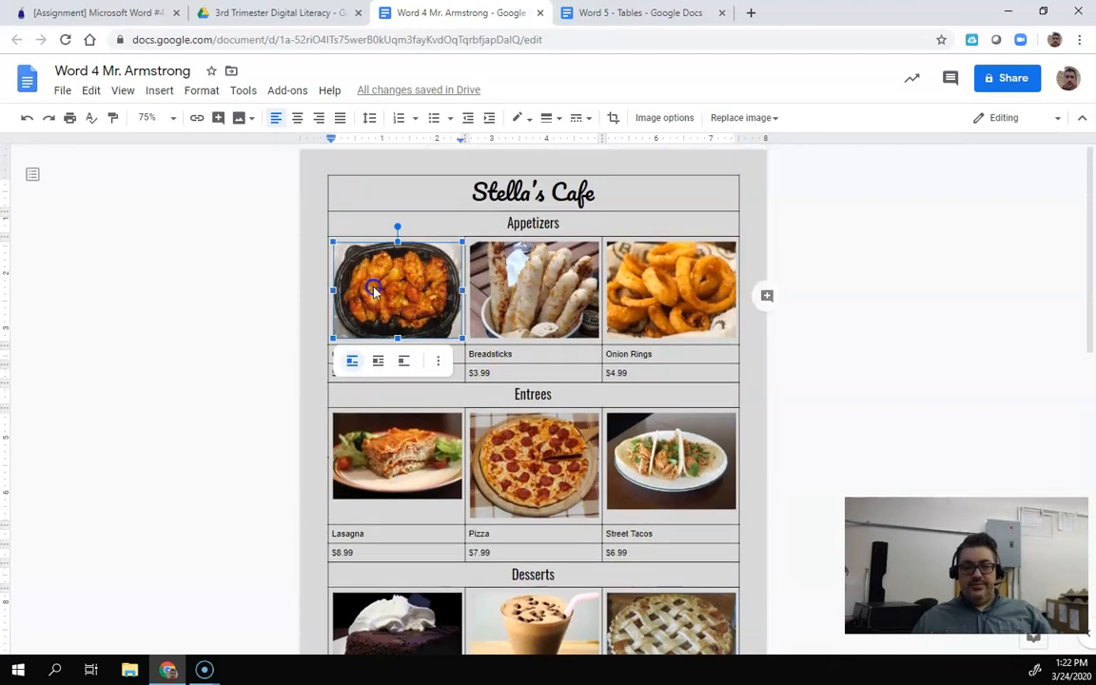
pyautogui.click(532, 297)
pyautogui.click(678, 293)
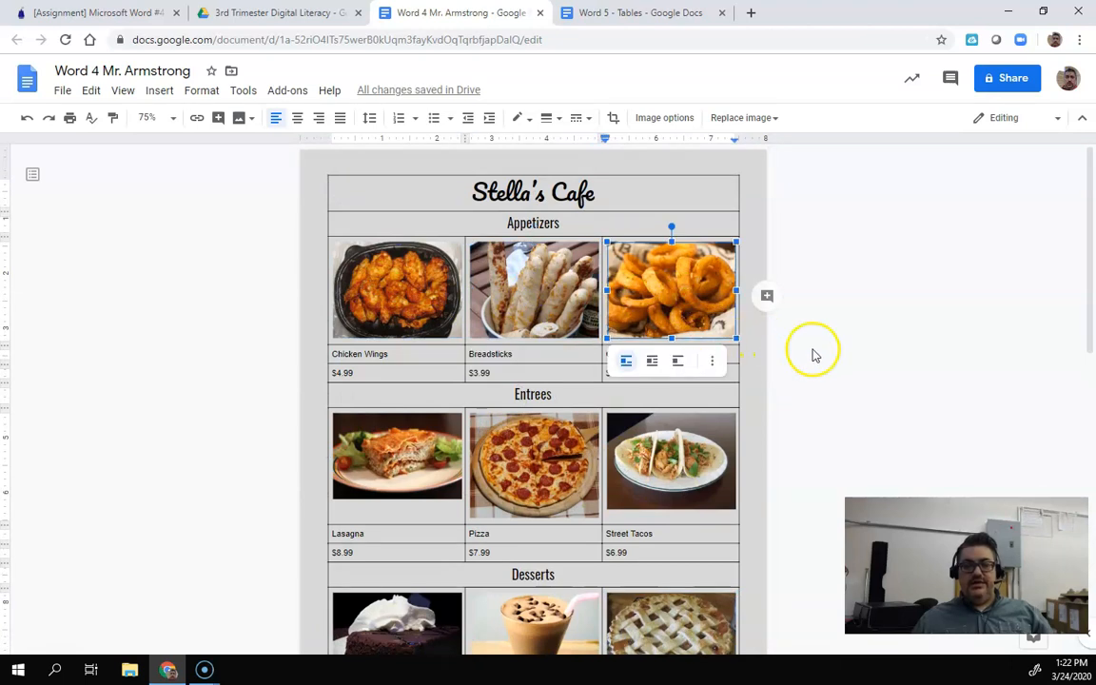
# - Reduce the height of the pizza image in the Entrees row to match the lasagna image beside it
pyautogui.scroll(-2, 813, 355)
pyautogui.scroll(-1, 814, 354)
pyautogui.click(528, 343)
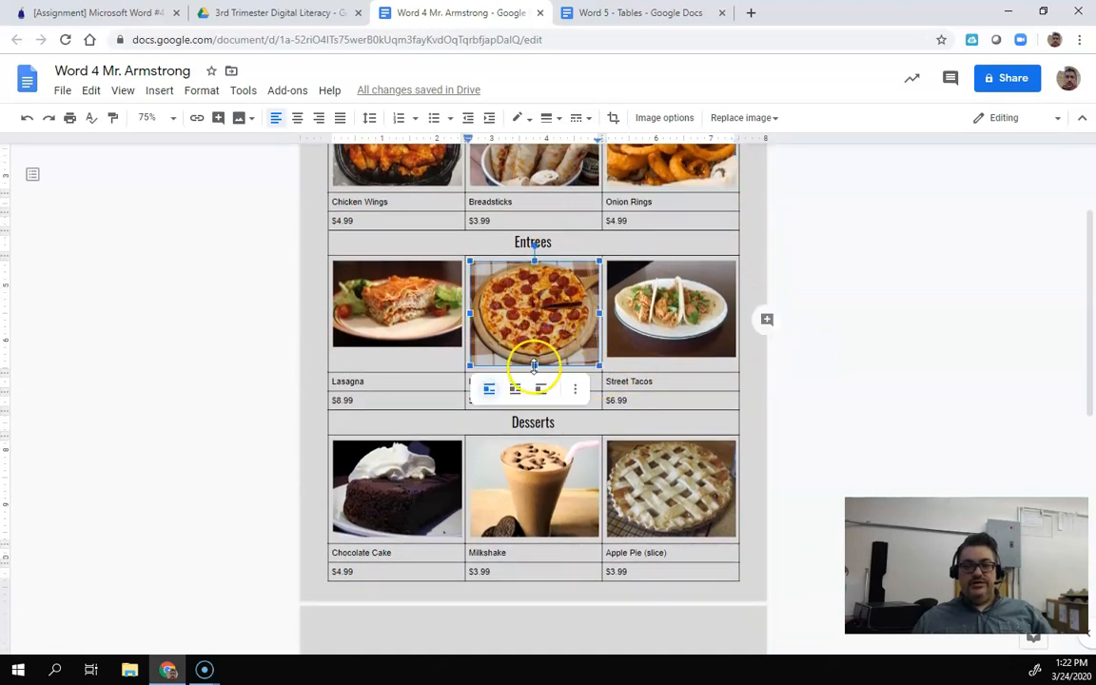
pyautogui.moveTo(535, 366); pyautogui.dragTo(534, 348)
# - Reduce the height of the street tacos image to match the other two Entrees images, and deselect it
pyautogui.click(657, 391)
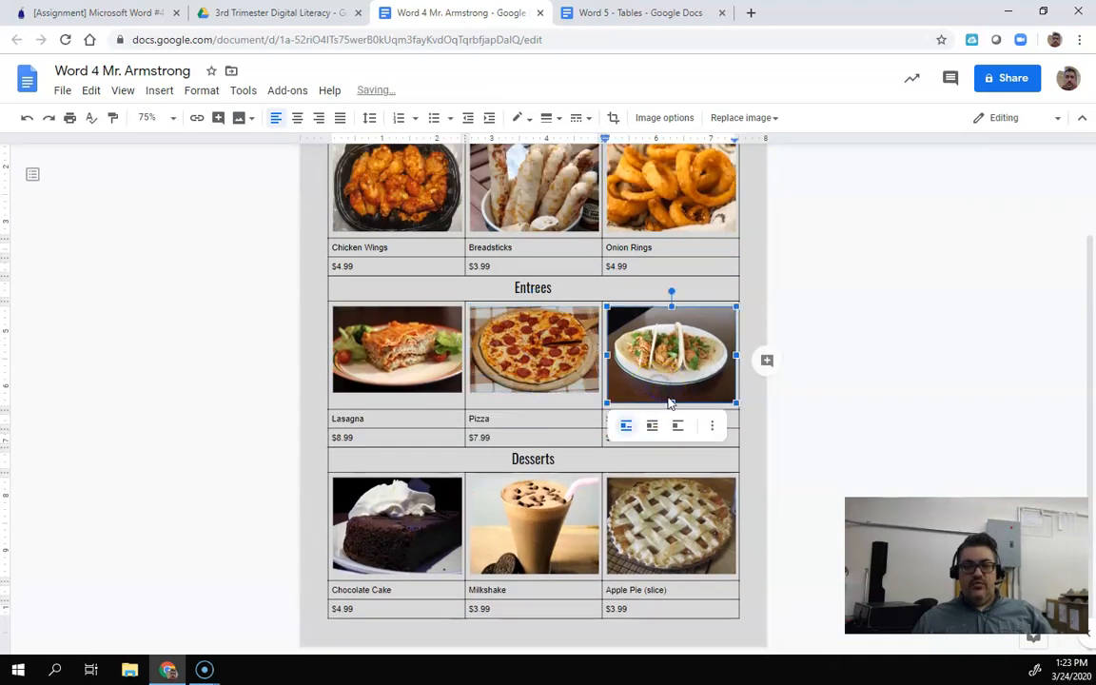
pyautogui.moveTo(672, 404); pyautogui.dragTo(671, 392)
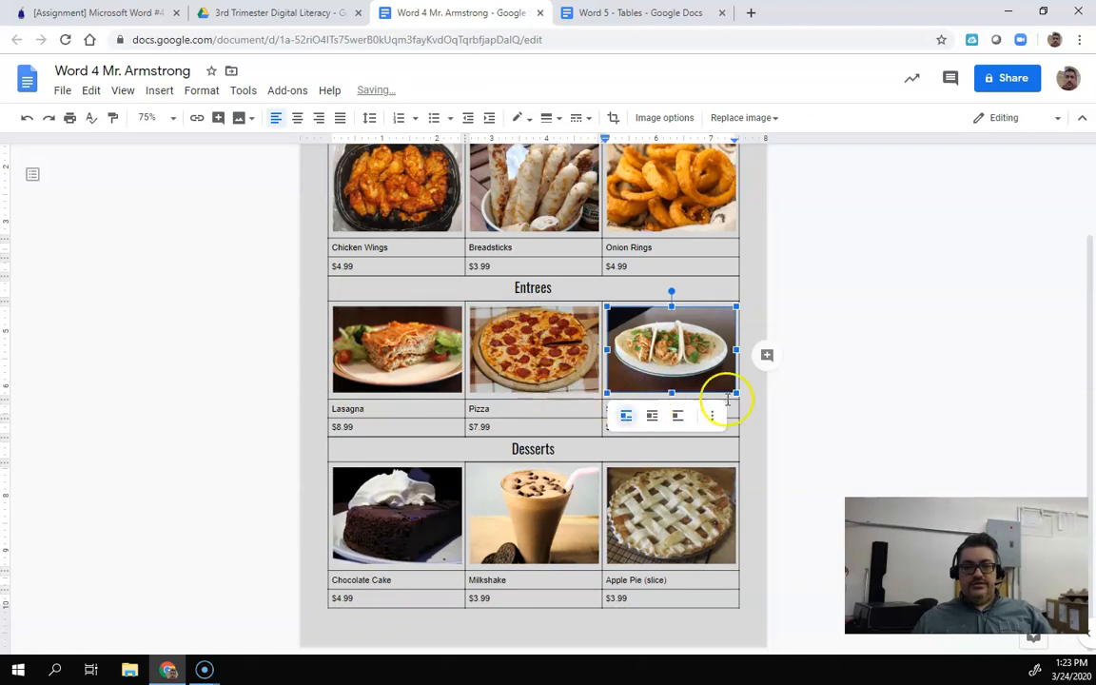
pyautogui.click(831, 382)
pyautogui.click(669, 392)
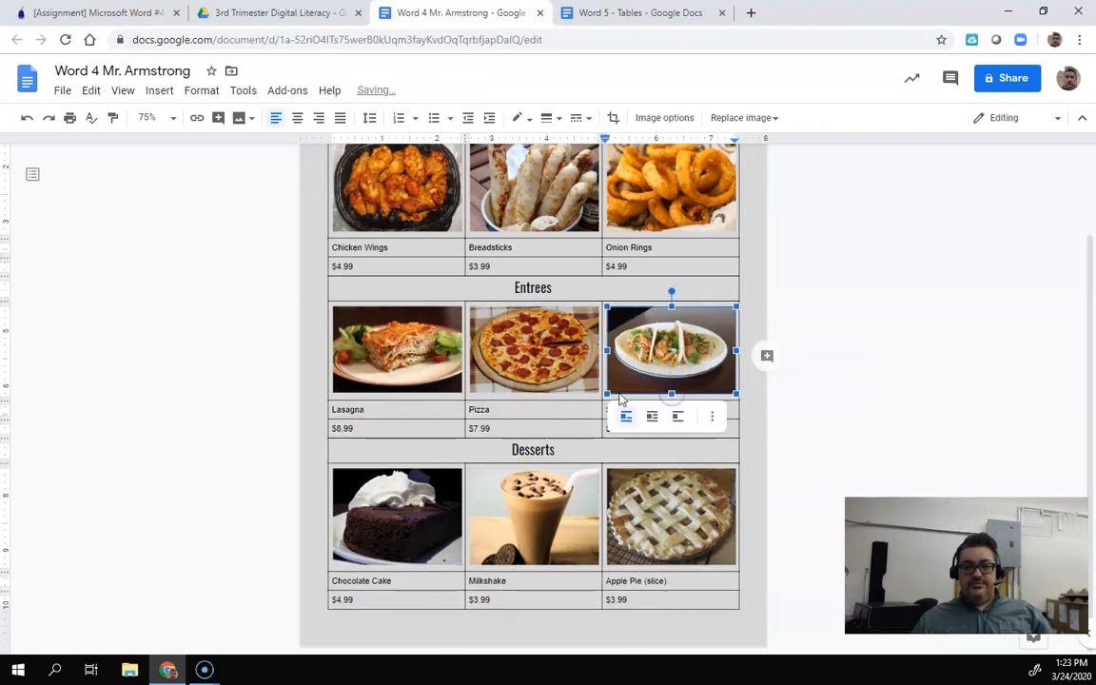
pyautogui.click(823, 385)
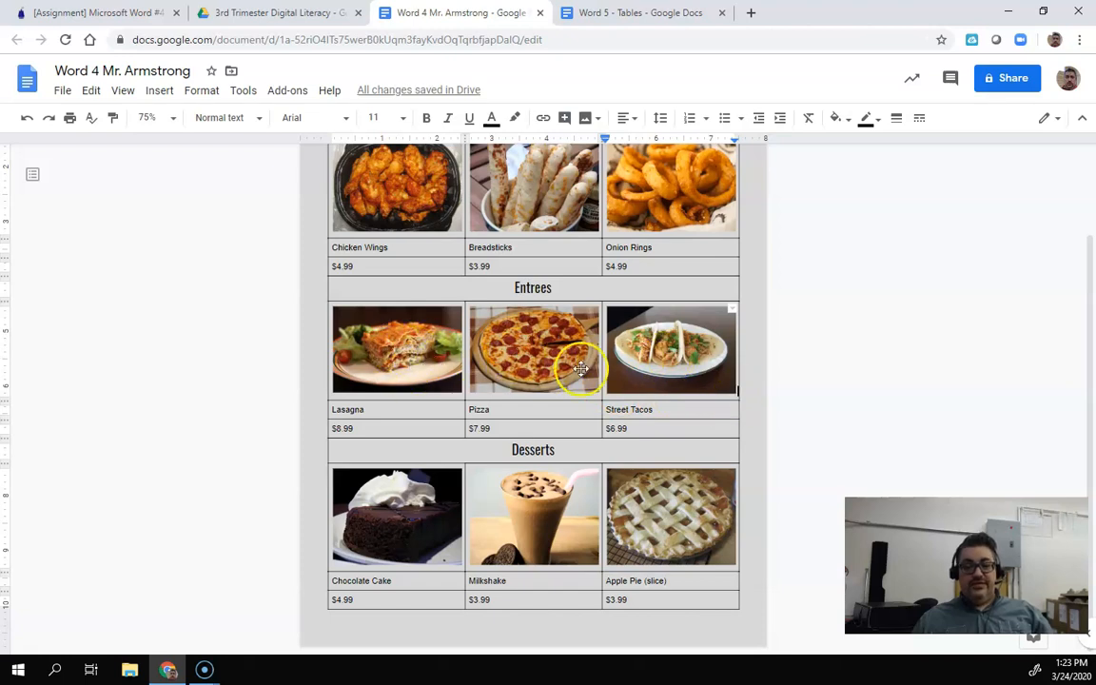
pyautogui.click(826, 312)
pyautogui.moveTo(967, 567); pyautogui.dragTo(133, 575)
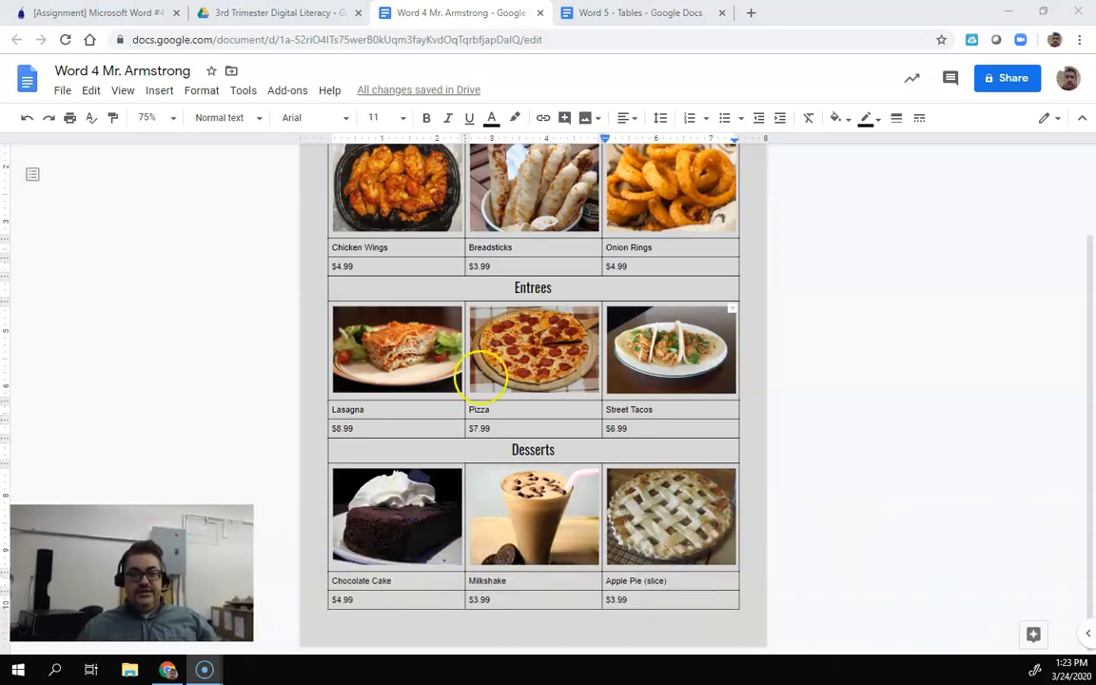
pyautogui.click(895, 275)
pyautogui.click(842, 244)
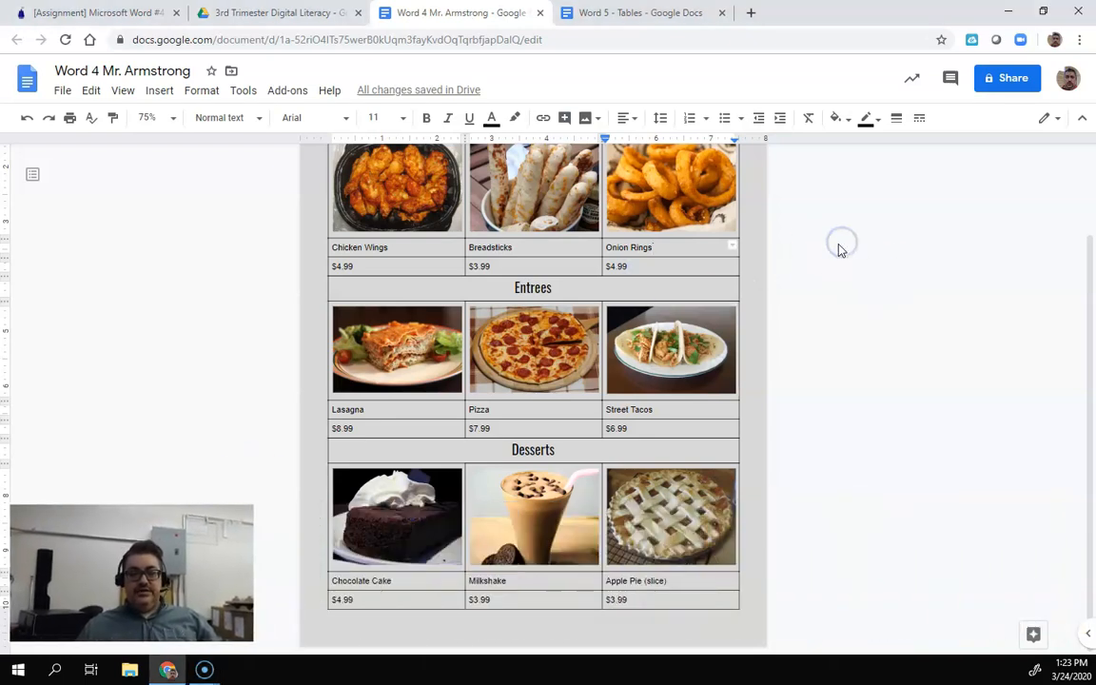
# - Review the sample Stella's Diner menu in the Word 5 - Tables document for its border styling, and return to the Stella's Cafe menu
pyautogui.scroll(2, 839, 249)
pyautogui.click(651, 17)
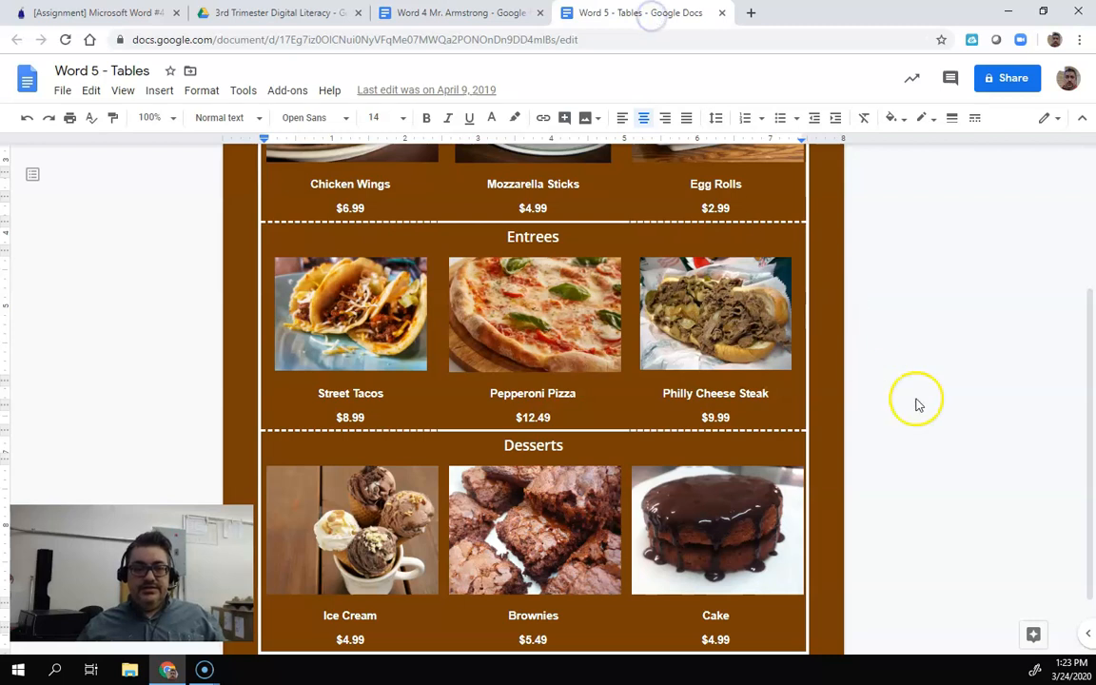
pyautogui.scroll(-2, 884, 339)
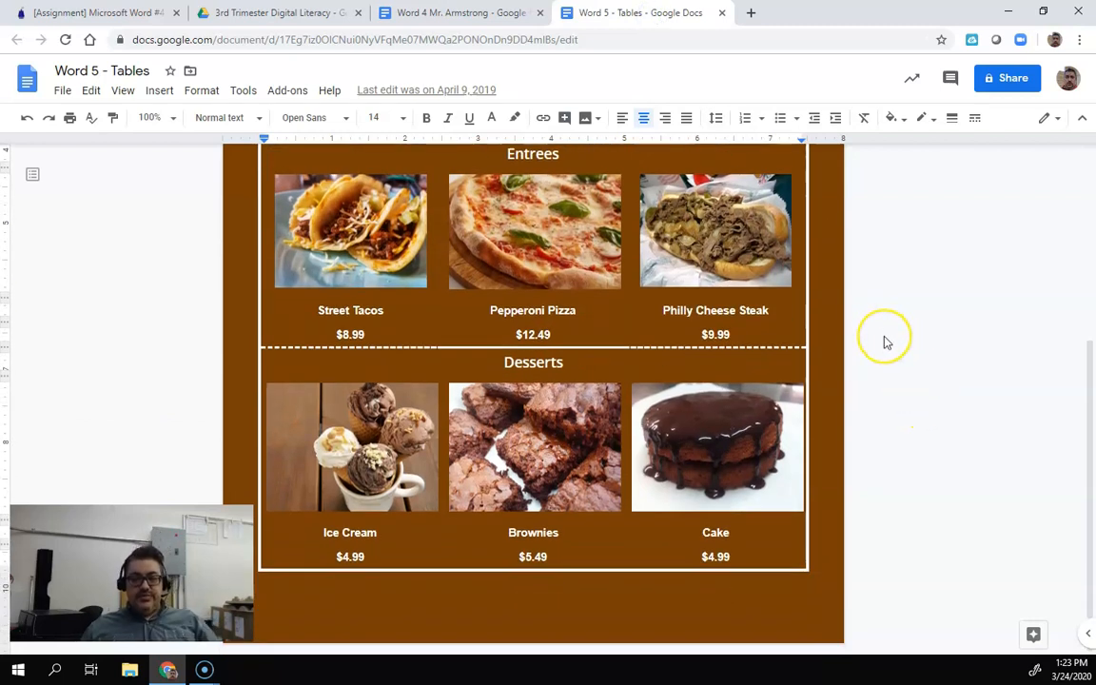
pyautogui.scroll(3, 886, 342)
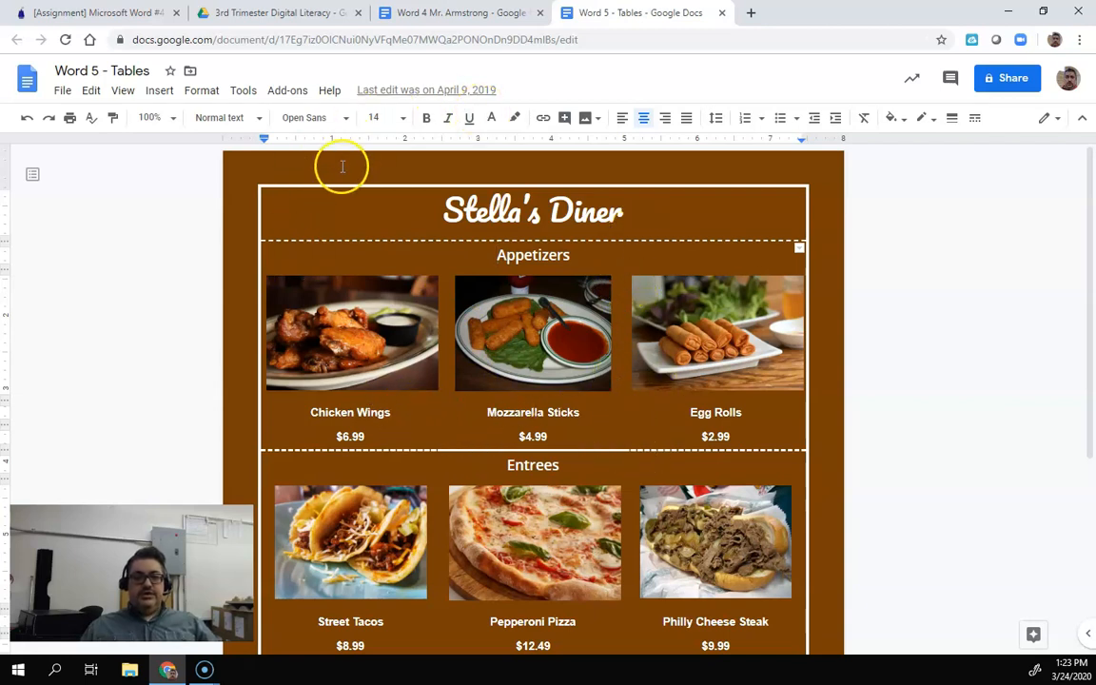
pyautogui.click(441, 16)
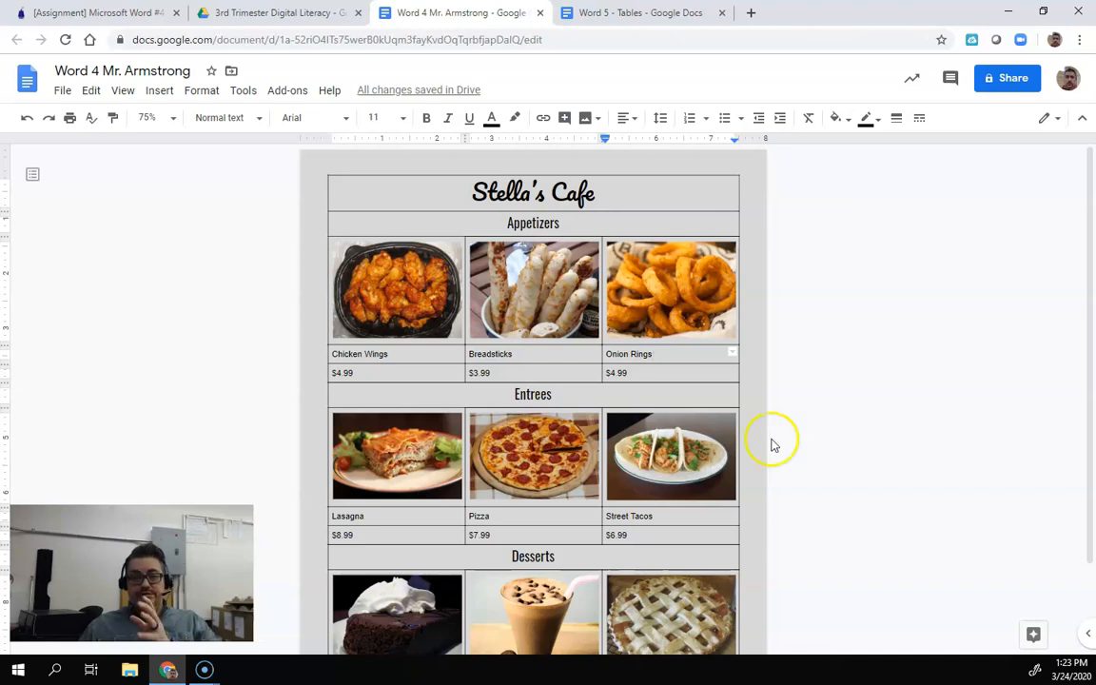
pyautogui.click(720, 188)
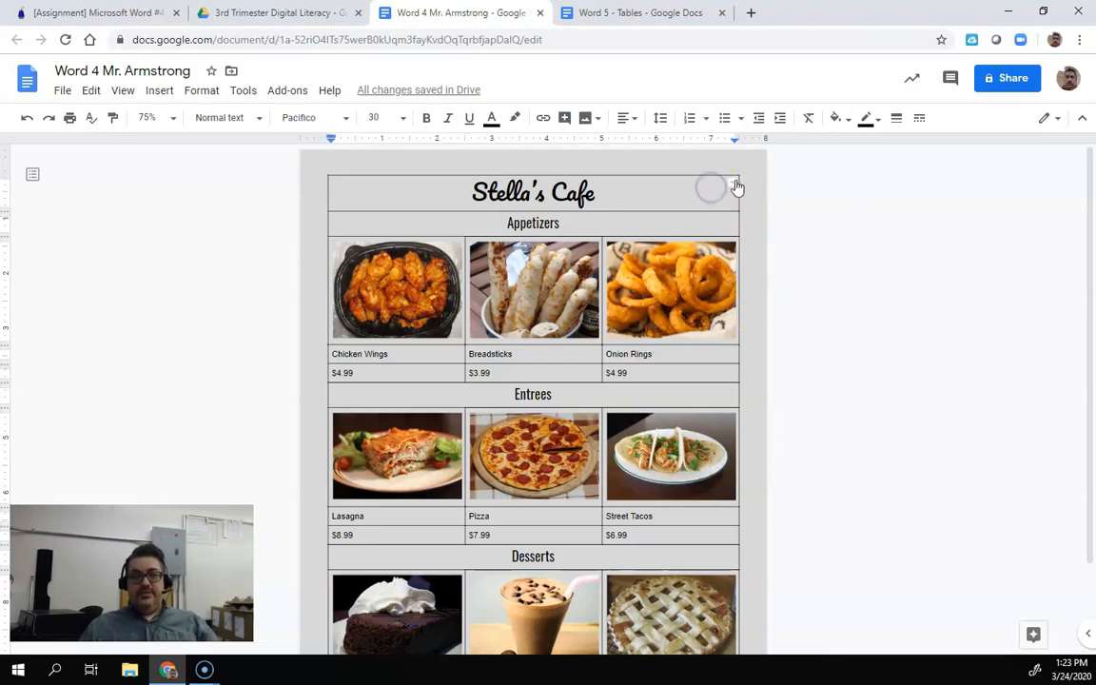
pyautogui.click(735, 182)
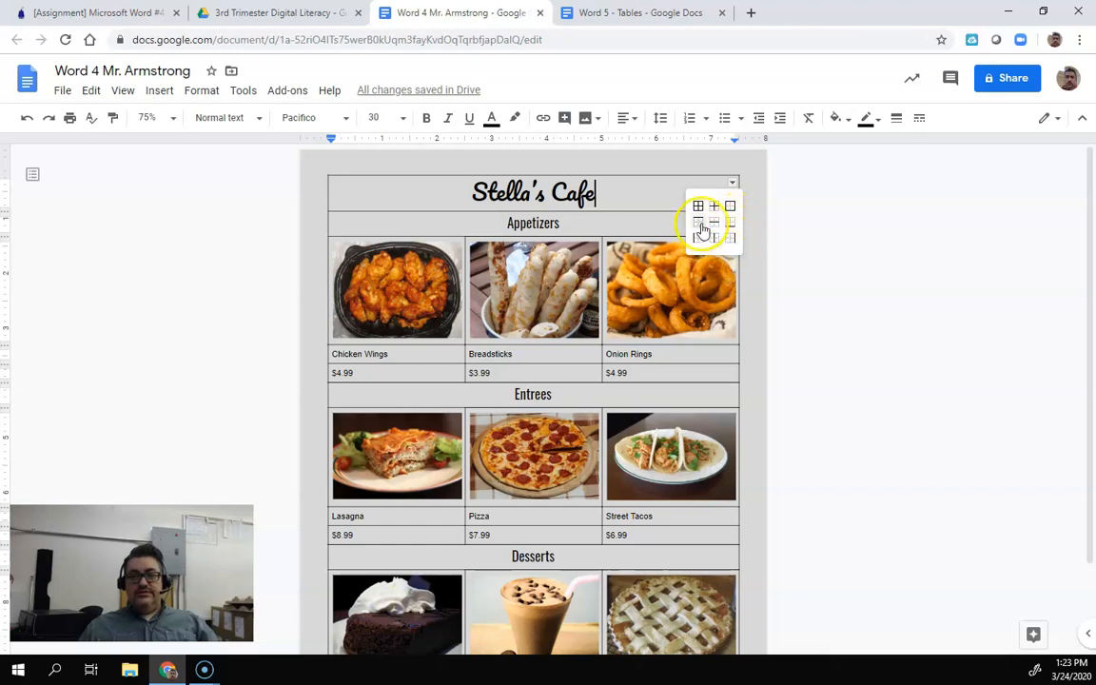
pyautogui.click(788, 200)
# - Select the entire menu table from the title through the dessert prices, choose its outer borders, and clear the selection
pyautogui.moveTo(458, 190); pyautogui.dragTo(653, 595)
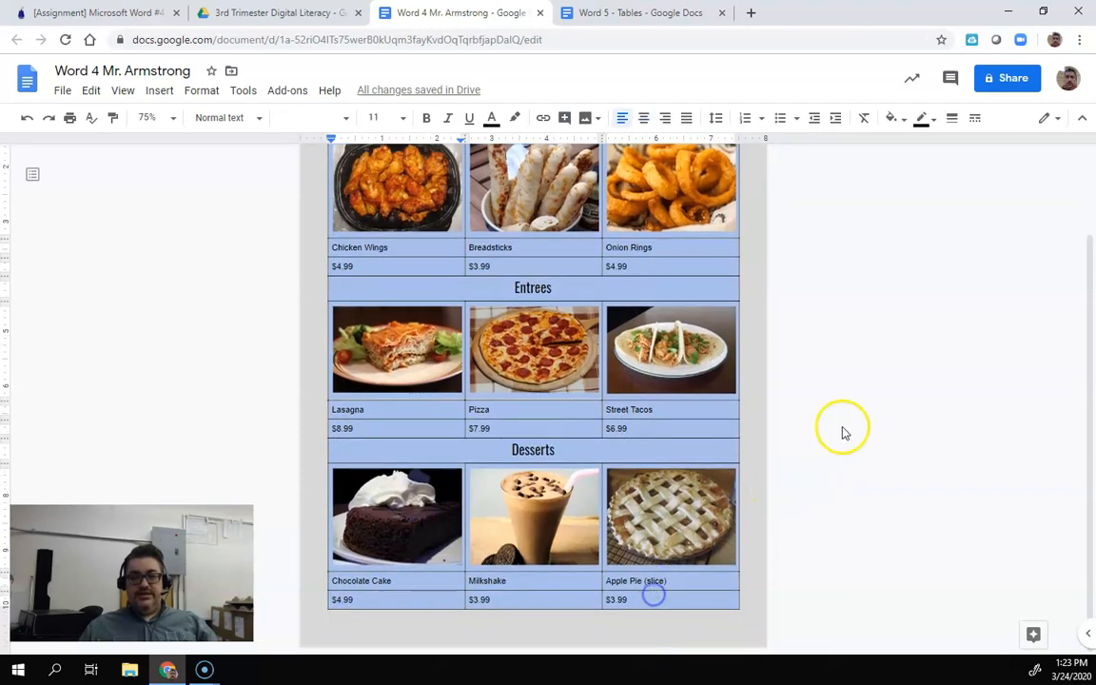
pyautogui.scroll(2, 842, 428)
pyautogui.click(734, 184)
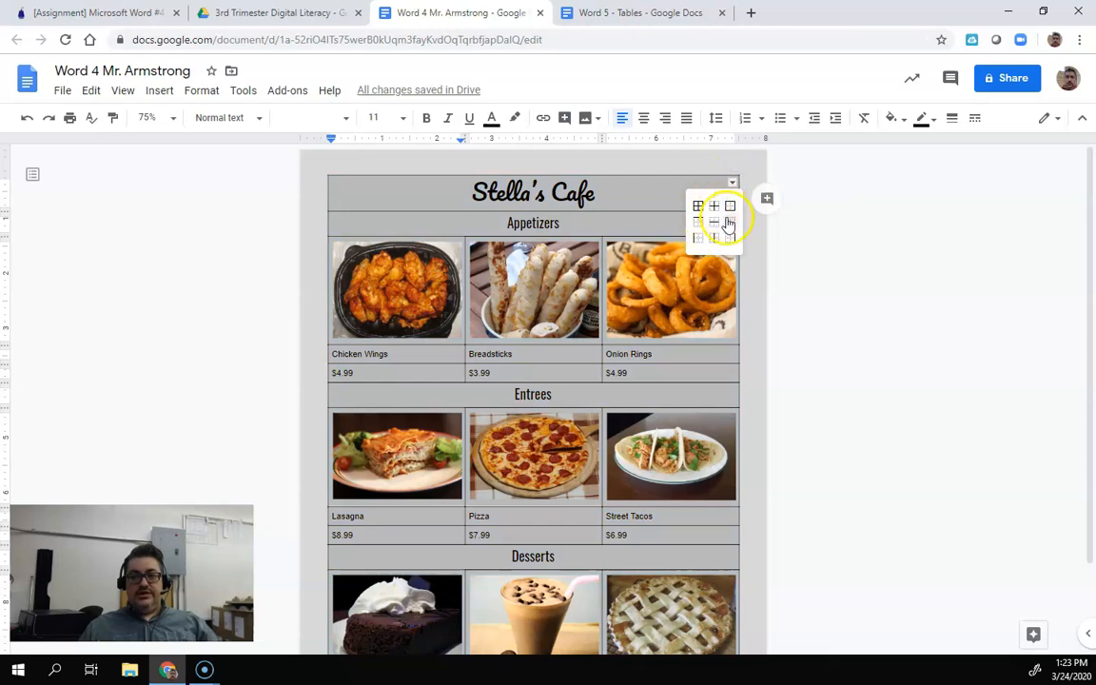
pyautogui.click(729, 208)
pyautogui.click(793, 275)
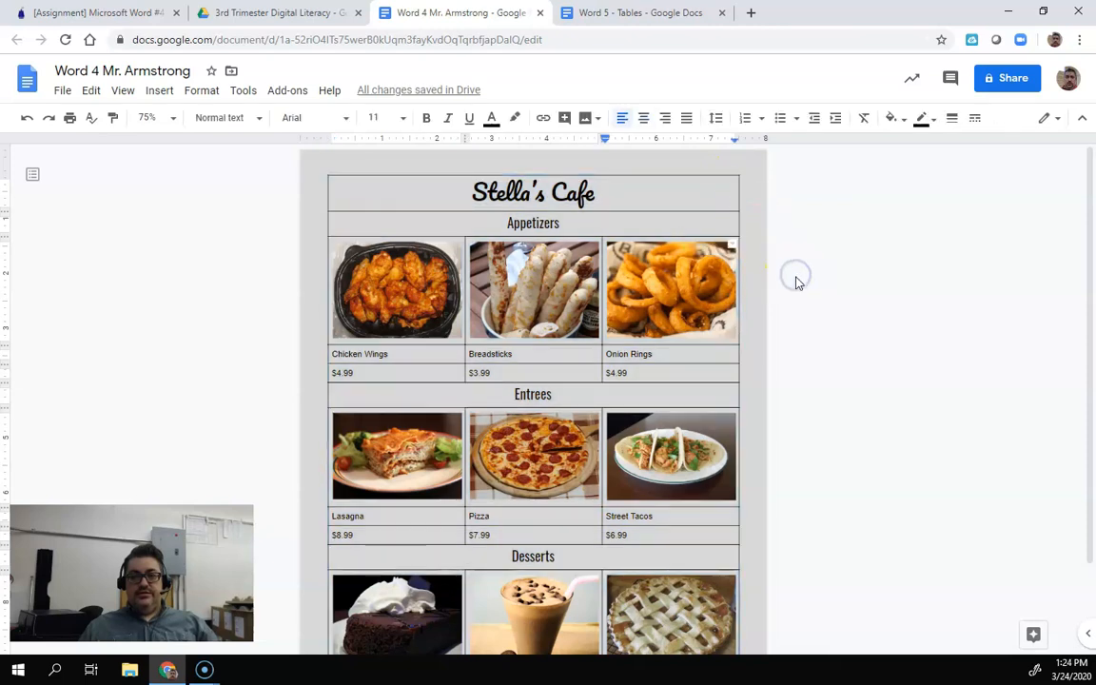
pyautogui.click(686, 198)
pyautogui.click(733, 182)
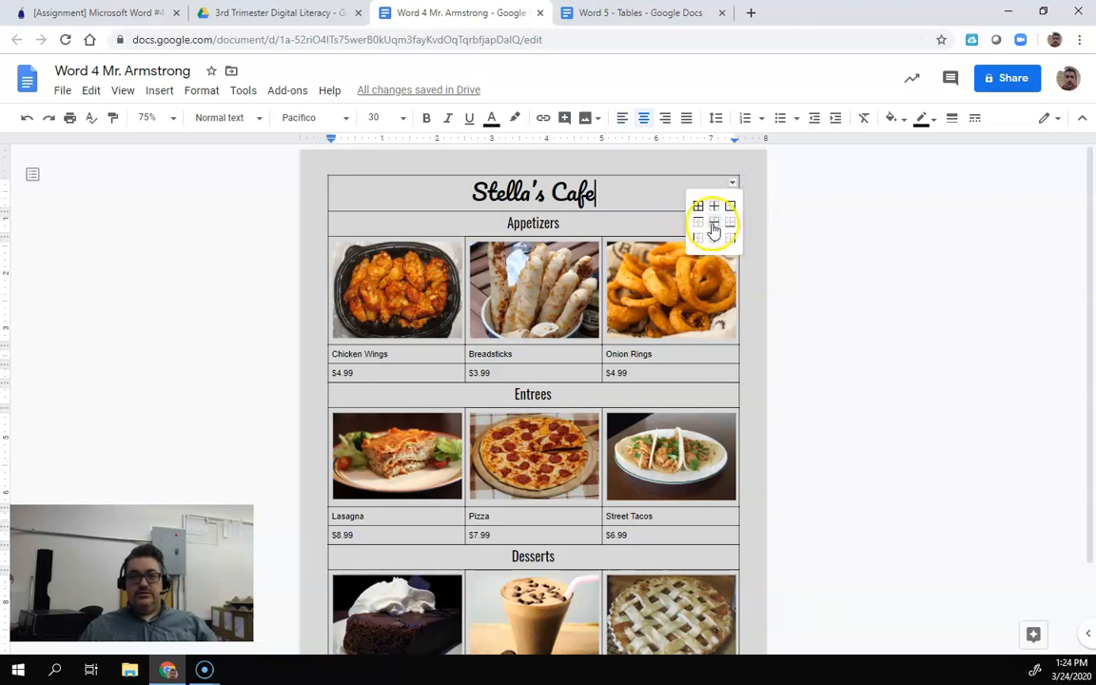
pyautogui.click(714, 222)
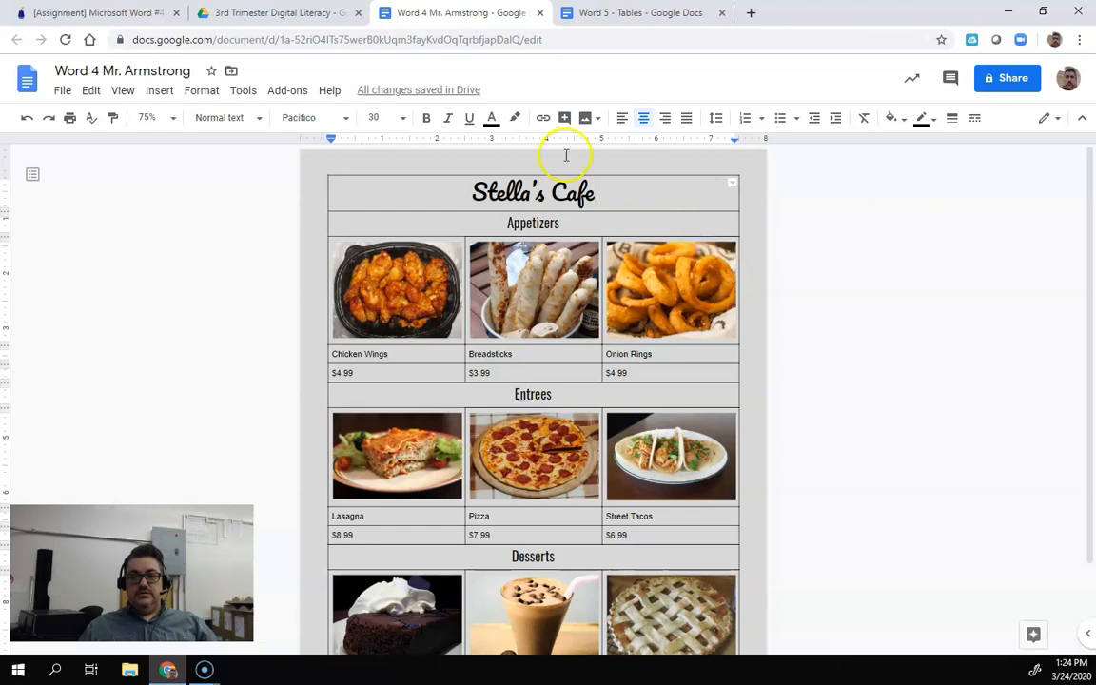
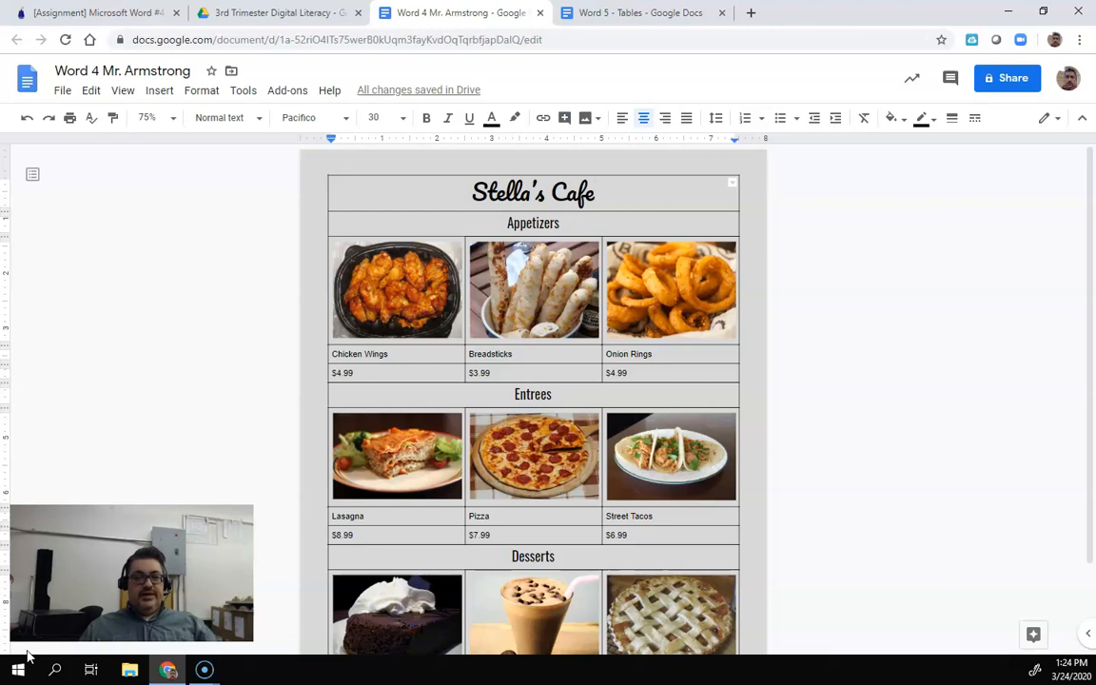
pyautogui.click(819, 328)
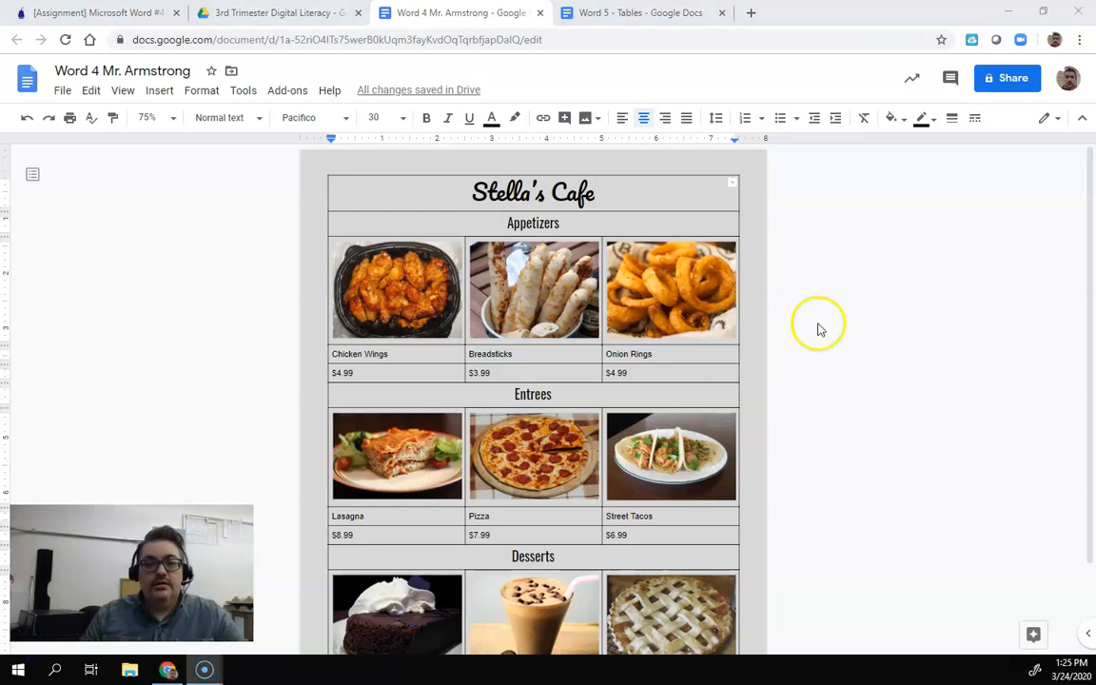
# - Check the sample Stella's Diner menu in the Word 5 - Tables document, and right-align the appetizer names and prices in the Stella's Cafe menu
pyautogui.click(637, 13)
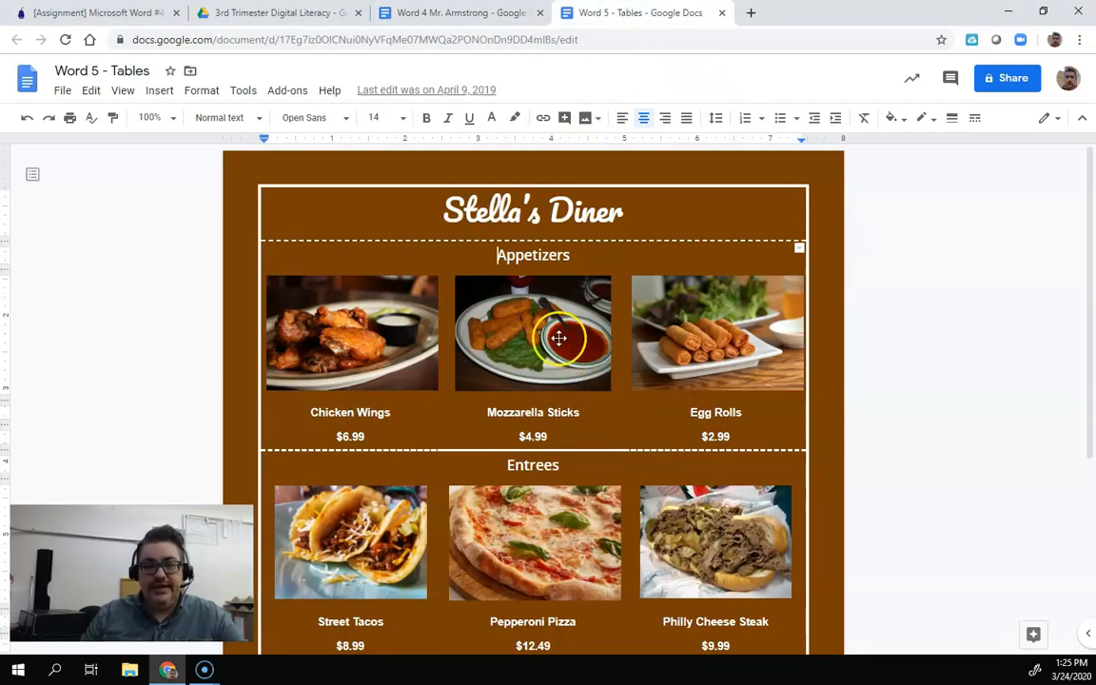
pyautogui.click(423, 15)
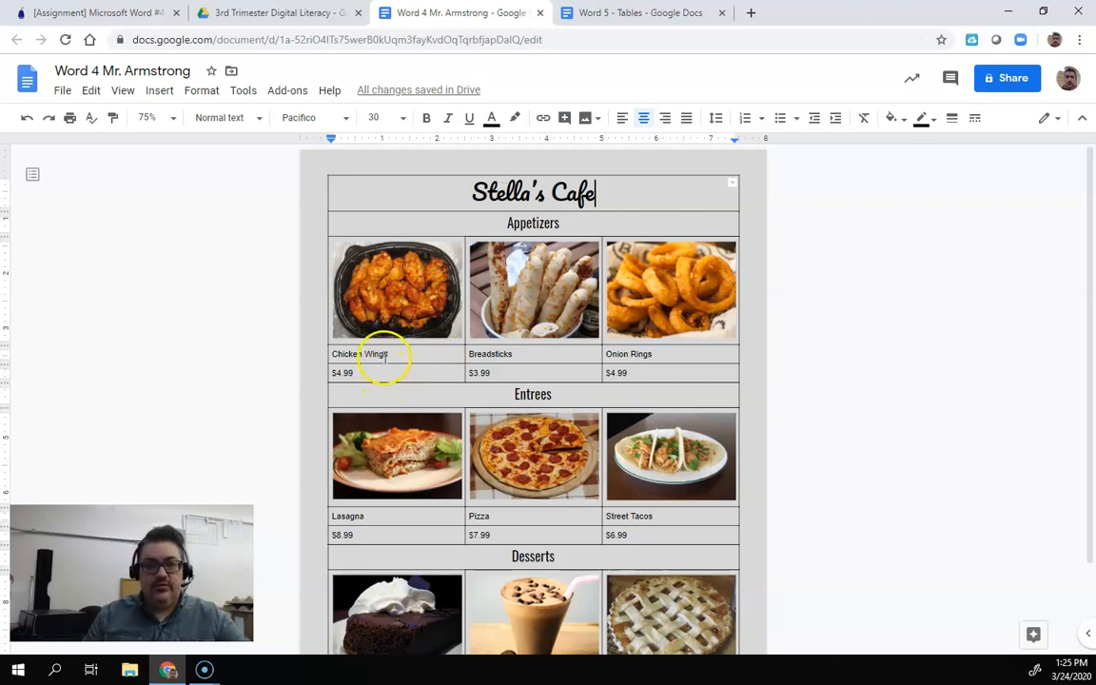
pyautogui.moveTo(332, 354); pyautogui.dragTo(631, 372)
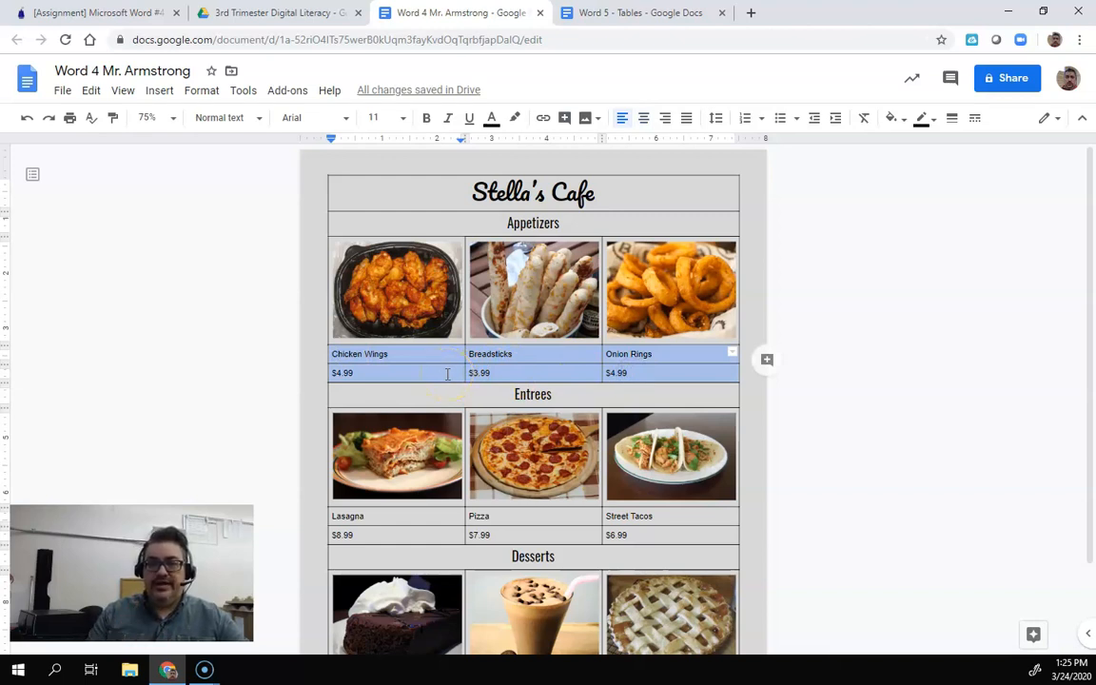
pyautogui.click(646, 121)
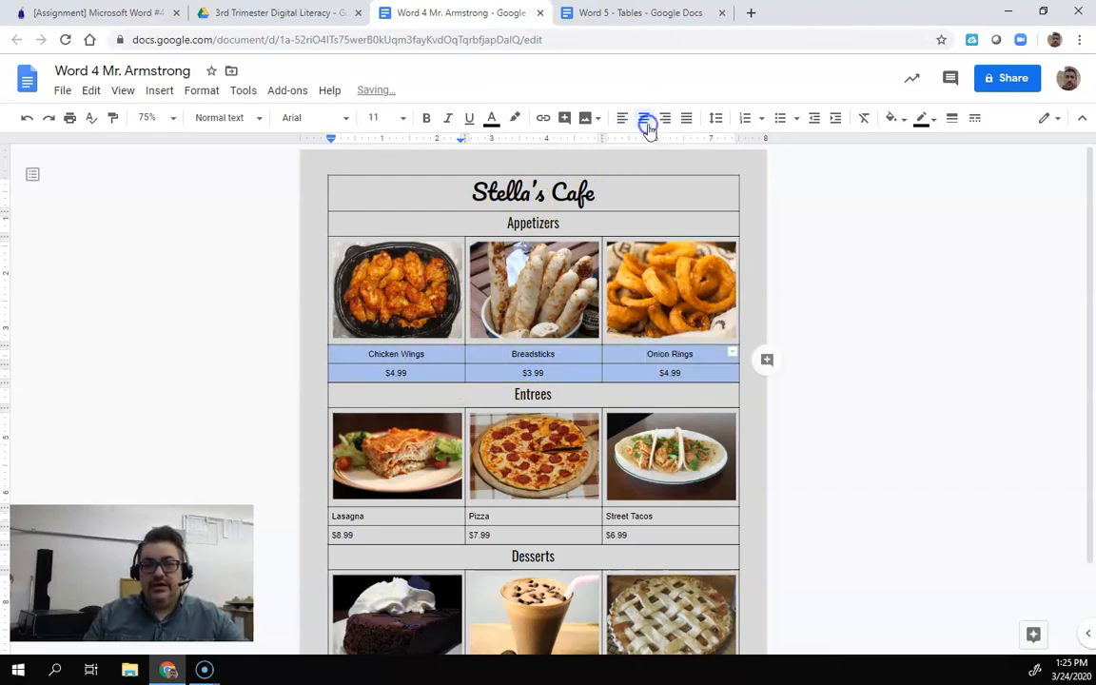
pyautogui.click(666, 120)
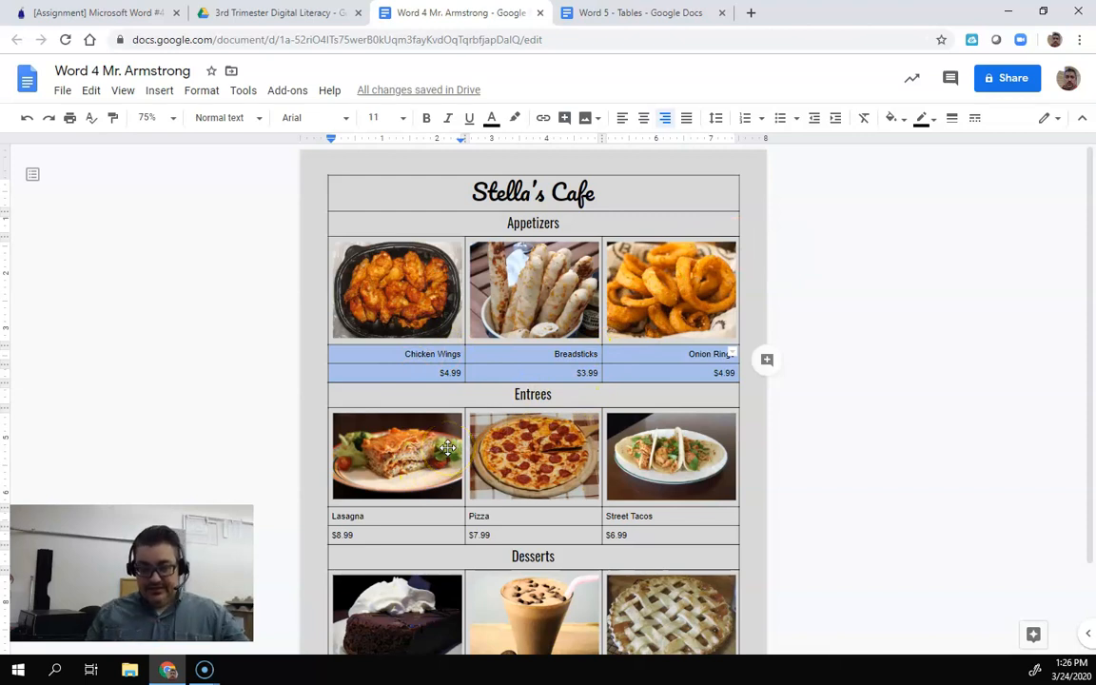
# - Right-align the item names and prices in the Entrees and Desserts sections
pyautogui.moveTo(367, 515); pyautogui.dragTo(646, 529)
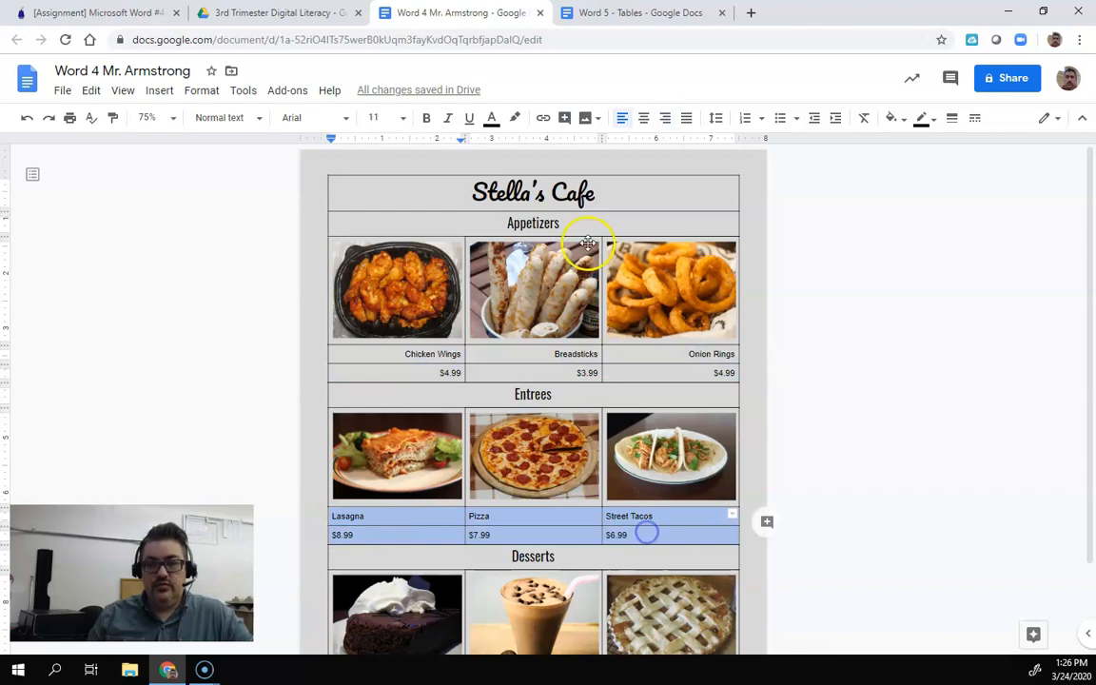
pyautogui.click(666, 118)
pyautogui.scroll(-2, 824, 367)
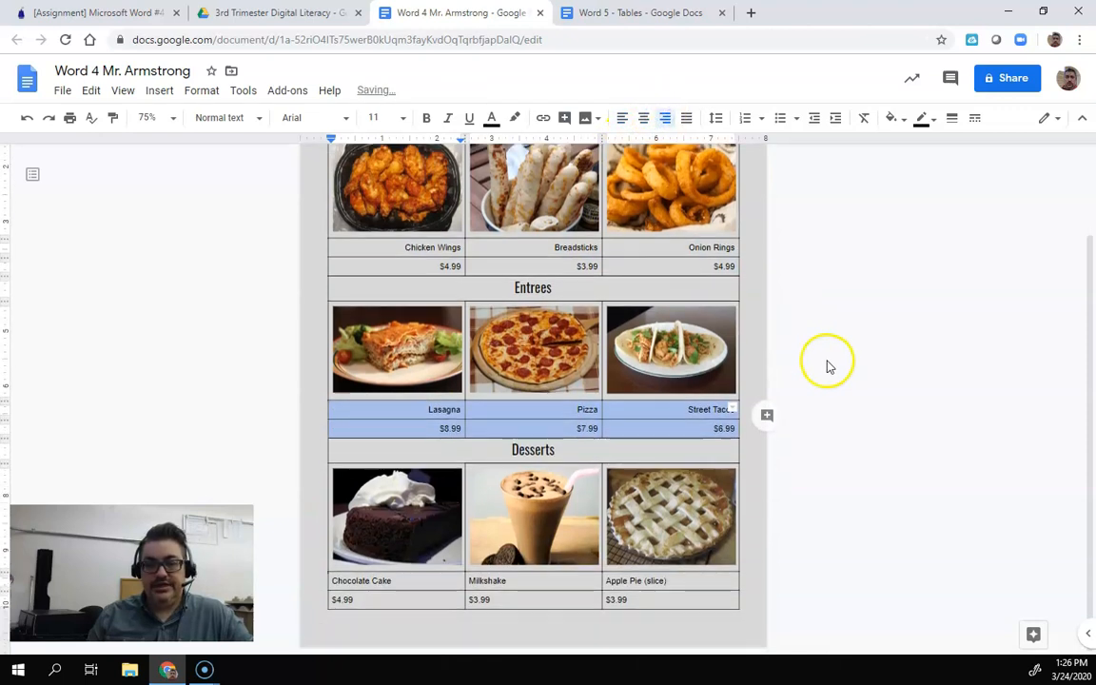
pyautogui.moveTo(331, 580); pyautogui.dragTo(655, 594)
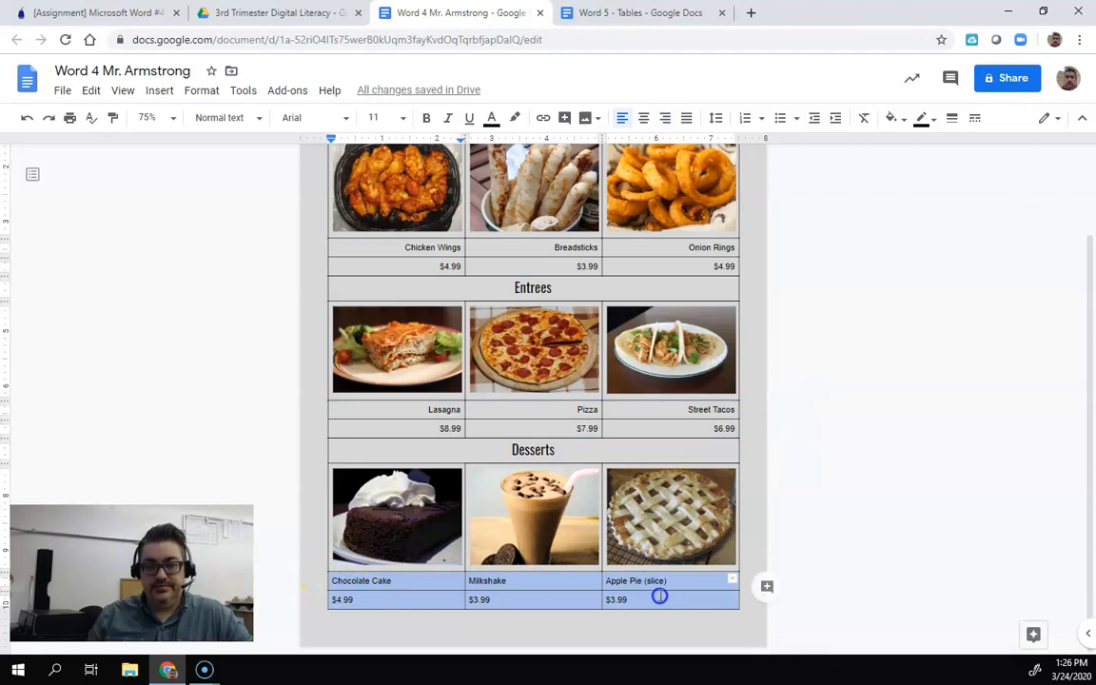
pyautogui.click(665, 118)
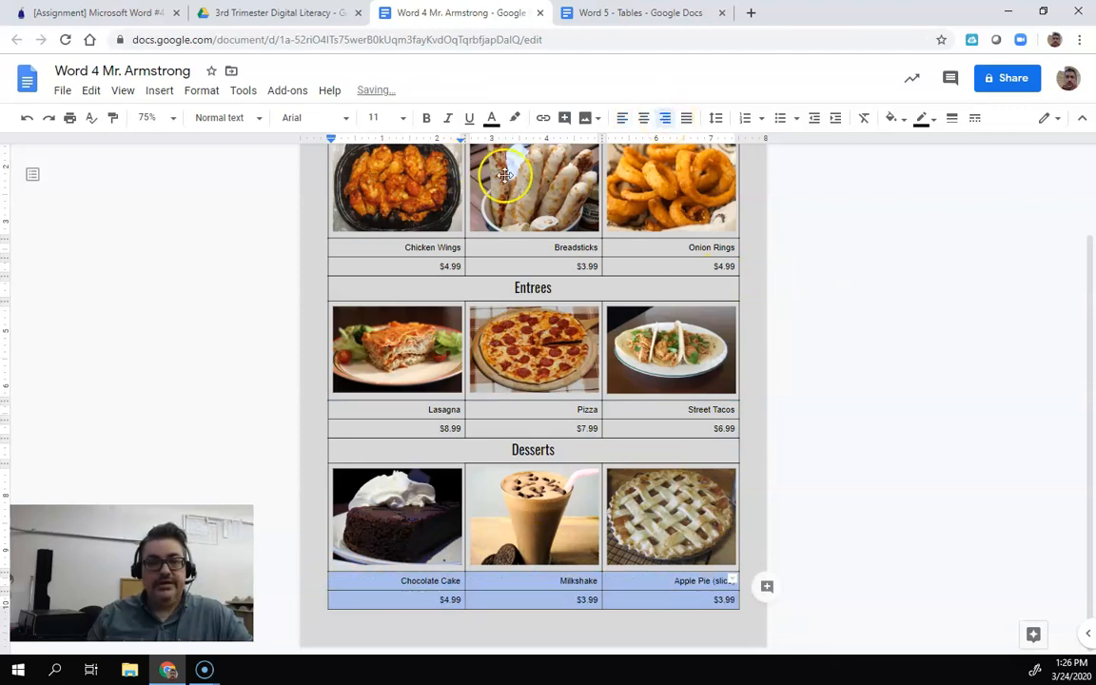
# - Format the appetizer names and prices in Oswald at size 12
pyautogui.scroll(2, 562, 248)
pyautogui.moveTo(423, 362); pyautogui.dragTo(652, 373)
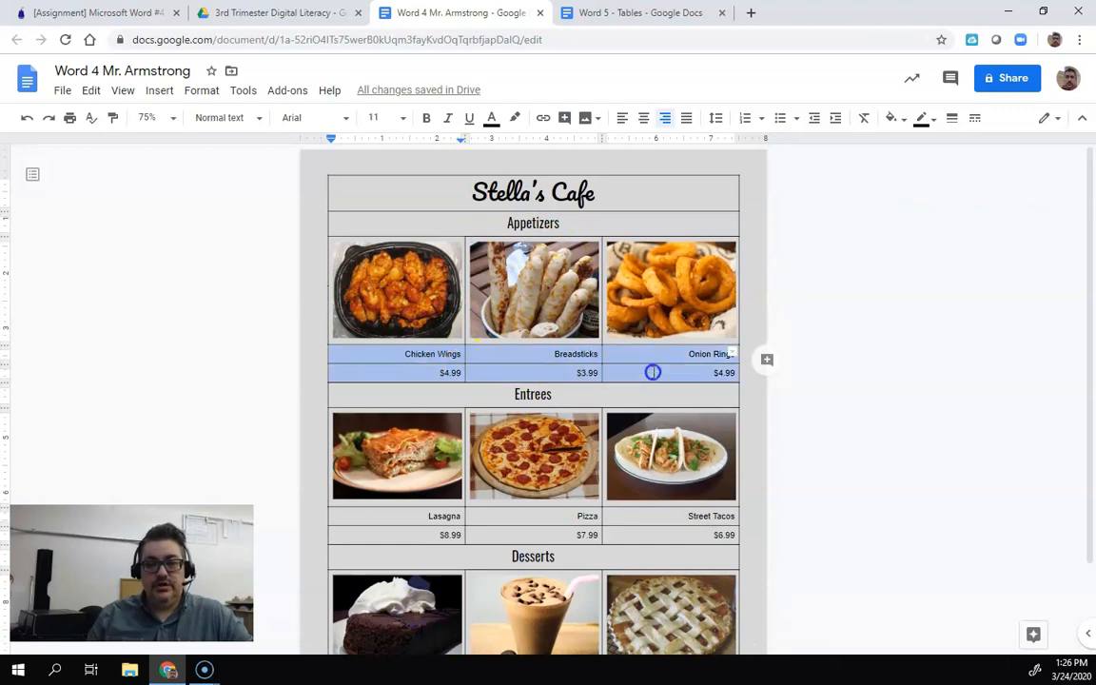
pyautogui.click(344, 118)
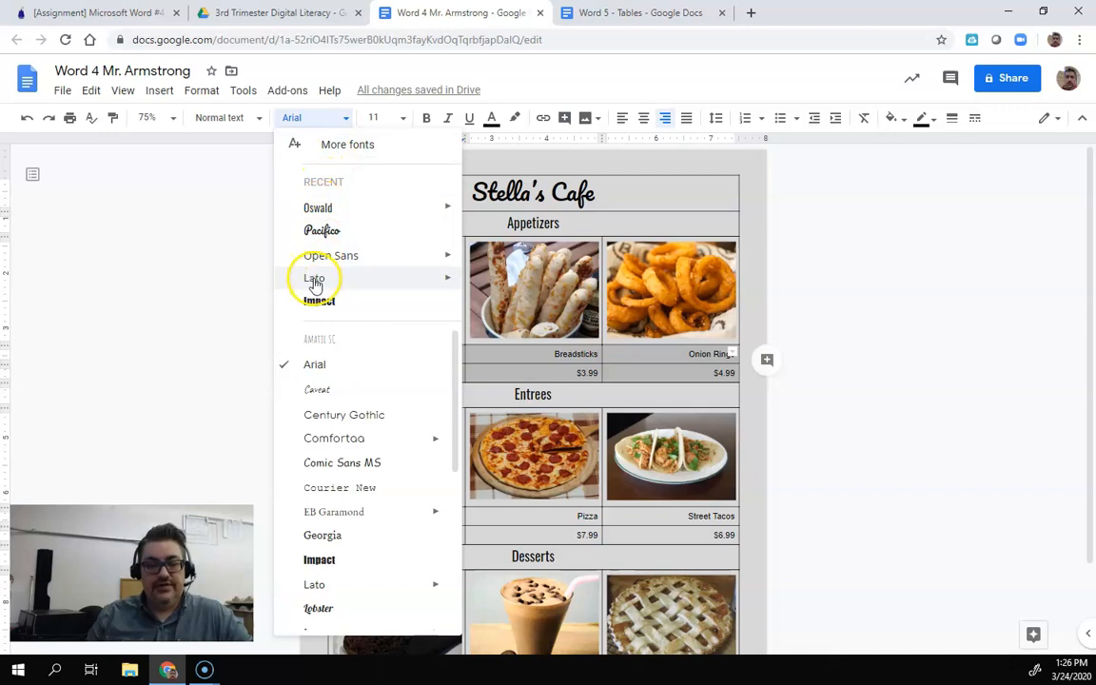
pyautogui.click(313, 207)
pyautogui.click(379, 118)
pyautogui.click(379, 244)
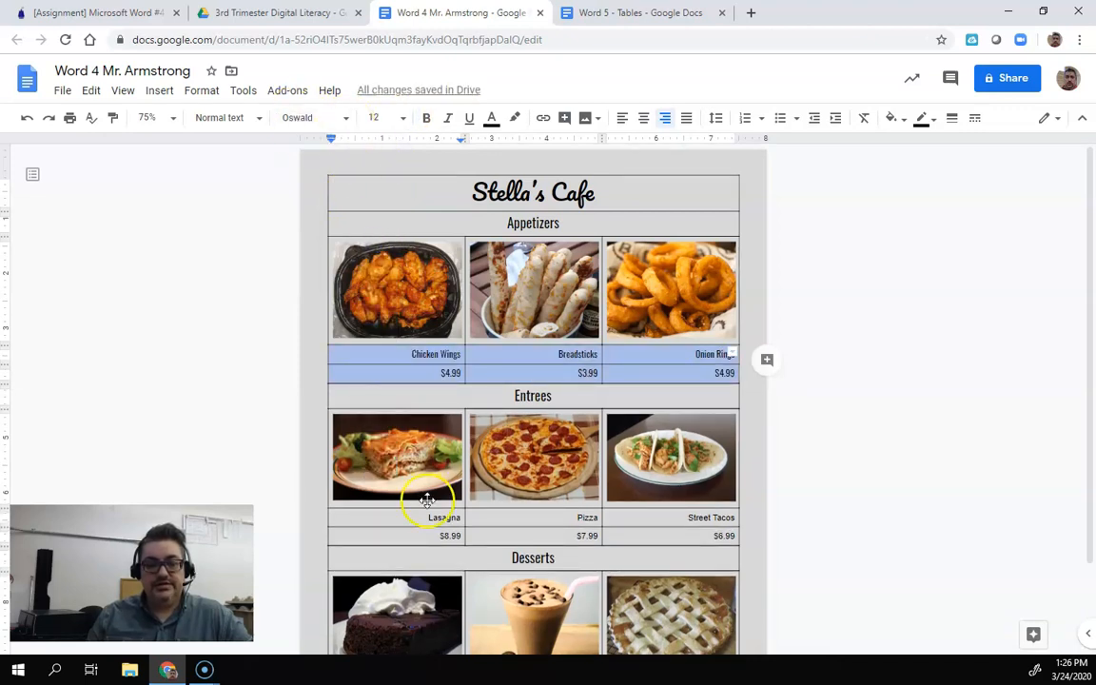
# - Format the entree names and prices from Lasagna to Street Tacos in Oswald at size 12
pyautogui.moveTo(423, 517); pyautogui.dragTo(637, 535)
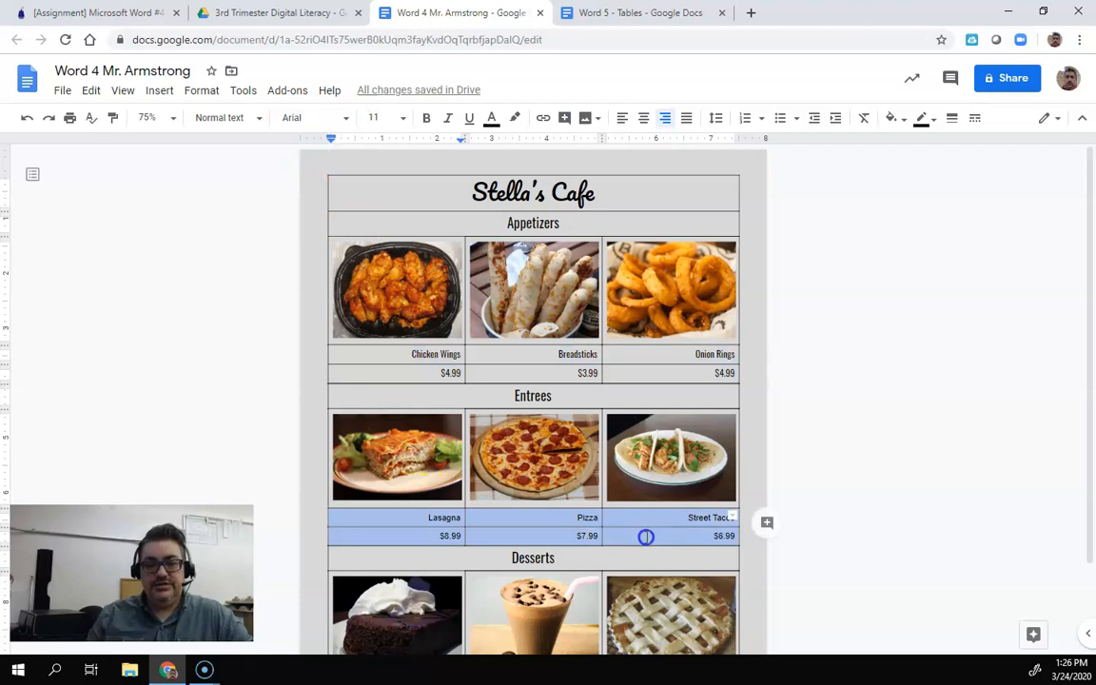
pyautogui.click(345, 117)
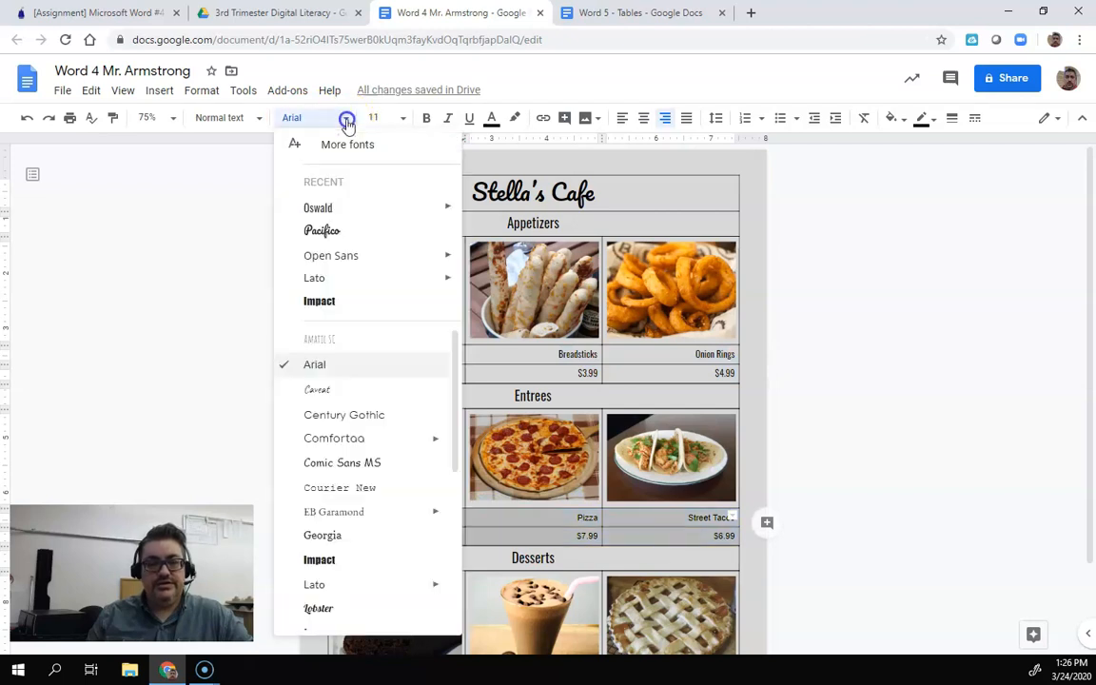
pyautogui.click(319, 208)
pyautogui.click(403, 117)
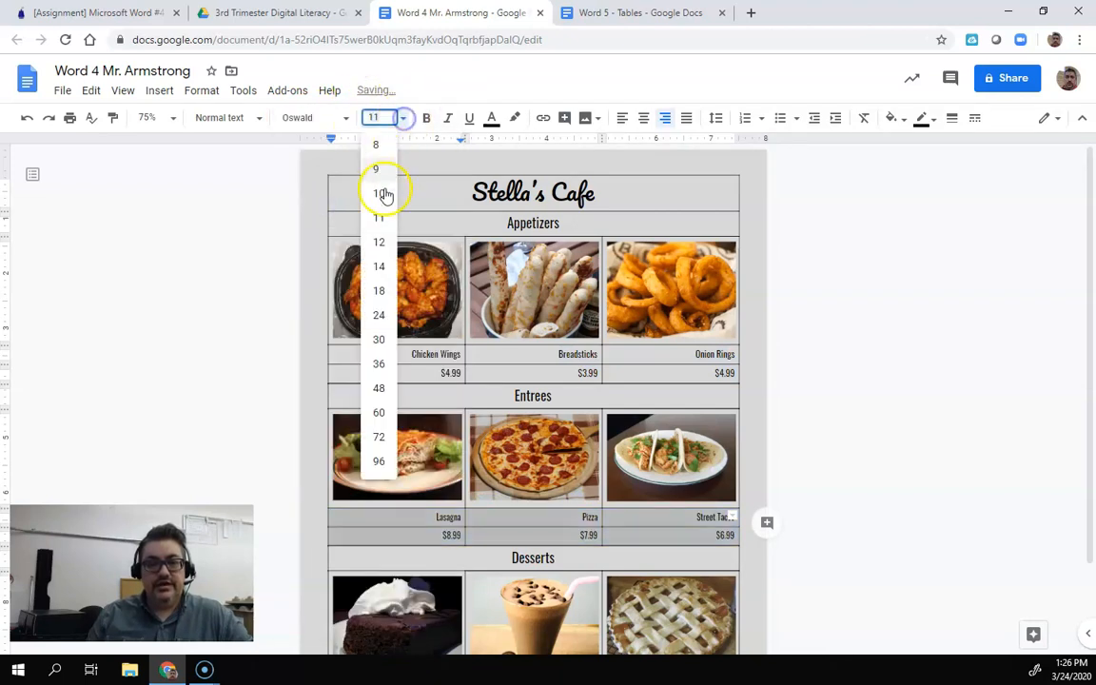
pyautogui.click(379, 242)
# - Format the dessert names and prices in Oswald at size 12, and clear the selection
pyautogui.scroll(-2, 715, 474)
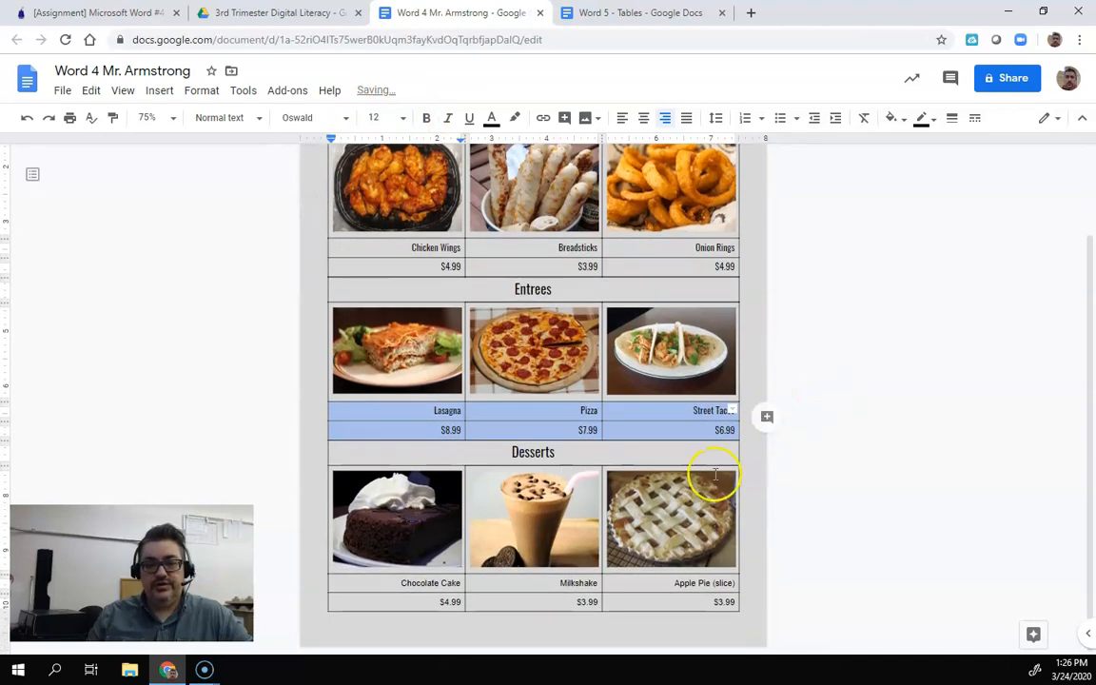
pyautogui.click(396, 590)
pyautogui.moveTo(392, 587); pyautogui.dragTo(631, 599)
pyautogui.click(347, 117)
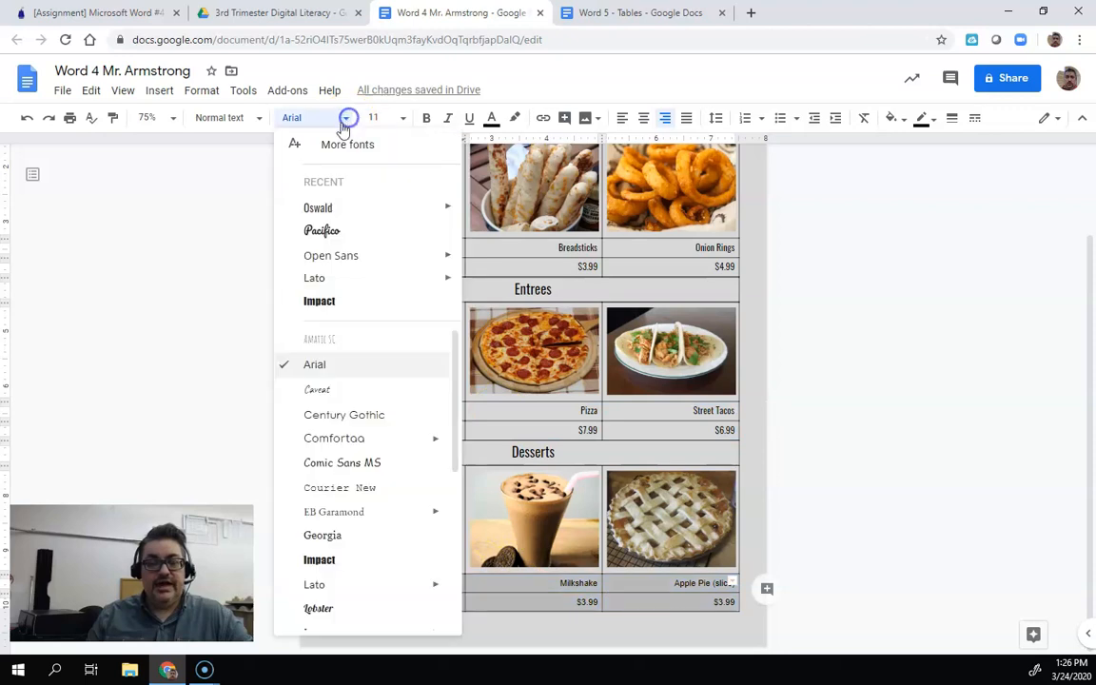
pyautogui.click(328, 207)
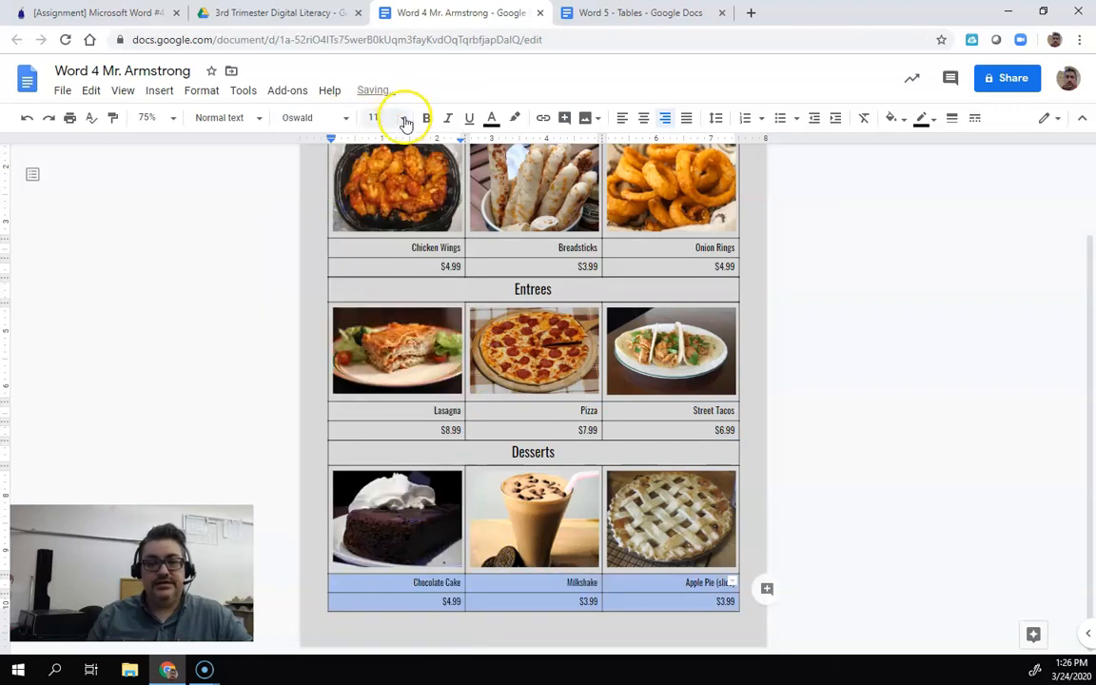
pyautogui.click(406, 122)
pyautogui.click(380, 236)
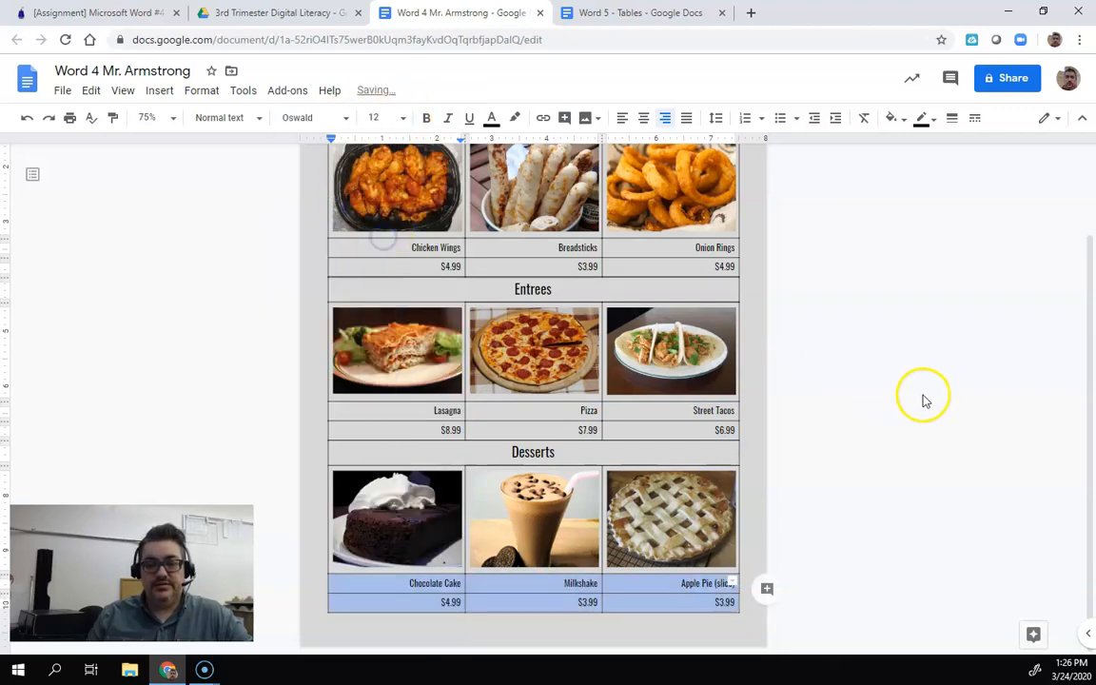
pyautogui.click(923, 398)
# - Select the whole menu table from the title through the dessert prices, set its border width to 0pt, and deselect it
pyautogui.scroll(3, 865, 373)
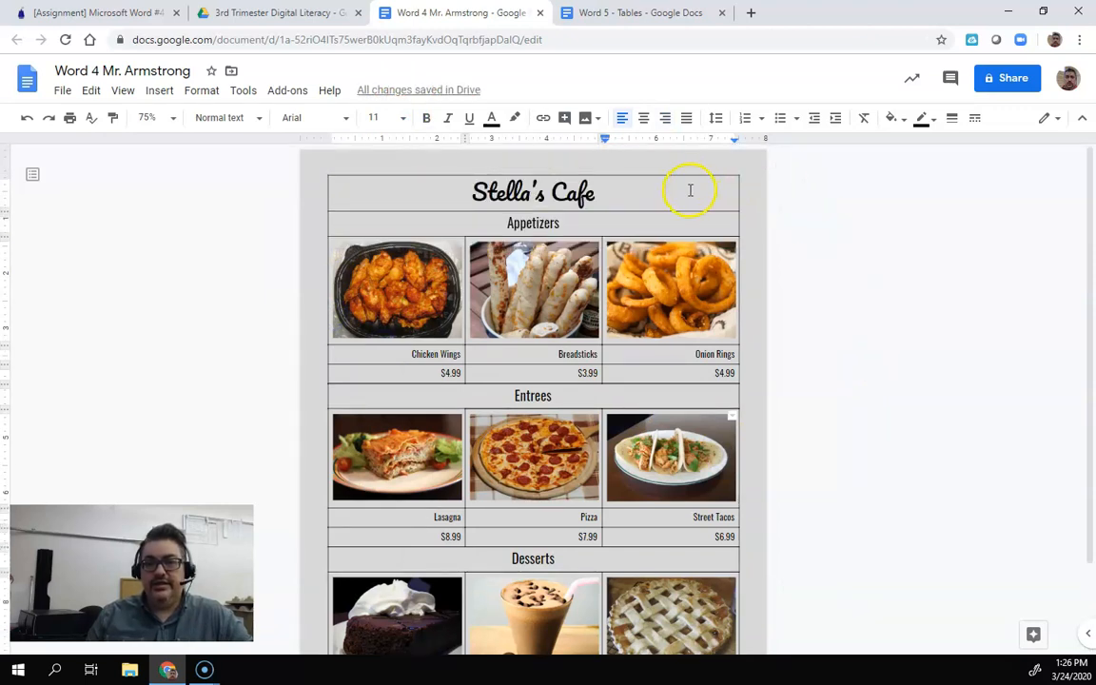
pyautogui.click(434, 194)
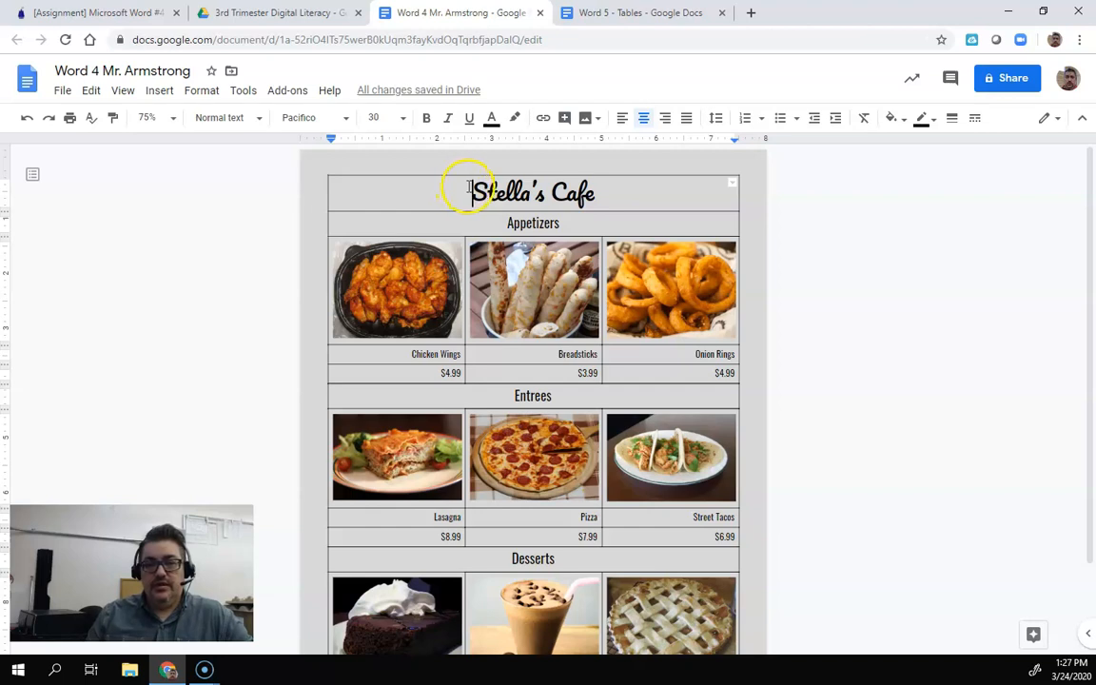
pyautogui.moveTo(473, 193); pyautogui.dragTo(693, 594)
pyautogui.scroll(2, 980, 286)
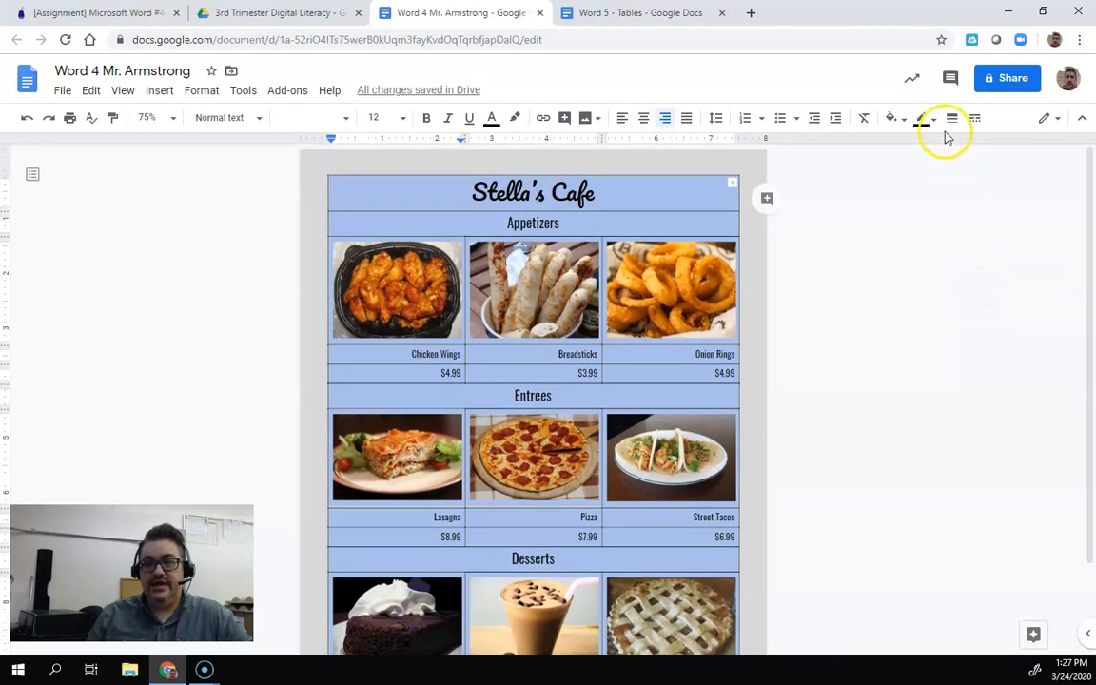
pyautogui.click(952, 121)
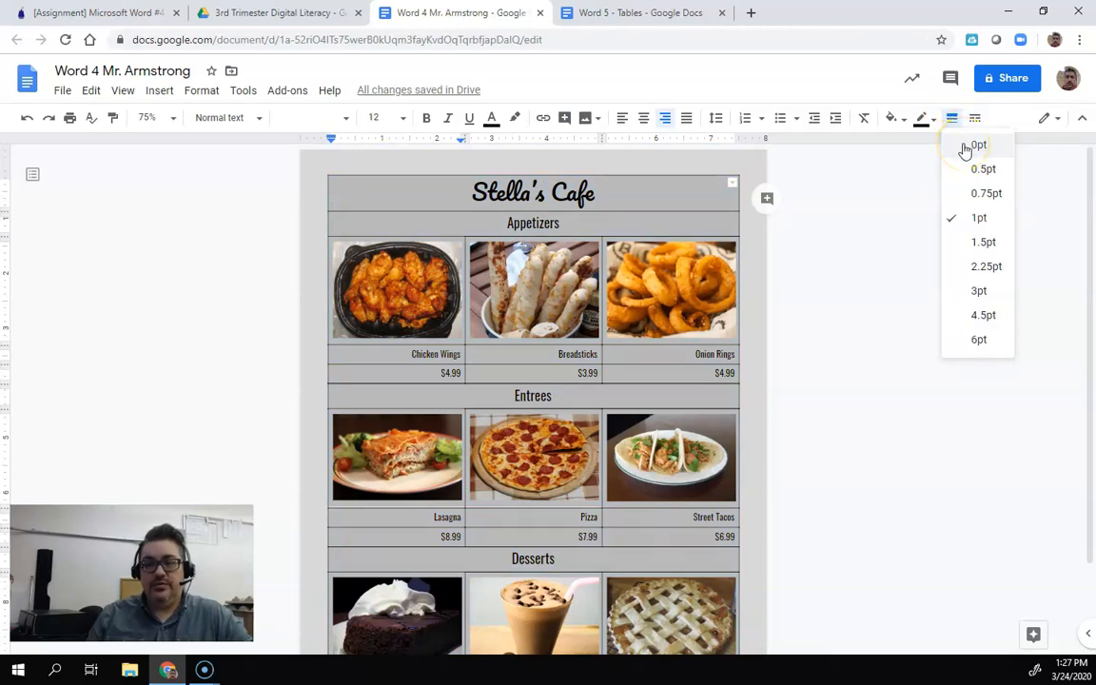
pyautogui.click(964, 147)
pyautogui.click(933, 292)
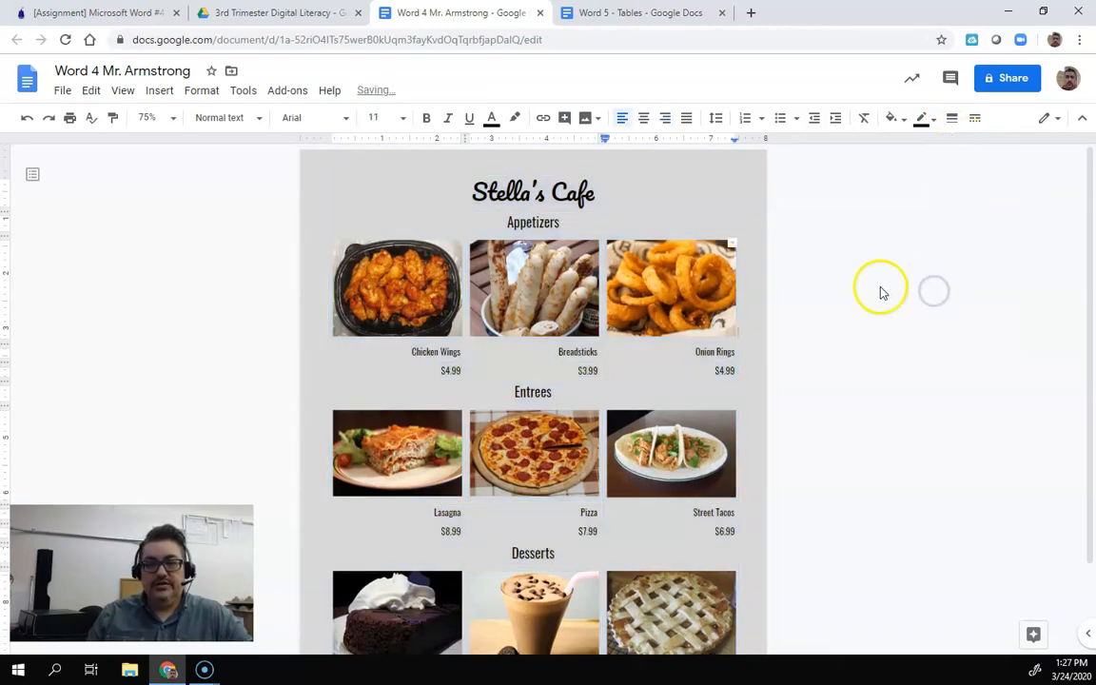
# - Select the bottom border of the Appetizers heading row and give it a dashed line style
pyautogui.click(504, 223)
pyautogui.moveTo(505, 222); pyautogui.dragTo(566, 224)
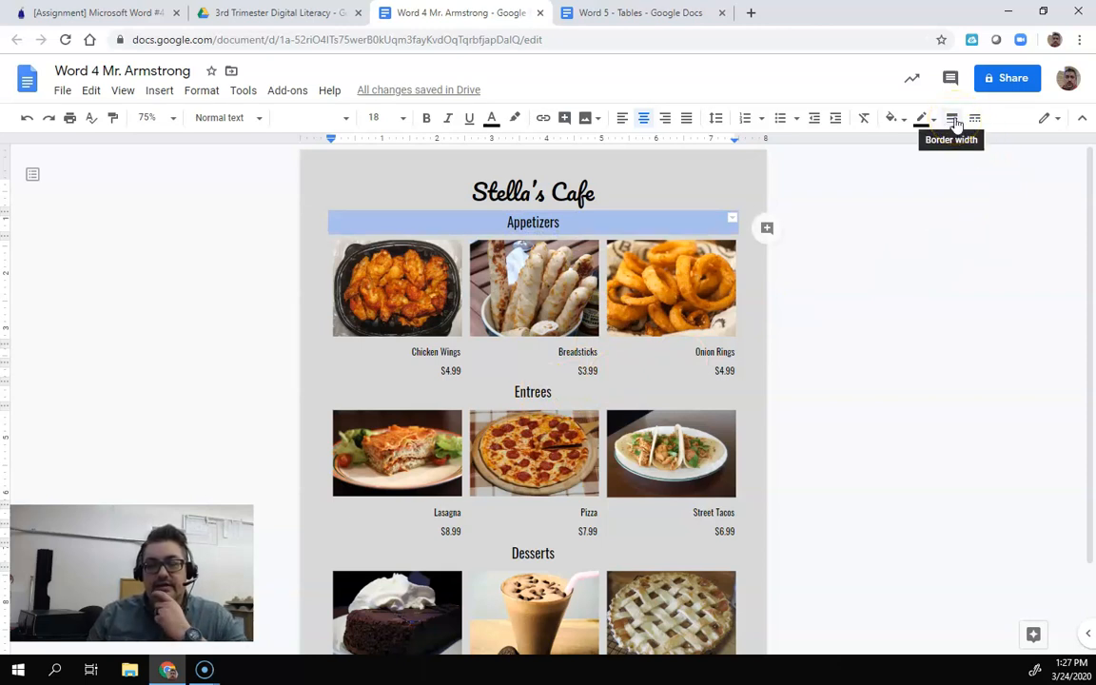
pyautogui.click(731, 219)
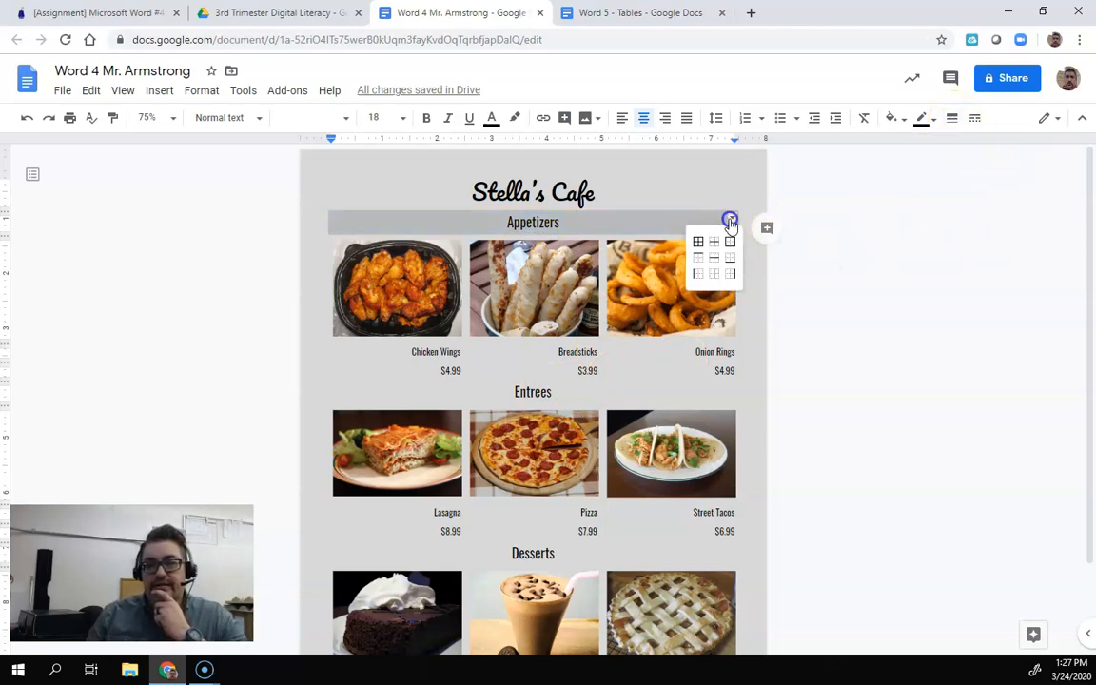
pyautogui.click(729, 265)
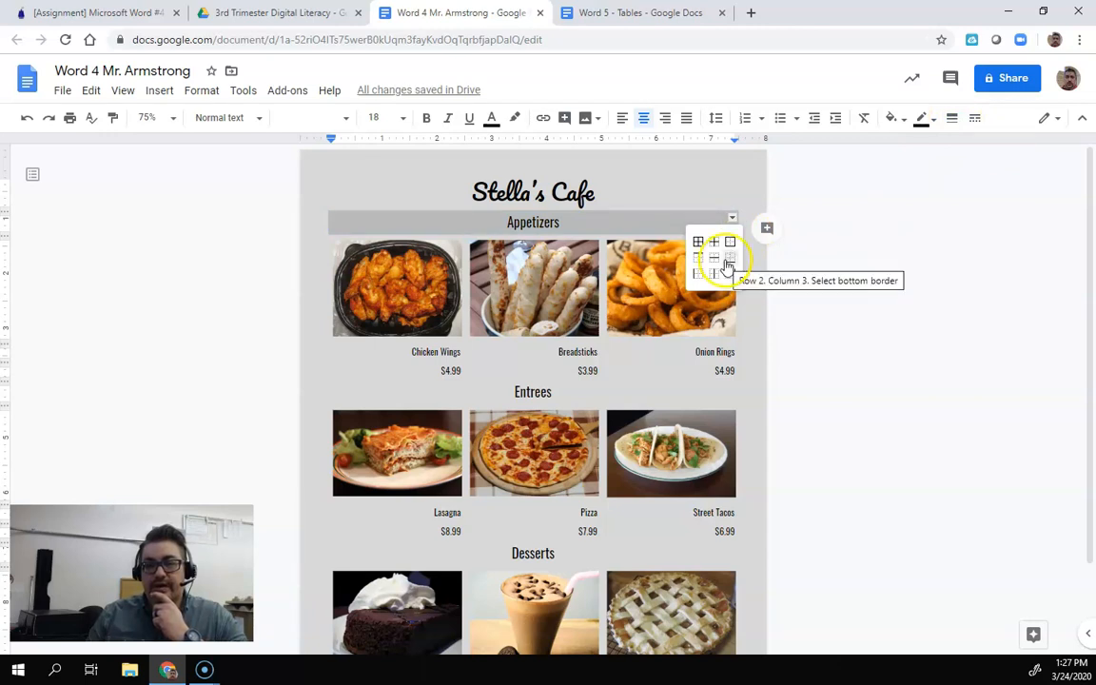
pyautogui.click(729, 266)
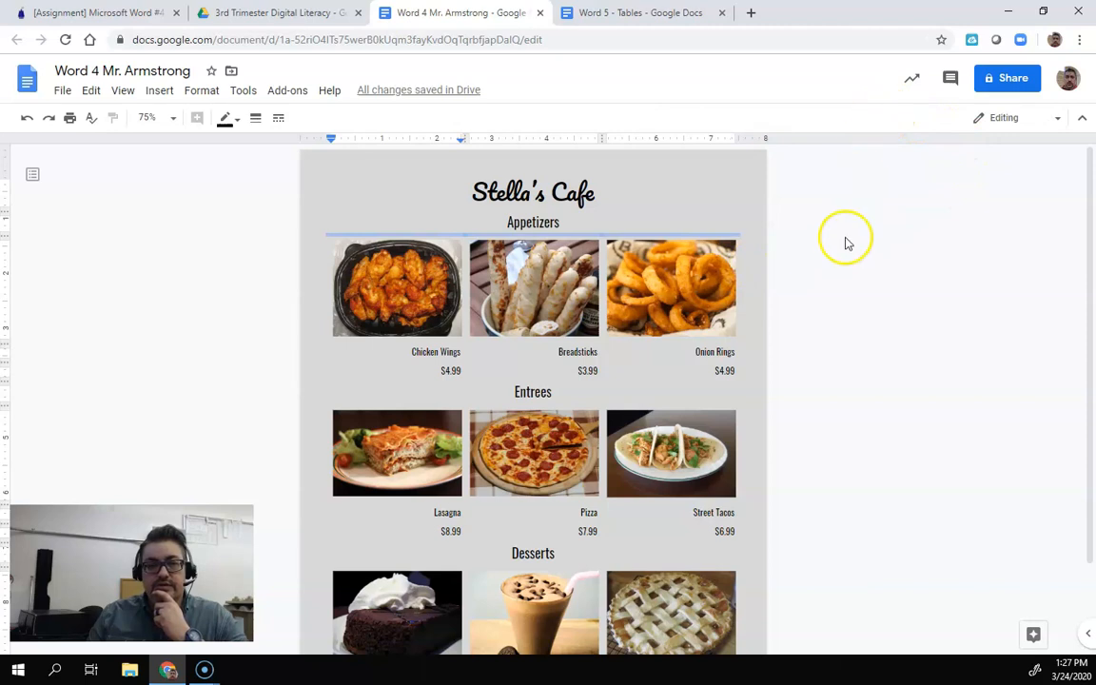
pyautogui.click(277, 119)
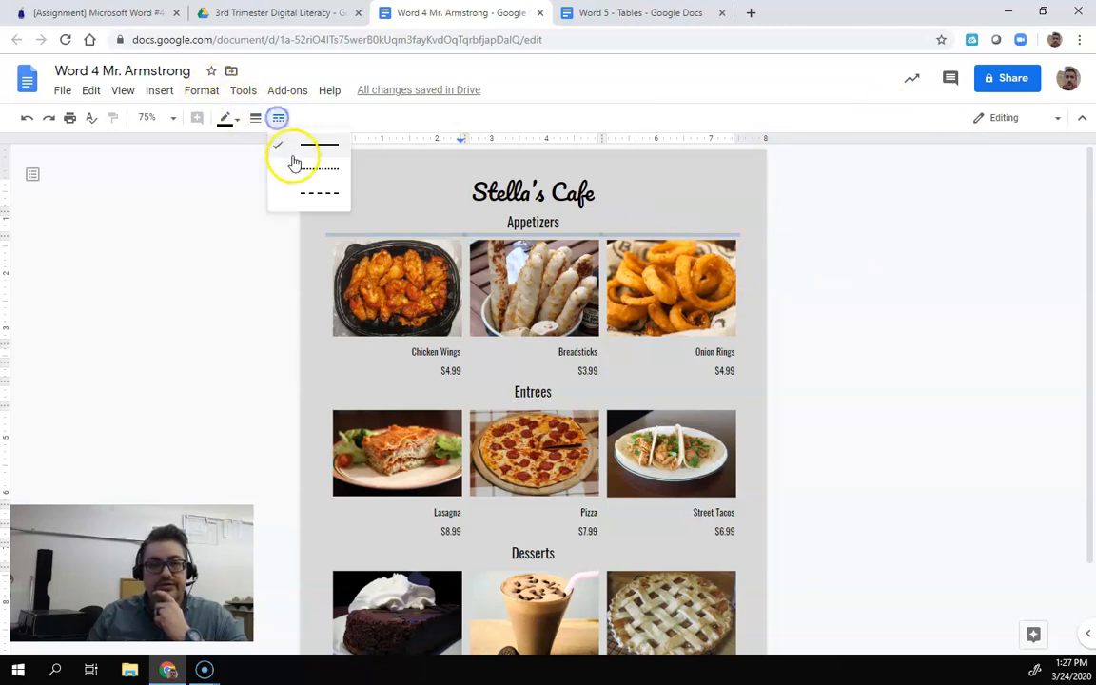
pyautogui.click(311, 190)
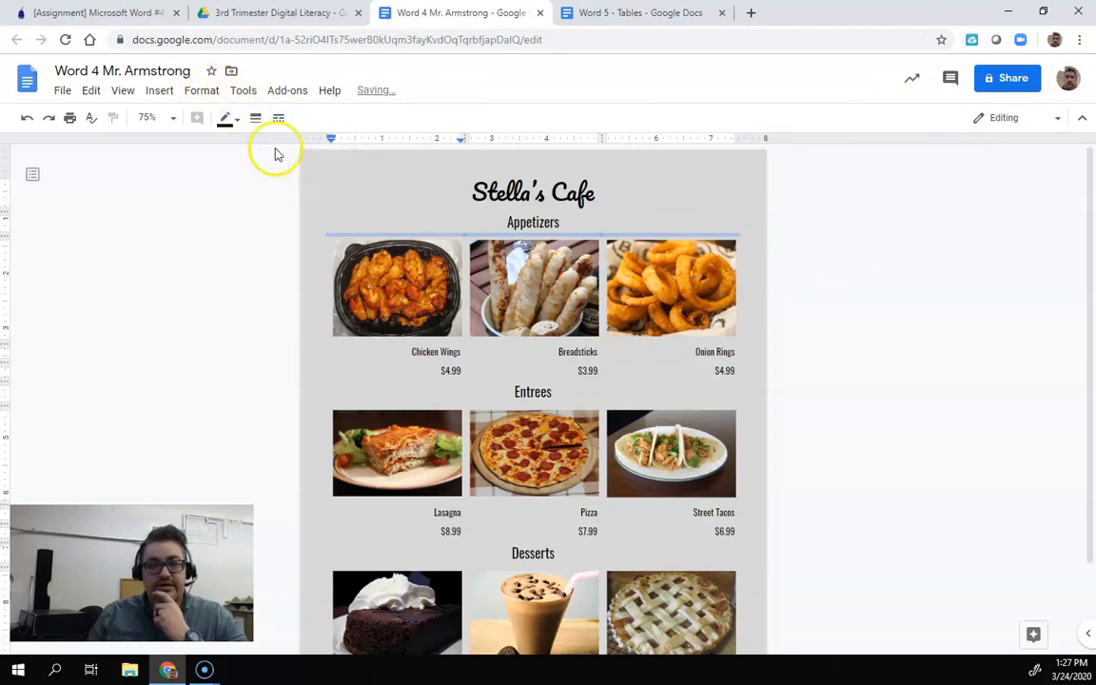
# - Set the dashed border below the Appetizers heading to a width of 2.25pt and deselect it
pyautogui.click(255, 118)
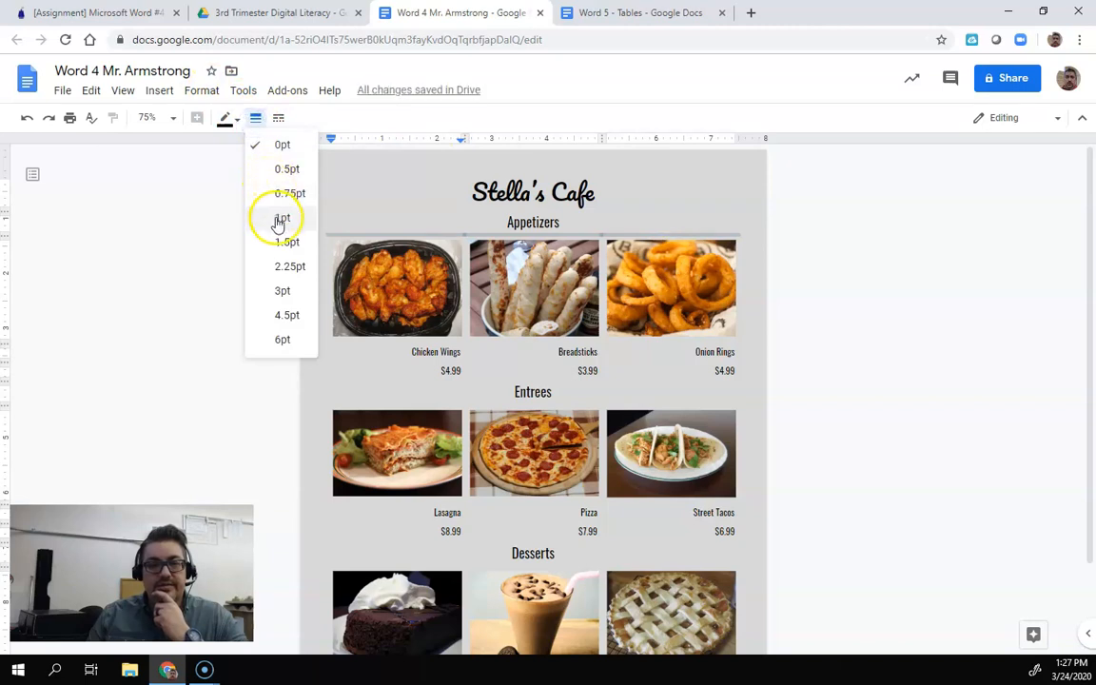
pyautogui.click(279, 270)
pyautogui.click(766, 250)
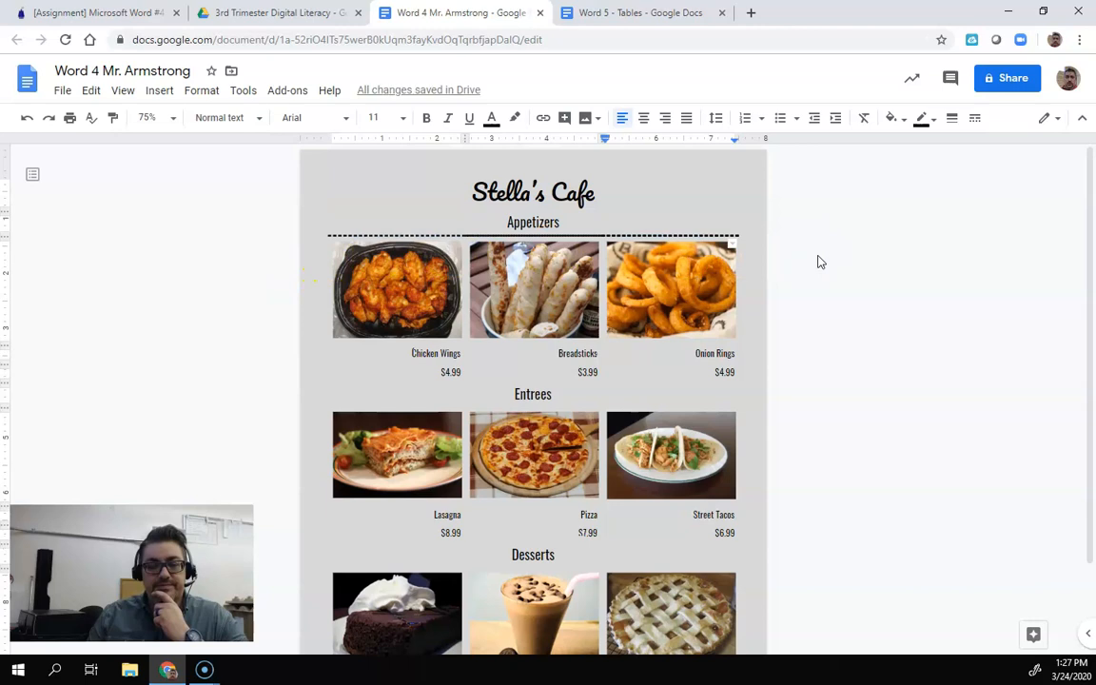
pyautogui.scroll(-1, 821, 261)
pyautogui.scroll(1, 820, 264)
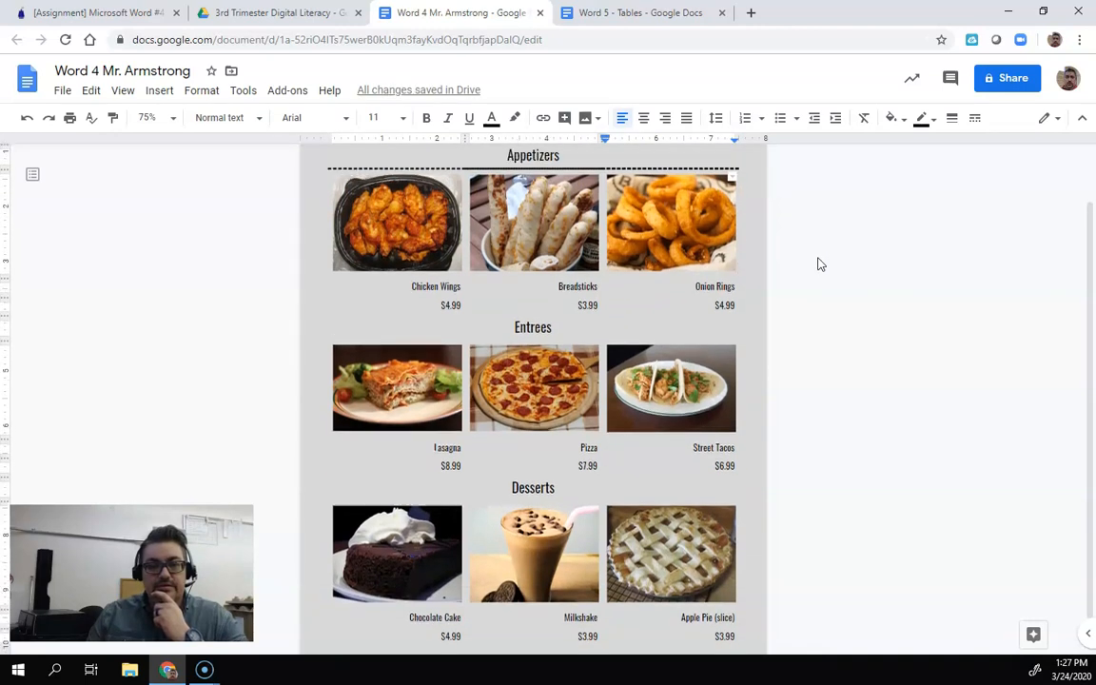
pyautogui.click(740, 316)
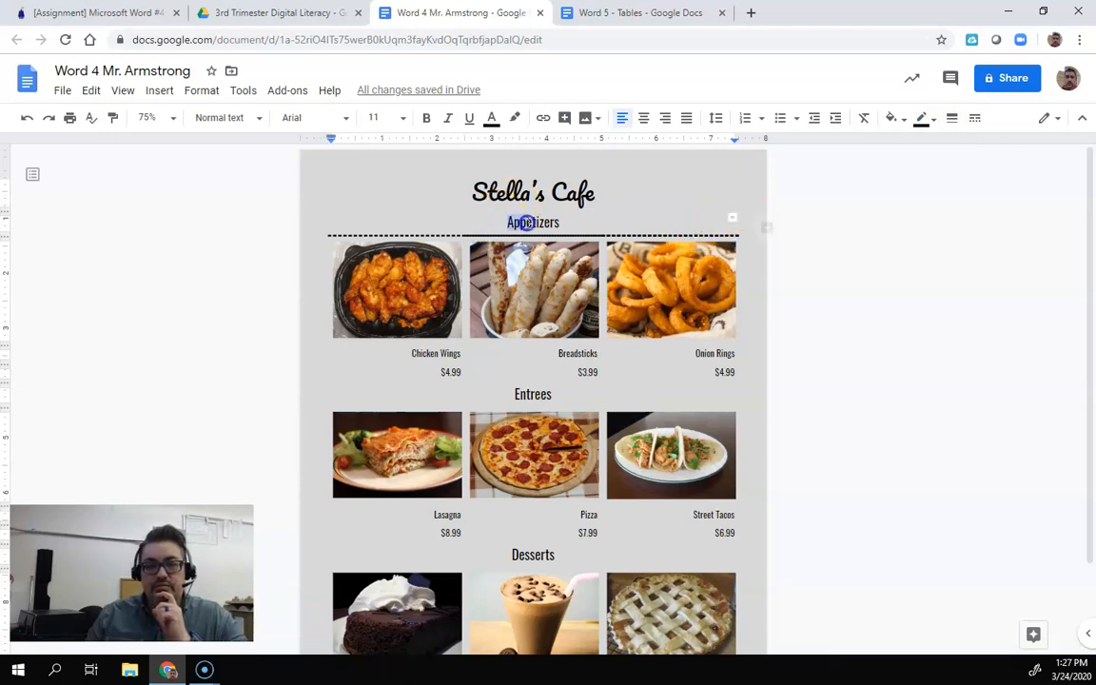
pyautogui.moveTo(526, 220); pyautogui.dragTo(575, 223)
pyautogui.click(732, 220)
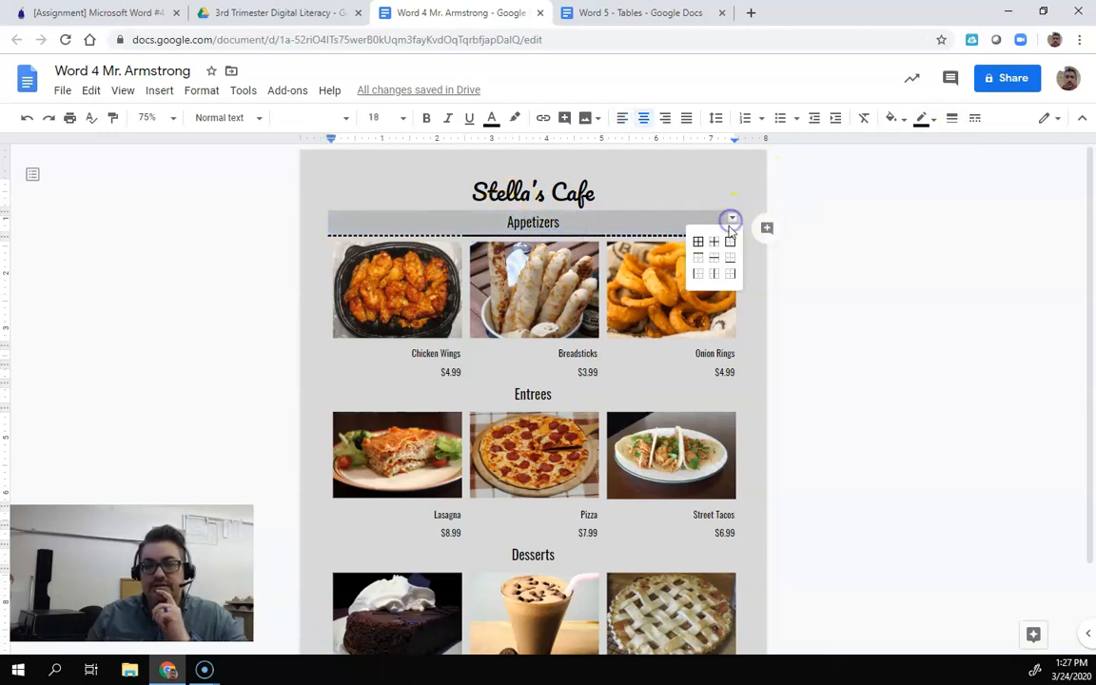
pyautogui.click(699, 257)
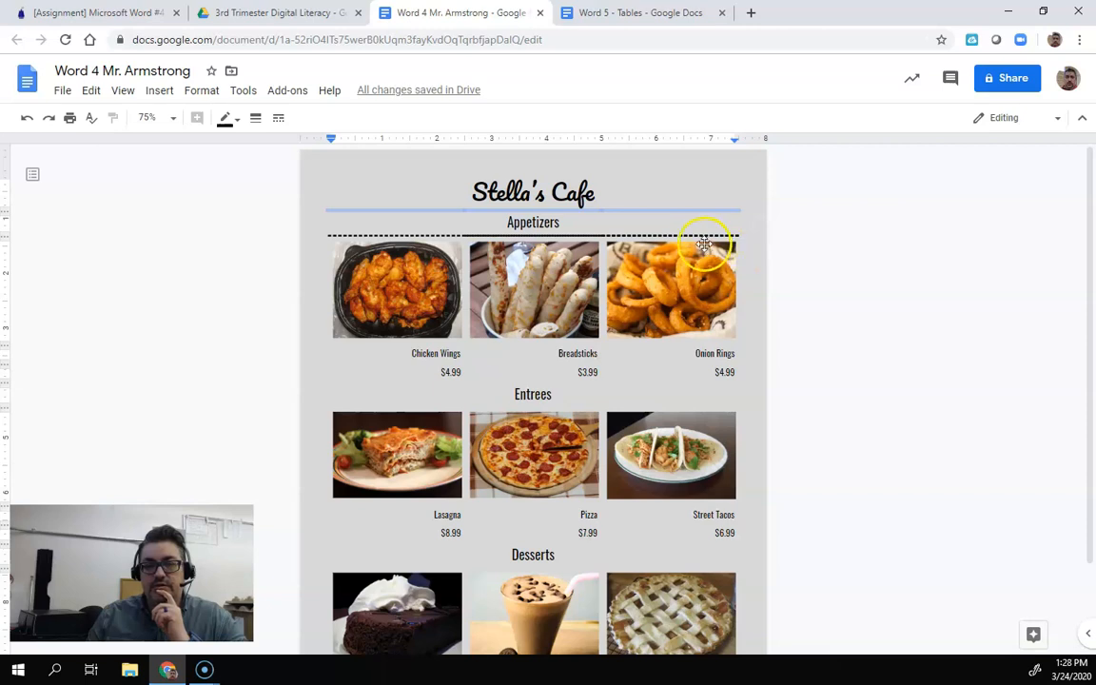
pyautogui.click(568, 223)
# - Remove the dashed line below the Appetizers heading by setting that row's bottom border width to 0pt
pyautogui.moveTo(480, 218); pyautogui.dragTo(574, 231)
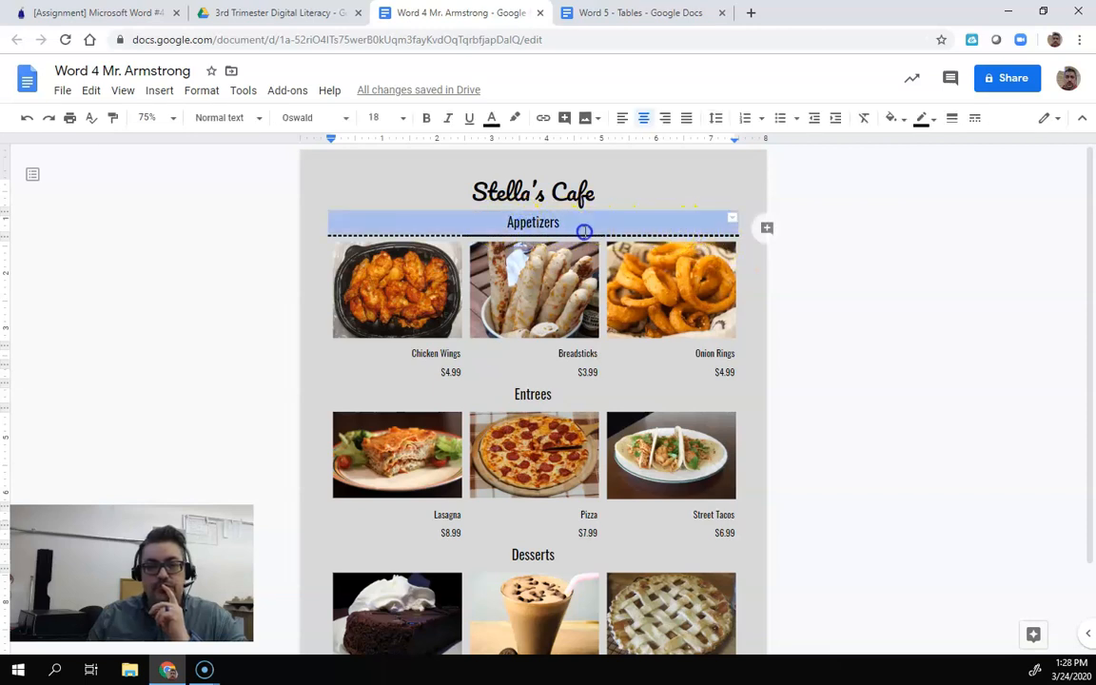
pyautogui.click(732, 219)
pyautogui.click(732, 261)
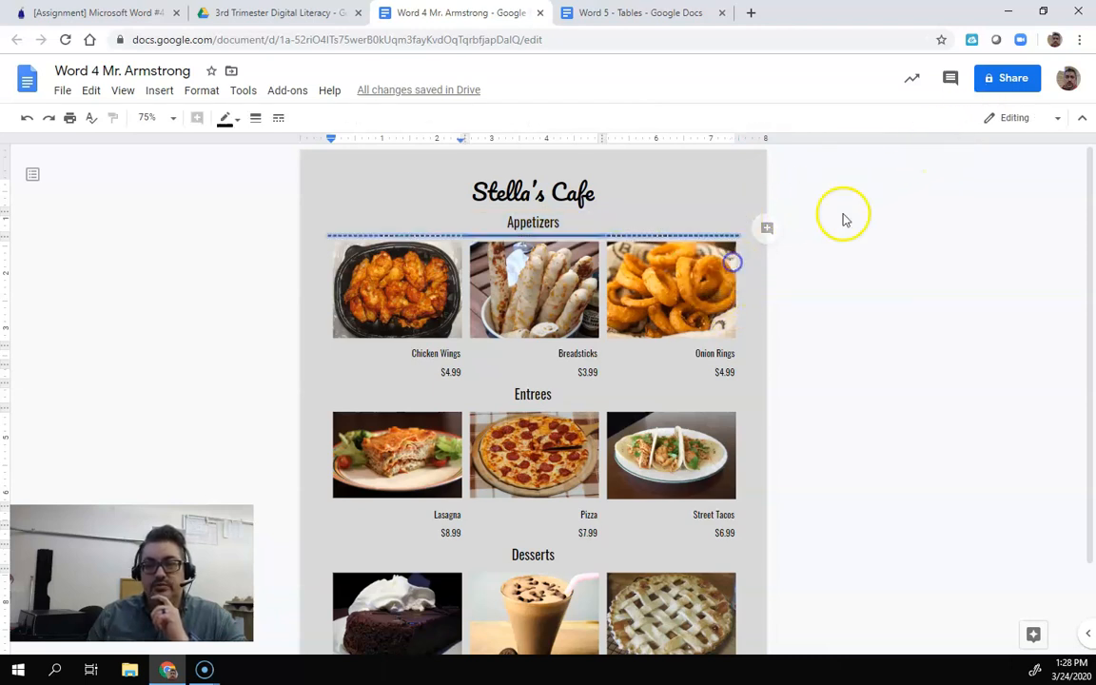
pyautogui.click(256, 117)
pyautogui.click(264, 148)
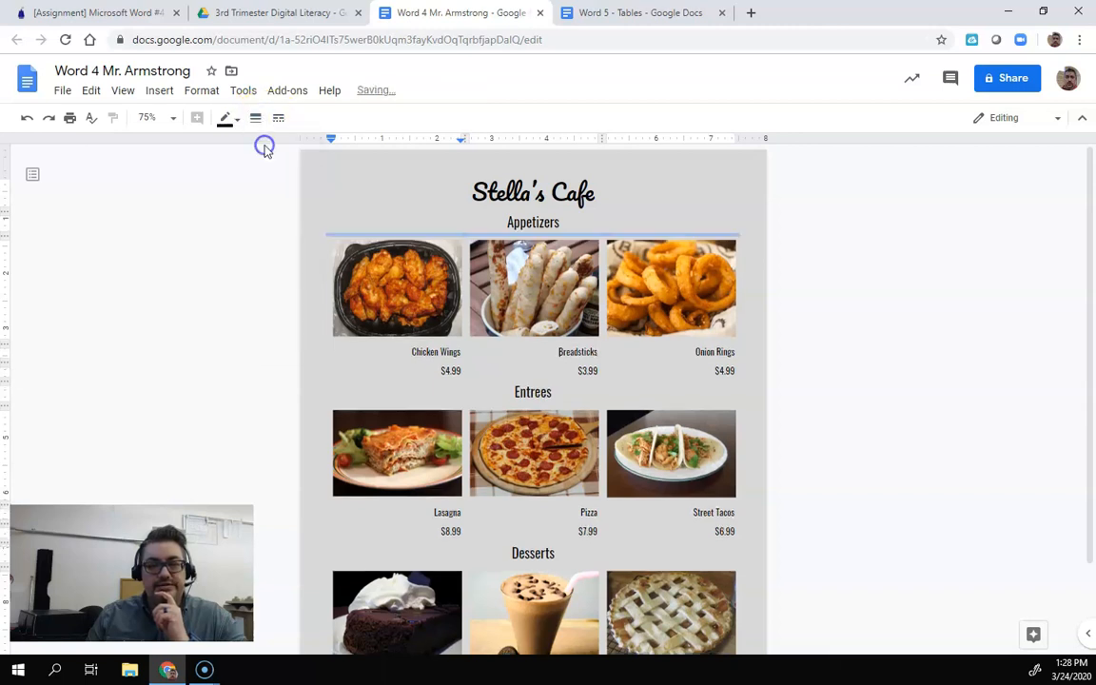
# - Give the top border of the Appetizers heading row a 3pt width and a dotted line style, and deselect it
pyautogui.moveTo(483, 221); pyautogui.dragTo(617, 226)
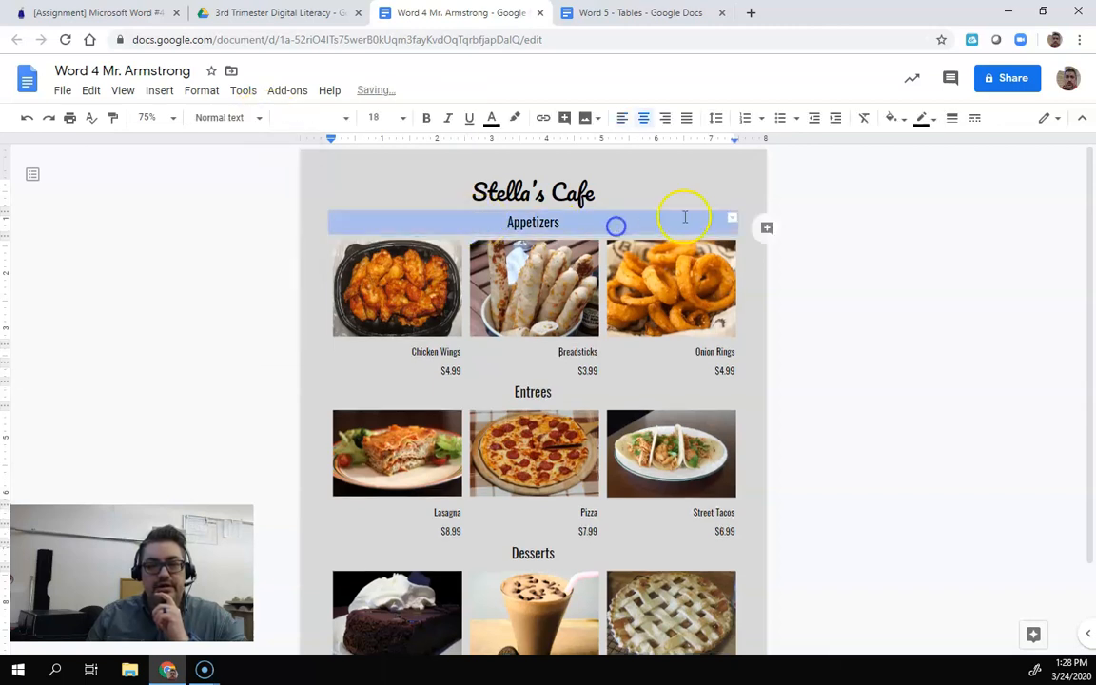
pyautogui.click(732, 218)
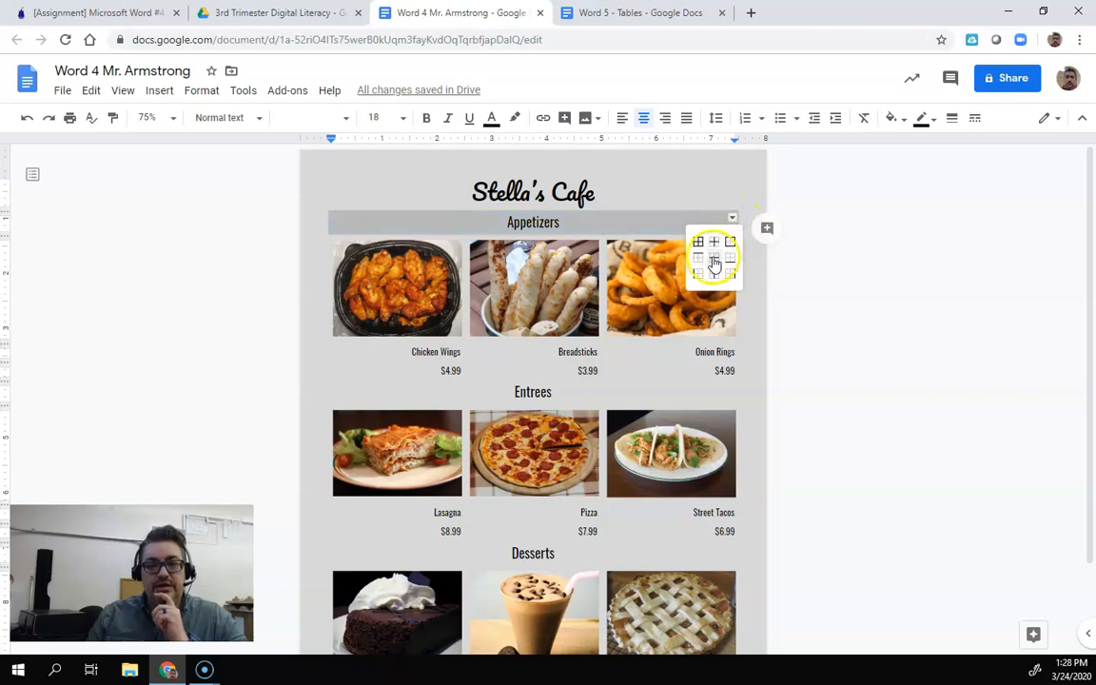
pyautogui.click(698, 258)
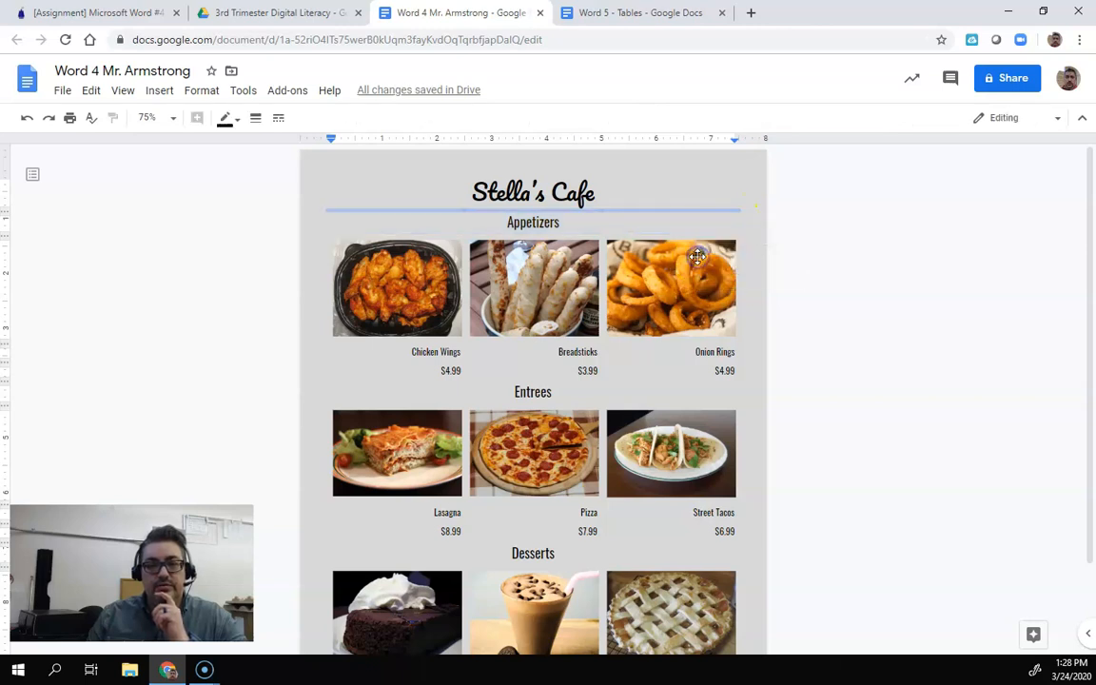
pyautogui.click(277, 120)
pyautogui.click(255, 117)
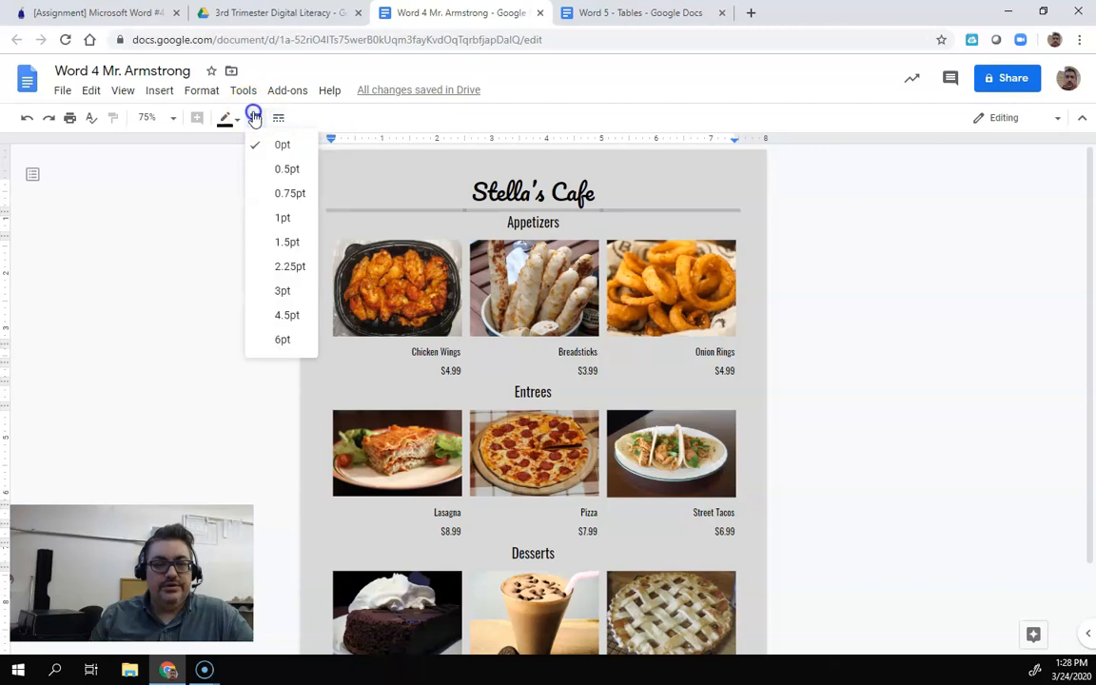
pyautogui.click(270, 216)
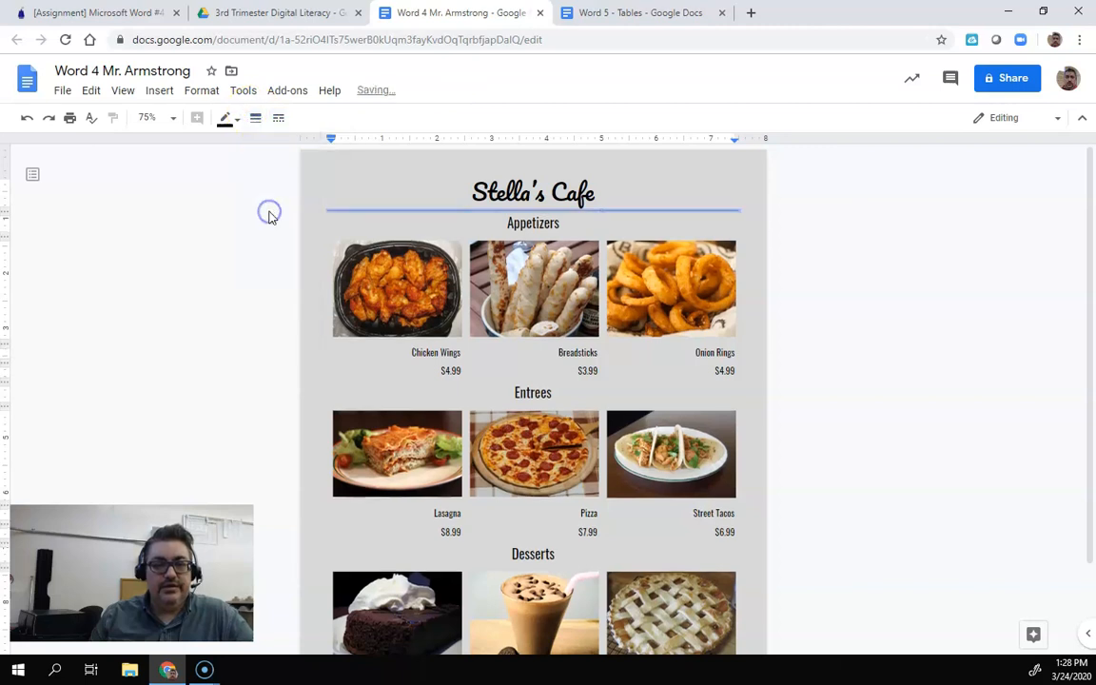
pyautogui.click(258, 118)
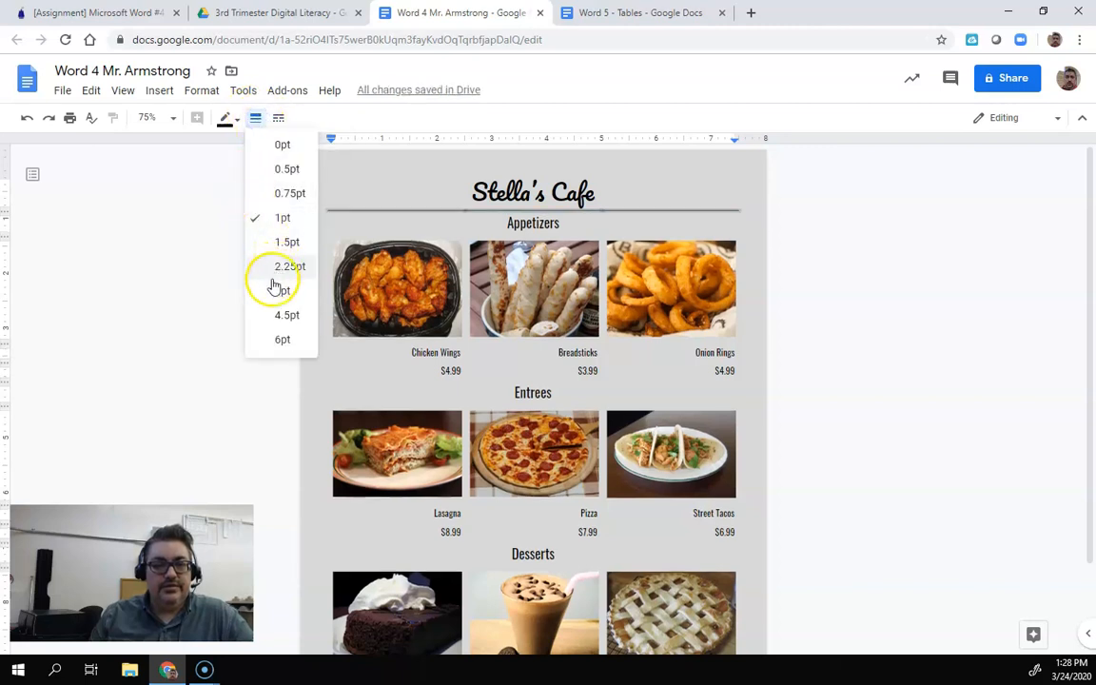
pyautogui.click(271, 285)
pyautogui.click(278, 118)
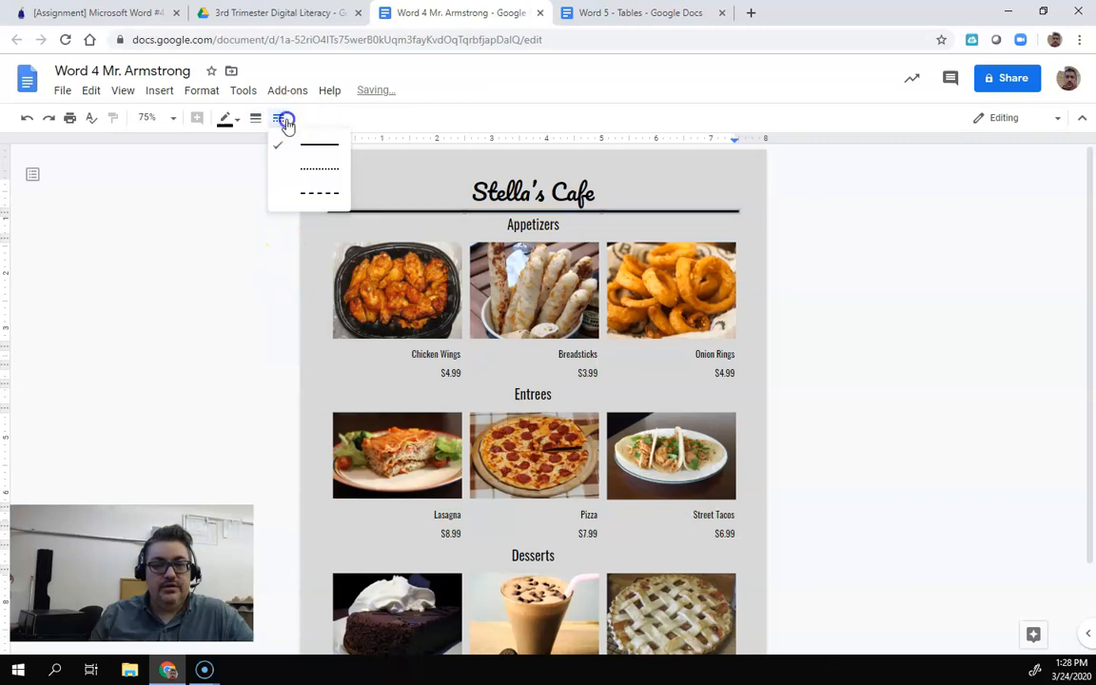
pyautogui.click(298, 177)
pyautogui.click(296, 191)
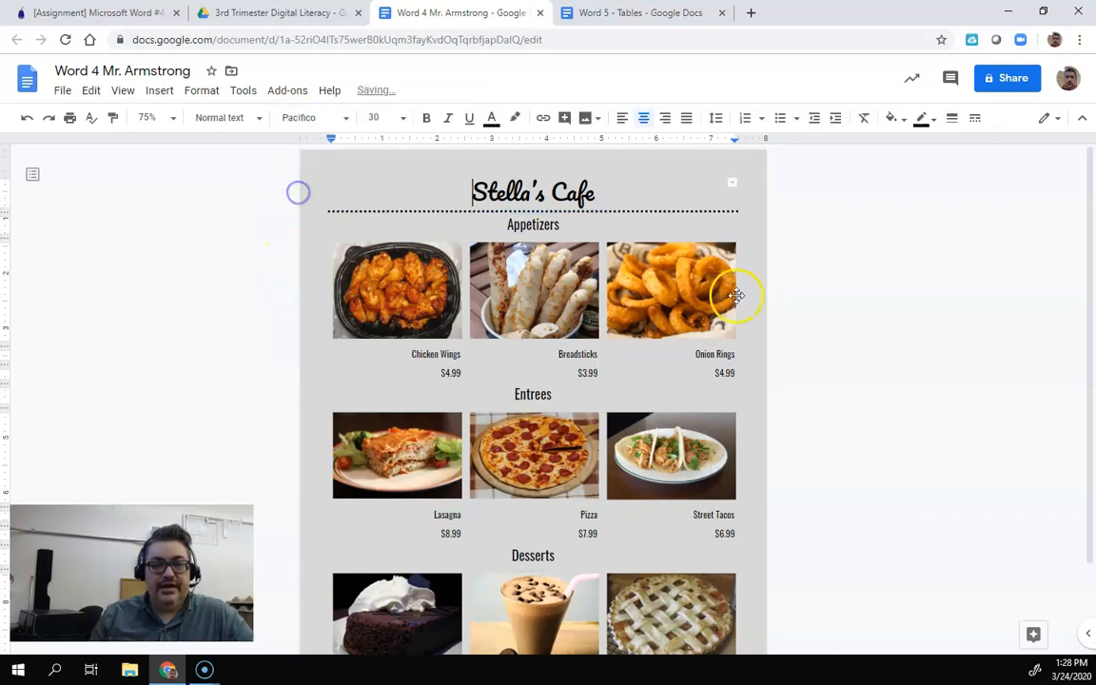
# - Give the top border of the Entrees heading row a 3pt width and a dotted line style, and deselect it
pyautogui.moveTo(471, 398); pyautogui.dragTo(619, 403)
pyautogui.click(732, 394)
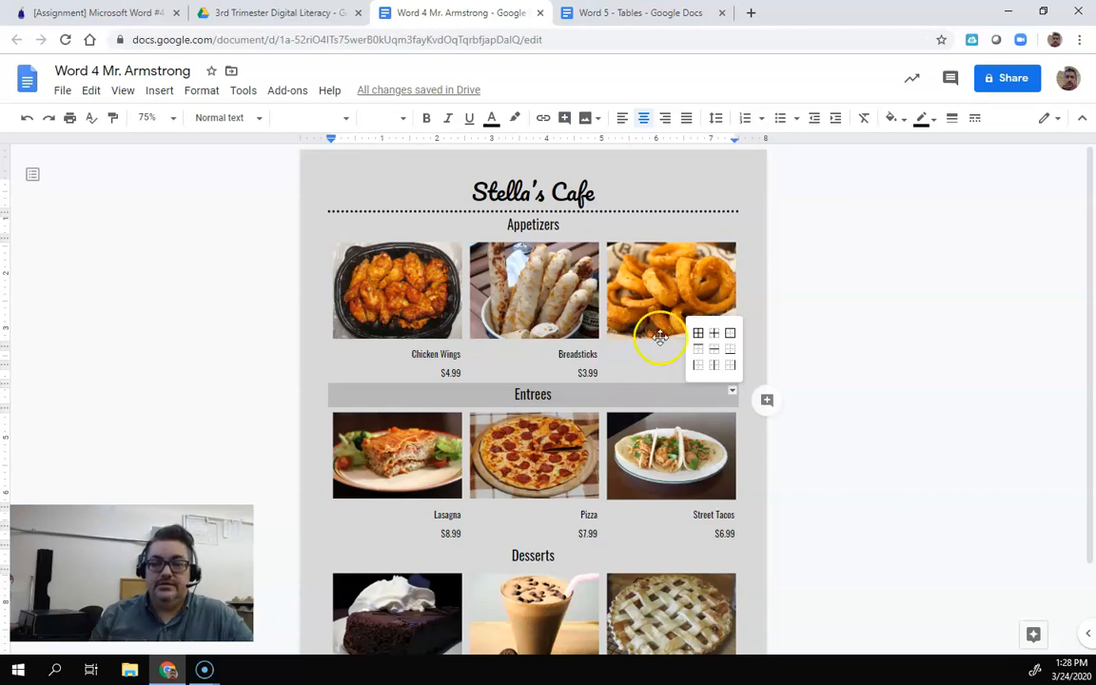
pyautogui.click(702, 354)
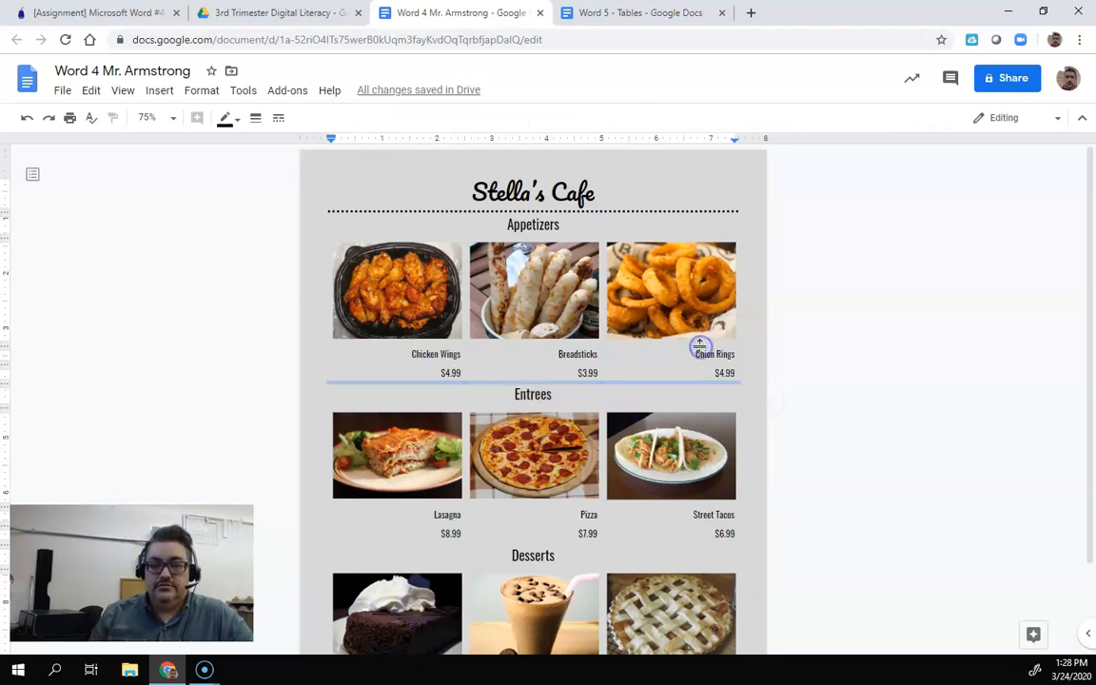
pyautogui.click(256, 118)
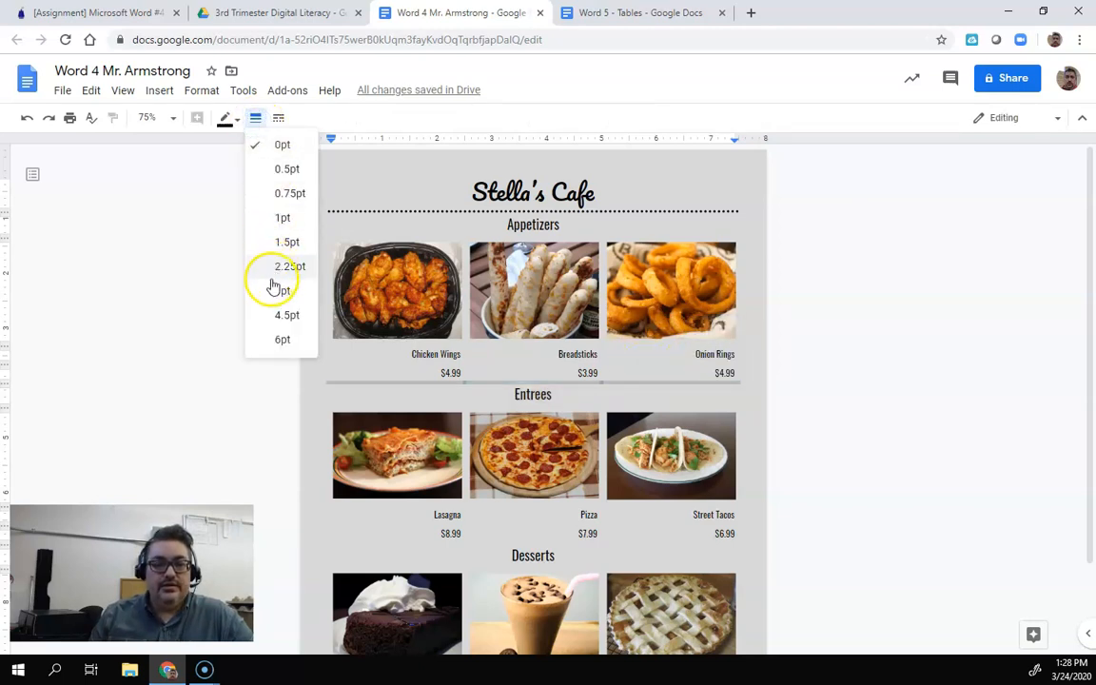
pyautogui.click(275, 290)
pyautogui.click(278, 118)
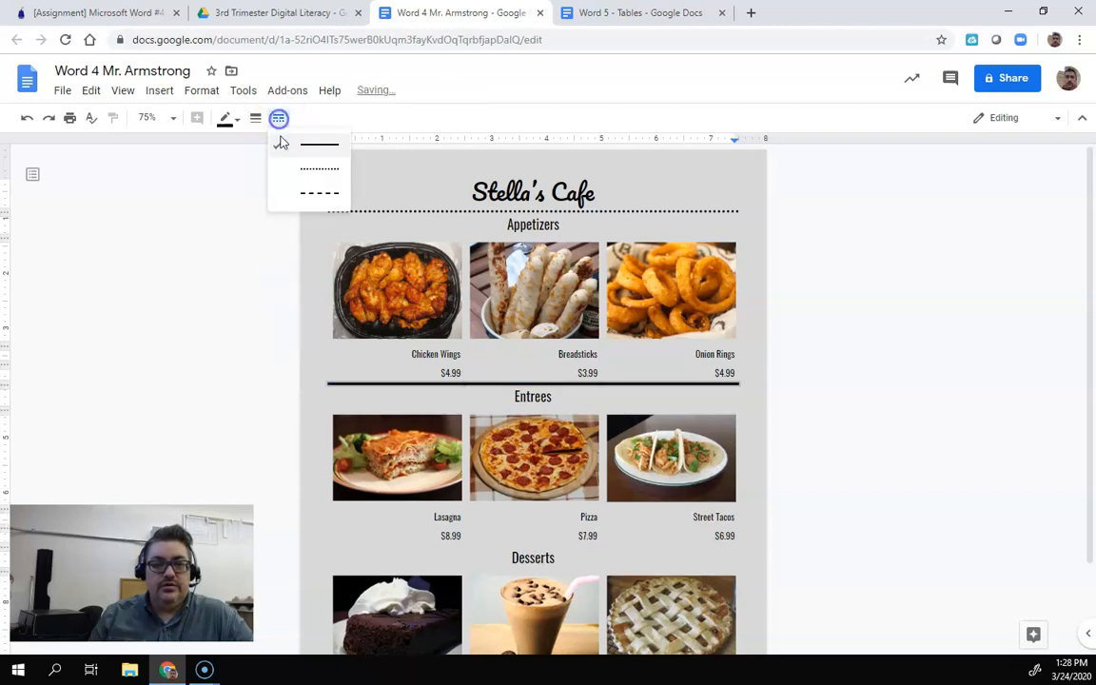
pyautogui.click(292, 179)
pyautogui.click(812, 375)
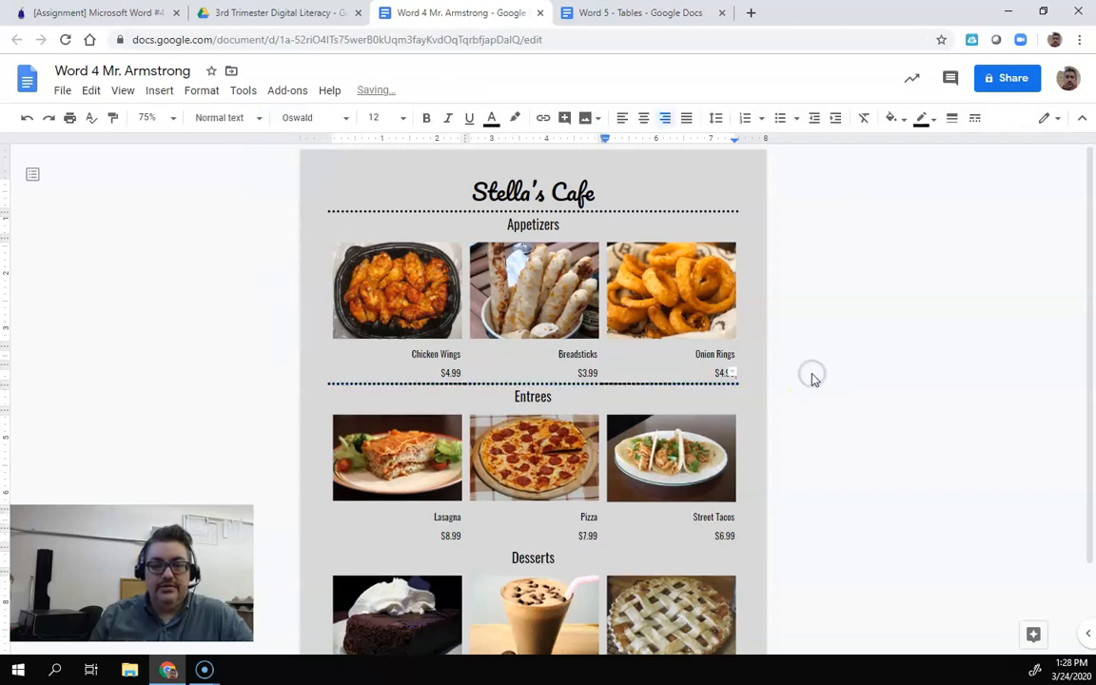
# - Give the top border of the Desserts heading row a 3pt width and a dotted line style, and deselect it
pyautogui.scroll(-1, 812, 380)
pyautogui.click(628, 315)
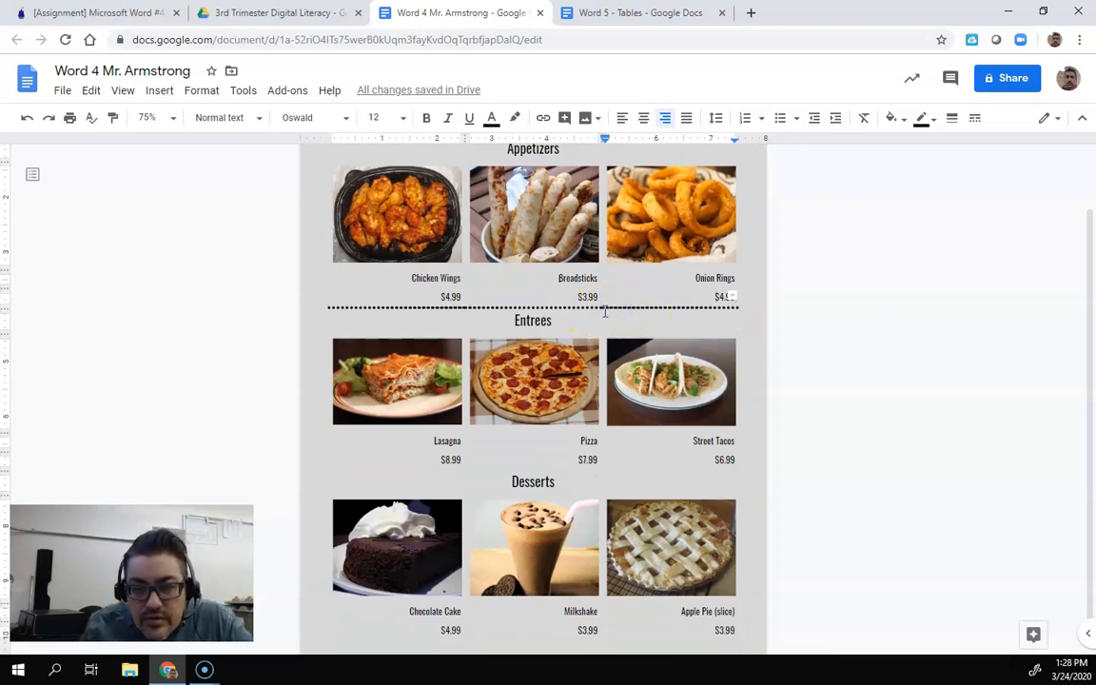
pyautogui.click(602, 312)
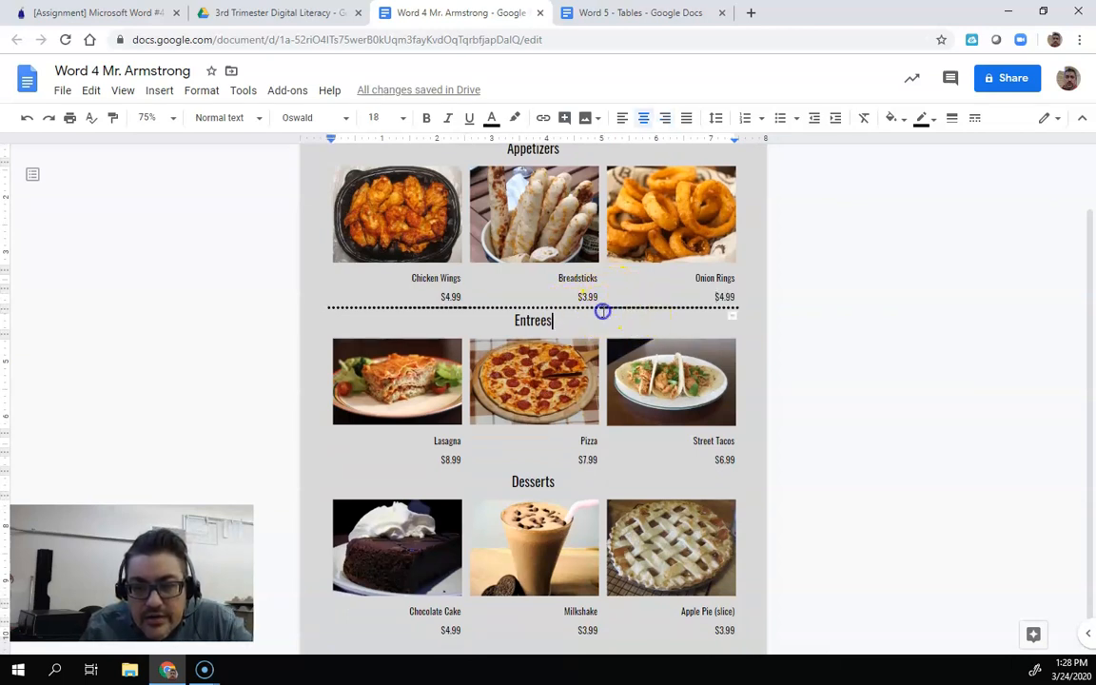
pyautogui.moveTo(501, 479); pyautogui.dragTo(558, 483)
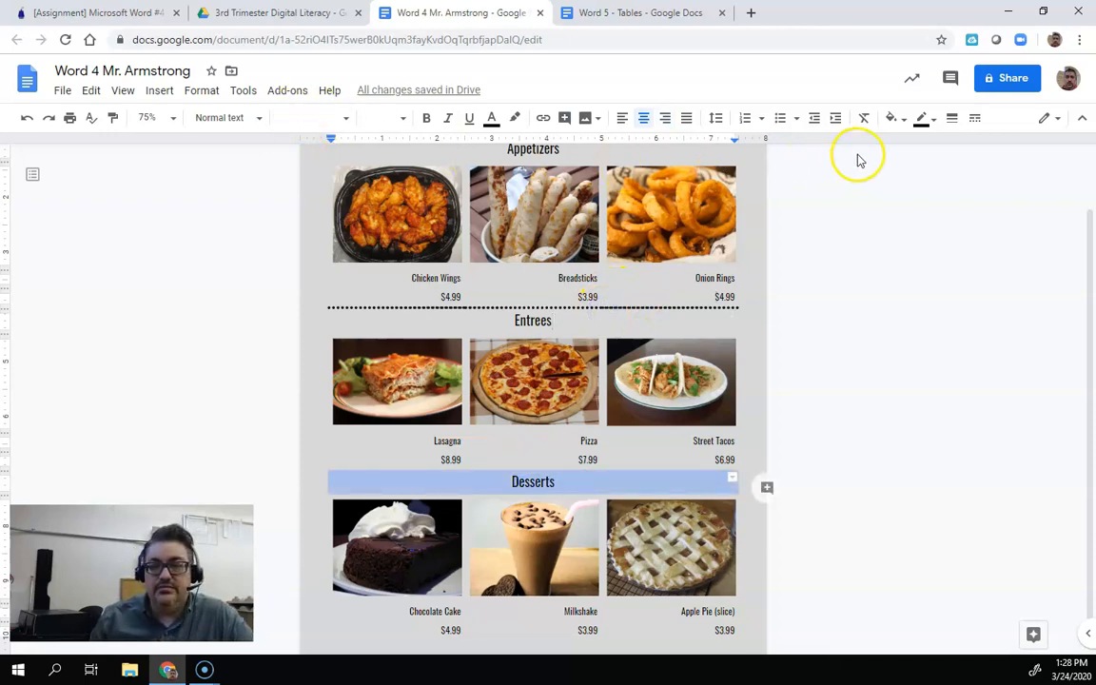
pyautogui.click(731, 476)
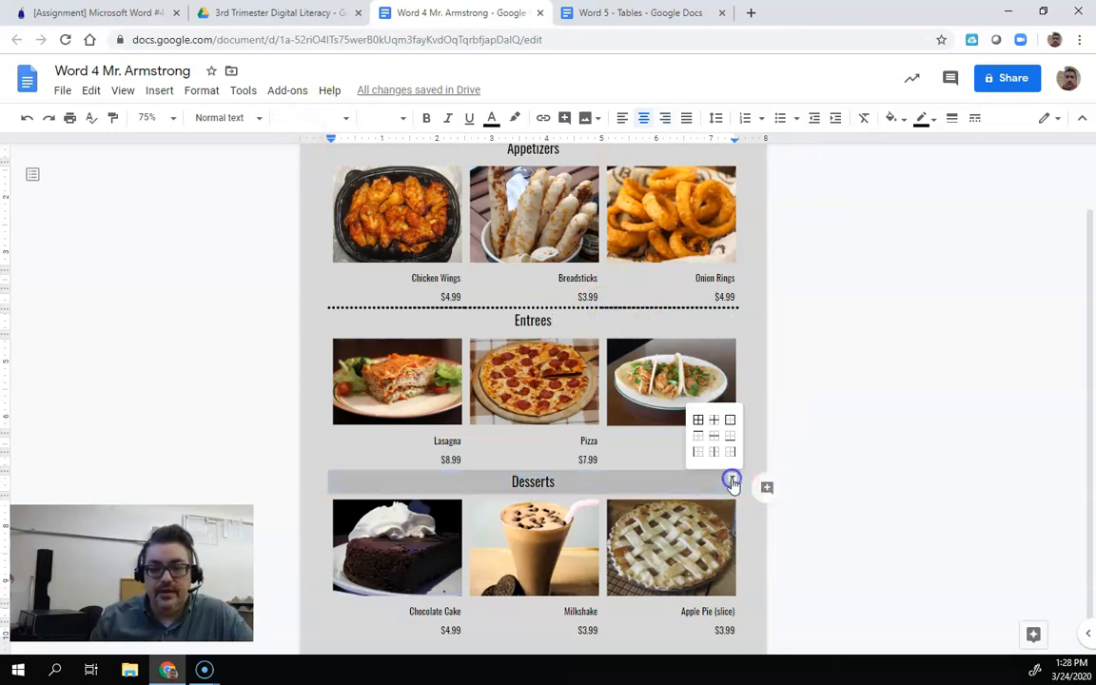
pyautogui.click(699, 440)
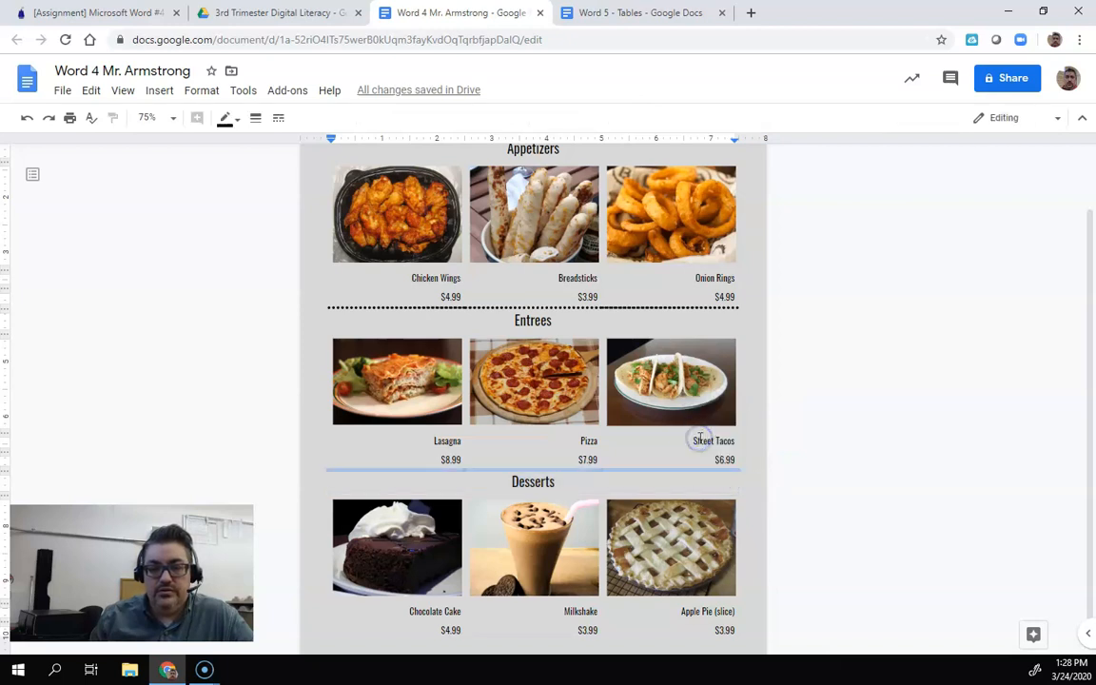
pyautogui.click(257, 120)
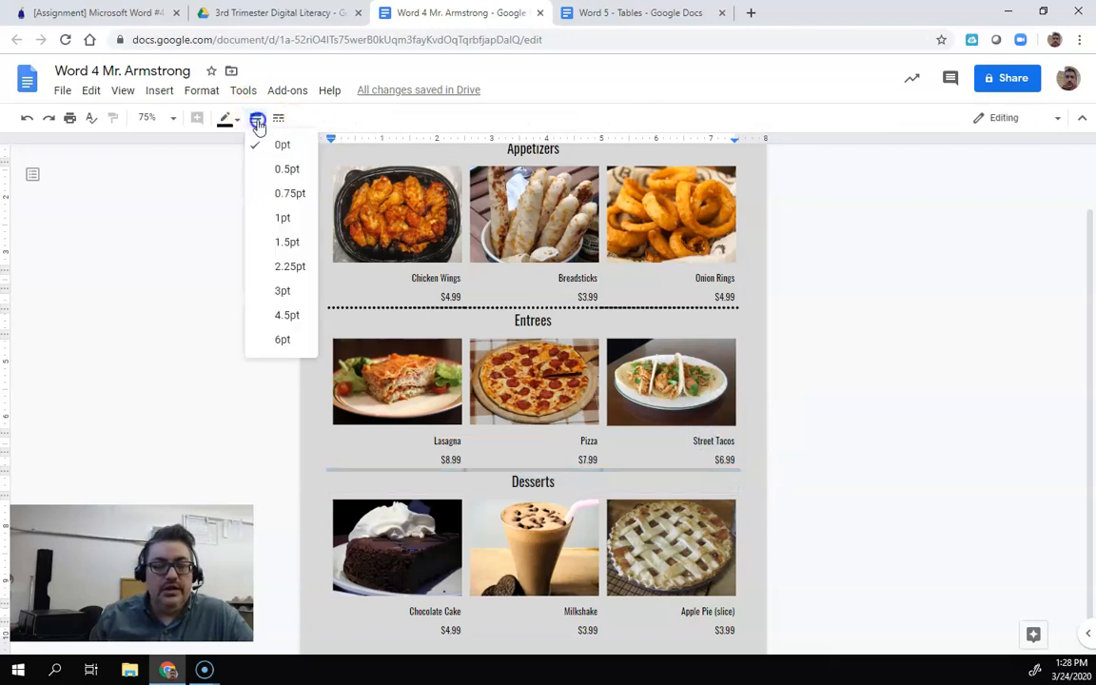
pyautogui.click(276, 291)
pyautogui.click(278, 118)
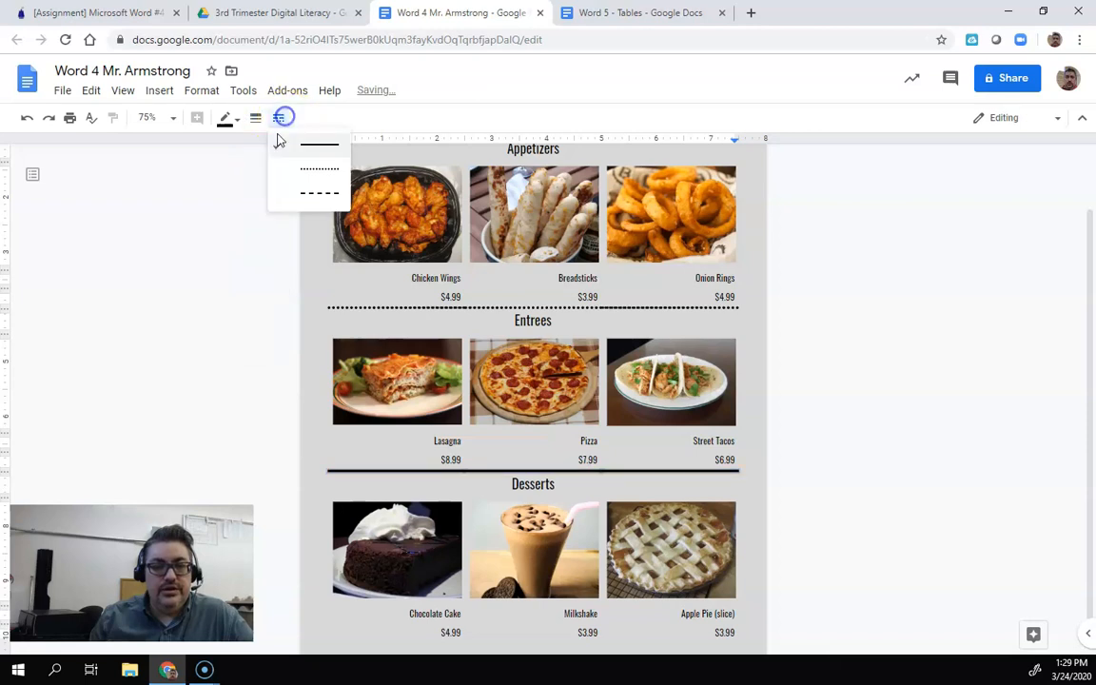
pyautogui.click(283, 173)
pyautogui.click(839, 401)
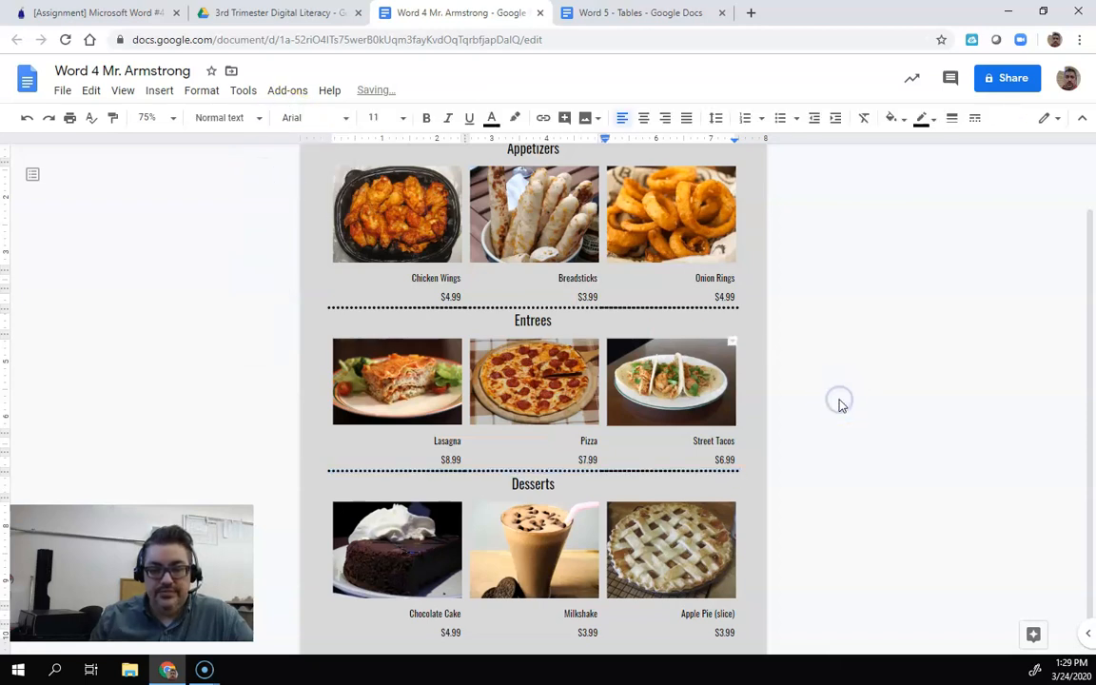
# - Review the menu from title to desserts, checking the dotted section borders, picture placement, item names and prices for consistency
pyautogui.scroll(1, 839, 402)
pyautogui.scroll(-2, 838, 402)
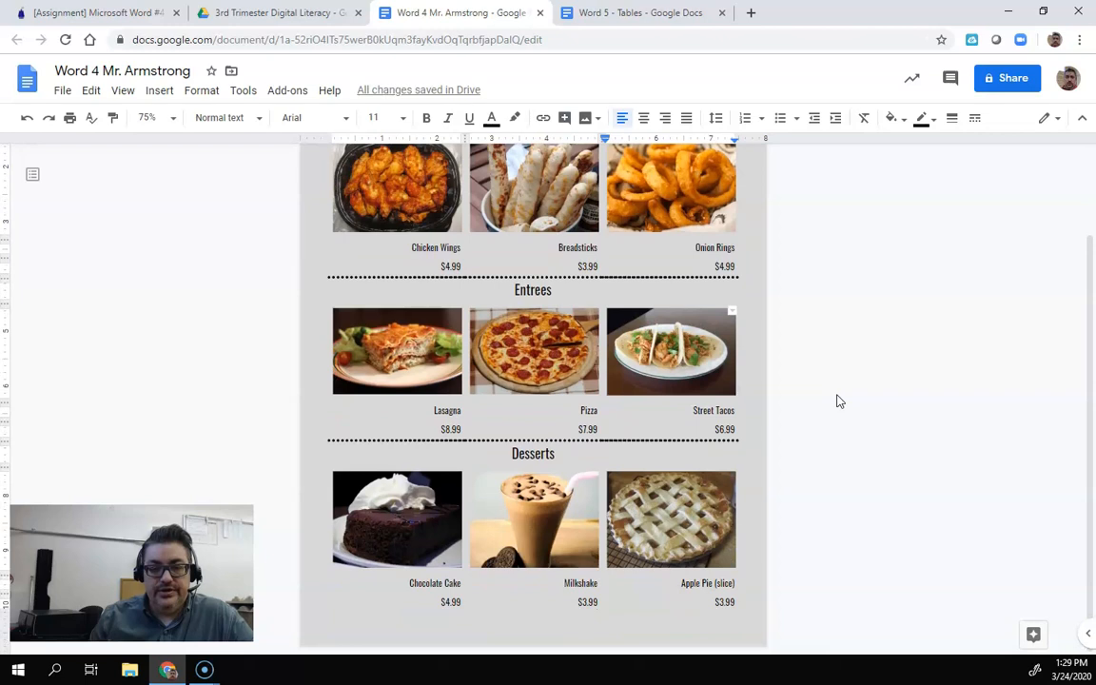
pyautogui.scroll(1, 837, 402)
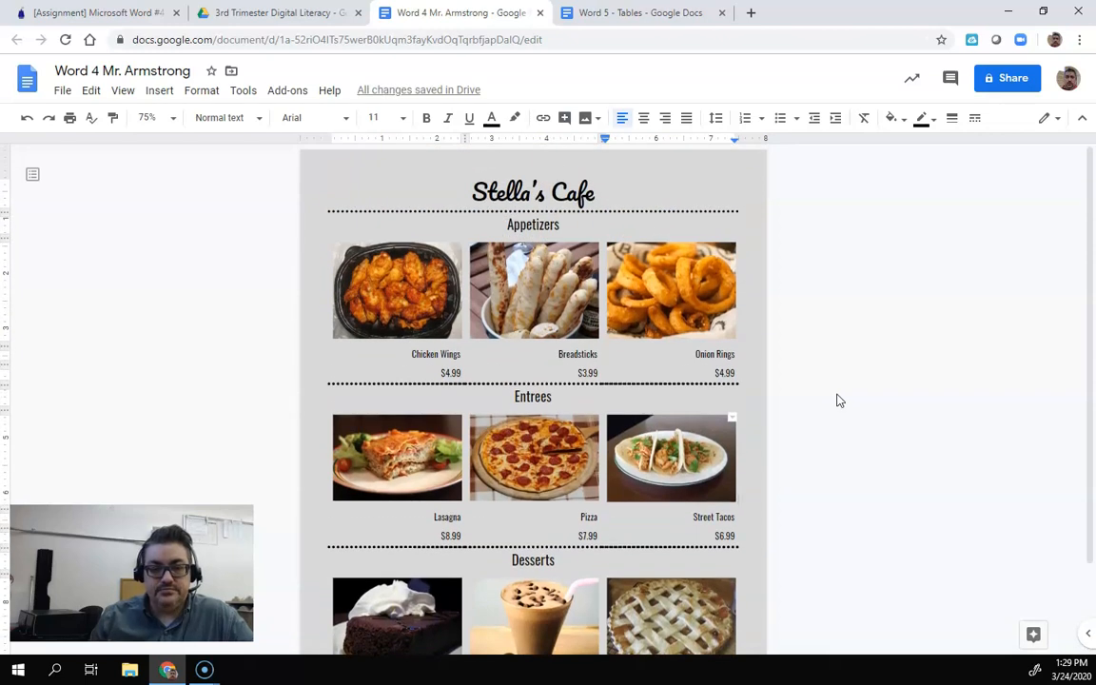
pyautogui.click(831, 357)
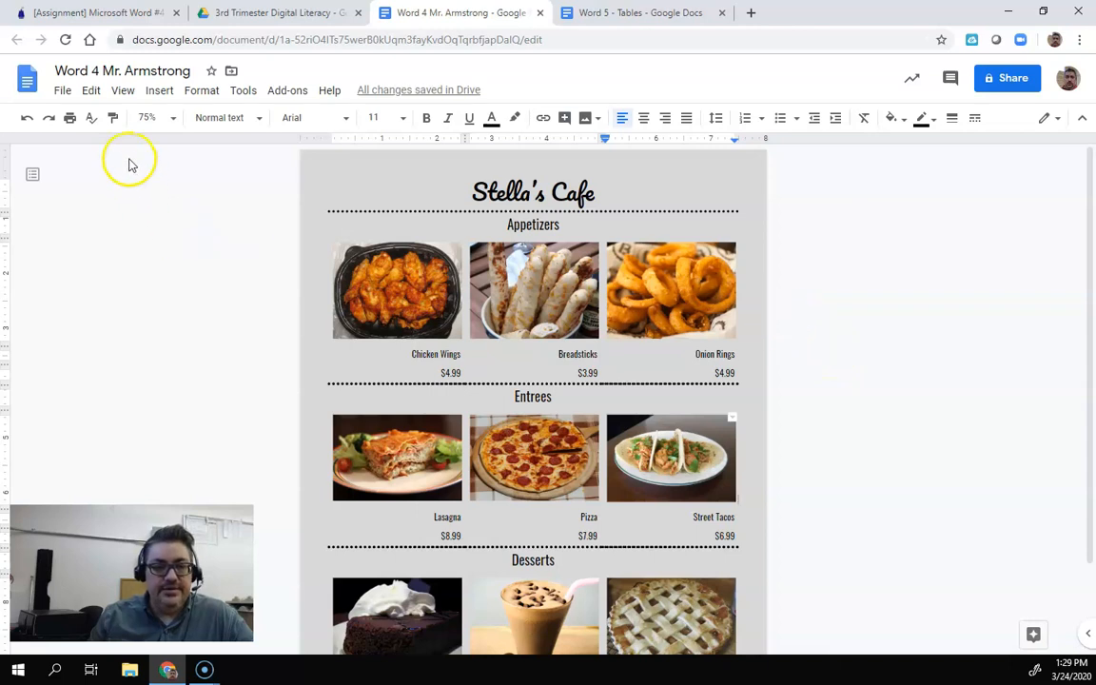
pyautogui.click(392, 254)
pyautogui.click(568, 287)
pyautogui.click(617, 293)
pyautogui.click(436, 356)
pyautogui.click(563, 354)
pyautogui.click(566, 354)
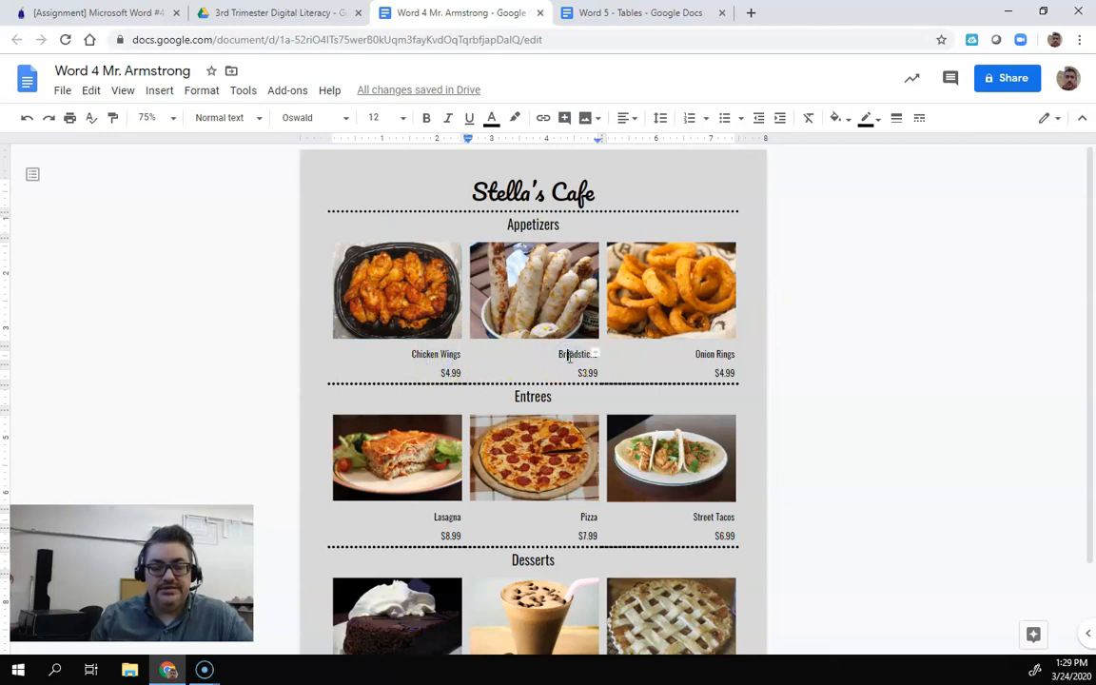
pyautogui.click(700, 353)
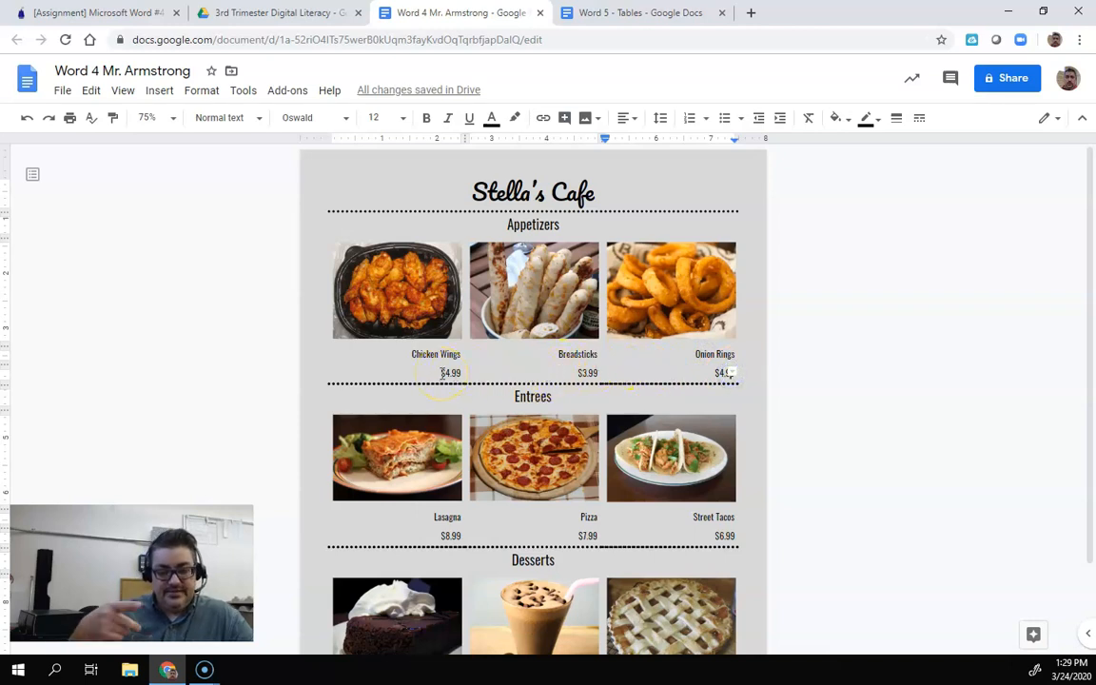
pyautogui.scroll(-2, 479, 372)
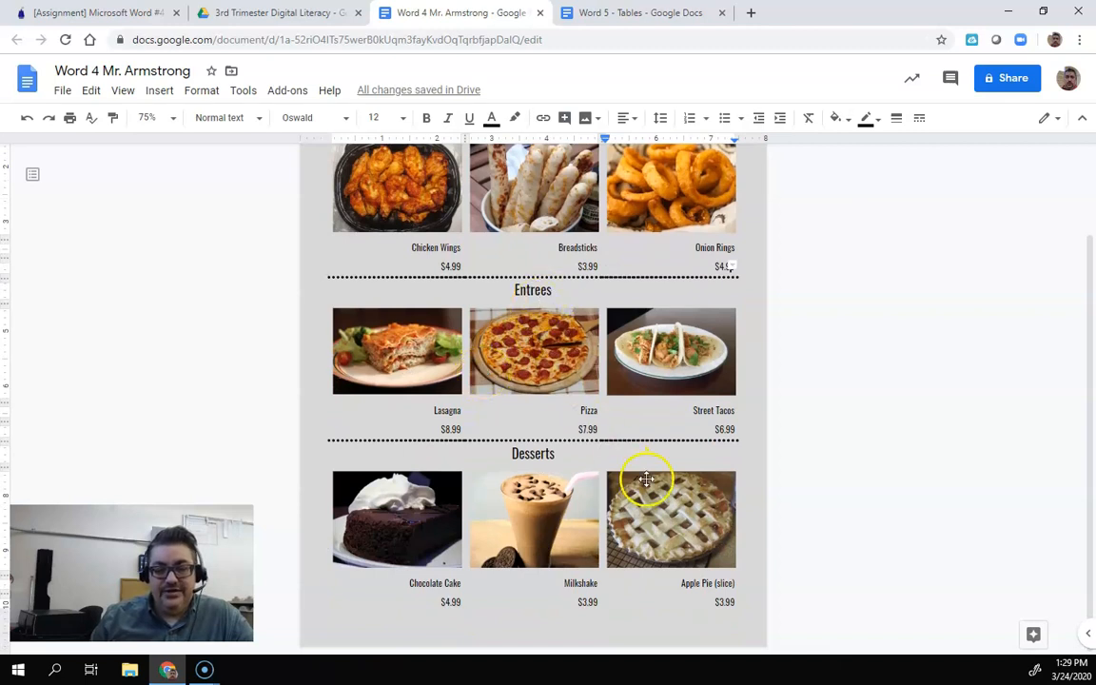
pyautogui.scroll(2, 641, 418)
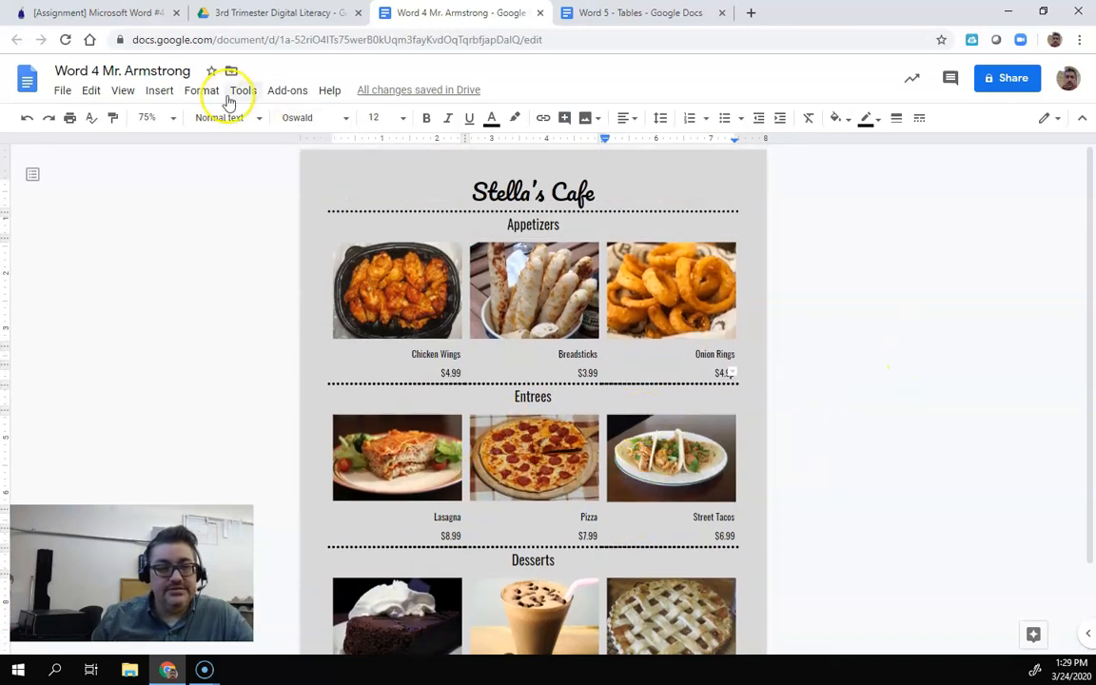
# - Set the document zoom to 50% to inspect the entire menu on one page
pyautogui.click(152, 117)
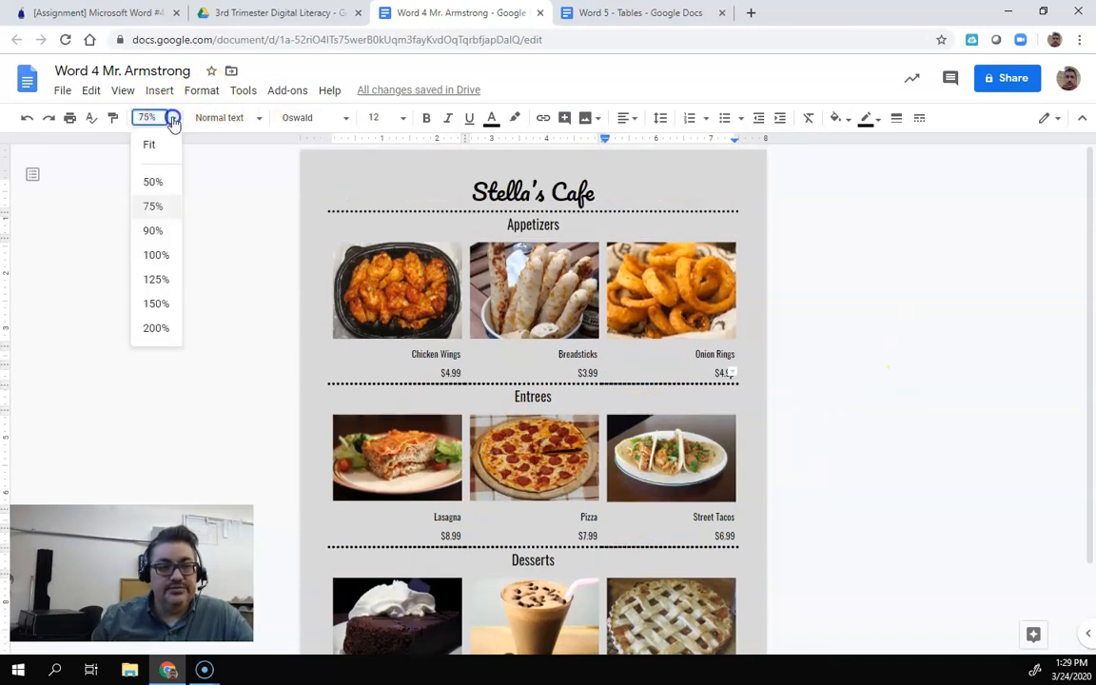
pyautogui.click(154, 183)
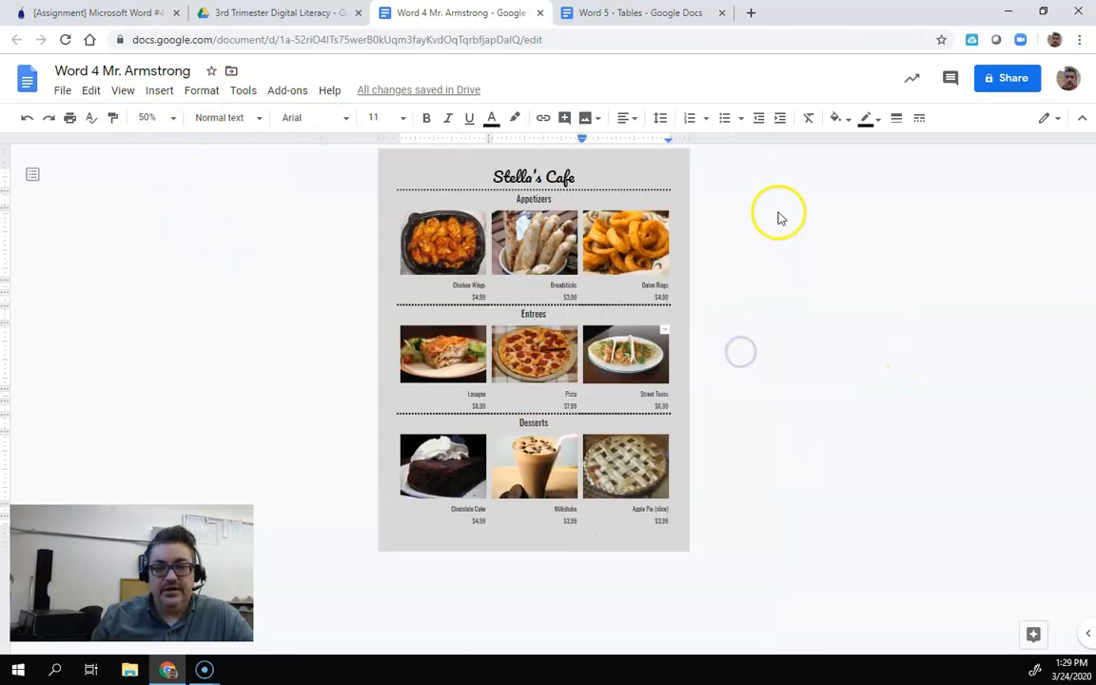
pyautogui.click(777, 310)
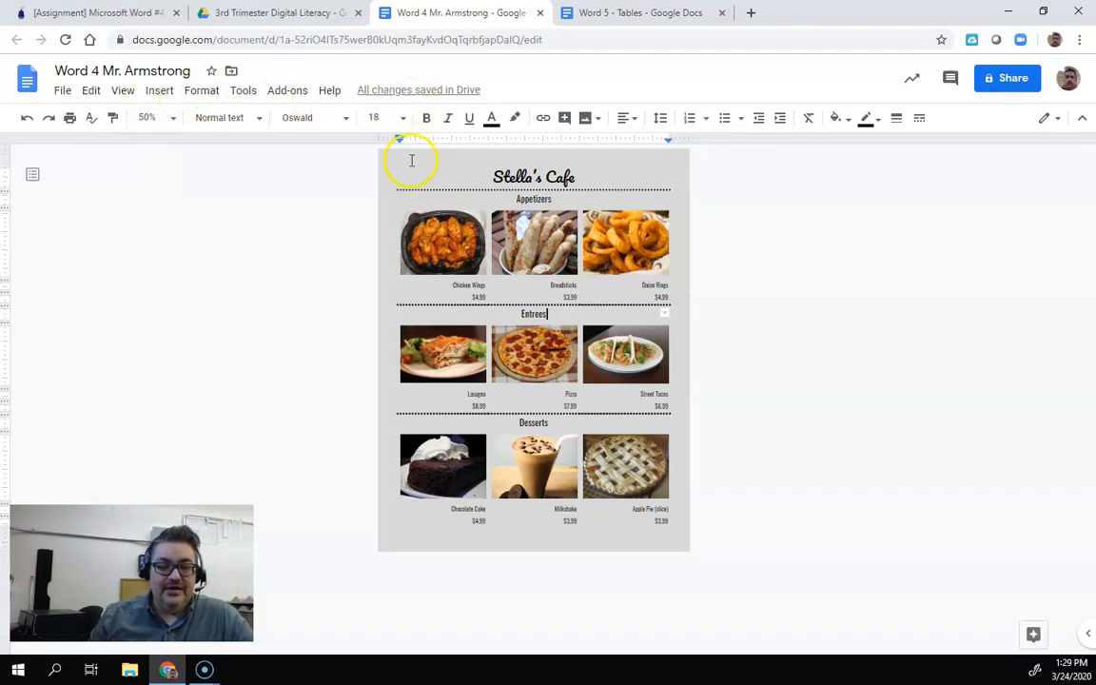
# - Switch to the Canvas assignment page, start a submission with the Google Drive option, and return to the menu document
pyautogui.click(129, 16)
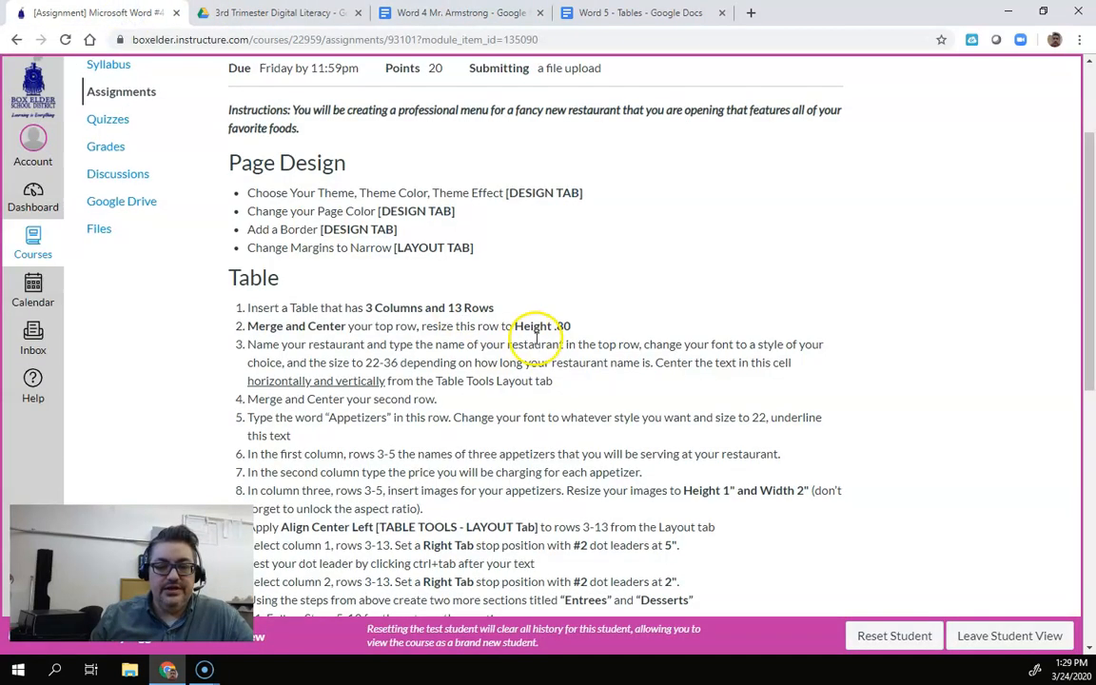
pyautogui.scroll(3, 533, 325)
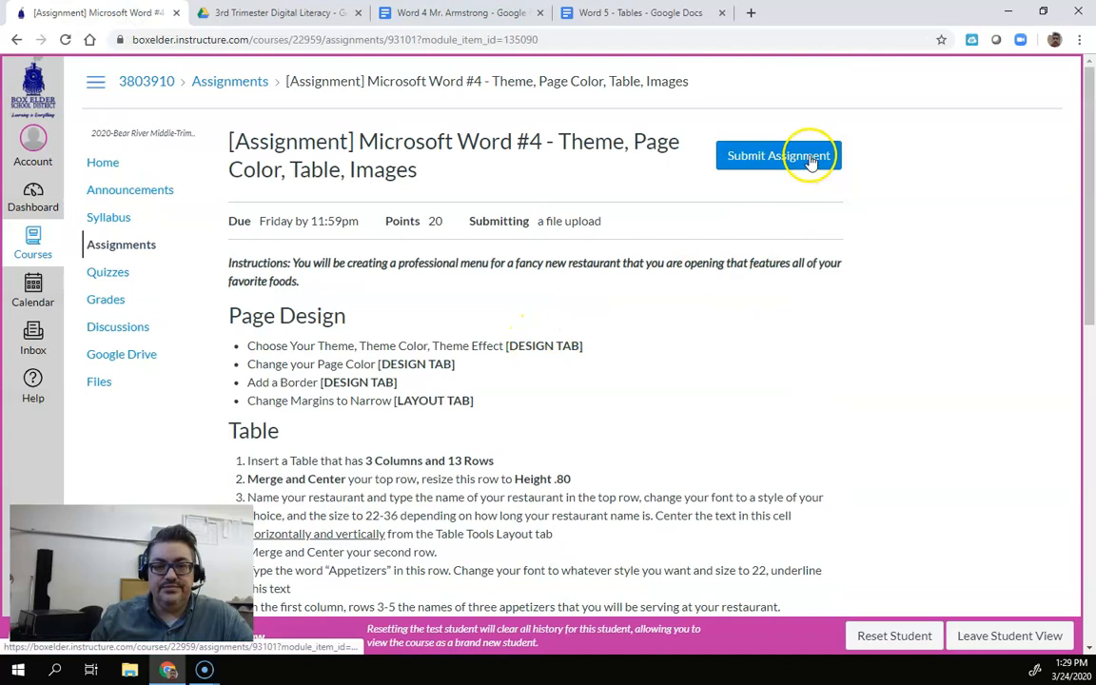
pyautogui.click(813, 162)
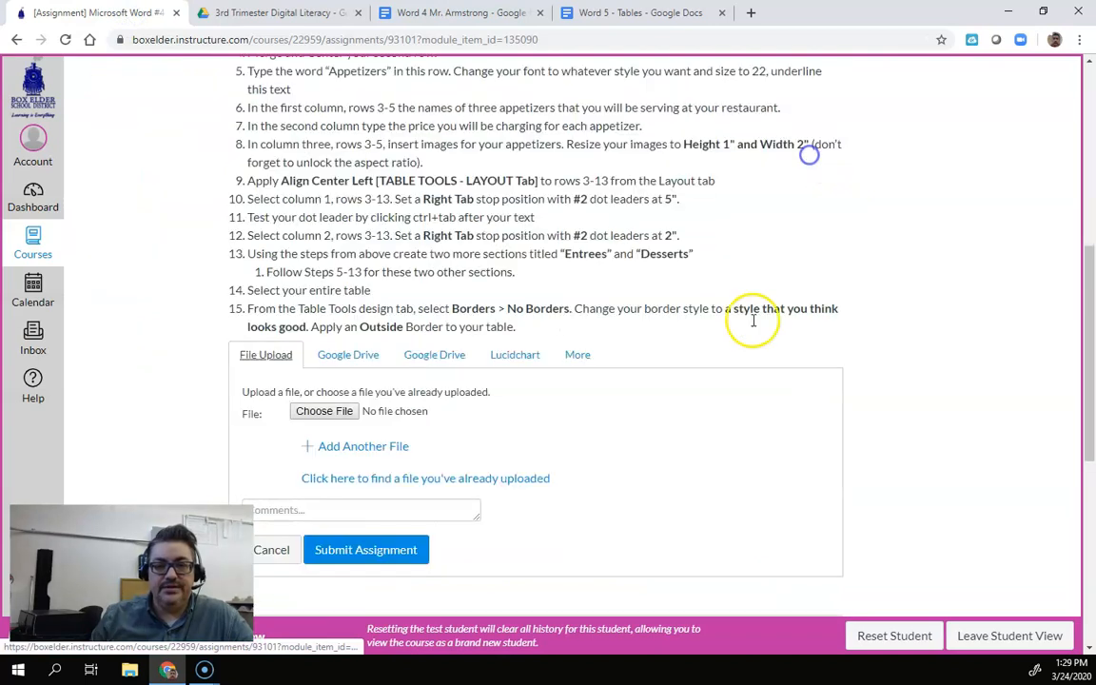
pyautogui.click(348, 355)
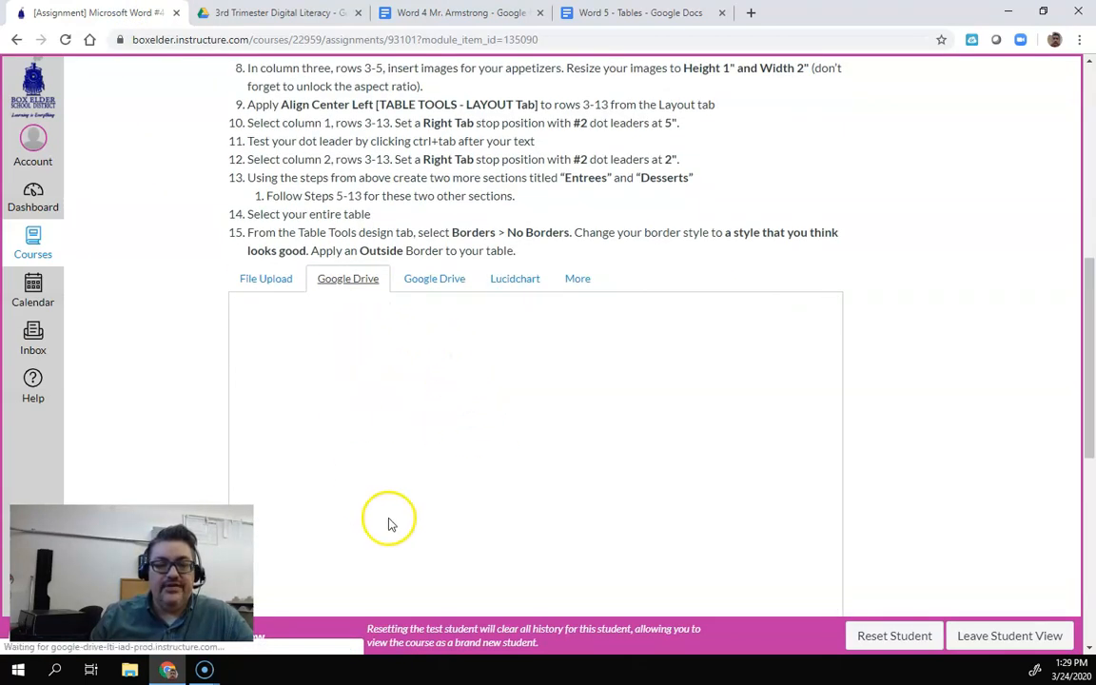
pyautogui.click(458, 15)
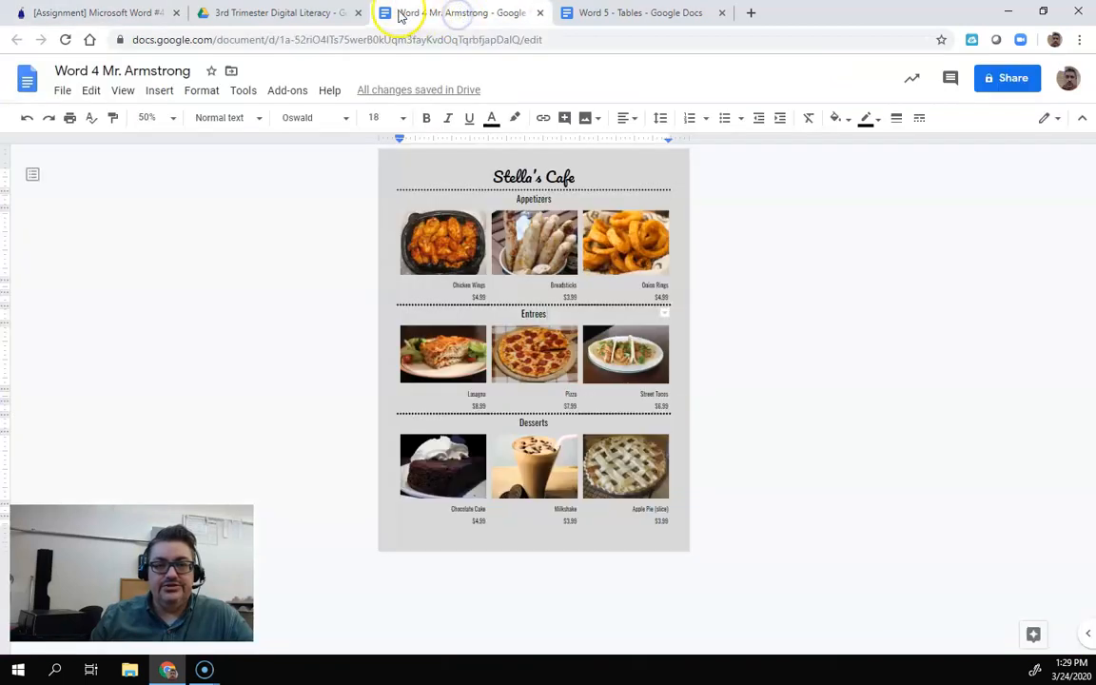